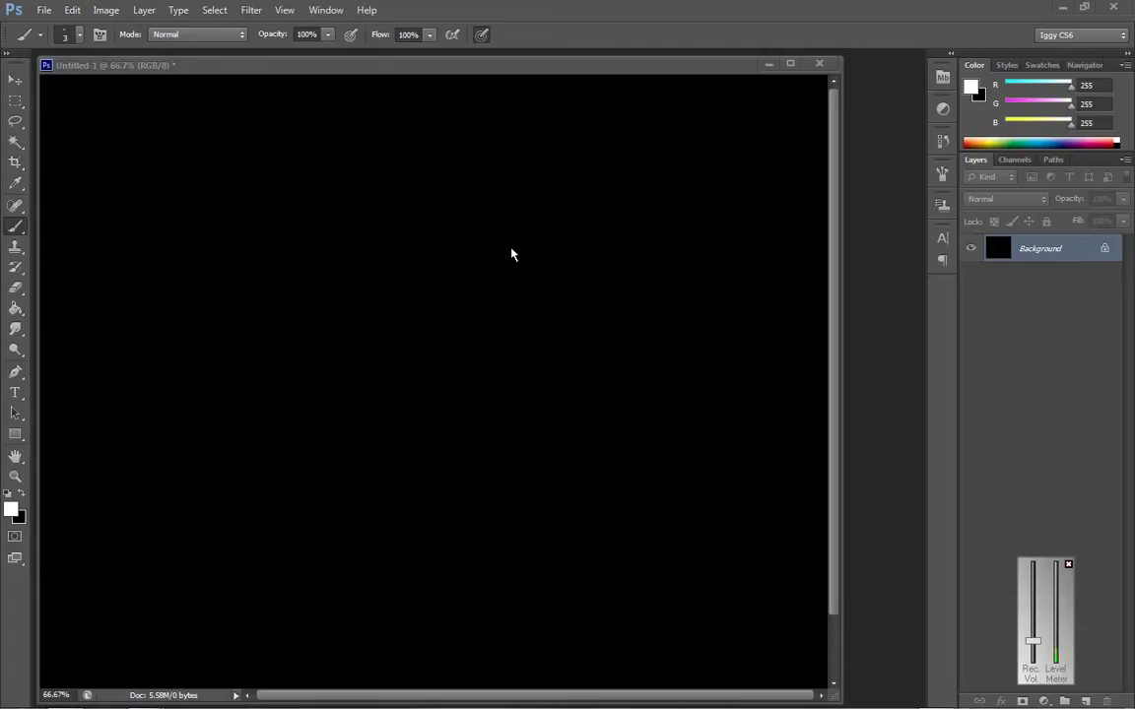
Step: Add a new layer above the black background and paint a thin white vertical stem line near the canvas centre with the 3 px brush
click(1069, 567)
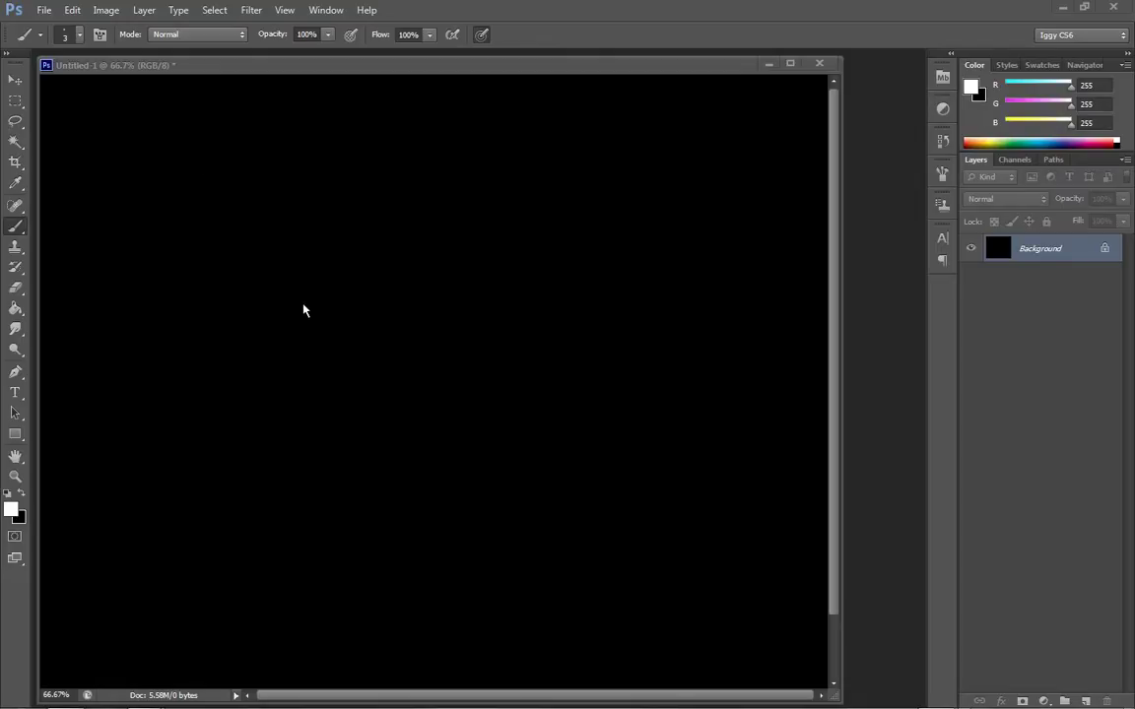
click(147, 13)
mouse_move(253, 28)
click(358, 28)
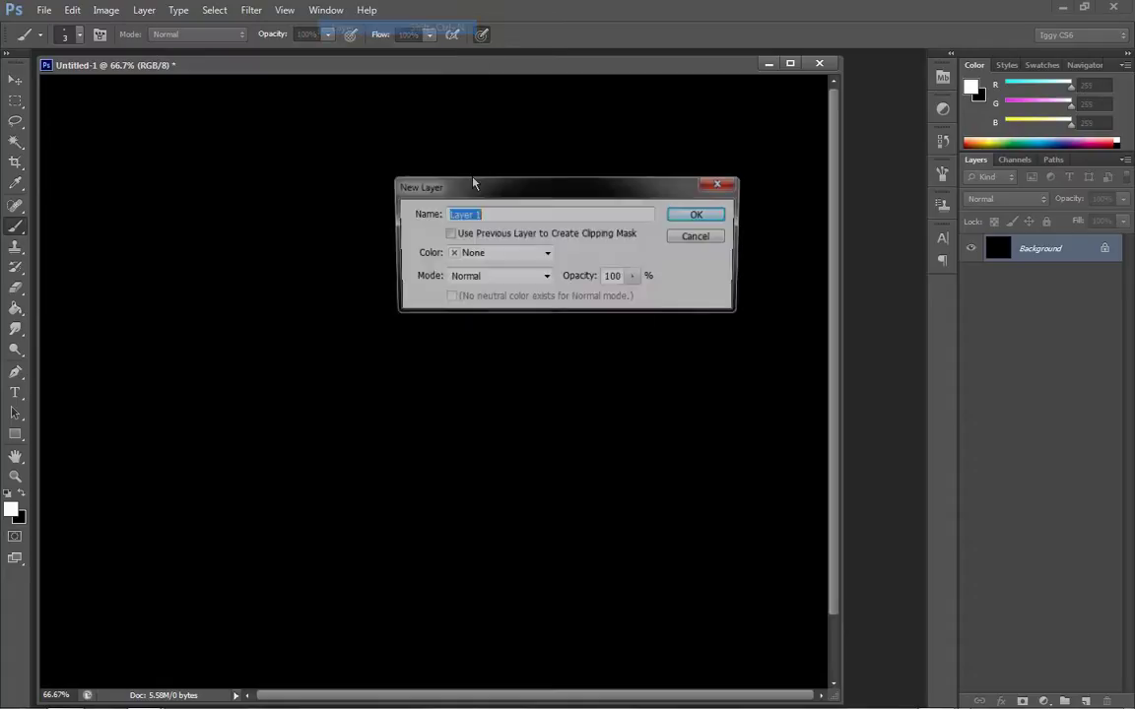
click(699, 216)
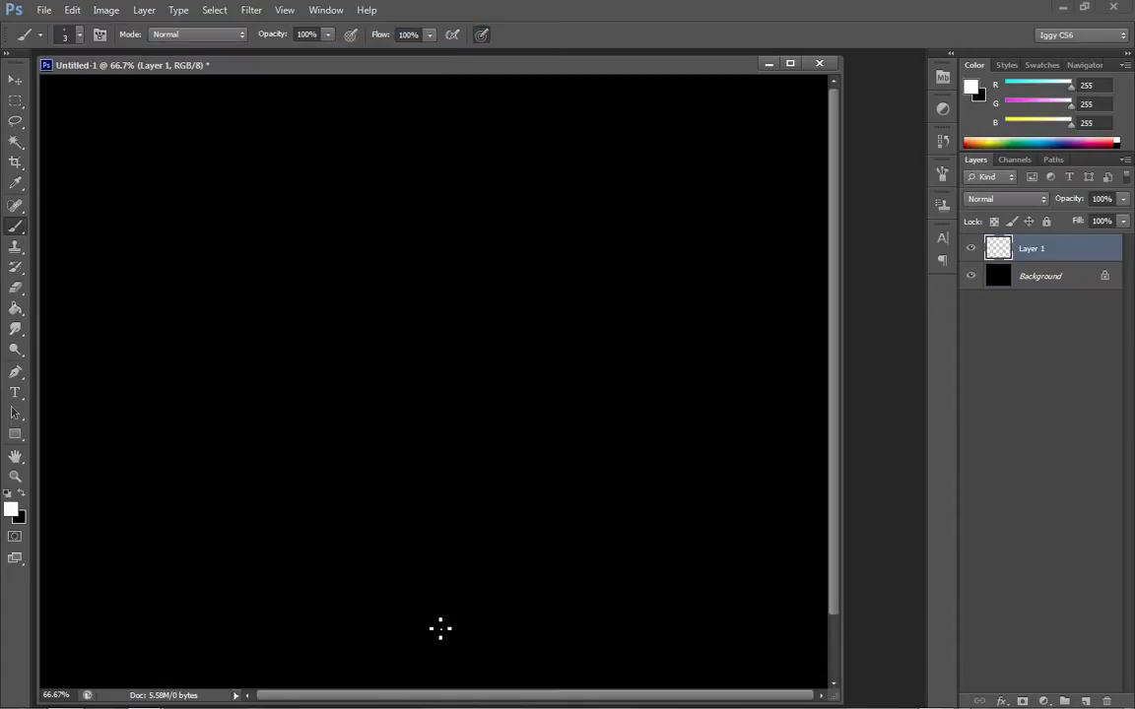
drag(430, 676, 452, 120)
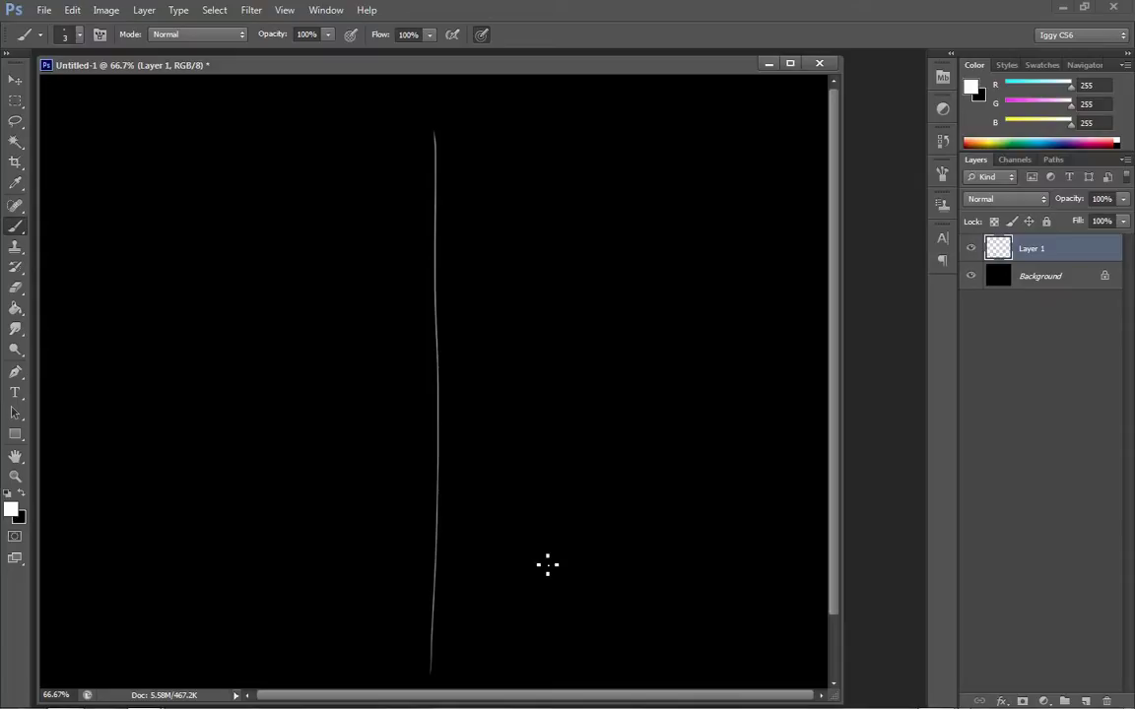
Step: Shorten the stem line from its upper end to about 76.8% height and apply the transformation
click(15, 80)
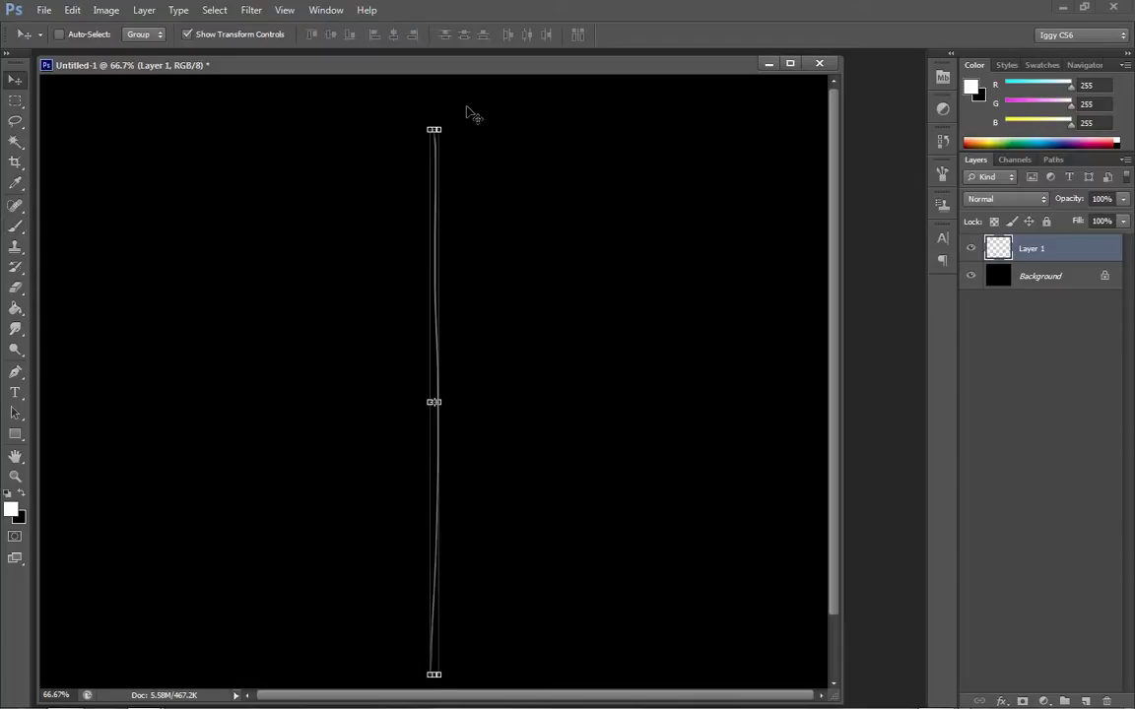
mouse_move(435, 127)
mouse_down()
mouse_move(431, 278)
mouse_move(431, 263)
mouse_up()
click(14, 475)
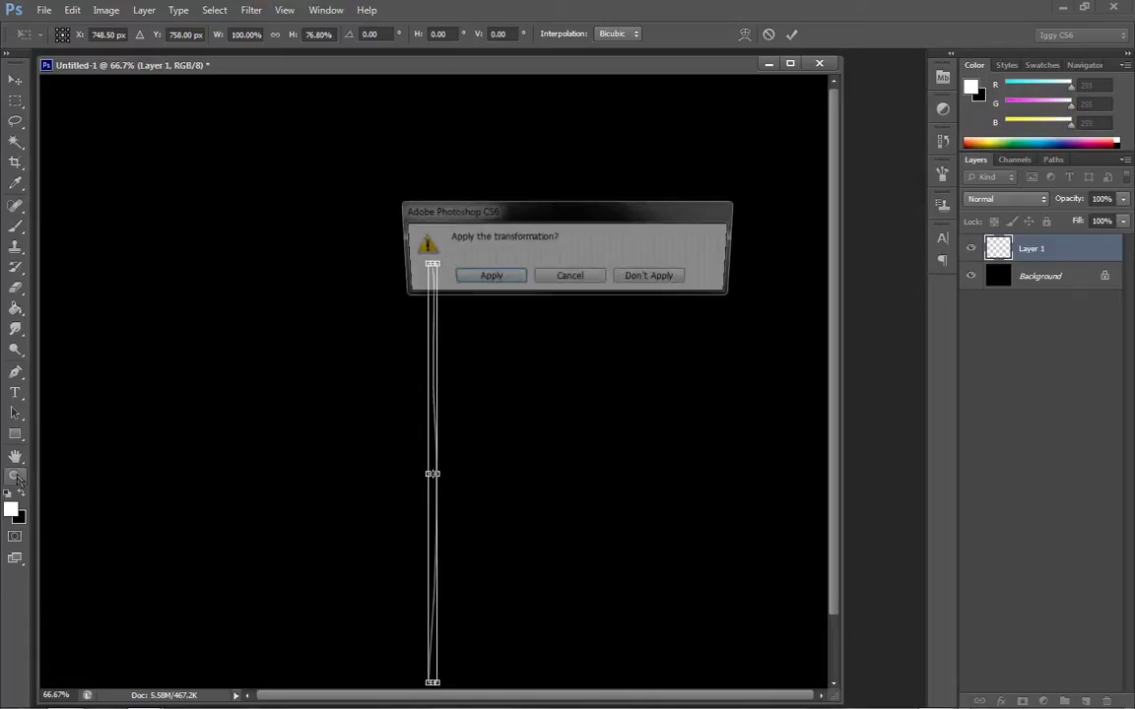
click(470, 275)
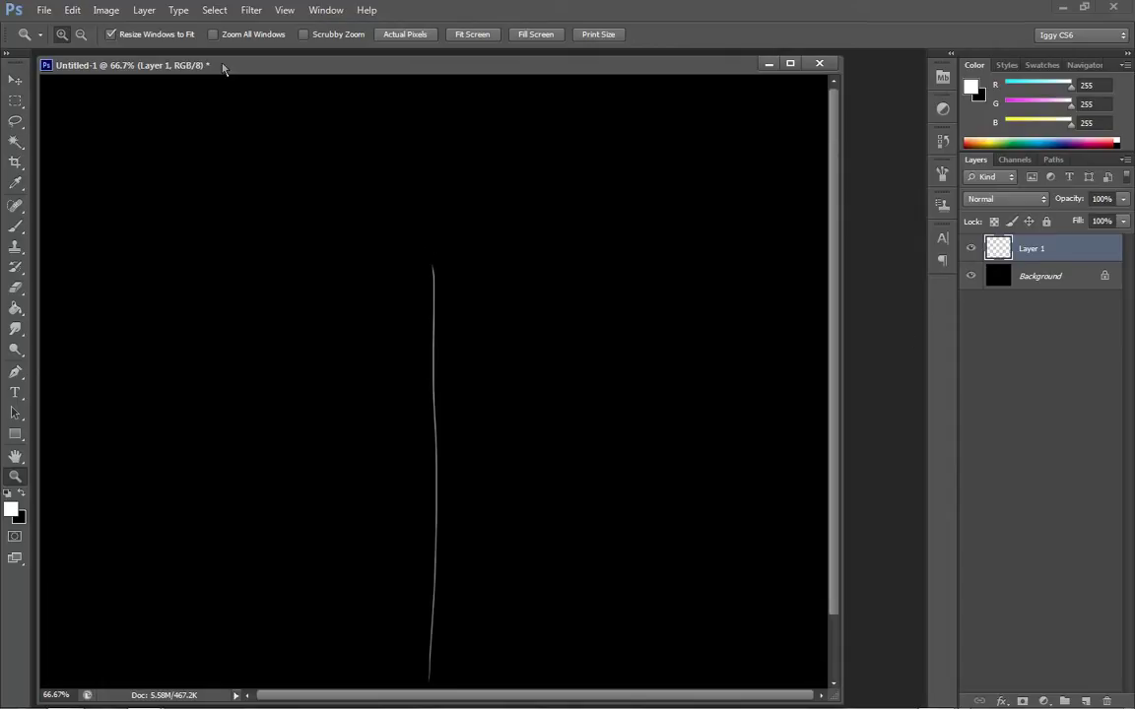
Step: Add a second new layer above the stem layer and activate the Brush tool for painting the barbs
click(146, 13)
mouse_move(311, 30)
click(346, 27)
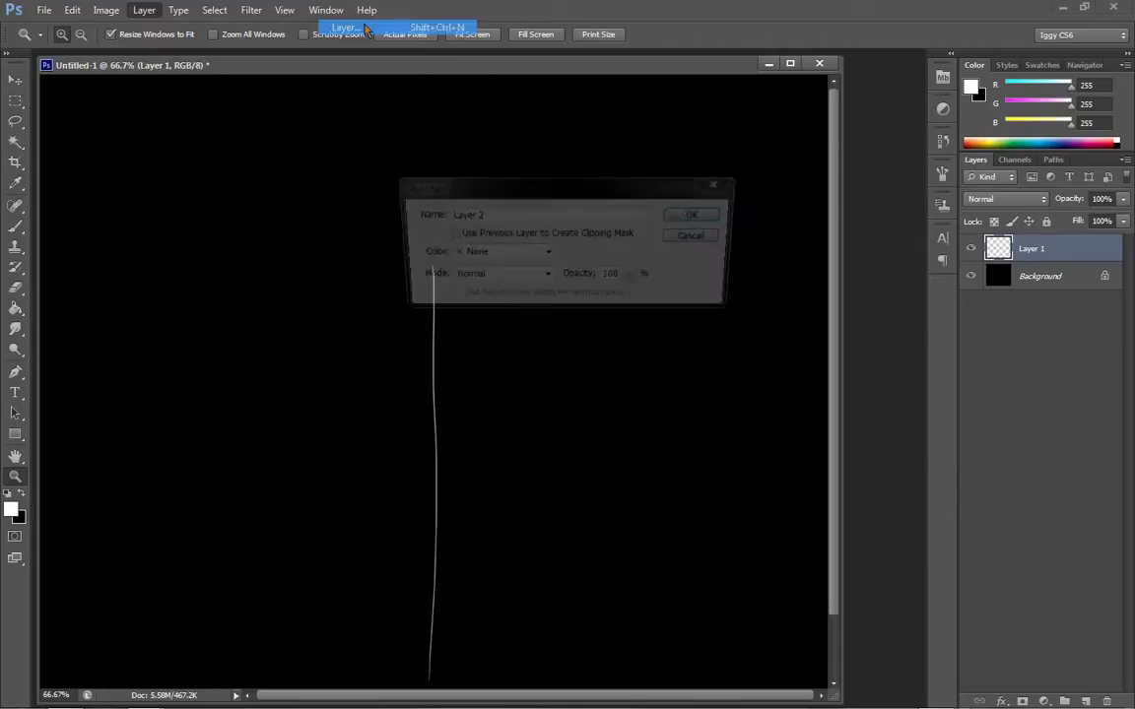
click(630, 196)
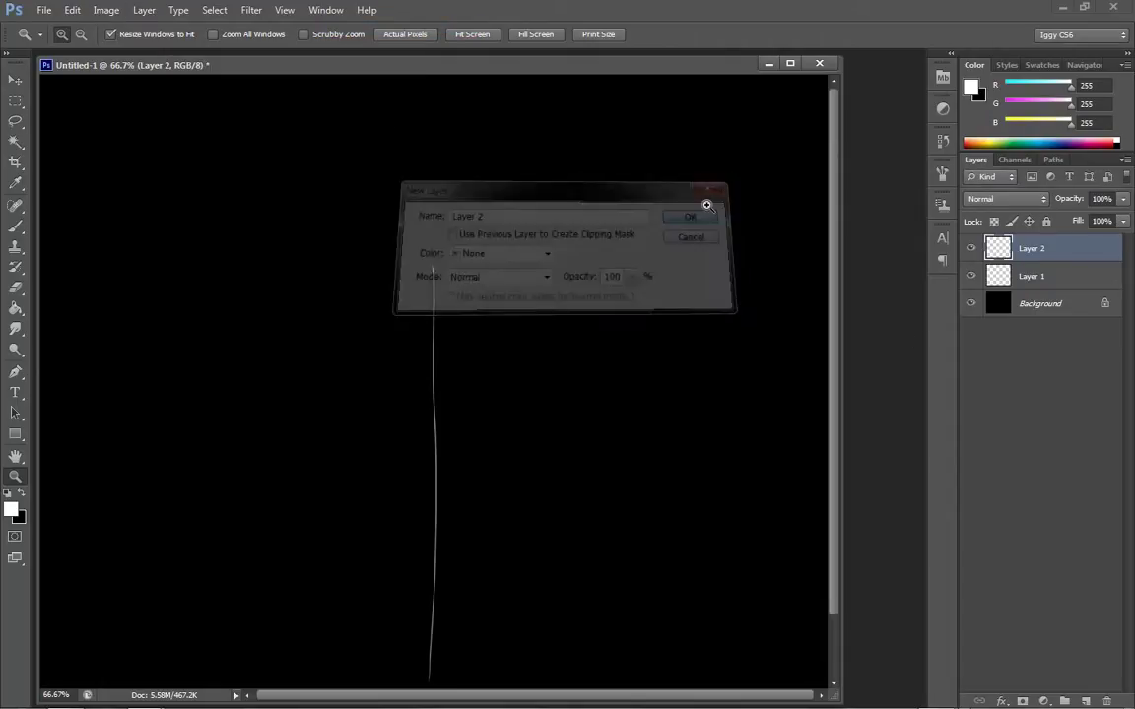
click(16, 225)
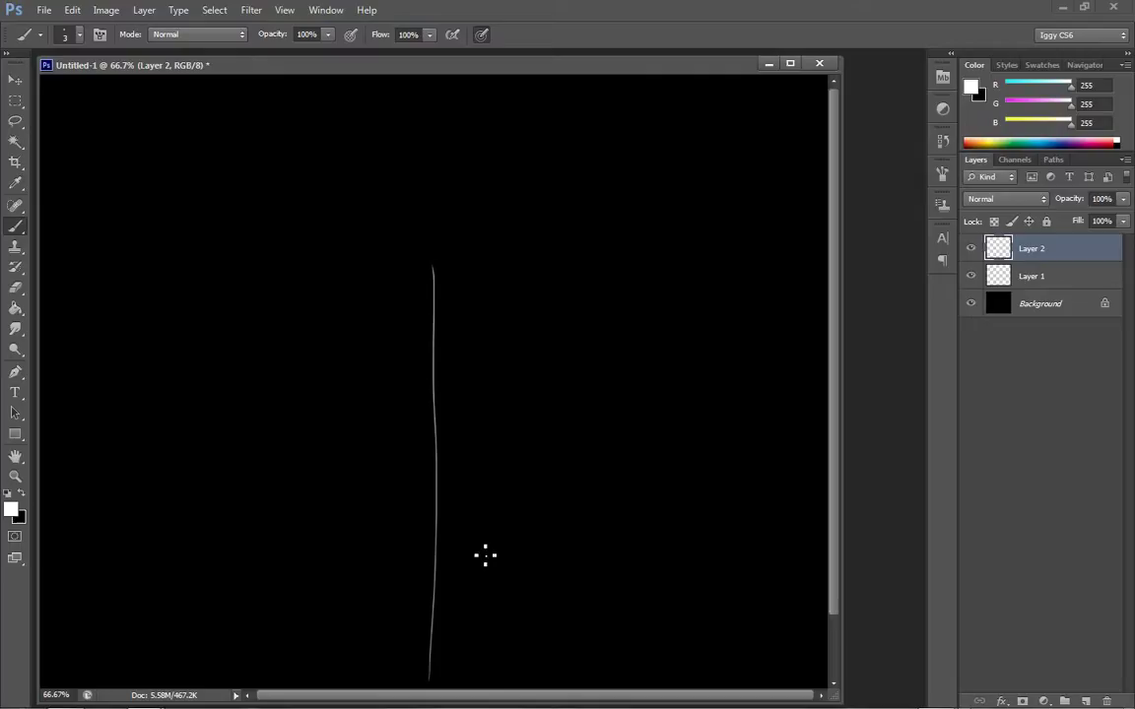
drag(429, 677, 511, 562)
drag(430, 678, 340, 524)
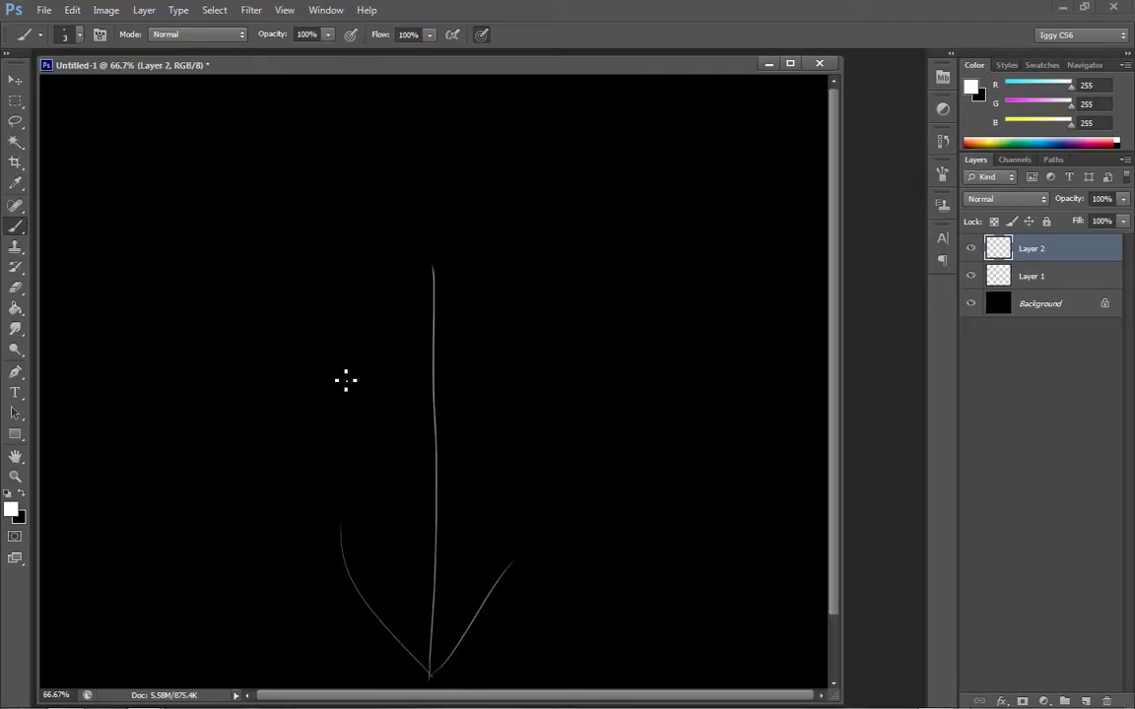
key(ctrl+alt+z)
key(ctrl+alt+z)
Step: Paint two pairs of thin barbs rising outward from the lower end of the stem, one of each pair per side
drag(431, 678, 380, 601)
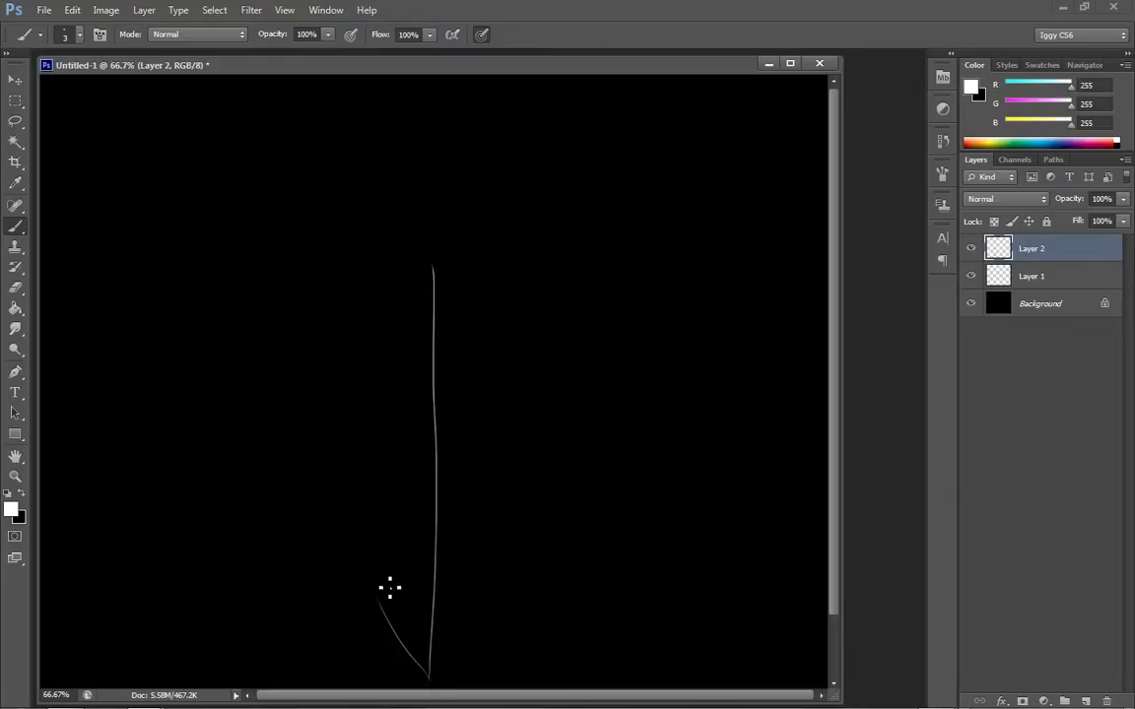
drag(431, 676, 458, 606)
drag(431, 676, 370, 514)
drag(435, 609, 493, 506)
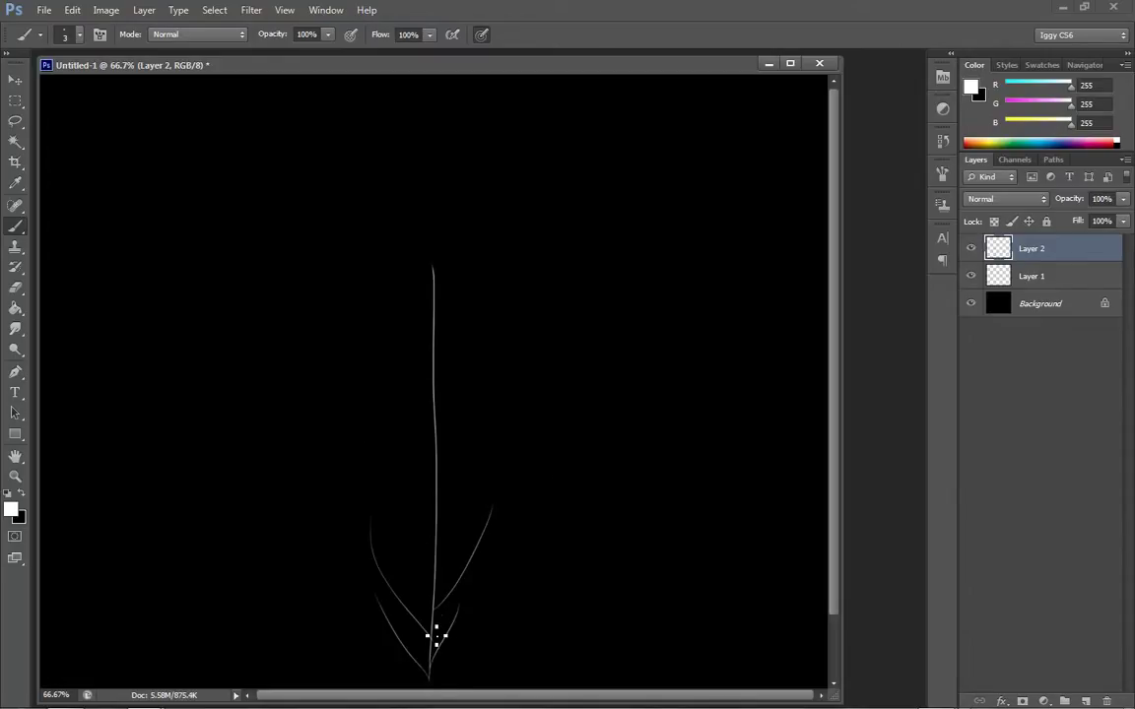
Step: Paint longer curved barbs slightly higher on the stem, one on the right side and two on the left, undoing stray strokes
drag(436, 611, 541, 535)
key(ctrl+z)
mouse_move(446, 589)
mouse_down()
mouse_move(482, 489)
mouse_move(533, 433)
mouse_up()
drag(435, 595, 330, 463)
key(ctrl+z)
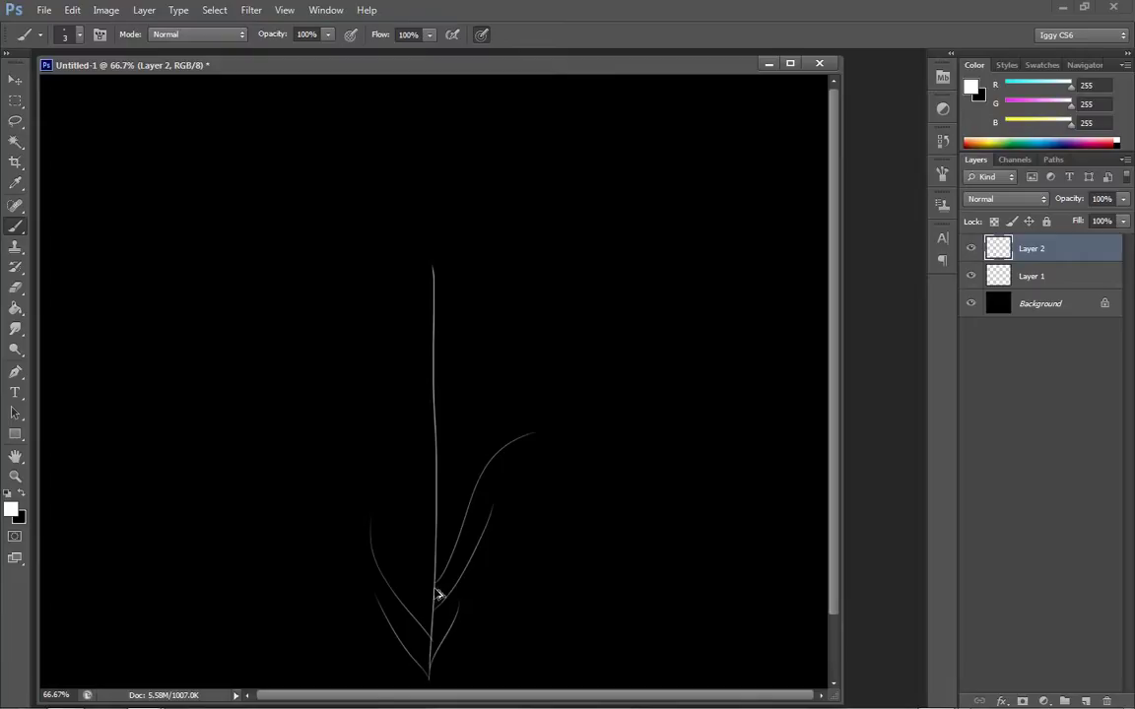
drag(433, 589, 317, 478)
drag(439, 603, 308, 461)
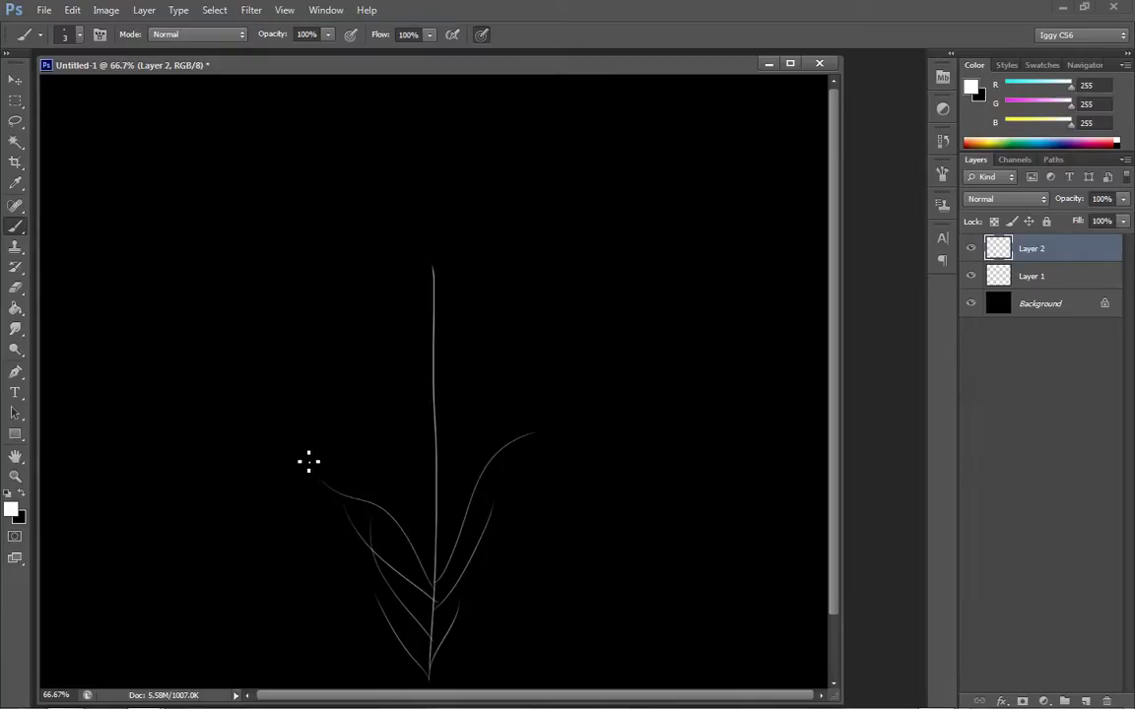
drag(440, 618, 512, 538)
key(ctrl+z)
key(ctrl+z)
key(ctrl+z)
drag(441, 617, 524, 495)
key(ctrl+z)
Step: Fill in the lower part of the feather with five more curved barbs, three right of the stem and two left
drag(436, 627, 514, 487)
drag(421, 585, 342, 461)
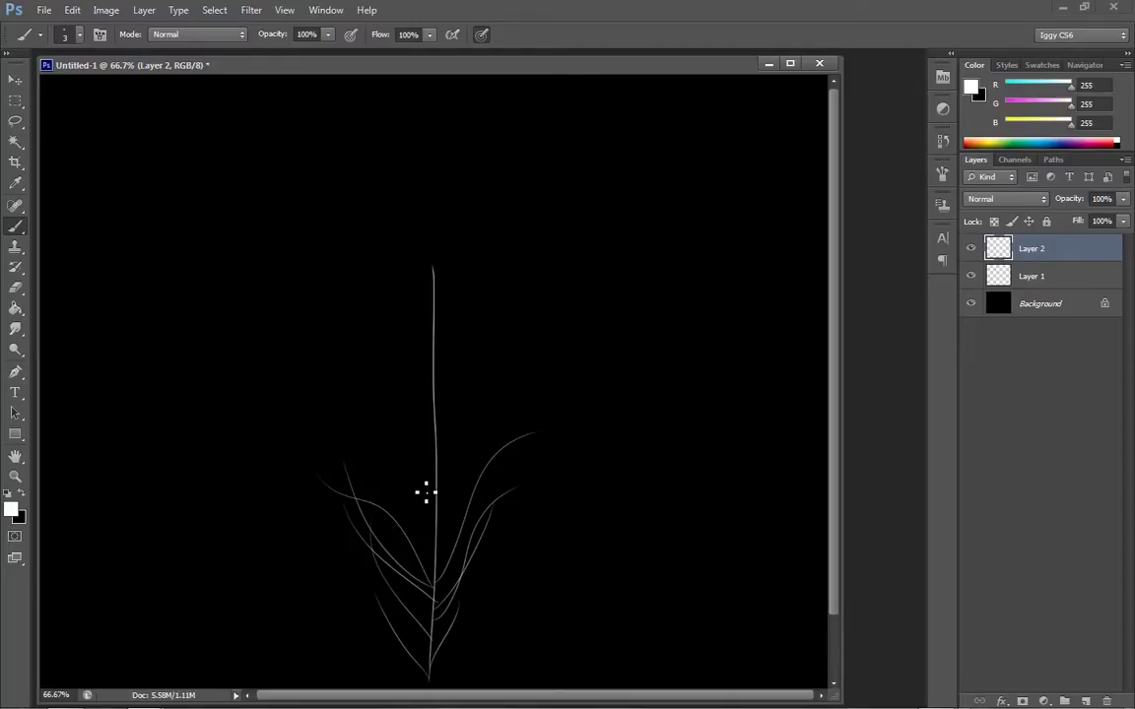
drag(420, 650, 375, 588)
drag(435, 674, 514, 568)
drag(441, 648, 519, 527)
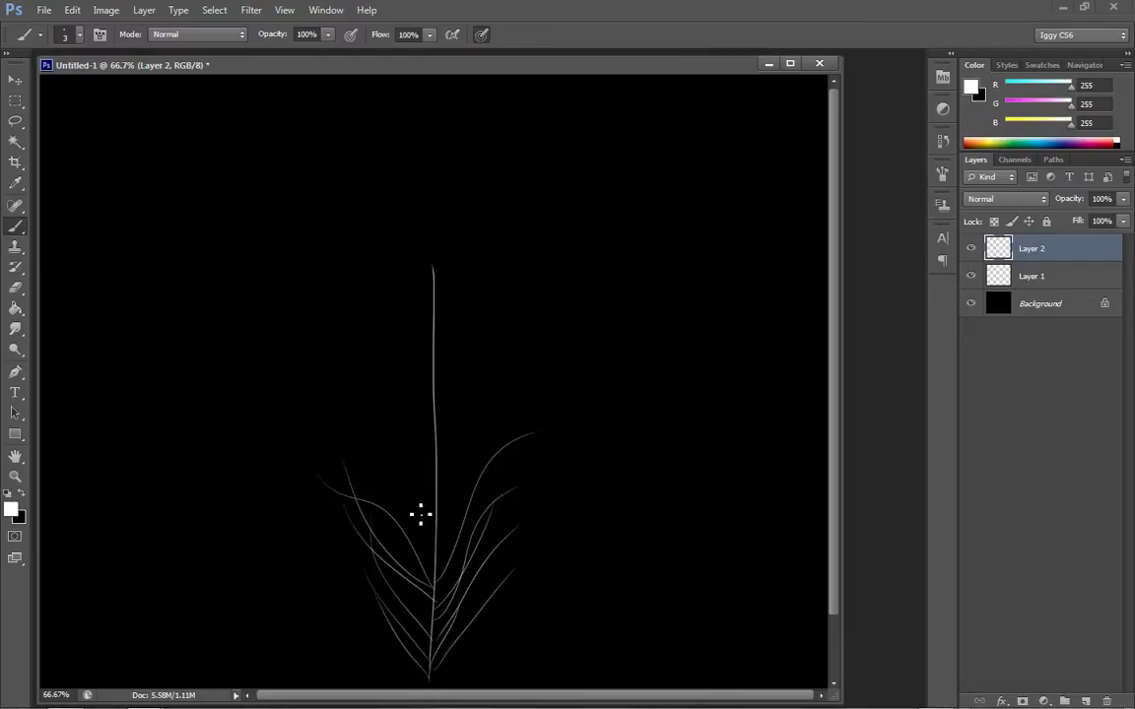
Step: Paint three long barbs from just below the stem's middle, two sweeping up to the left and one to the right
drag(436, 552, 369, 414)
drag(442, 547, 504, 389)
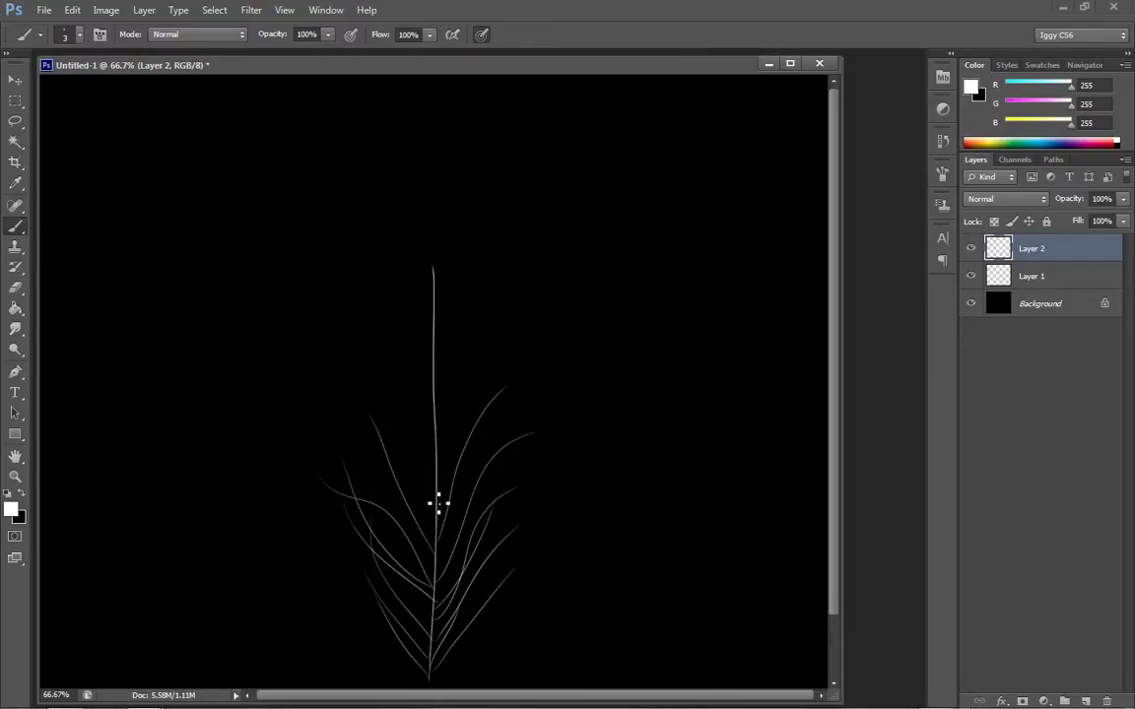
drag(436, 552, 344, 426)
drag(435, 558, 554, 431)
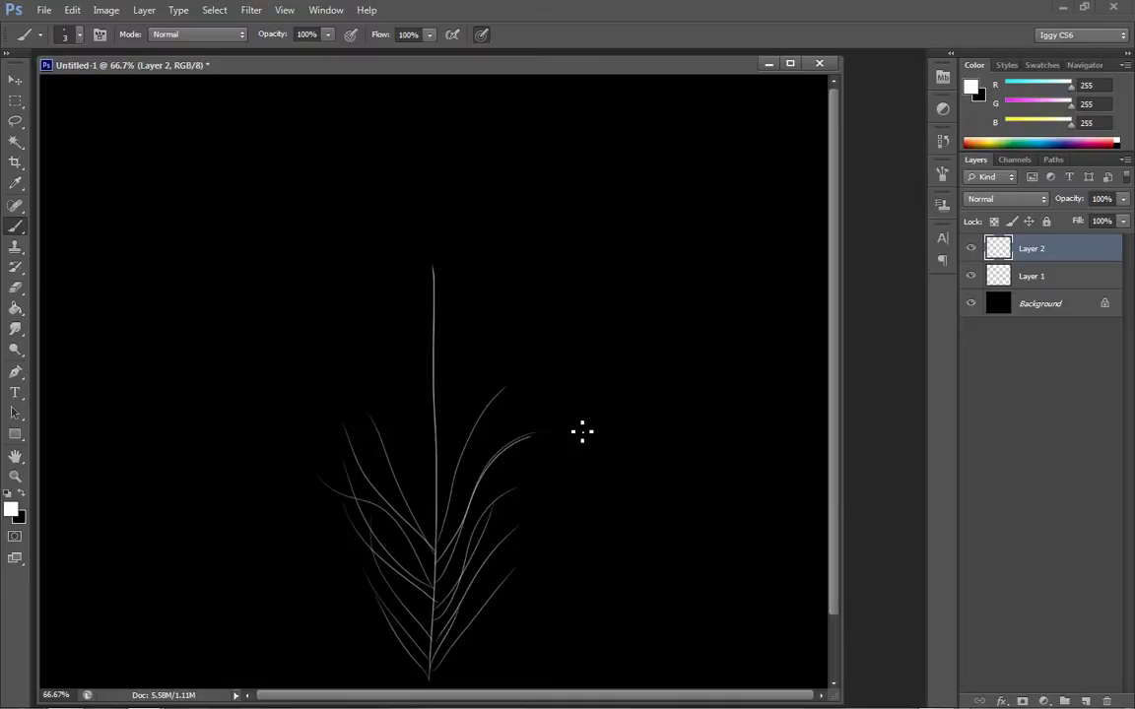
key(ctrl+z)
drag(443, 558, 461, 412)
key(ctrl+z)
Step: Paint curved barbs along both sides of the middle of the stem, sweeping upward and outward
drag(434, 502, 333, 375)
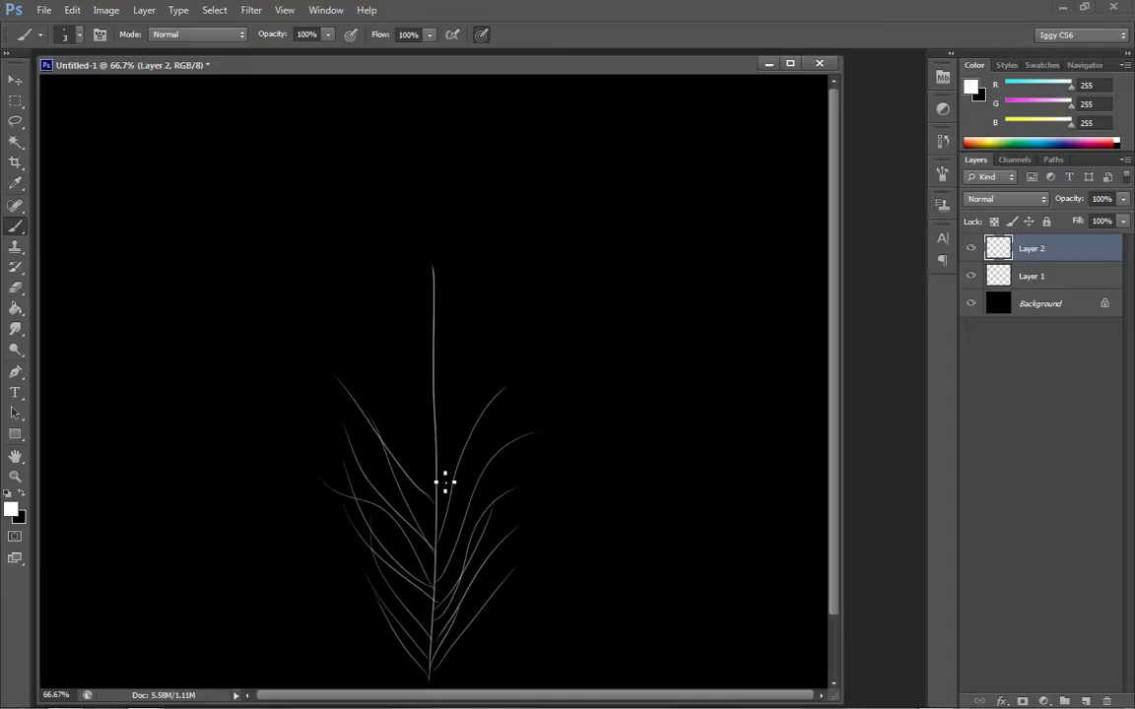
drag(439, 474, 481, 363)
drag(434, 465, 349, 347)
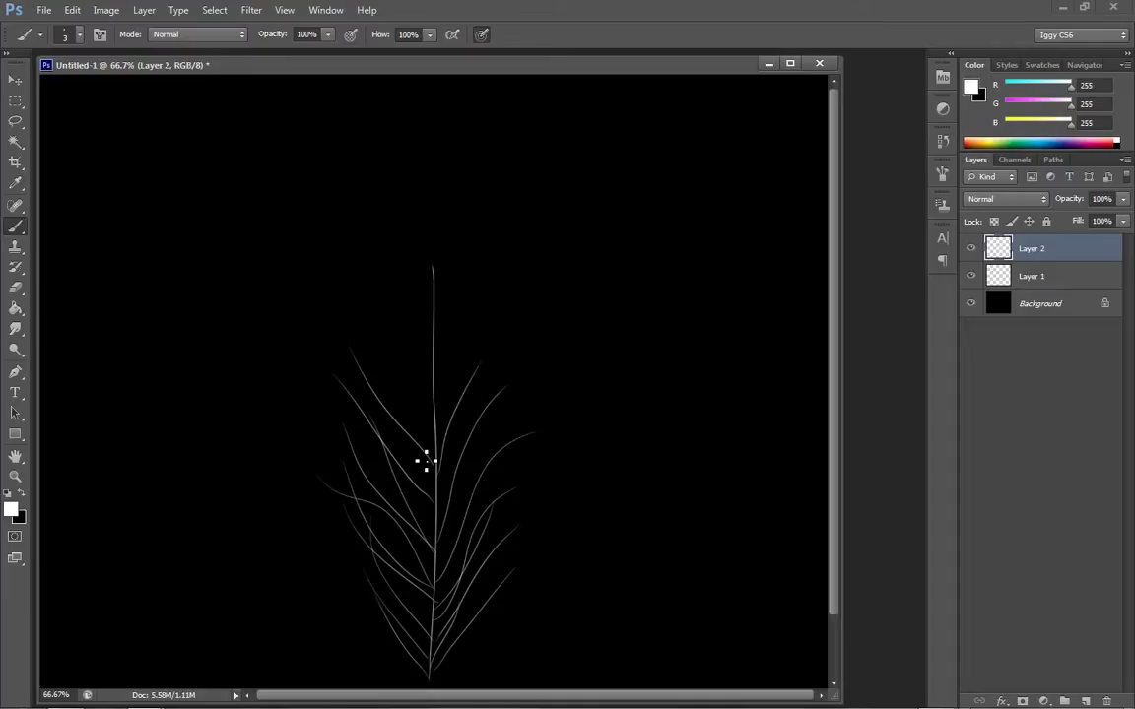
drag(433, 476, 353, 357)
drag(442, 442, 483, 301)
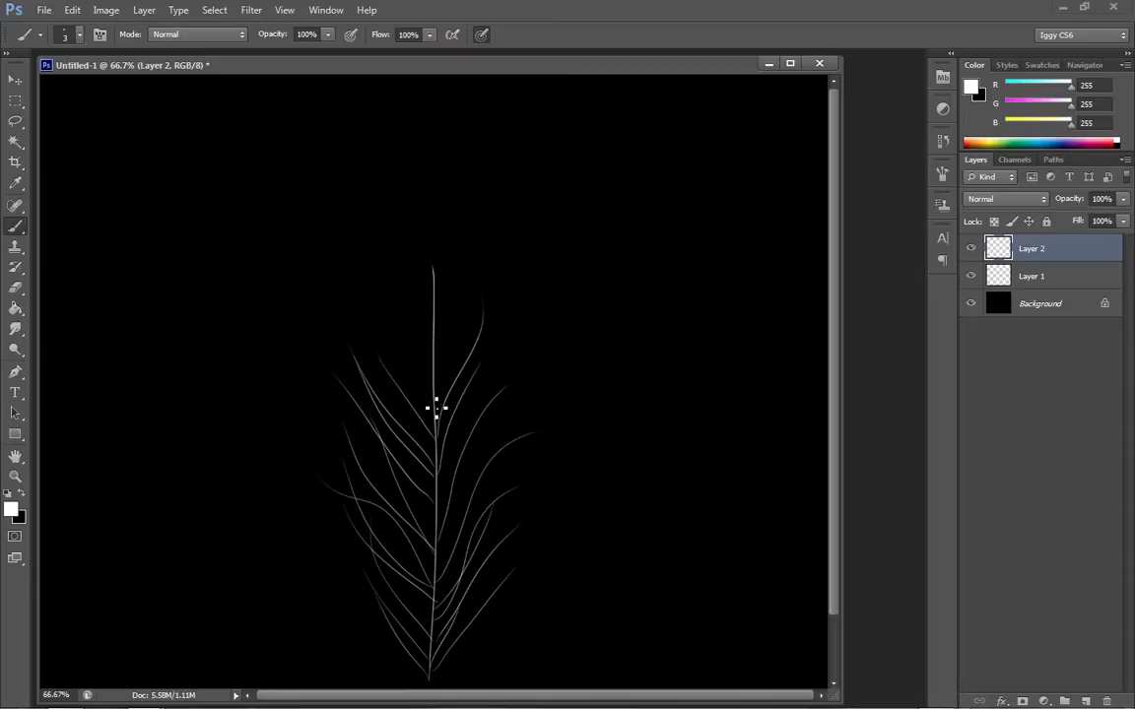
Step: Paint barbs on both sides of the stem's upper part, extending past its tip, and undo the misplaced stroke
drag(427, 394, 374, 304)
drag(435, 410, 344, 226)
key(ctrl+z)
drag(440, 369, 478, 221)
drag(440, 379, 373, 225)
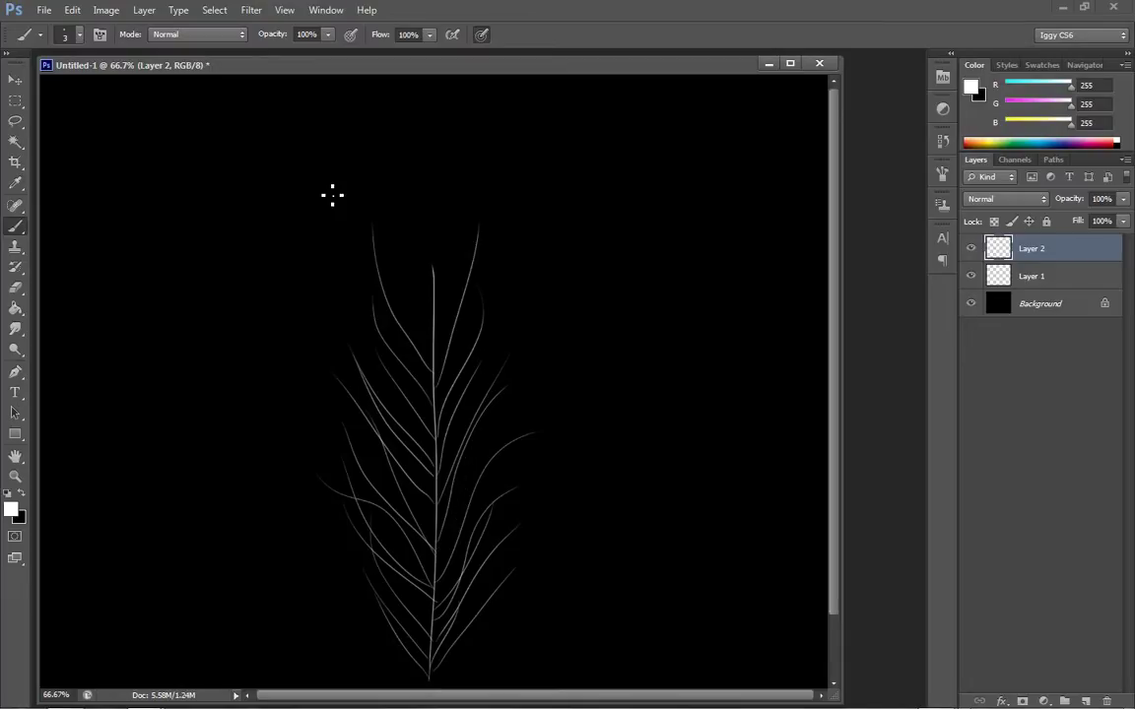
Step: Paint a dense group of upward-curving barbs along the left side of the stem's upper end
drag(429, 360, 375, 251)
drag(426, 349, 360, 216)
drag(417, 312, 372, 223)
mouse_move(438, 324)
mouse_down()
mouse_move(385, 239)
mouse_move(380, 205)
mouse_up()
drag(389, 281, 383, 157)
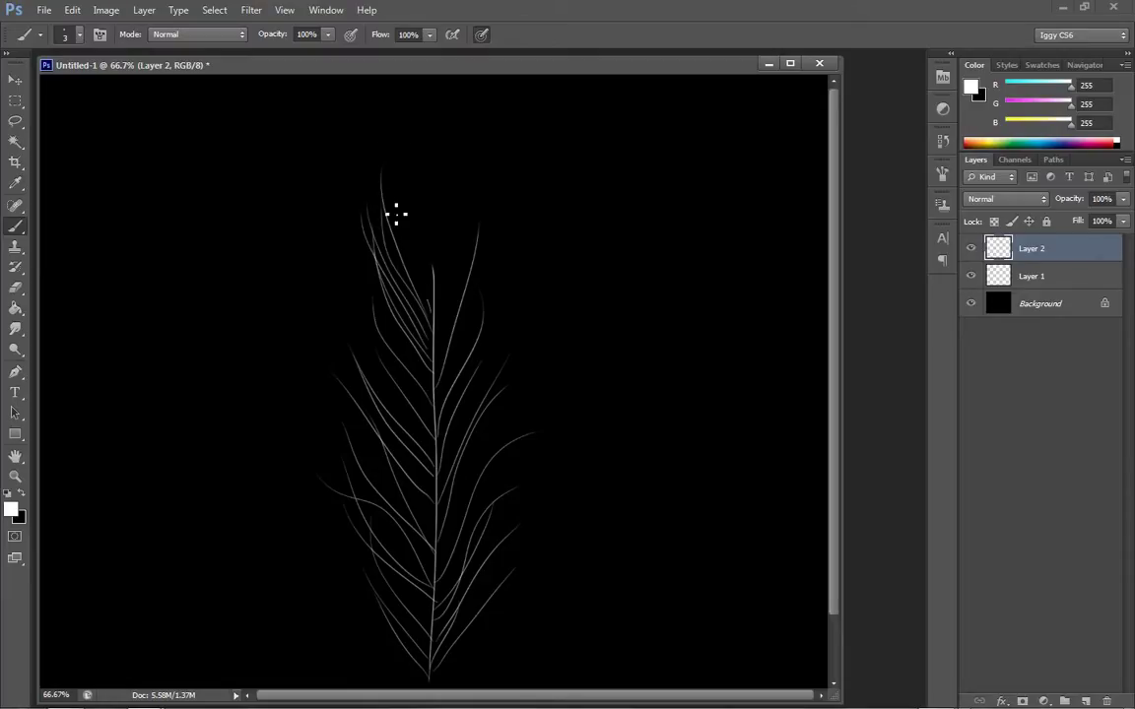
drag(386, 272, 383, 150)
Step: Paint a matching dense group of barbs along the right side of the stem's upper end, curving above the tip
drag(440, 366, 469, 194)
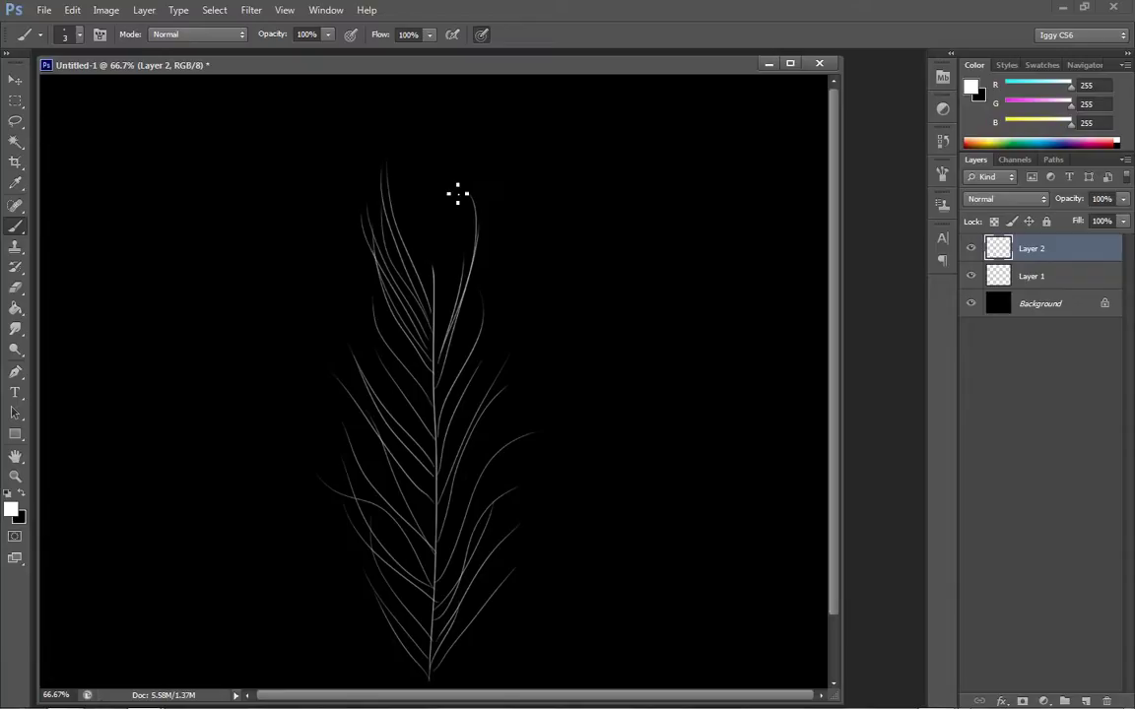
mouse_move(441, 338)
mouse_down()
mouse_move(465, 267)
mouse_move(473, 183)
mouse_up()
mouse_move(450, 314)
mouse_down()
mouse_move(471, 226)
mouse_move(452, 171)
mouse_up()
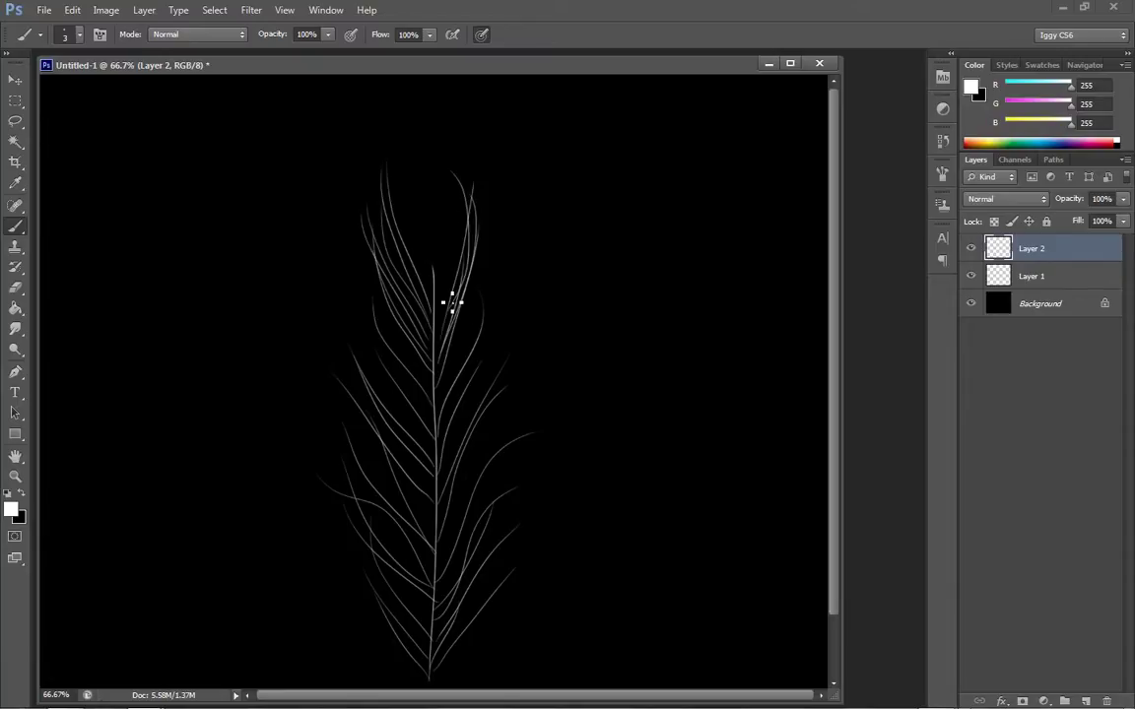
mouse_move(441, 307)
mouse_down()
mouse_move(452, 171)
mouse_move(469, 204)
mouse_up()
drag(455, 286, 455, 176)
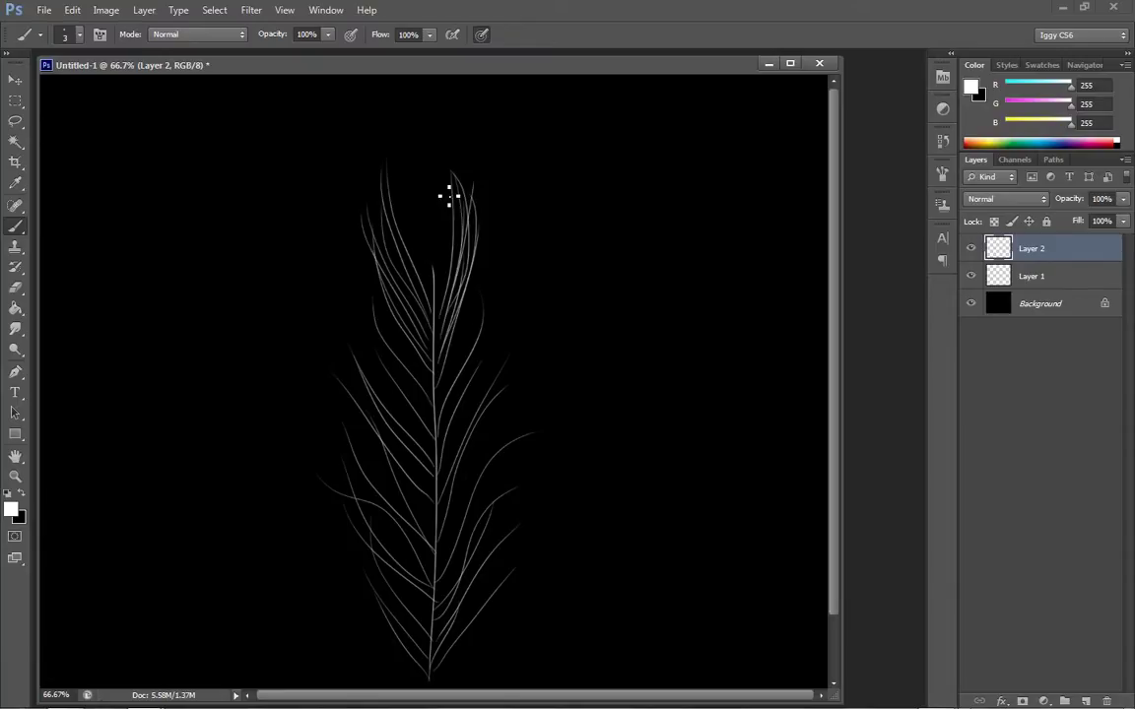
mouse_move(444, 317)
mouse_down()
mouse_move(443, 181)
mouse_move(452, 189)
mouse_move(435, 216)
mouse_up()
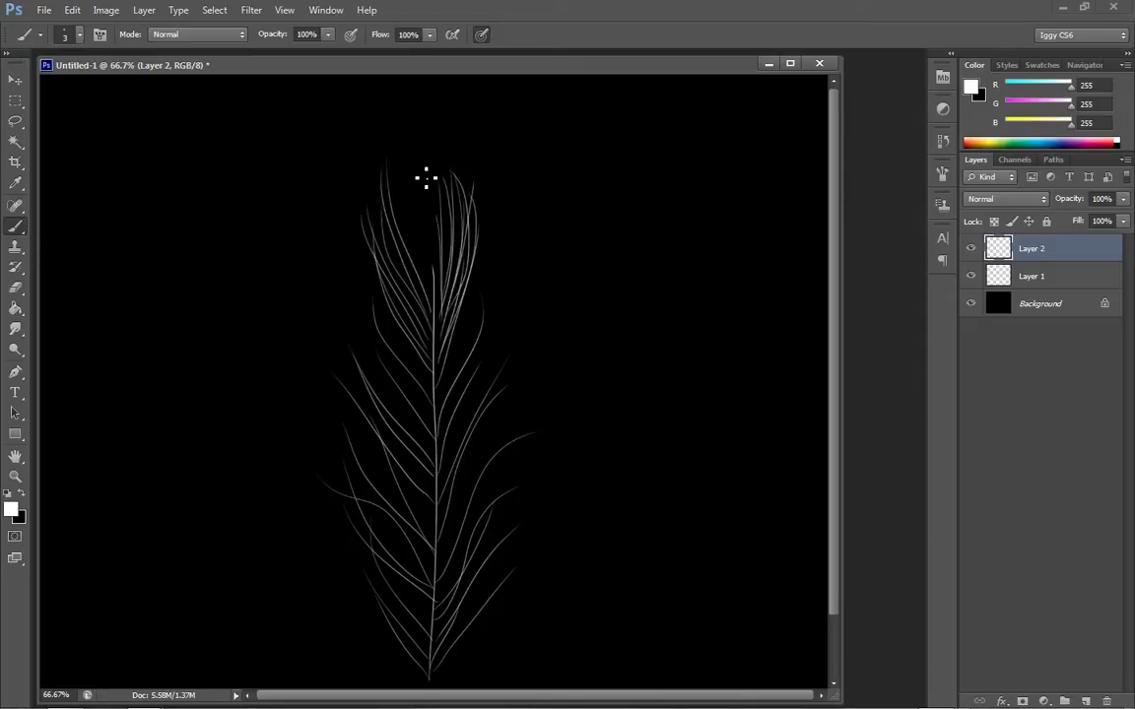
Step: Fill the gap above the stem's tip with fine, closely spaced vertical barbs to round off the feather's top
mouse_move(439, 294)
mouse_down()
mouse_move(425, 161)
mouse_move(421, 191)
mouse_move(397, 151)
mouse_move(395, 187)
mouse_up()
drag(436, 274, 414, 149)
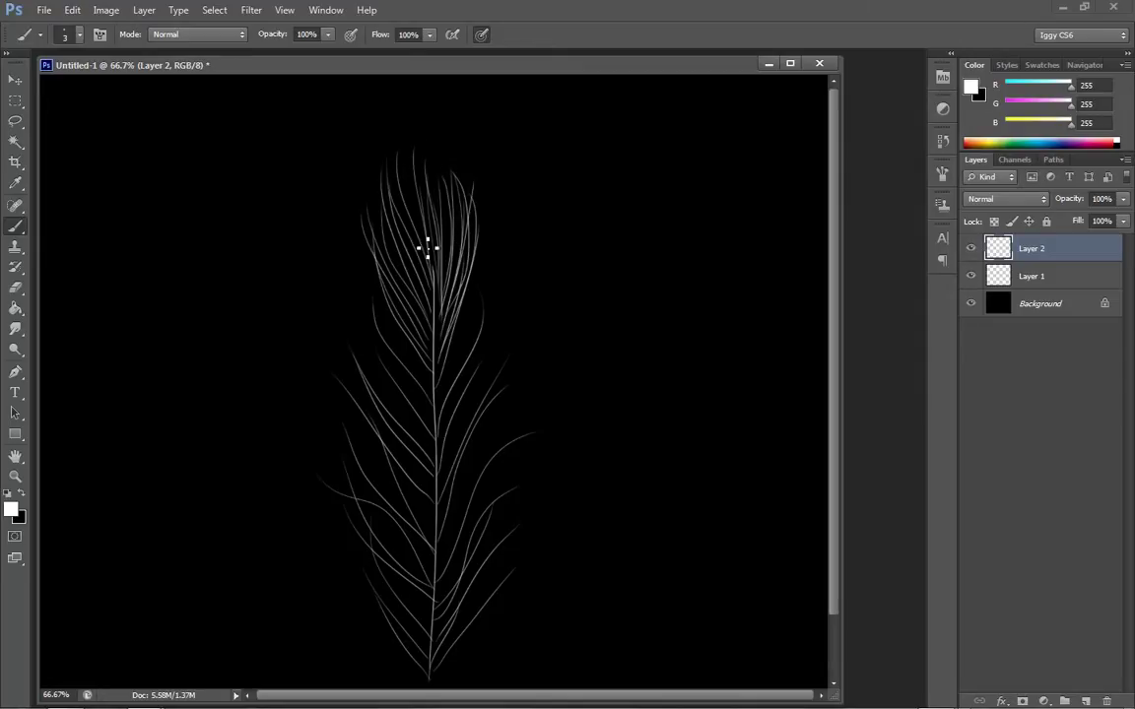
drag(427, 246, 401, 154)
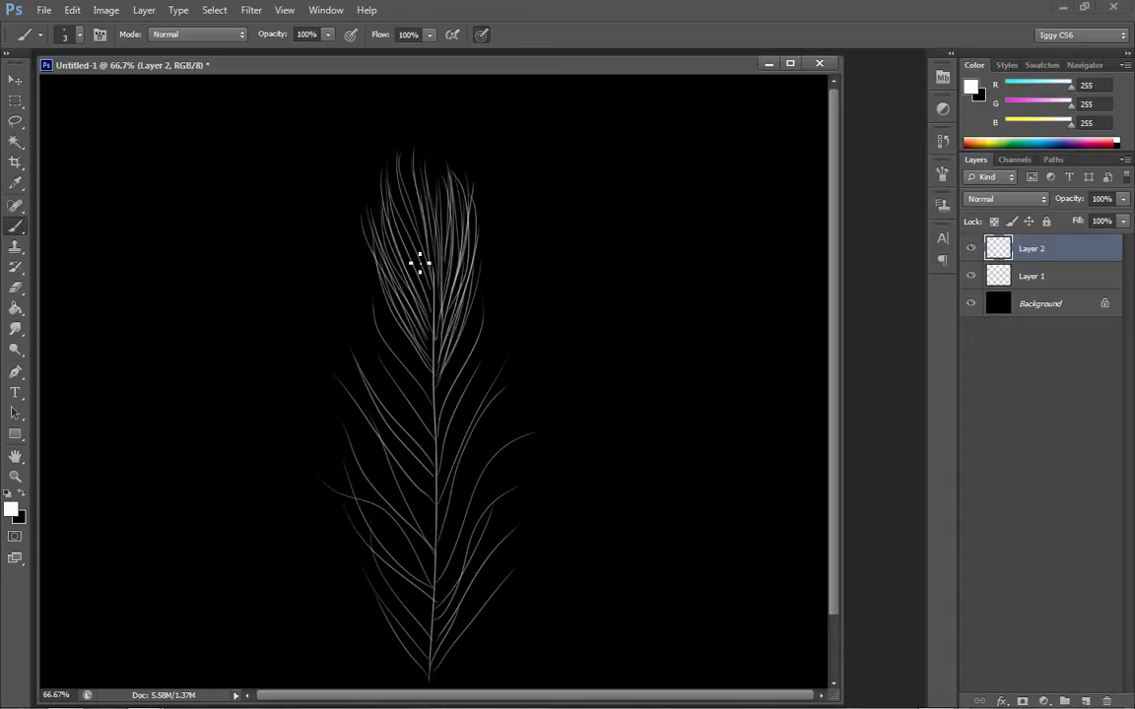
drag(429, 263, 401, 148)
mouse_move(426, 238)
mouse_down()
mouse_move(421, 132)
mouse_move(444, 261)
mouse_move(436, 138)
mouse_up()
drag(448, 258, 442, 155)
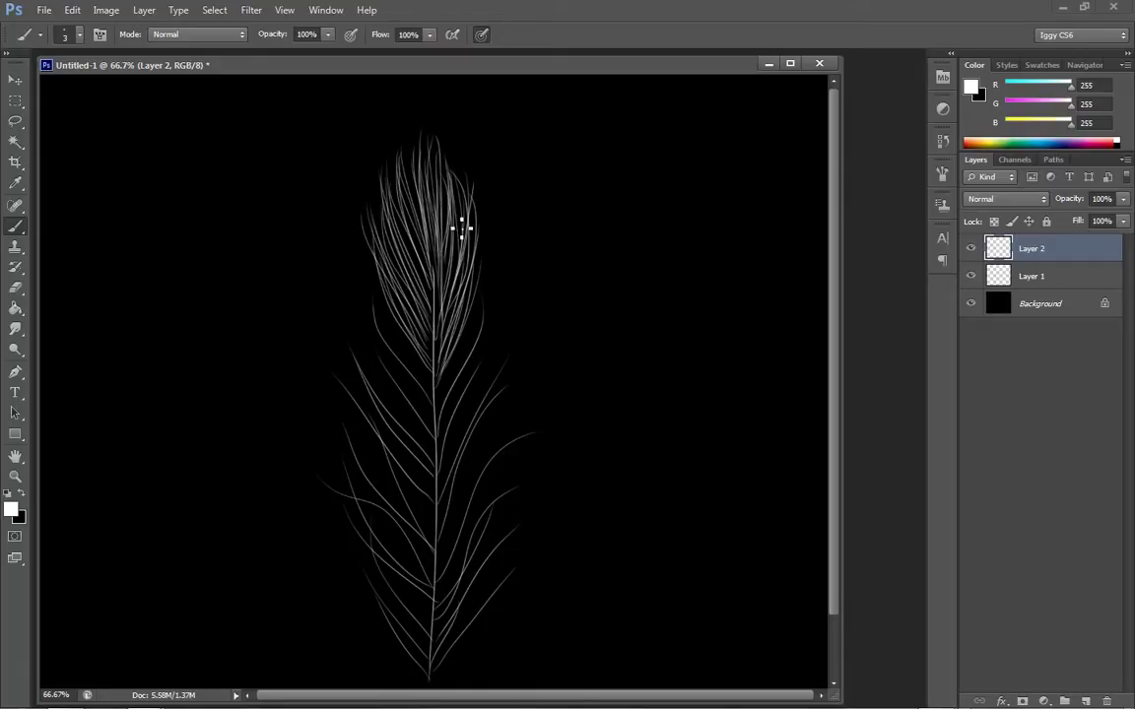
Step: Thicken the right edge of the feather's top with additional fine strokes
drag(463, 238, 453, 164)
drag(469, 266, 459, 205)
drag(455, 146, 465, 209)
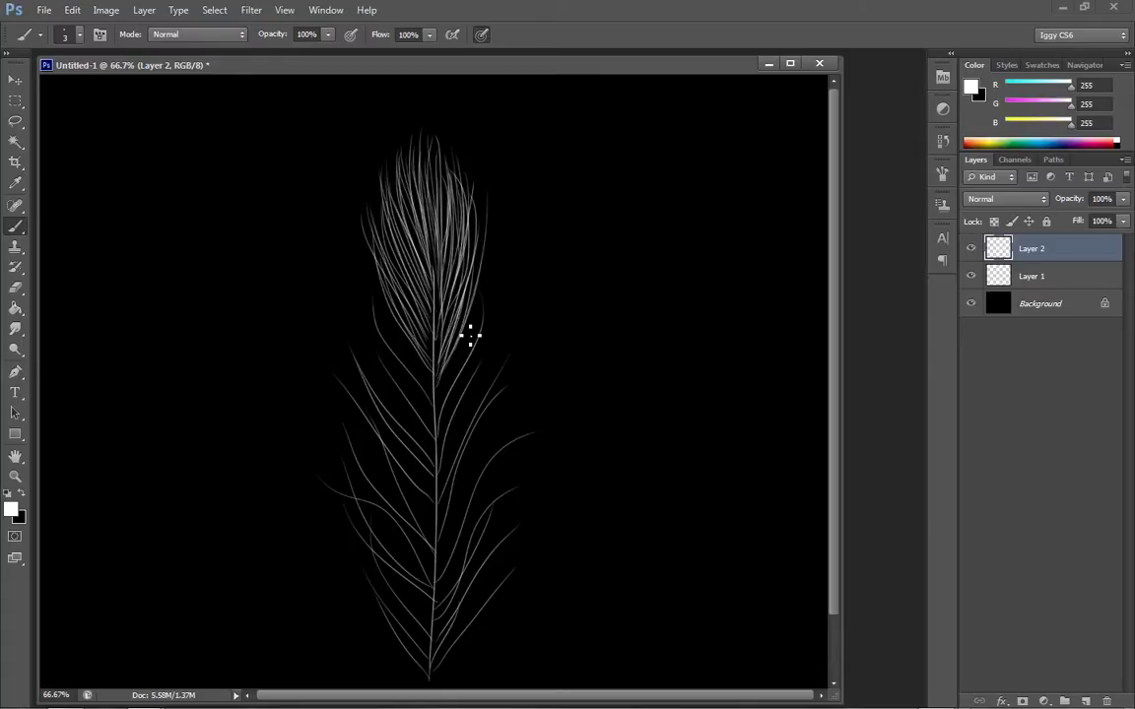
drag(471, 335, 456, 172)
Step: Select both Layer 1 and Layer 2, and stretch the whole feather upward to about 109% of its height
click(14, 81)
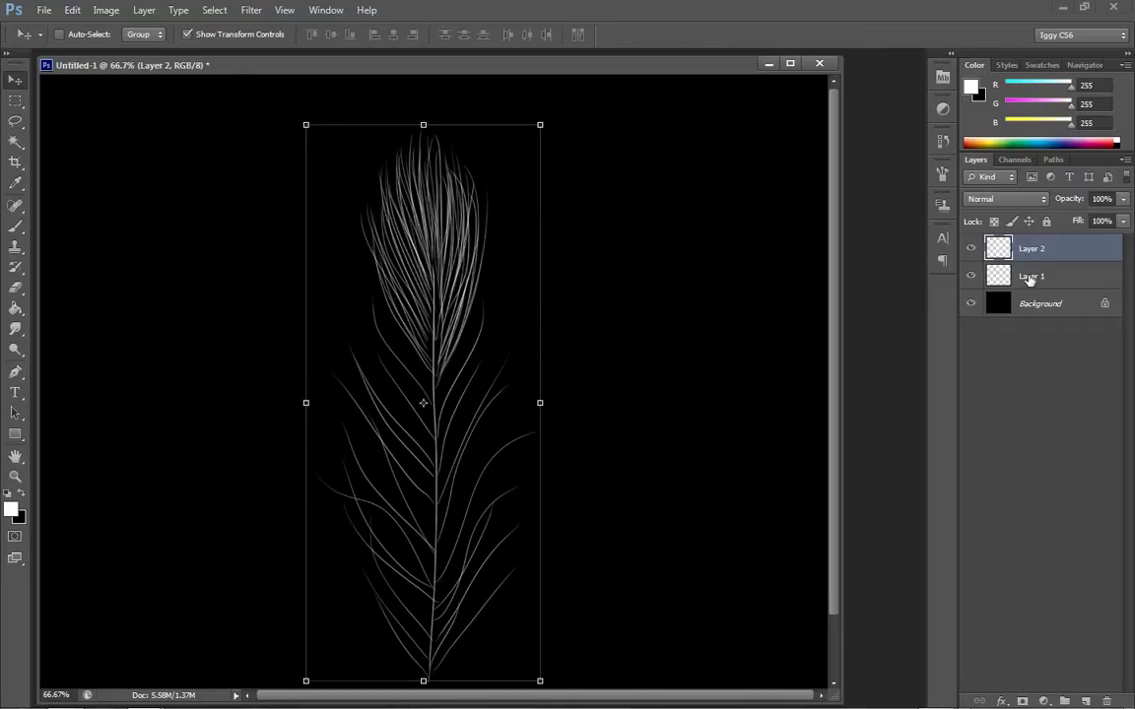
shift+click(995, 279)
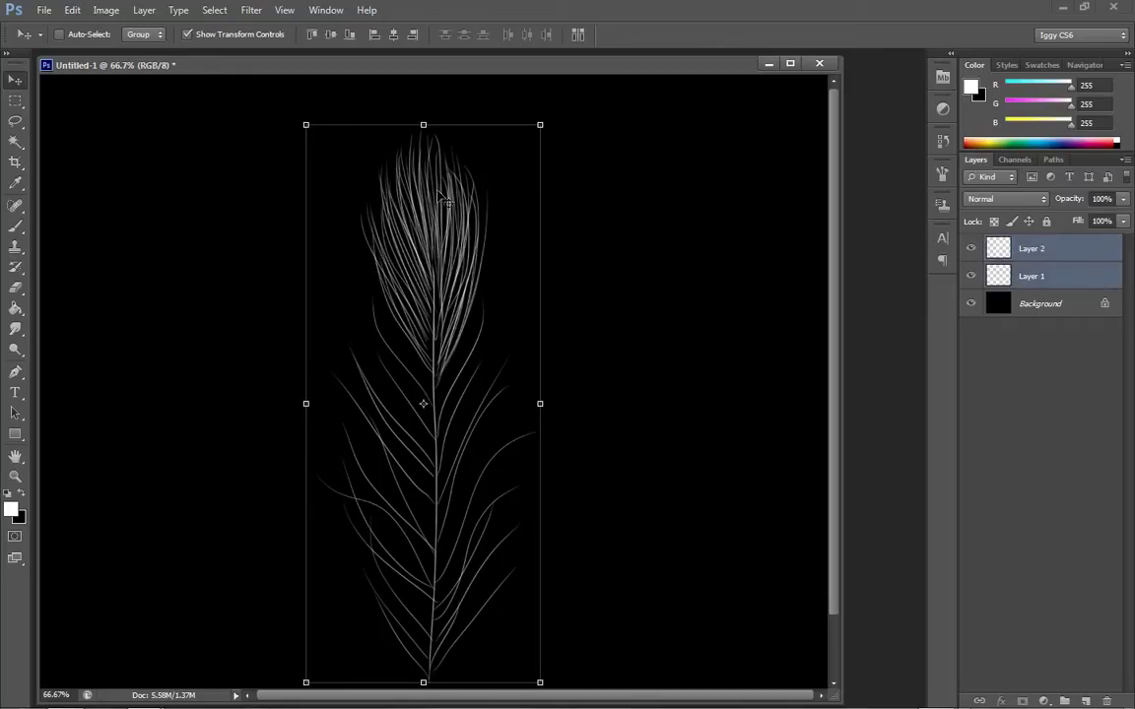
drag(424, 124, 430, 72)
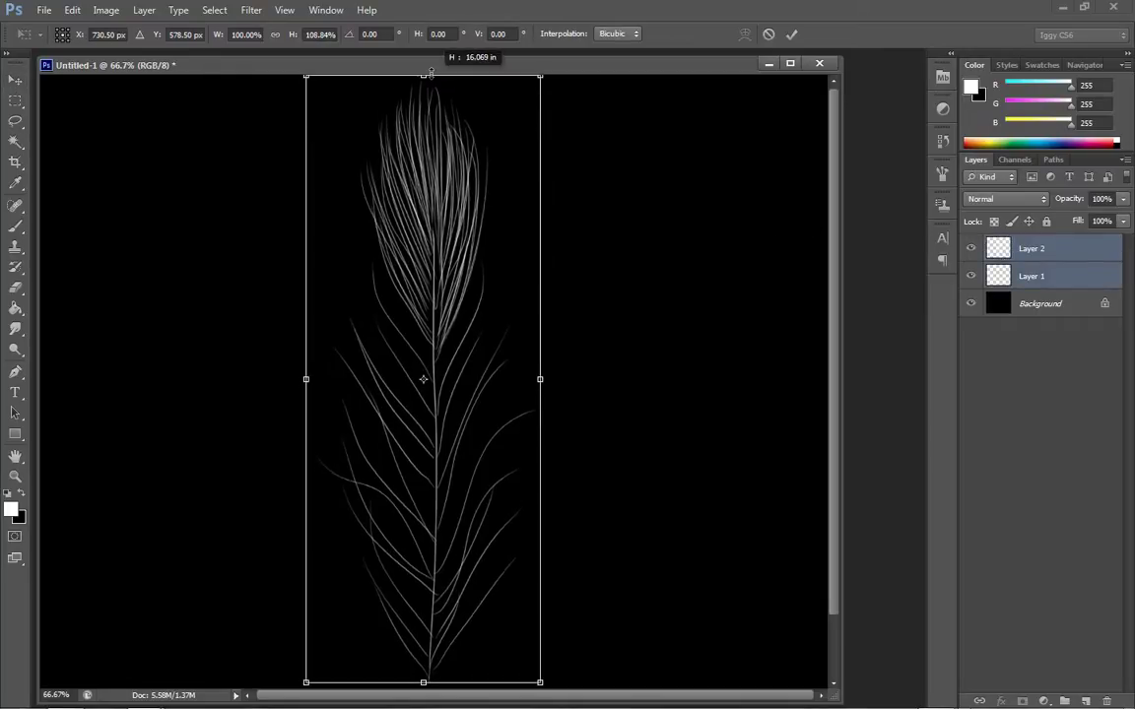
click(15, 476)
click(480, 279)
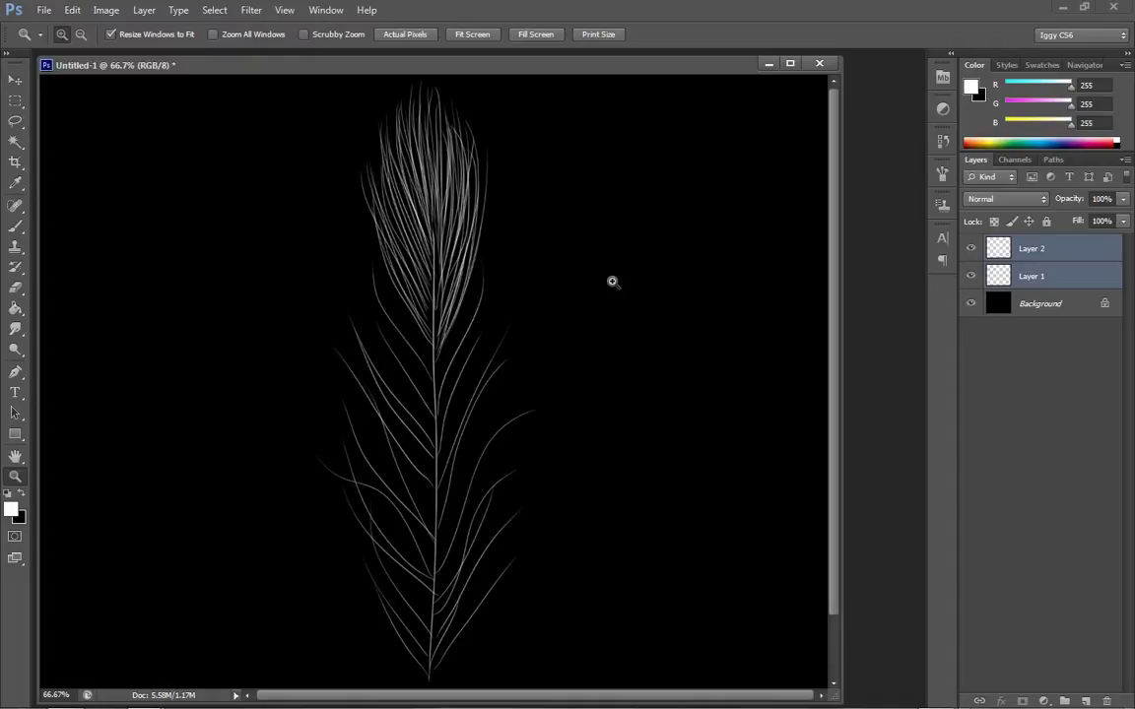
Step: Brush additional fine strokes on Layer 2 through the left, right and centre of the feather's dense upper section
click(16, 227)
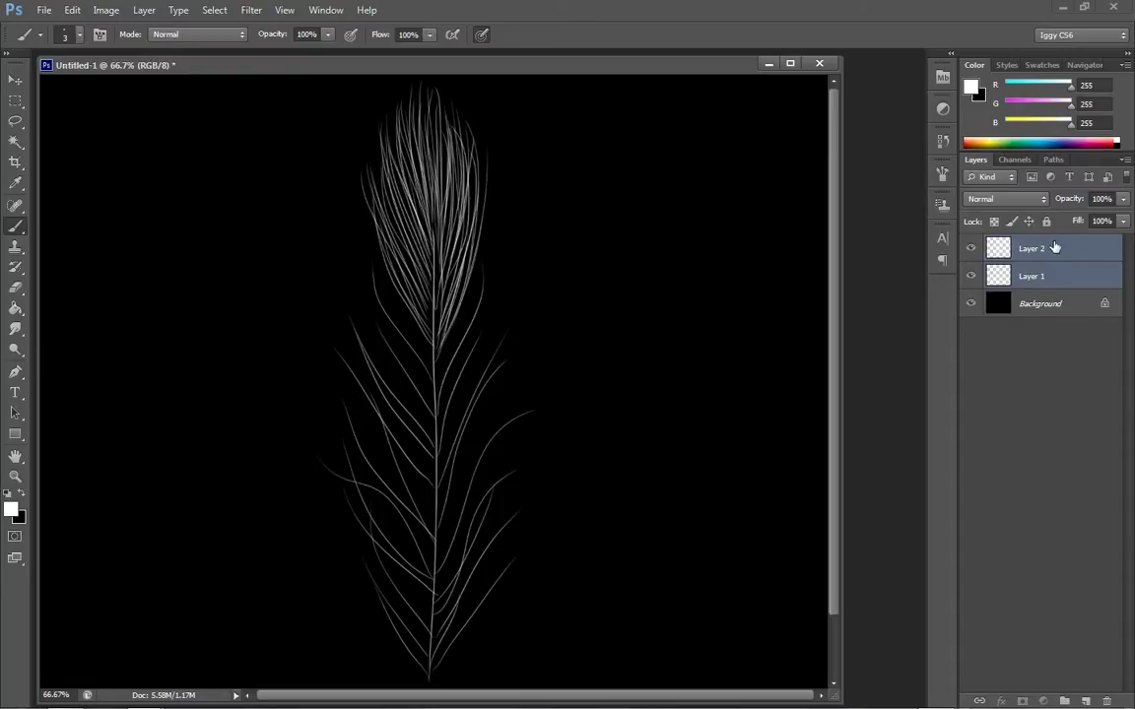
click(1015, 249)
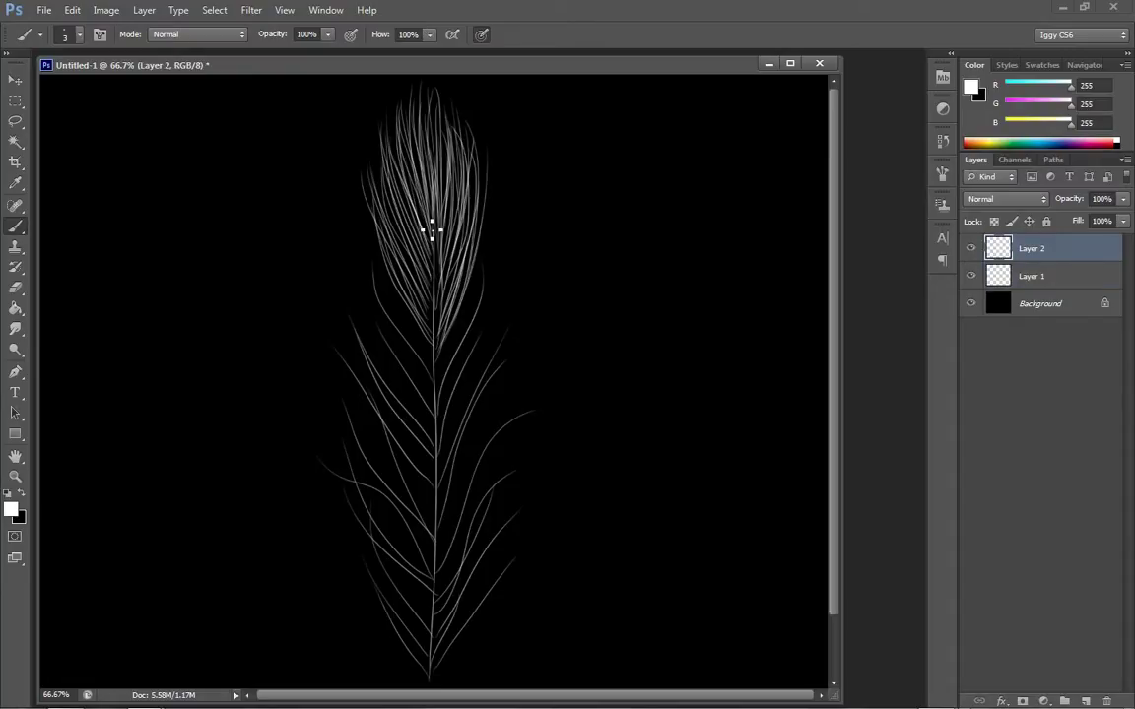
mouse_move(427, 229)
mouse_down()
mouse_move(450, 195)
mouse_move(442, 261)
mouse_move(449, 163)
mouse_move(464, 177)
mouse_move(446, 235)
mouse_move(463, 146)
mouse_move(446, 268)
mouse_move(461, 328)
mouse_move(446, 317)
mouse_move(466, 216)
mouse_move(438, 325)
mouse_move(456, 253)
mouse_move(442, 359)
mouse_move(466, 252)
mouse_move(440, 298)
mouse_move(443, 193)
mouse_up()
mouse_move(457, 242)
mouse_down()
mouse_move(461, 146)
mouse_move(476, 156)
mouse_up()
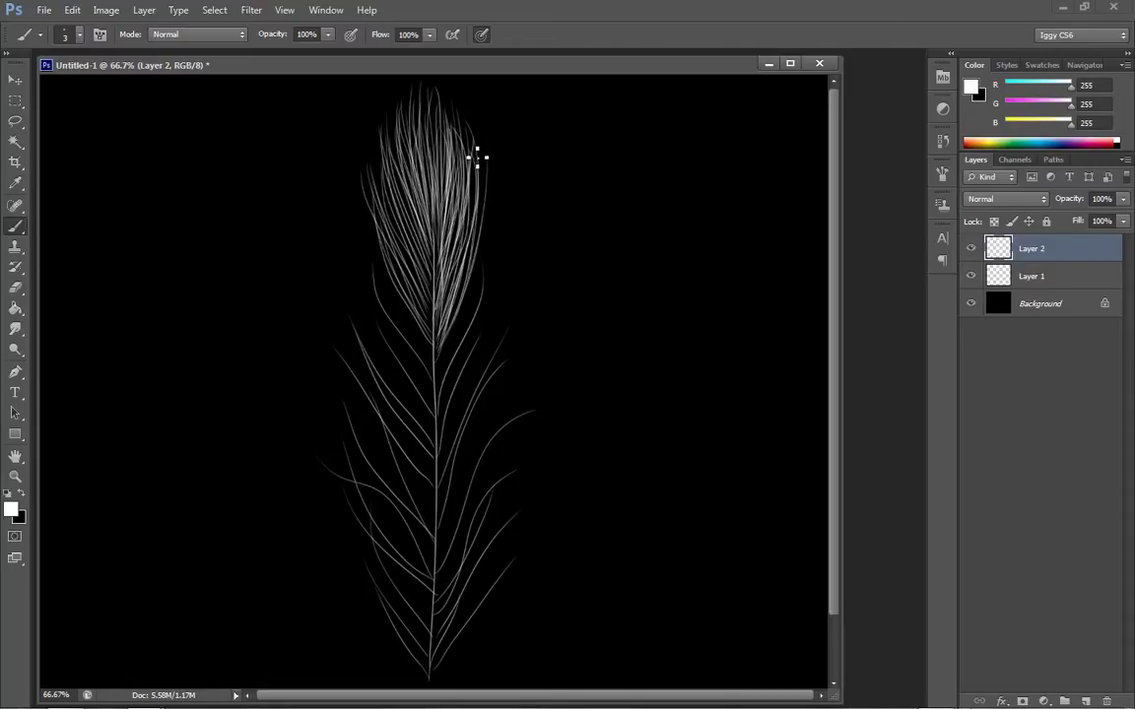
drag(478, 225, 478, 140)
mouse_move(417, 287)
mouse_down()
mouse_move(380, 203)
mouse_move(398, 195)
mouse_move(387, 187)
mouse_move(405, 235)
mouse_move(402, 197)
mouse_move(422, 221)
mouse_move(404, 170)
mouse_up()
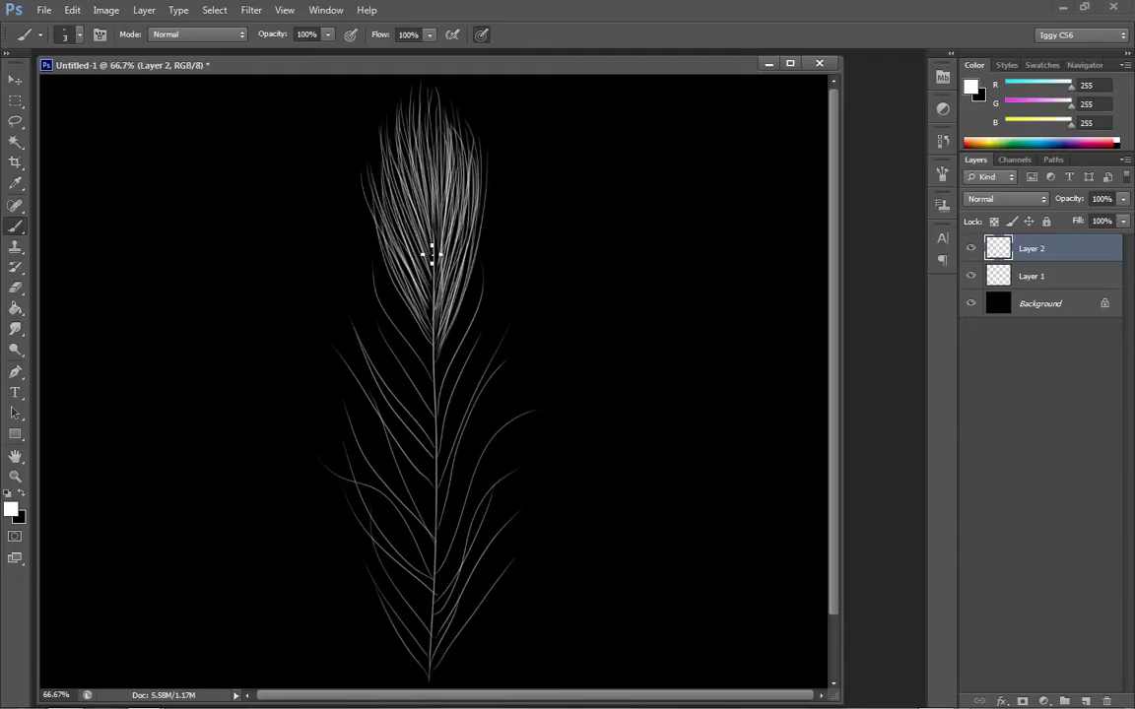
drag(432, 255, 436, 100)
drag(435, 169, 427, 97)
drag(434, 184, 438, 85)
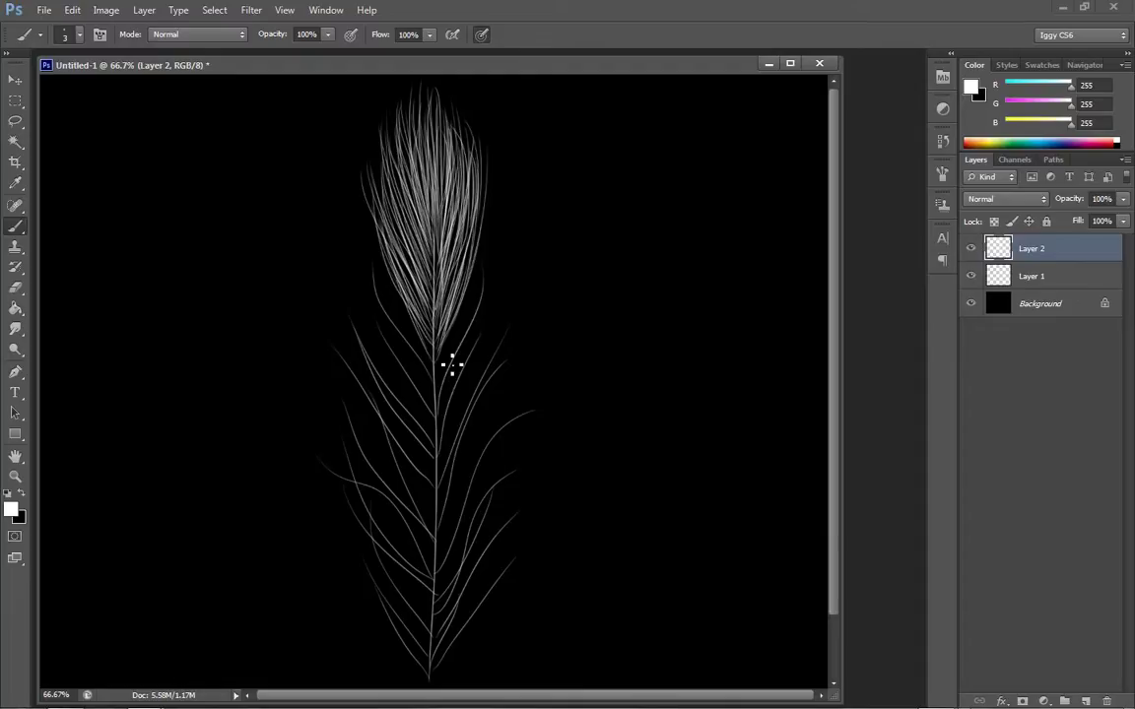
Step: Paint flaring barbs outward from the stem on both sides at the base of the dense upper section
mouse_move(447, 349)
mouse_down()
mouse_move(484, 308)
mouse_move(442, 358)
mouse_move(507, 318)
mouse_move(451, 358)
mouse_move(497, 277)
mouse_up()
mouse_move(430, 355)
mouse_down()
mouse_move(346, 276)
mouse_move(355, 258)
mouse_up()
mouse_move(416, 324)
mouse_down()
mouse_move(355, 250)
mouse_move(380, 239)
mouse_up()
drag(409, 300, 382, 248)
mouse_move(457, 335)
mouse_down()
mouse_move(483, 242)
mouse_move(470, 338)
mouse_move(495, 242)
mouse_move(465, 326)
mouse_move(503, 263)
mouse_move(459, 322)
mouse_move(491, 222)
mouse_up()
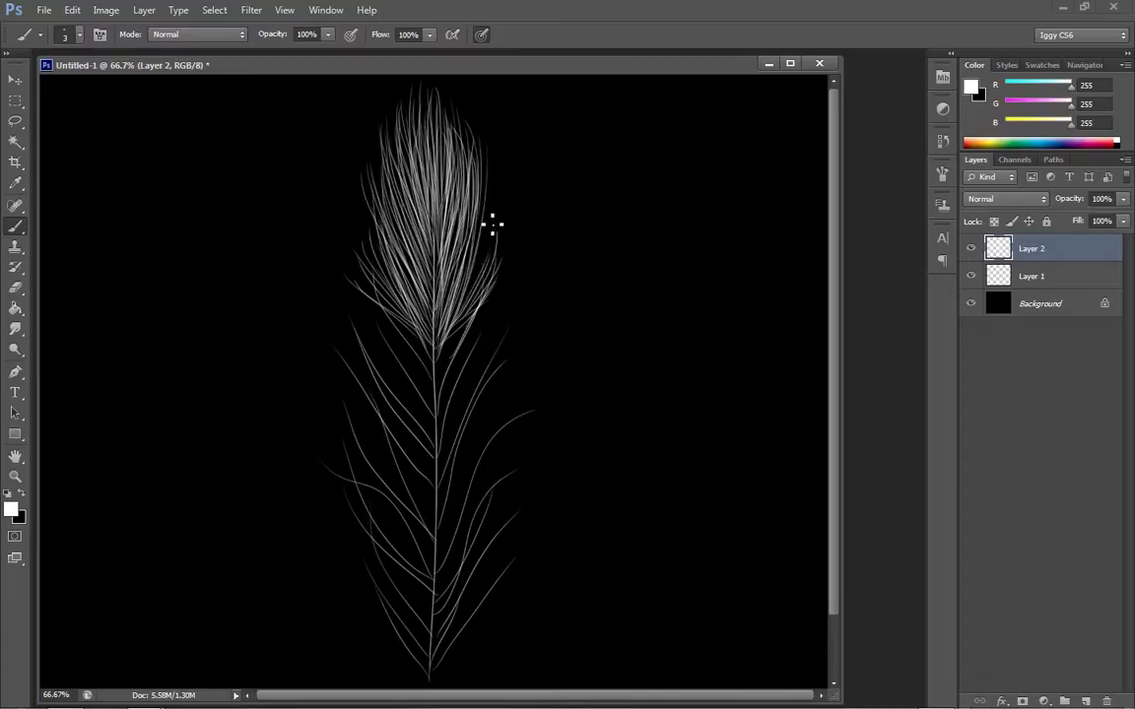
drag(469, 314, 488, 213)
drag(484, 290, 495, 200)
Step: Widen the dense section's outer edges with more curved barbs, and add one long barb rising right from the stem's lower end
drag(382, 288, 315, 194)
drag(357, 262, 328, 182)
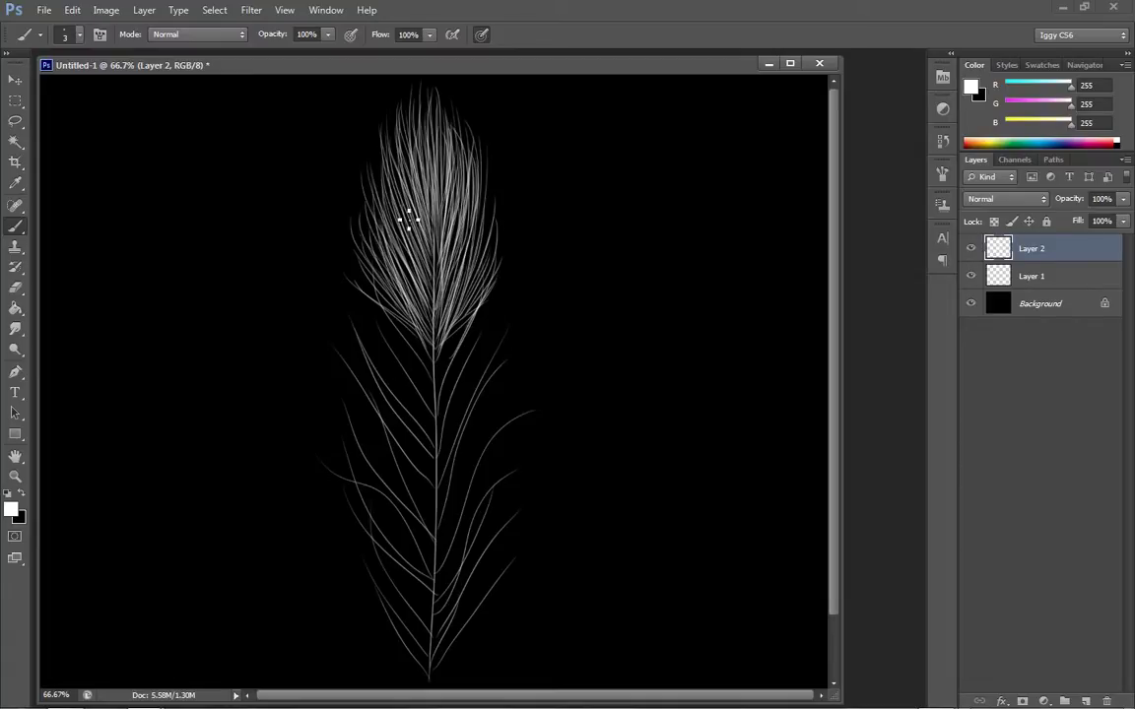
drag(378, 295, 334, 227)
drag(484, 275, 501, 219)
drag(443, 357, 513, 252)
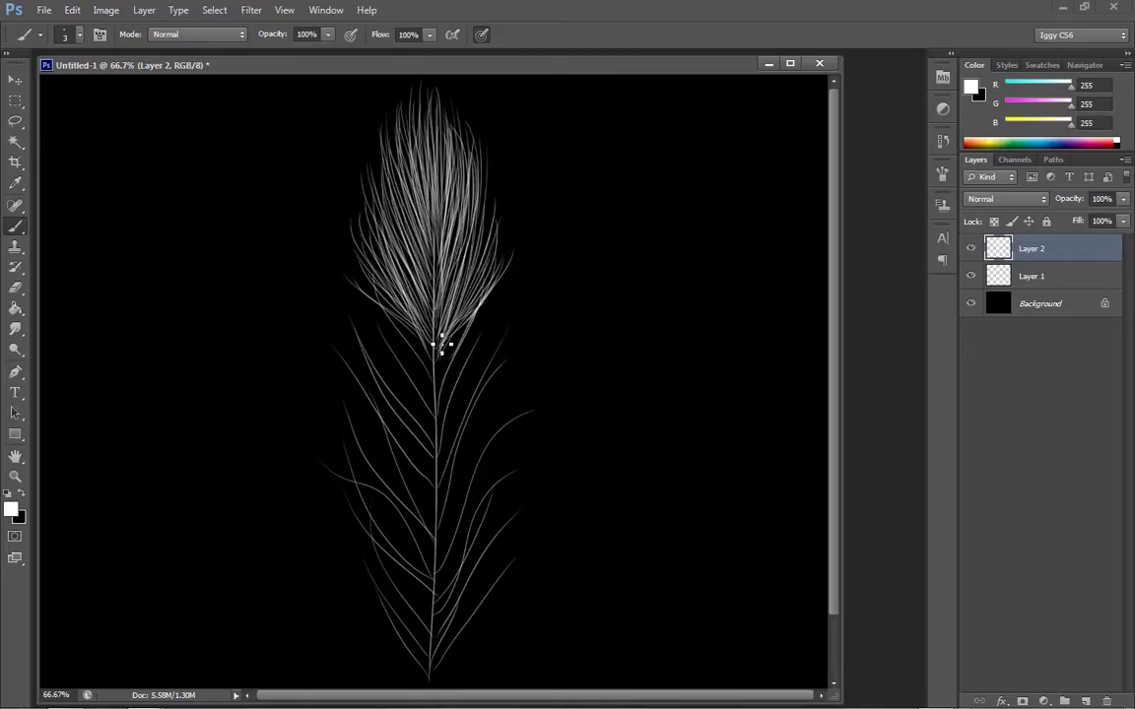
drag(431, 355, 370, 298)
drag(440, 351, 482, 305)
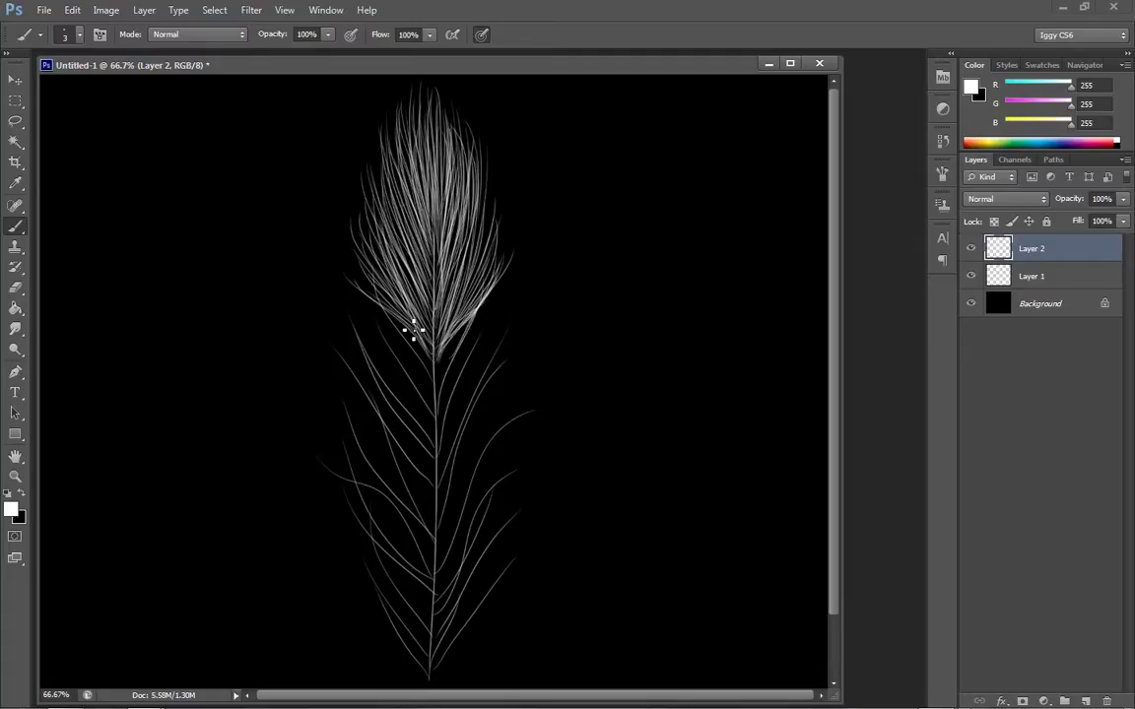
mouse_move(430, 350)
mouse_down()
mouse_move(327, 255)
mouse_move(337, 246)
mouse_up()
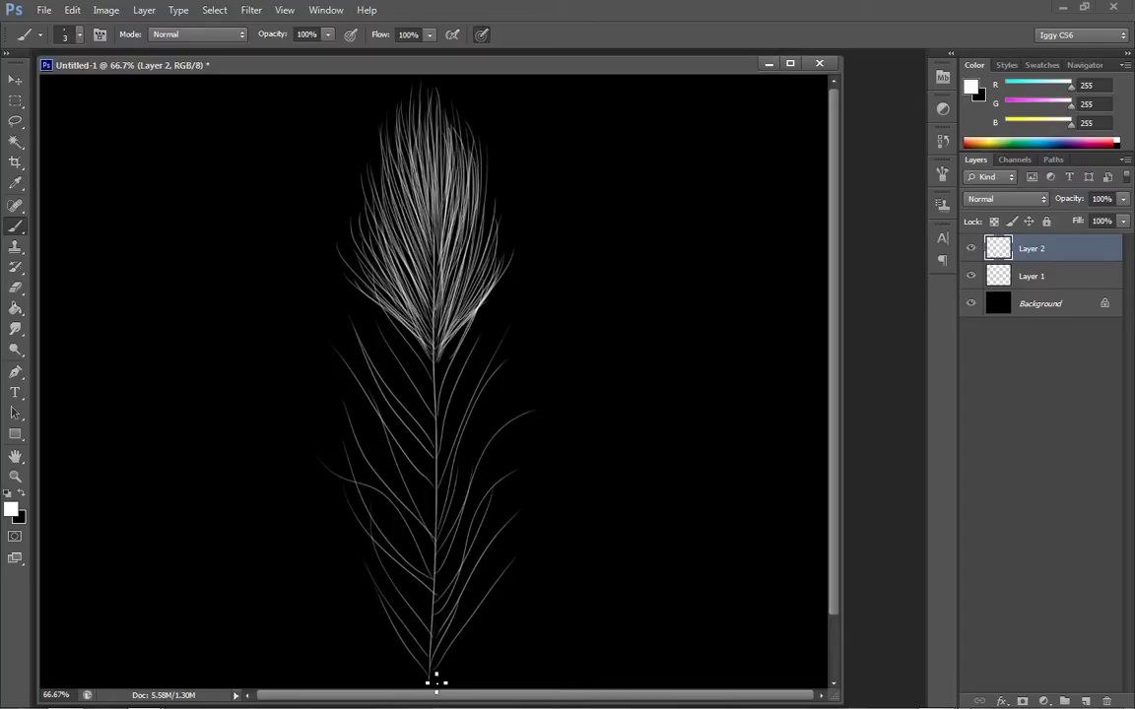
drag(431, 679, 532, 546)
drag(442, 676, 514, 444)
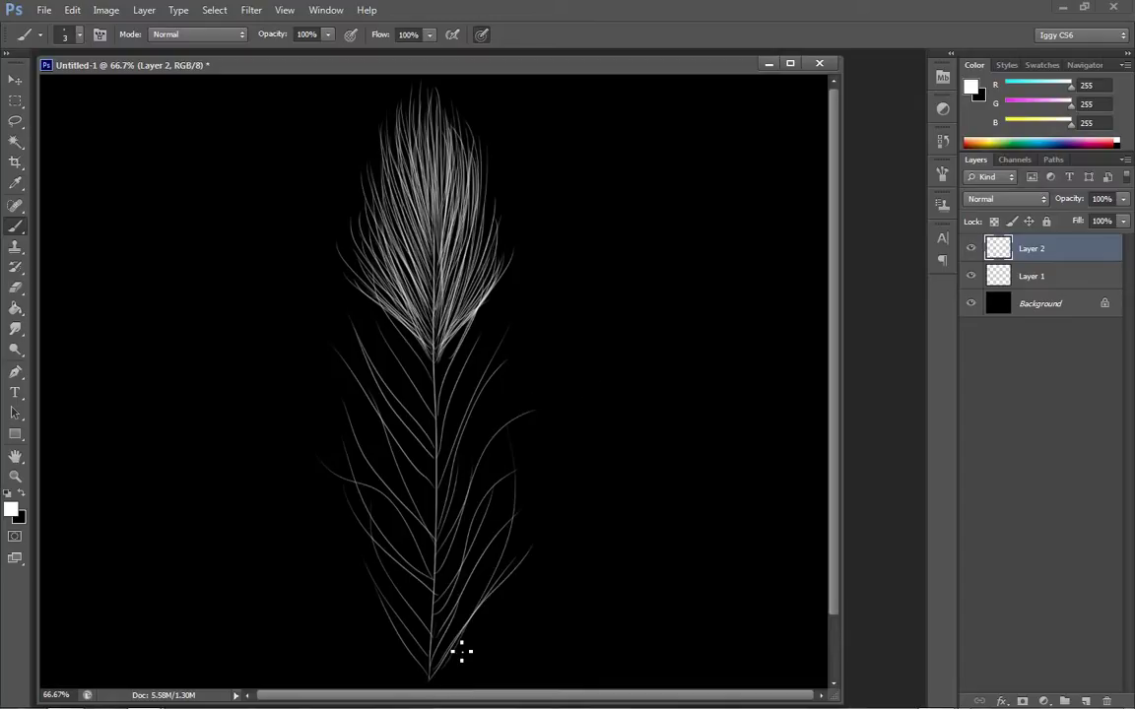
drag(437, 663, 527, 416)
drag(464, 599, 537, 384)
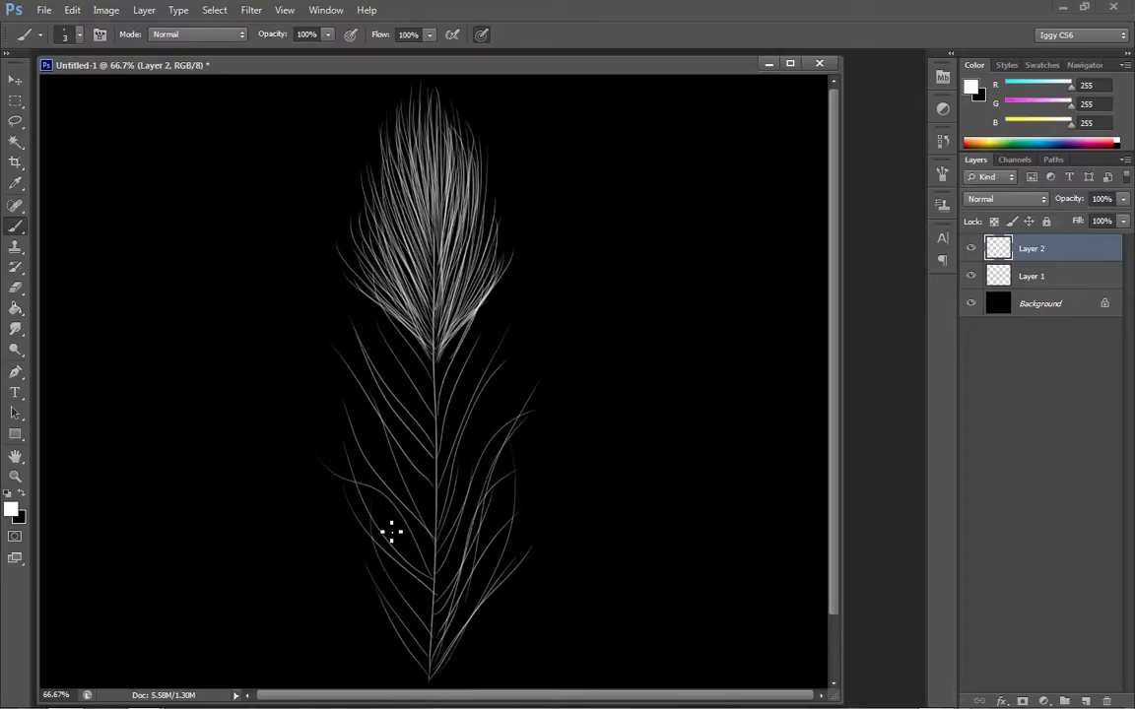
key(ctrl+alt+z)
key(ctrl+alt+z)
key(ctrl+alt+z)
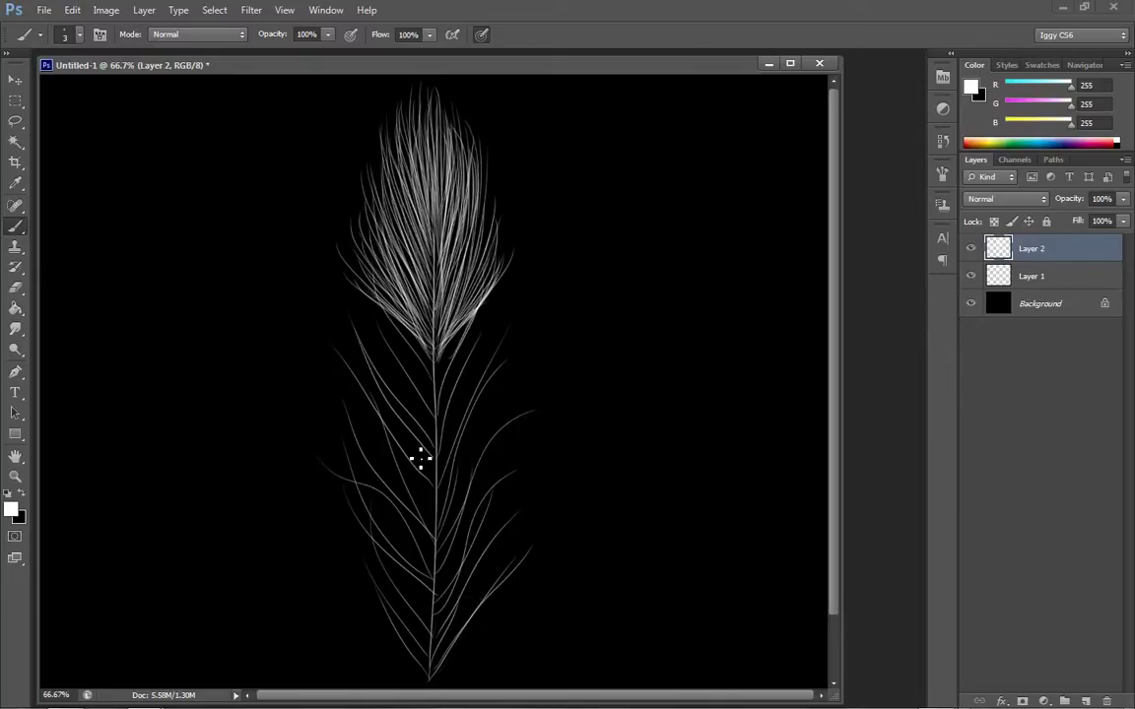
Step: Paint two long barbs curving up and outward from the stem's lower half on the left side
drag(439, 584, 307, 371)
drag(436, 501, 285, 343)
drag(441, 508, 525, 307)
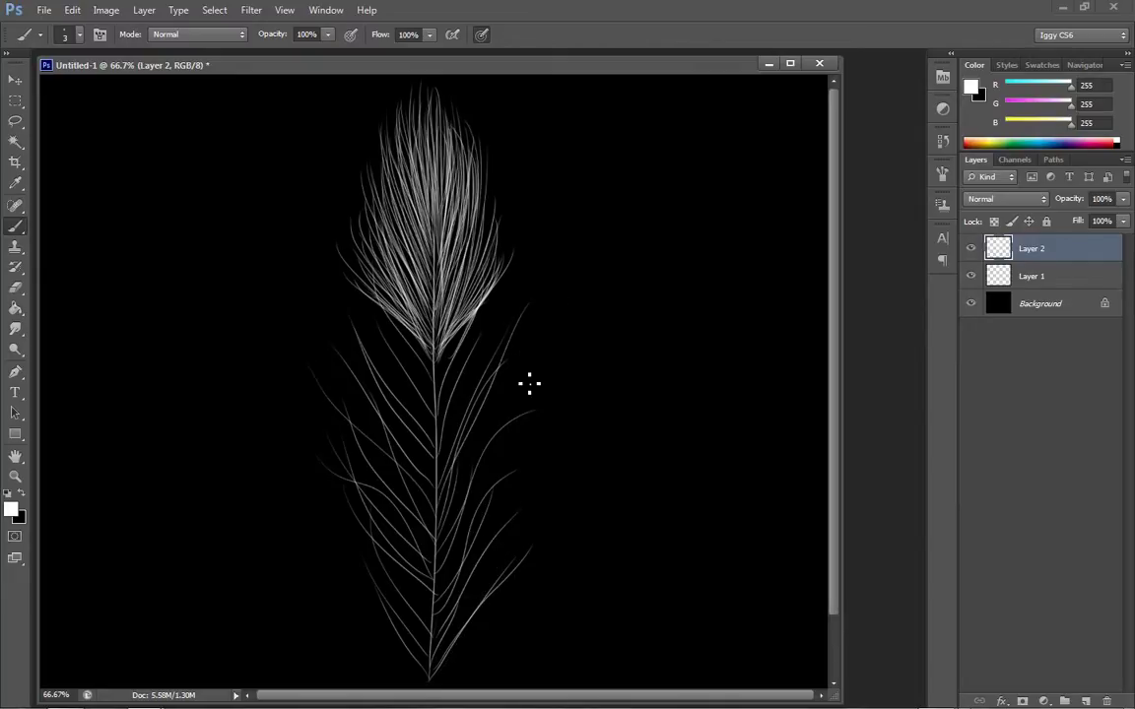
drag(451, 509, 545, 317)
key(ctrl+alt+z)
key(ctrl+alt+z)
drag(458, 500, 567, 314)
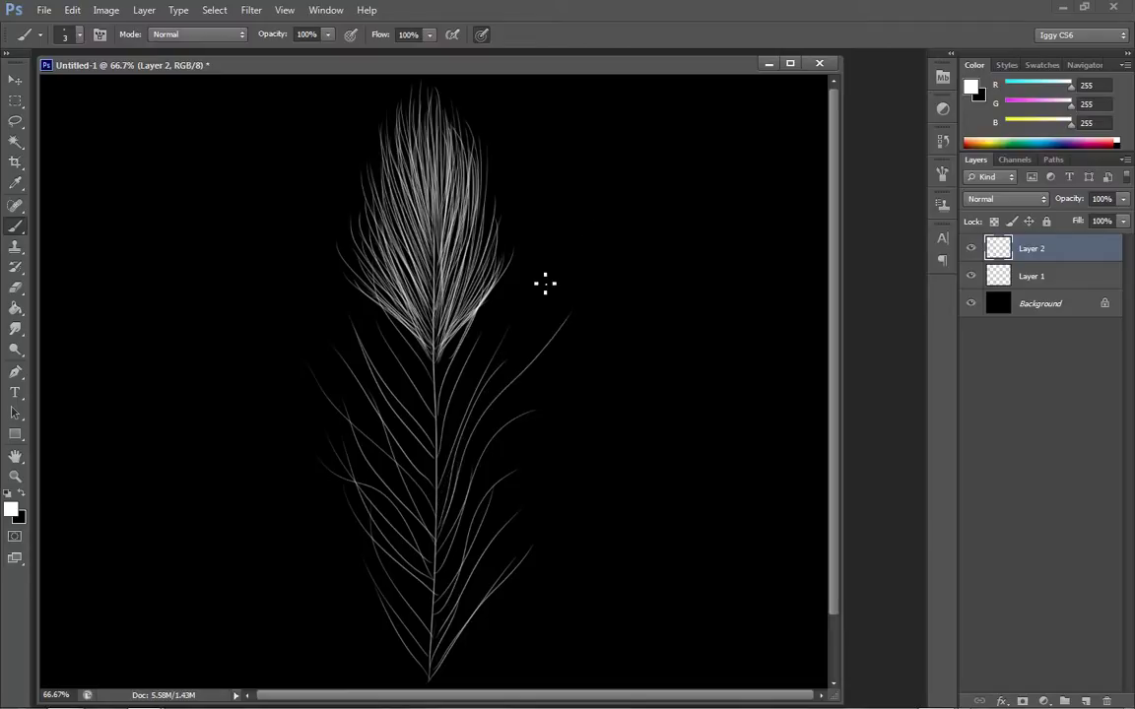
key(ctrl+alt+z)
drag(396, 399, 279, 268)
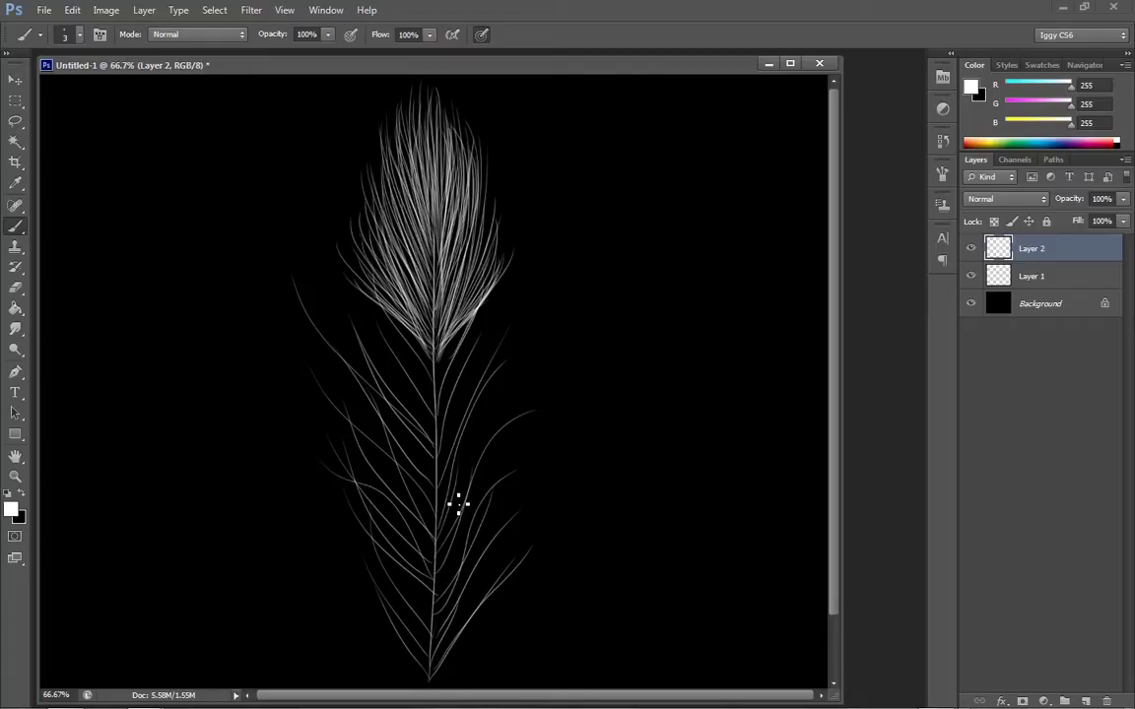
drag(453, 491, 552, 310)
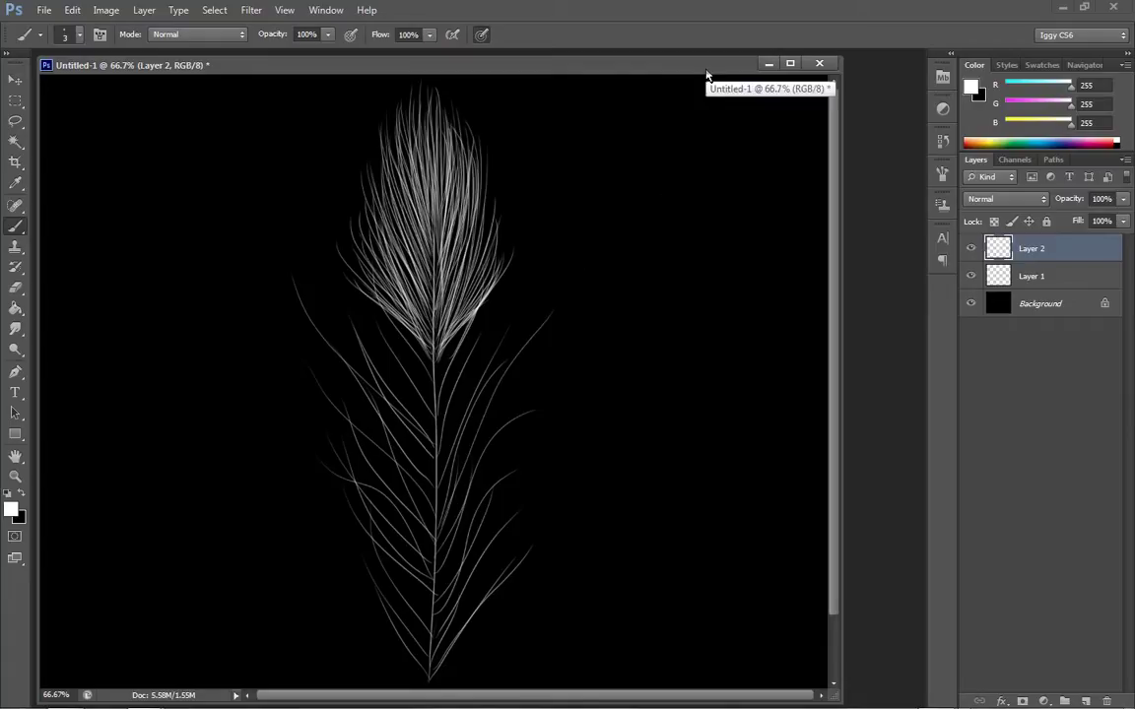
key(ctrl+alt+z)
key(ctrl+alt+z)
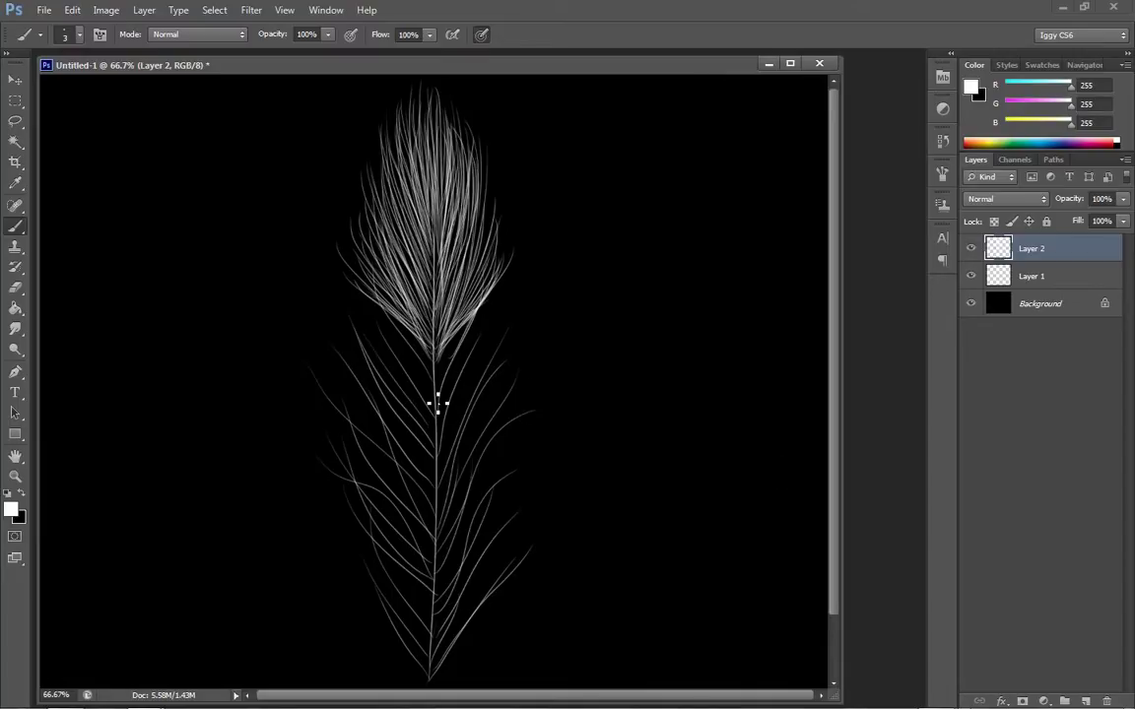
Step: Paint a short barb rising from the stem's lower end on the right side, and undo the stray strokes around the middle
key(ctrl+z)
drag(436, 675, 482, 545)
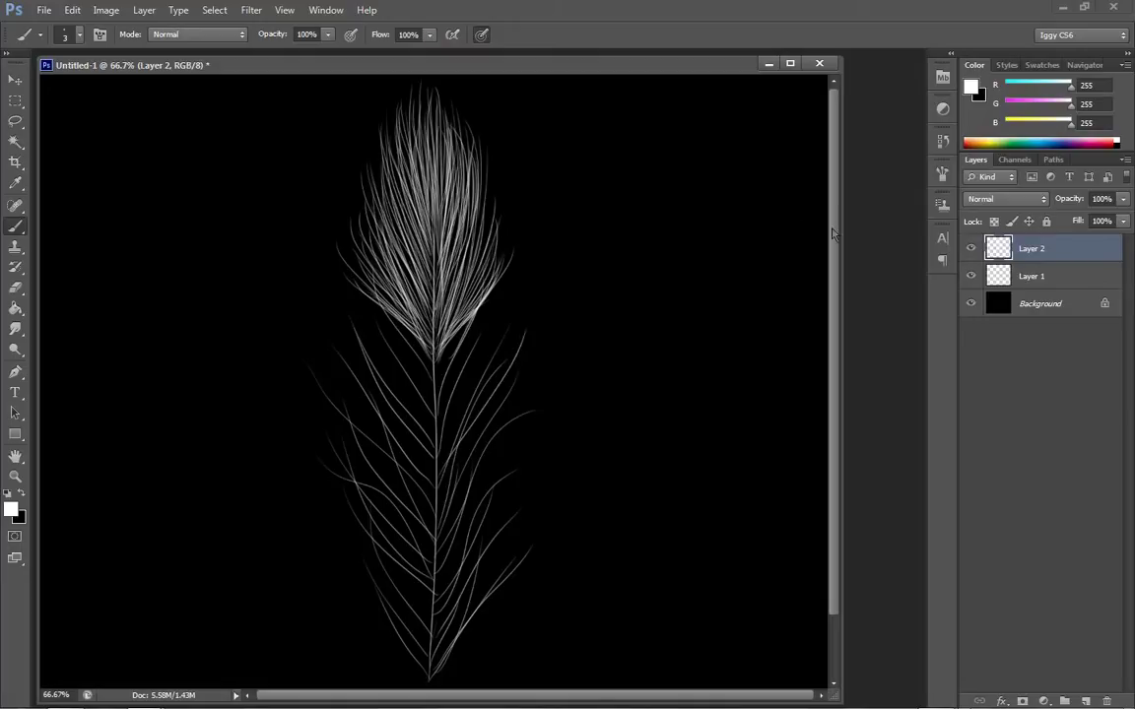
key(ctrl+z)
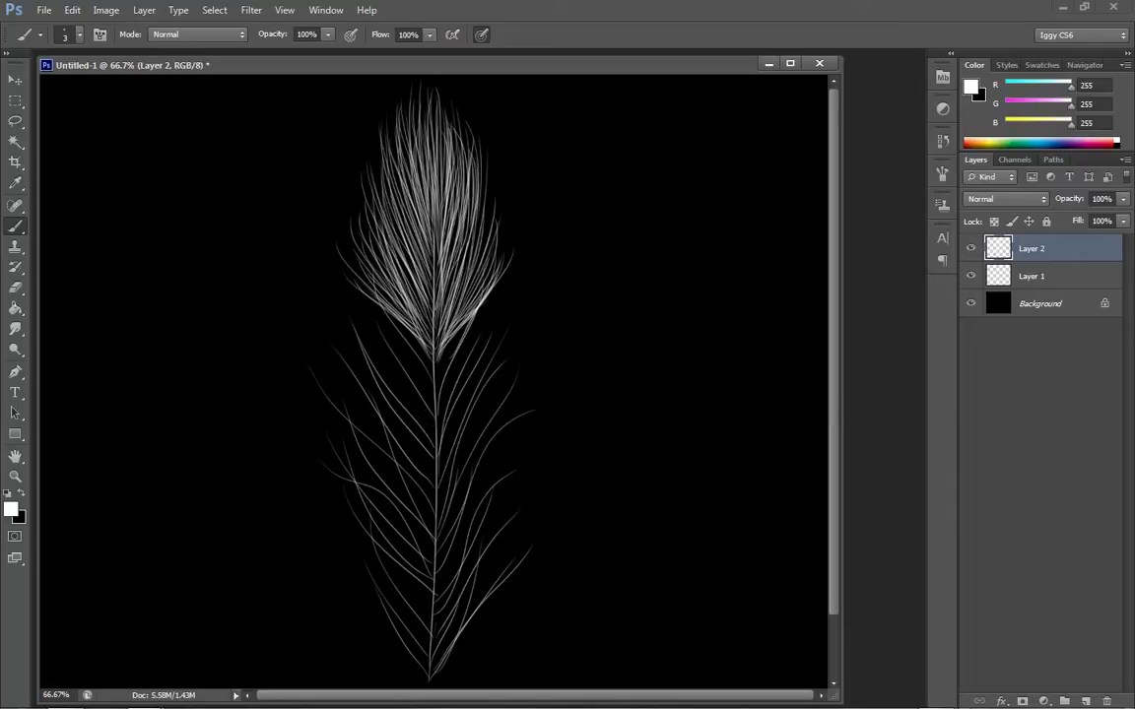
mouse_move(421, 416)
mouse_down()
mouse_move(359, 372)
mouse_move(308, 268)
mouse_up()
key(ctrl+z)
Step: Paint two long barbs on the right side, curving from the stem's middle up beside the dense section
mouse_move(443, 448)
mouse_down()
mouse_move(520, 316)
mouse_move(528, 254)
mouse_up()
drag(443, 422, 512, 280)
drag(435, 431, 319, 274)
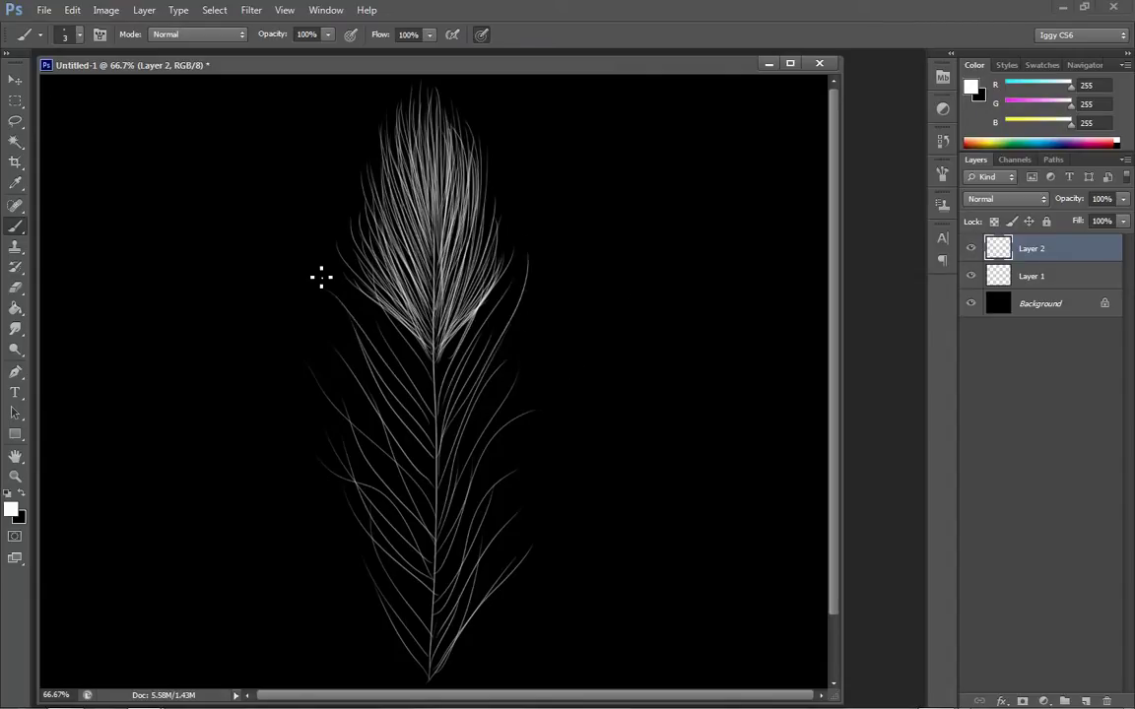
key(ctrl+z)
Step: Paint long barbs on the left side from the stem's middle toward the dense section's outer edge, undoing the unwanted strokes
drag(440, 413, 308, 263)
drag(434, 382, 301, 258)
drag(433, 365, 307, 254)
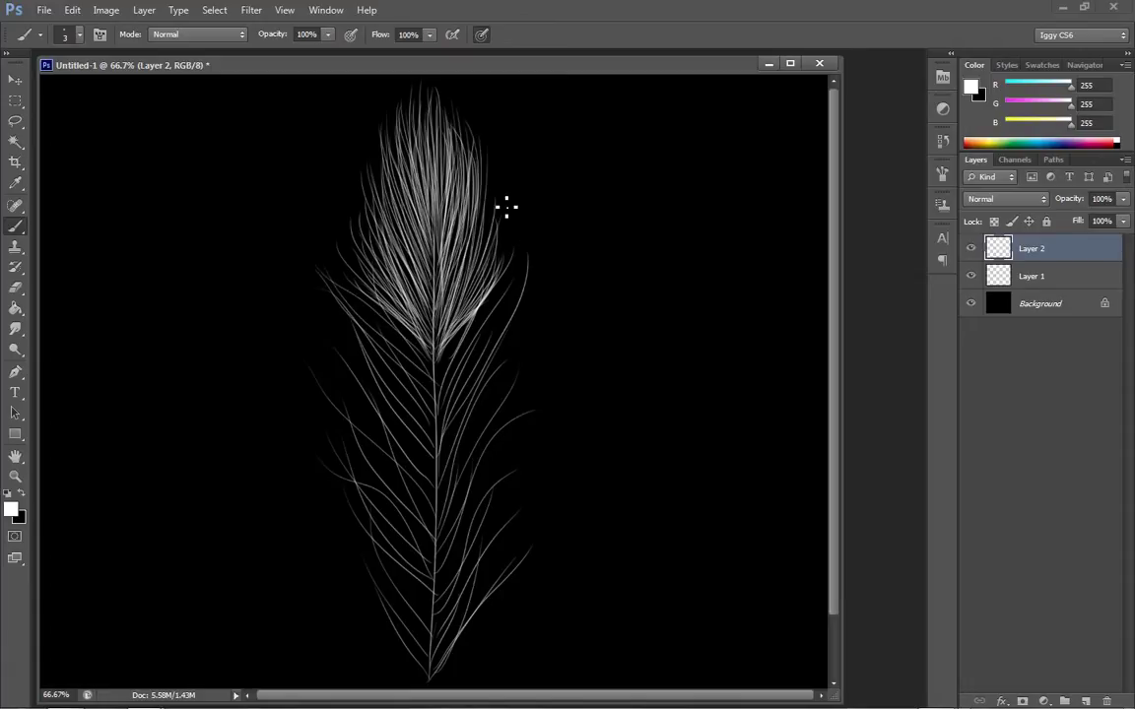
key(ctrl+z)
drag(436, 441, 268, 222)
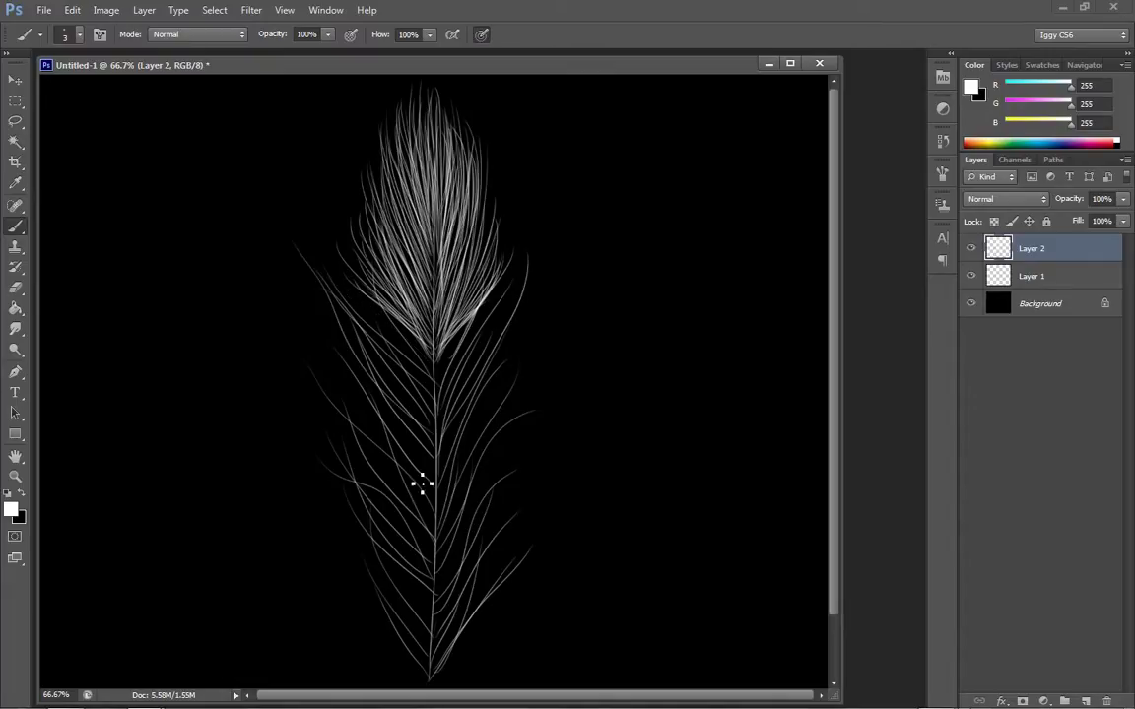
key(ctrl+z)
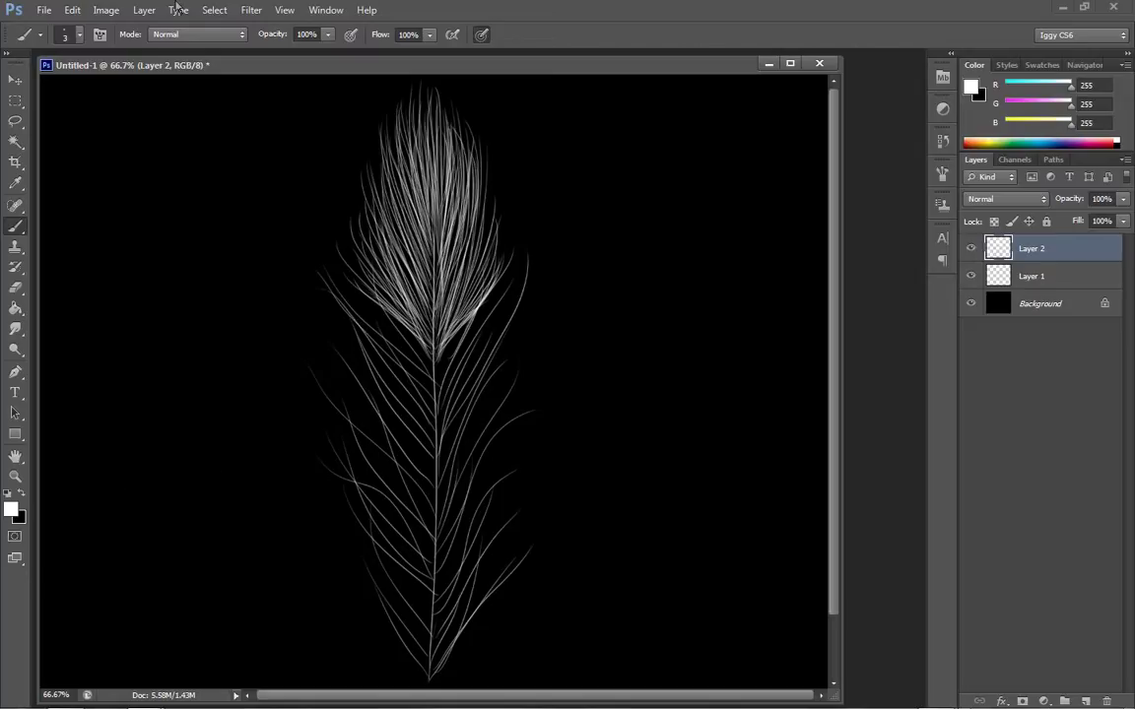
Step: Darken the barbs on Layer 2 with a legacy Brightness/Contrast adjustment, setting brightness to -100 and contrast to 19
click(118, 11)
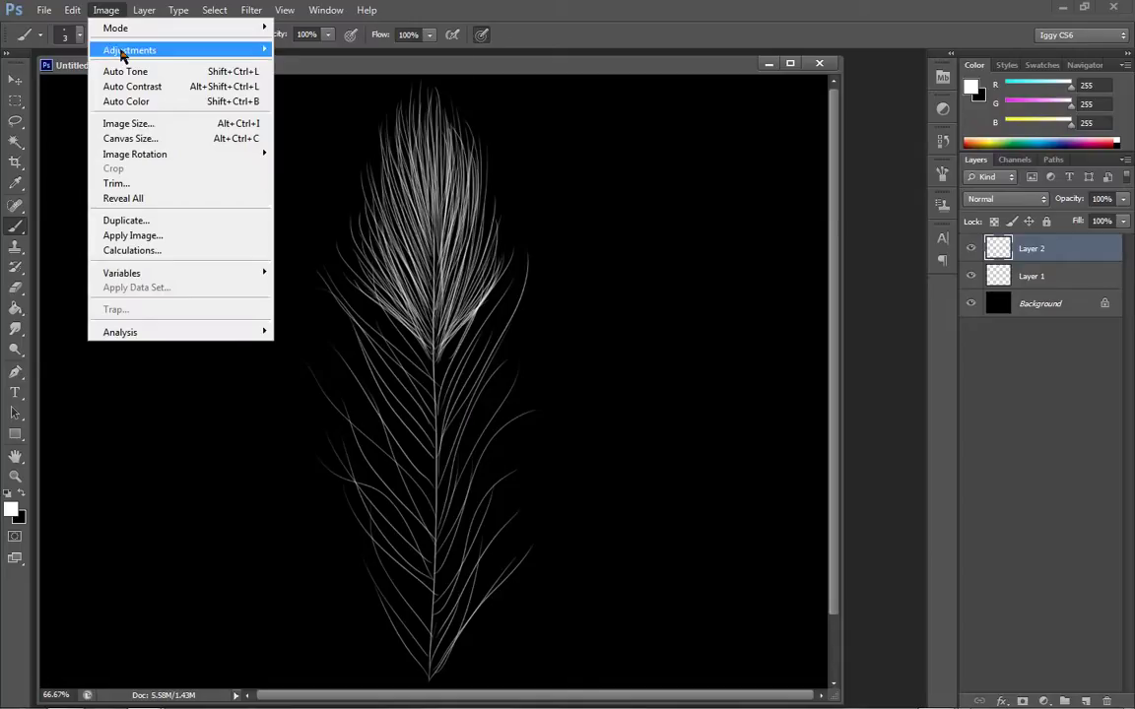
mouse_move(129, 49)
click(295, 49)
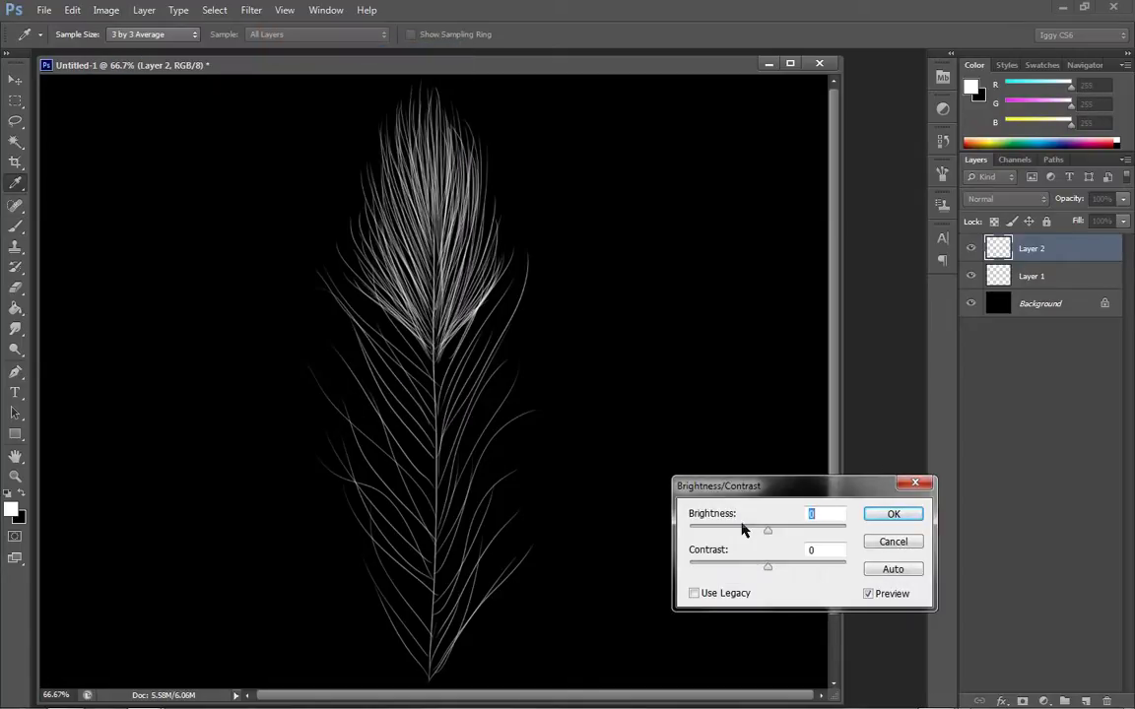
drag(767, 531, 676, 532)
click(702, 593)
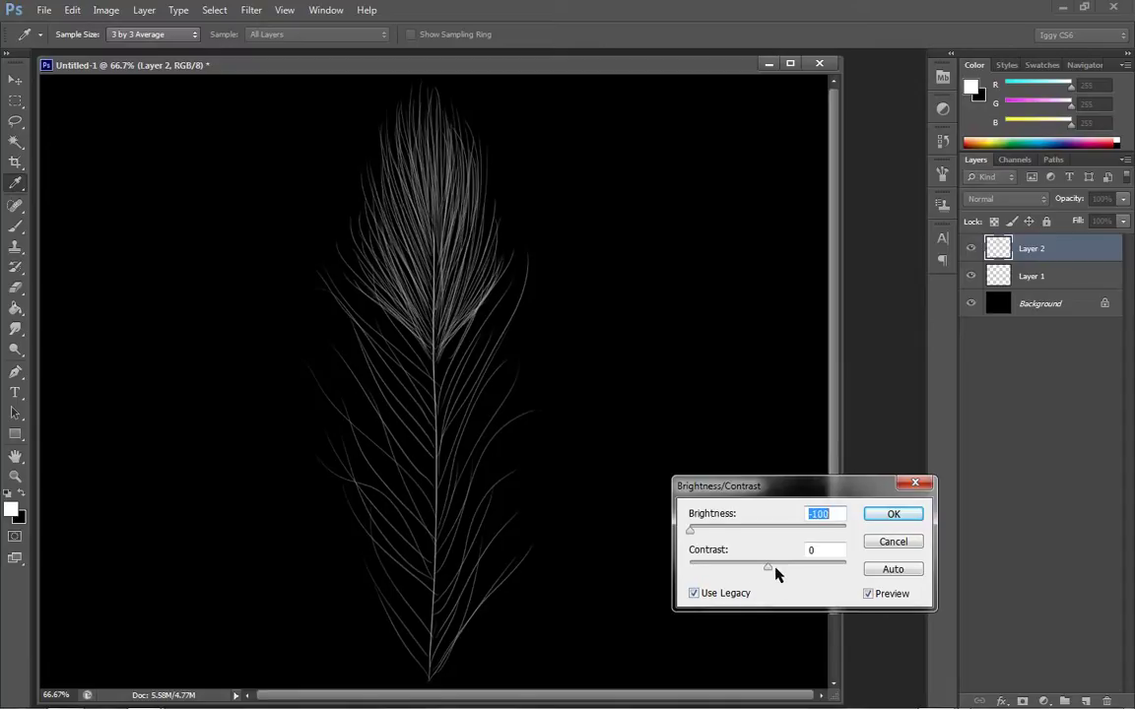
mouse_move(777, 570)
mouse_down()
mouse_move(794, 569)
mouse_move(783, 569)
mouse_up()
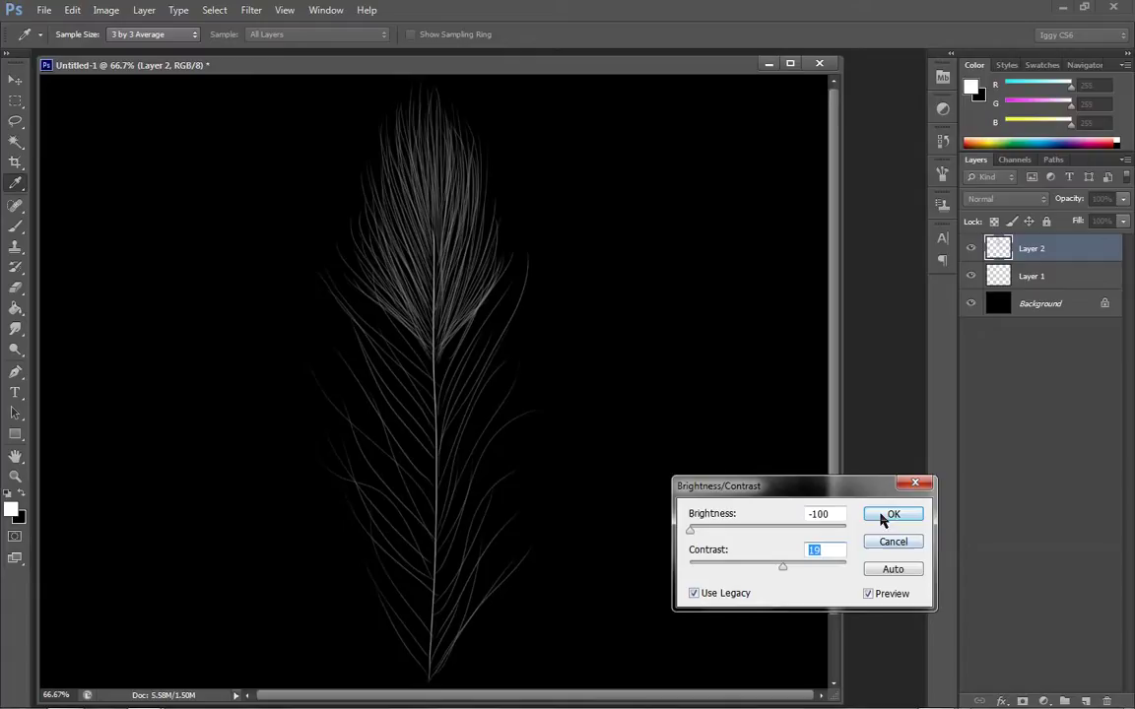
click(884, 516)
key(b)
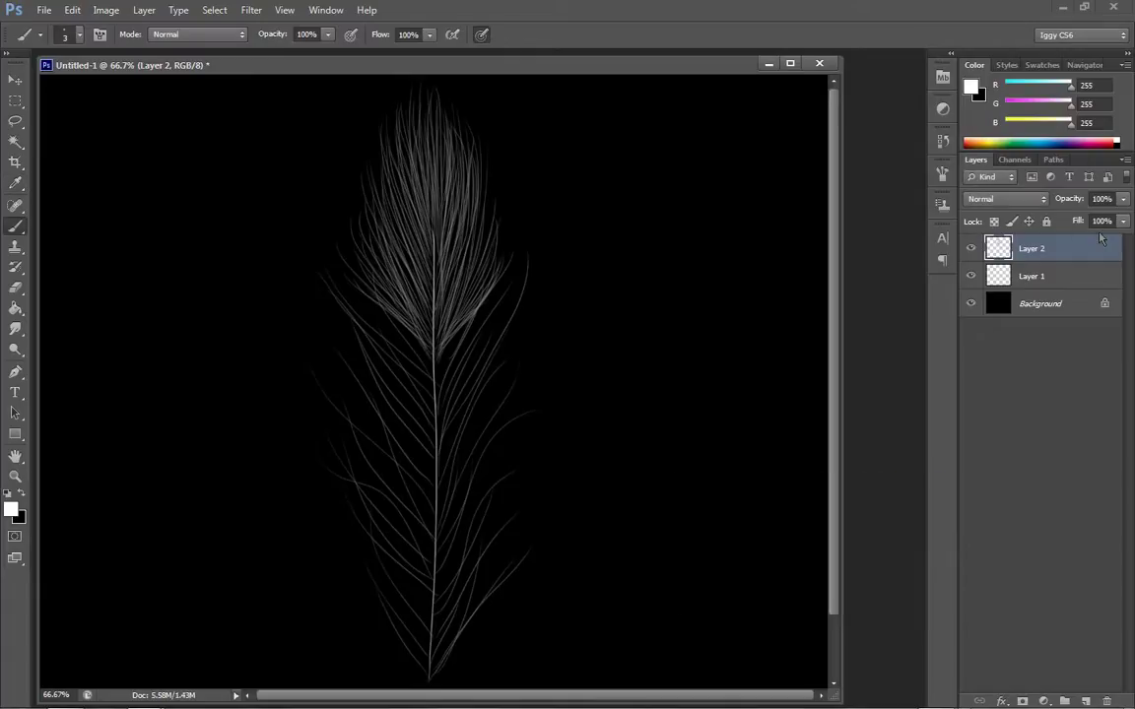
Step: Add a Gradient Overlay to Layer 2 using the Blue Blaze preset gradient
right_click(1083, 248)
click(952, 172)
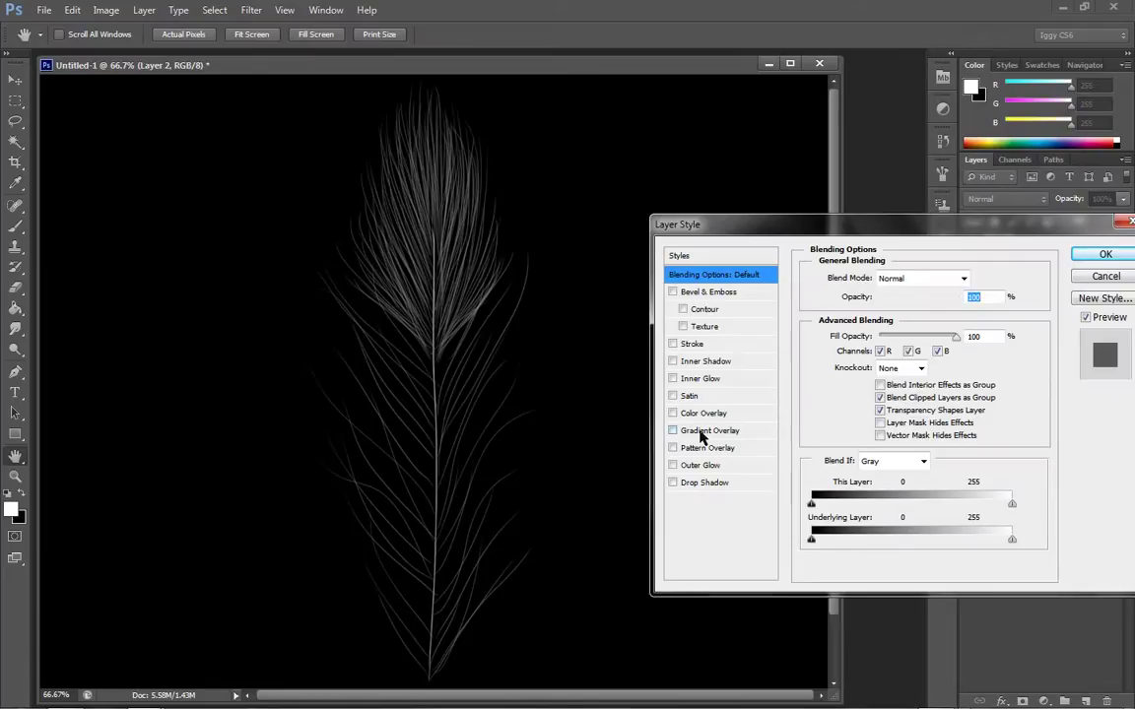
click(700, 432)
click(893, 313)
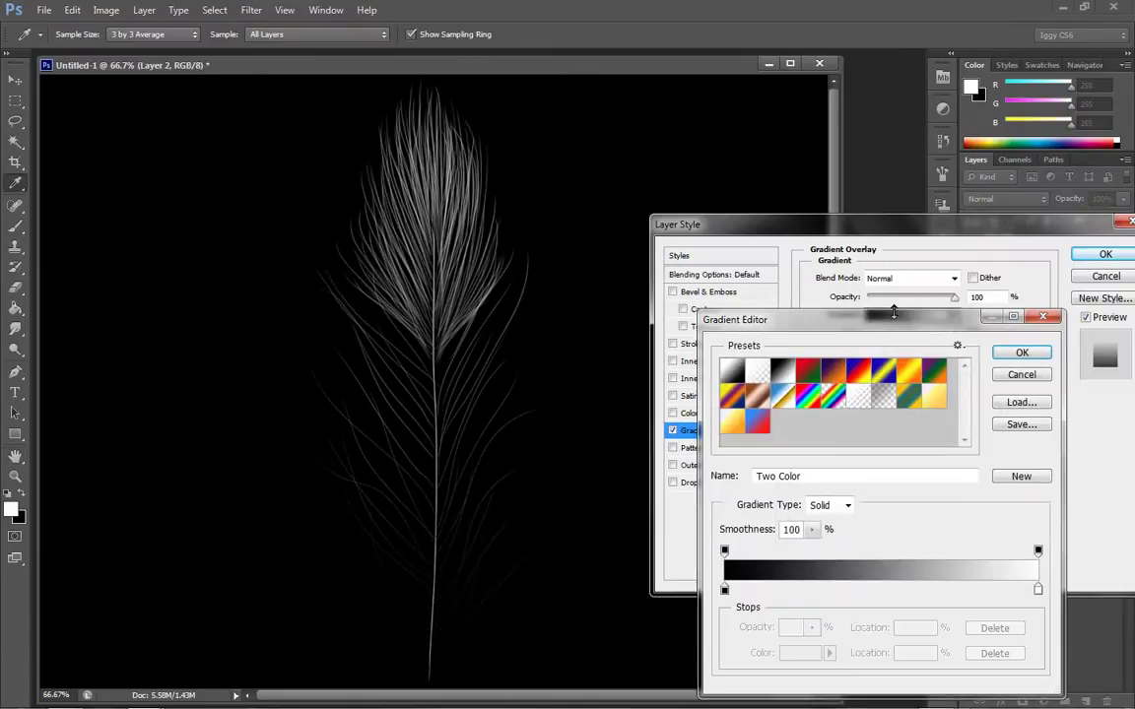
click(910, 398)
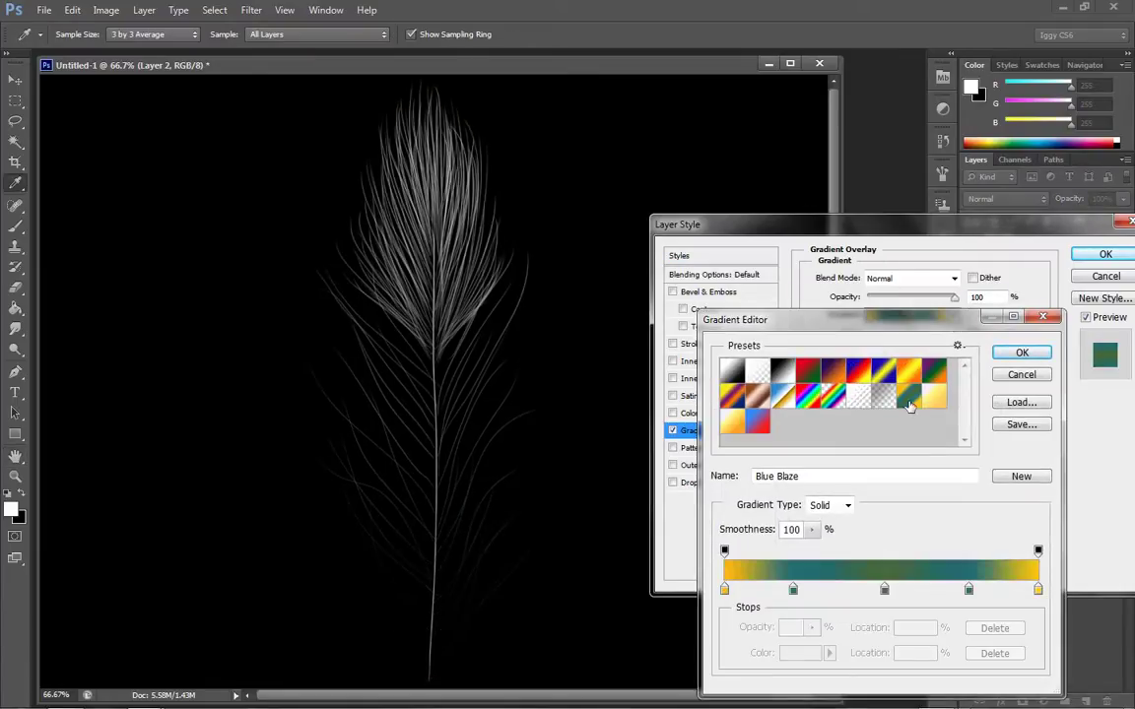
click(1020, 354)
Step: Make the gradient overlay radial and reversed at 115% scale, centred on the stem's tip in the dense upper section
click(891, 334)
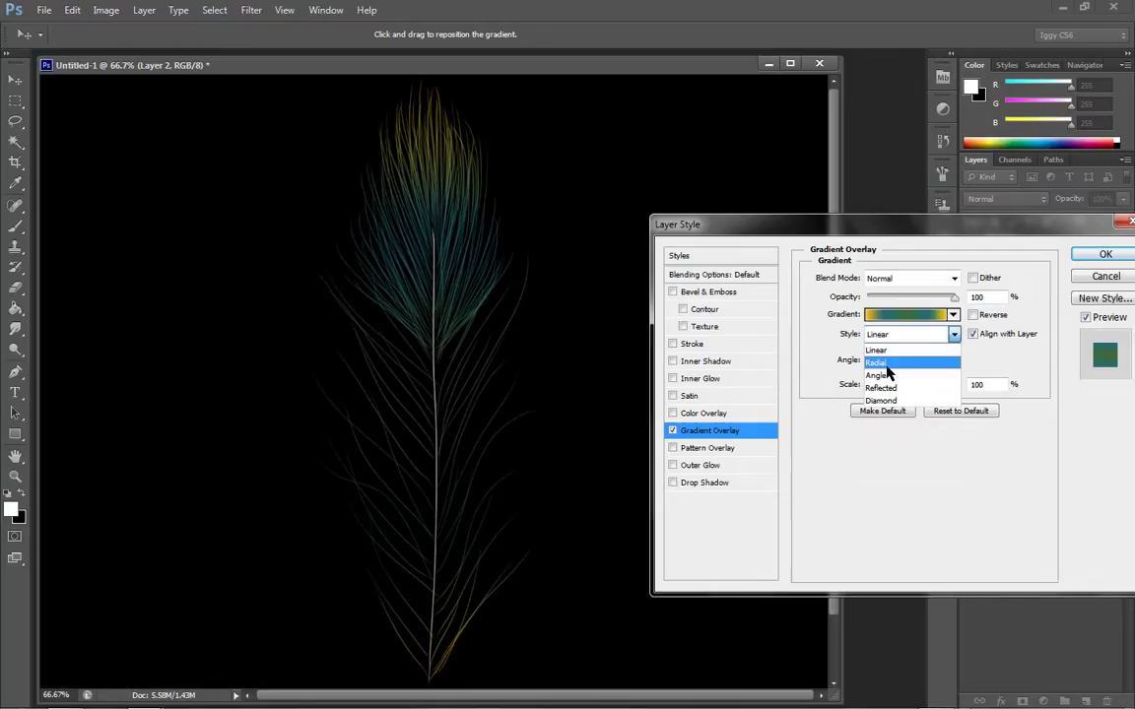
click(877, 363)
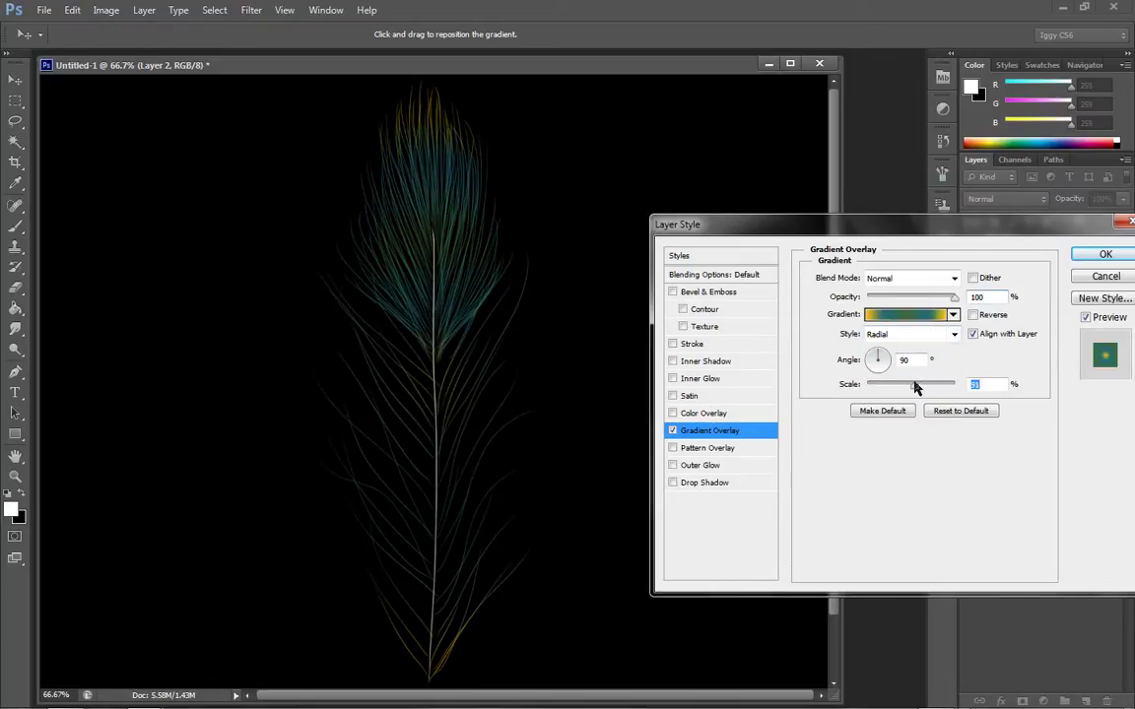
drag(915, 383, 887, 386)
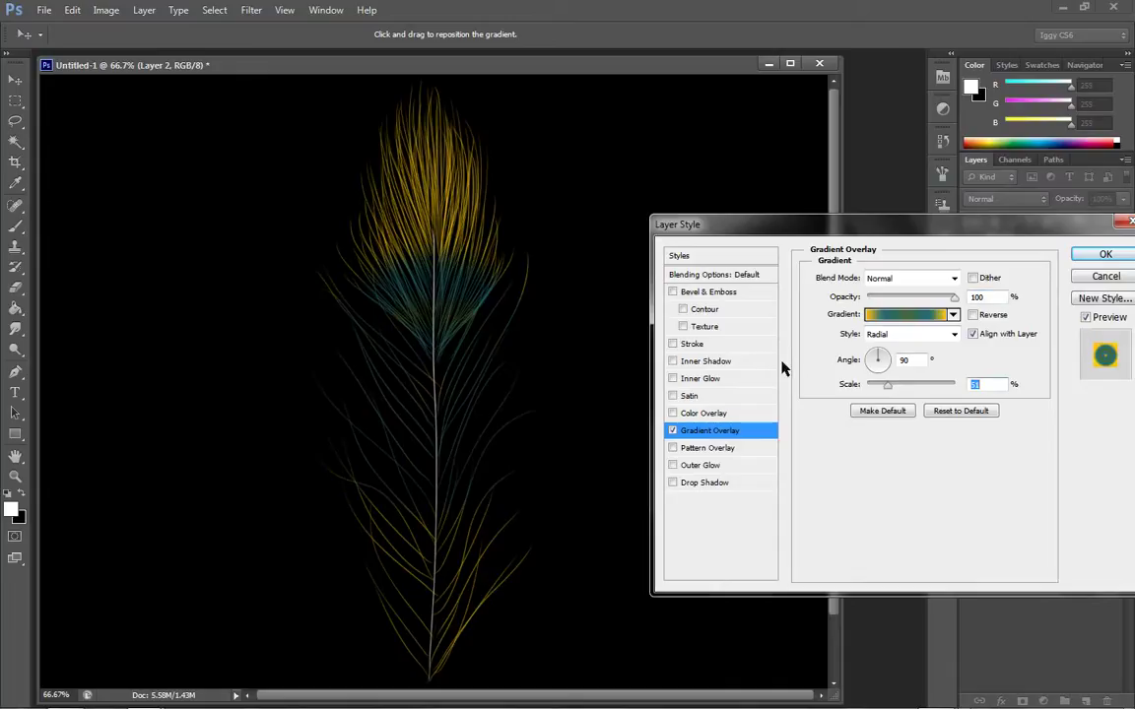
drag(464, 332, 456, 192)
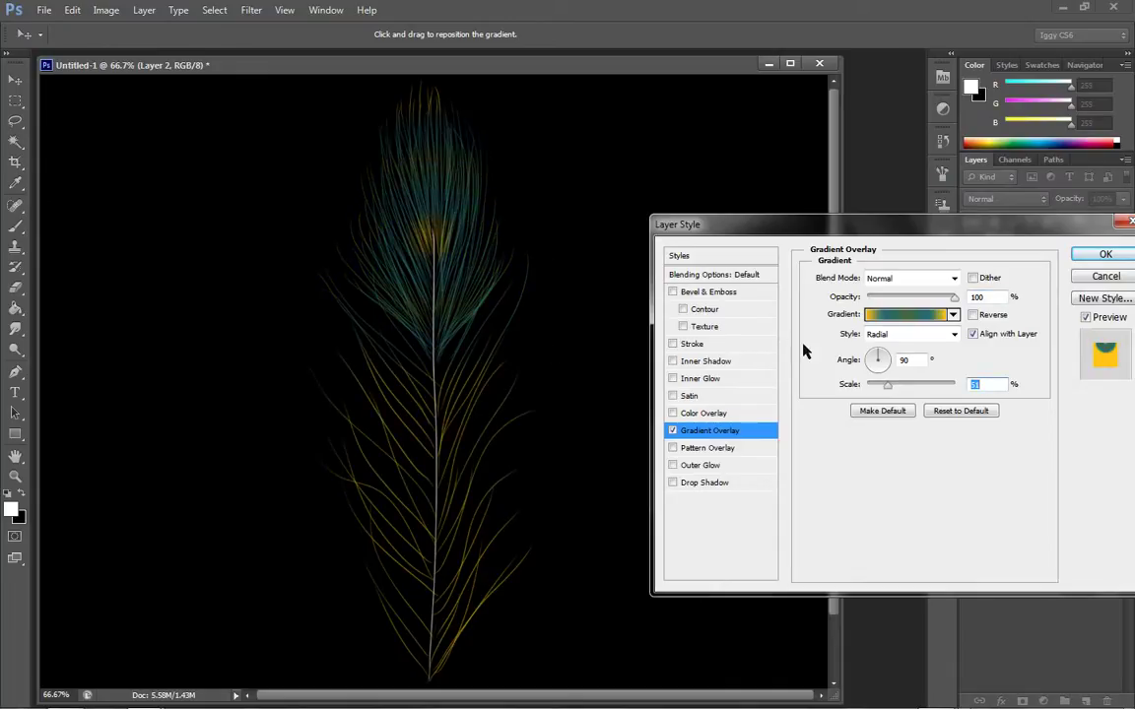
drag(888, 385, 931, 392)
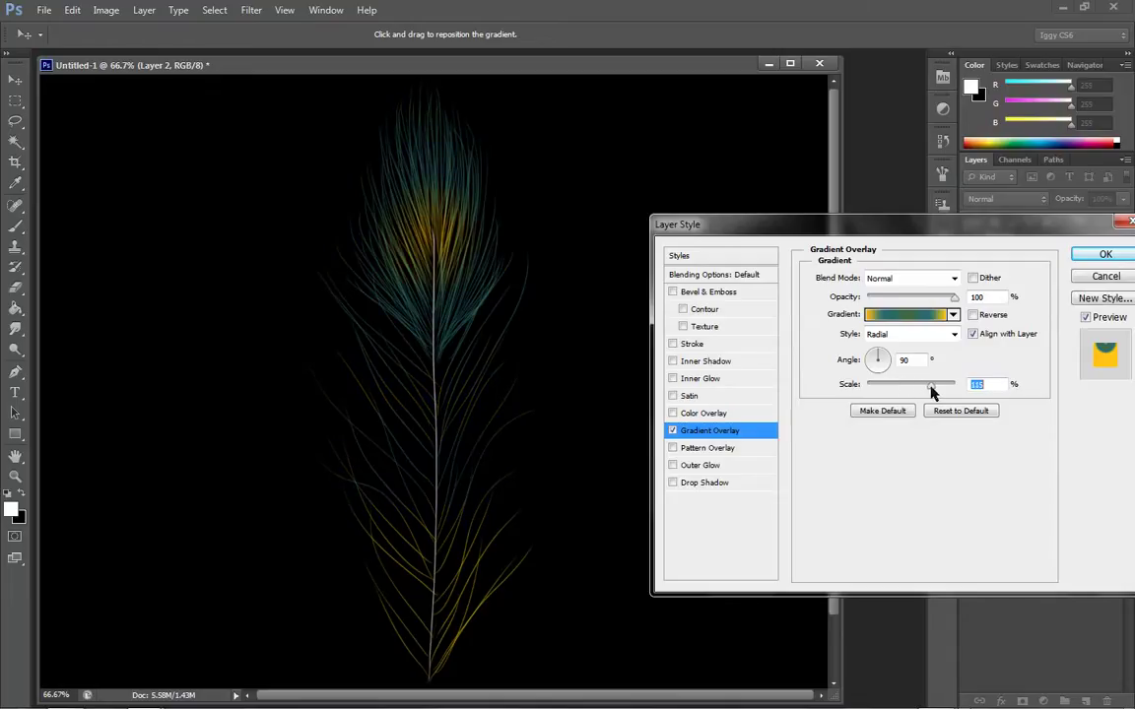
click(974, 316)
Step: Reduce the gradient's inner stops to a single teal stop placed at its middle, removing the green stop and the other teal one
click(914, 315)
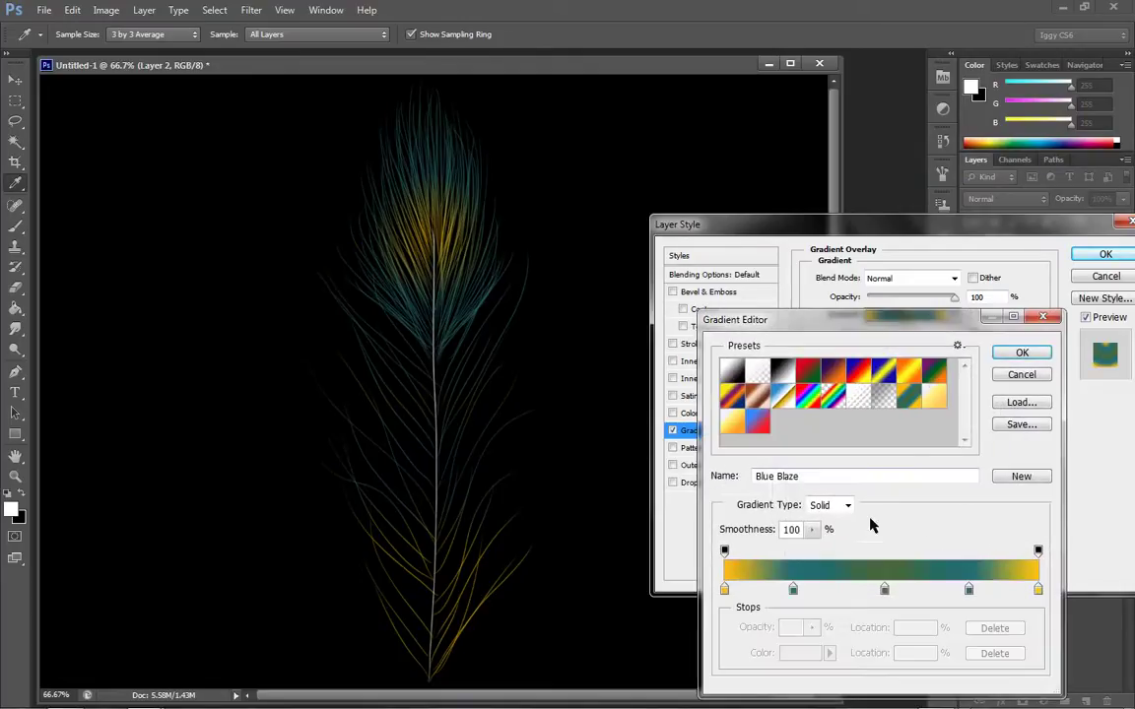
drag(885, 589, 891, 516)
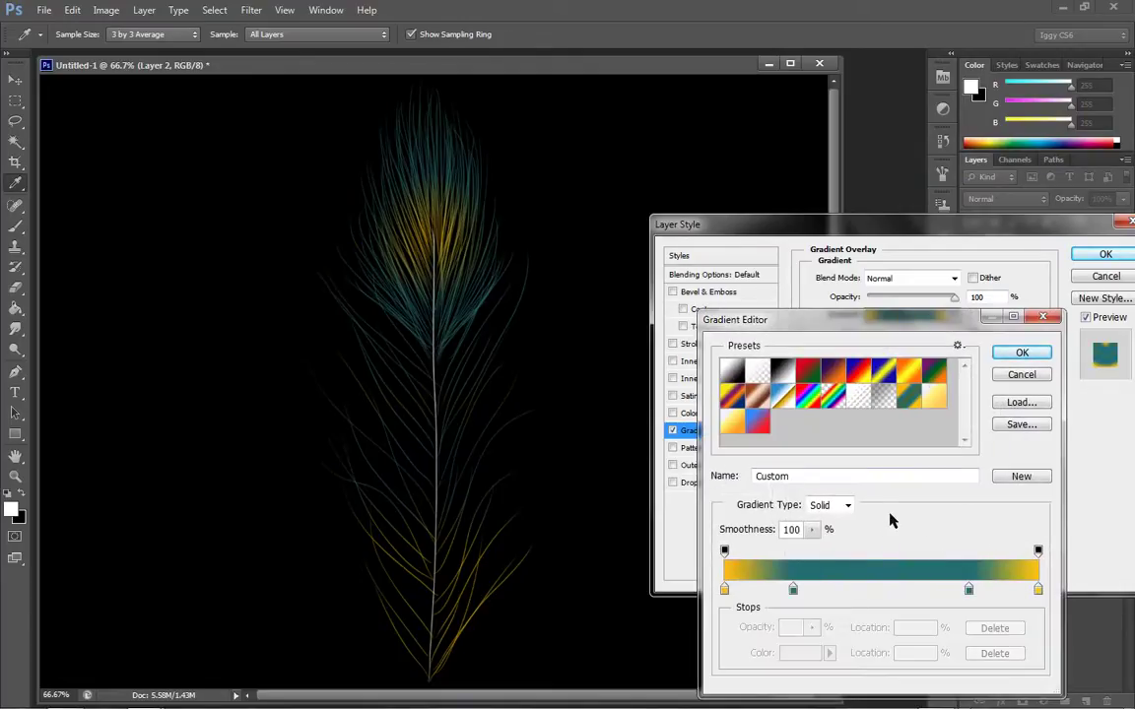
click(1021, 353)
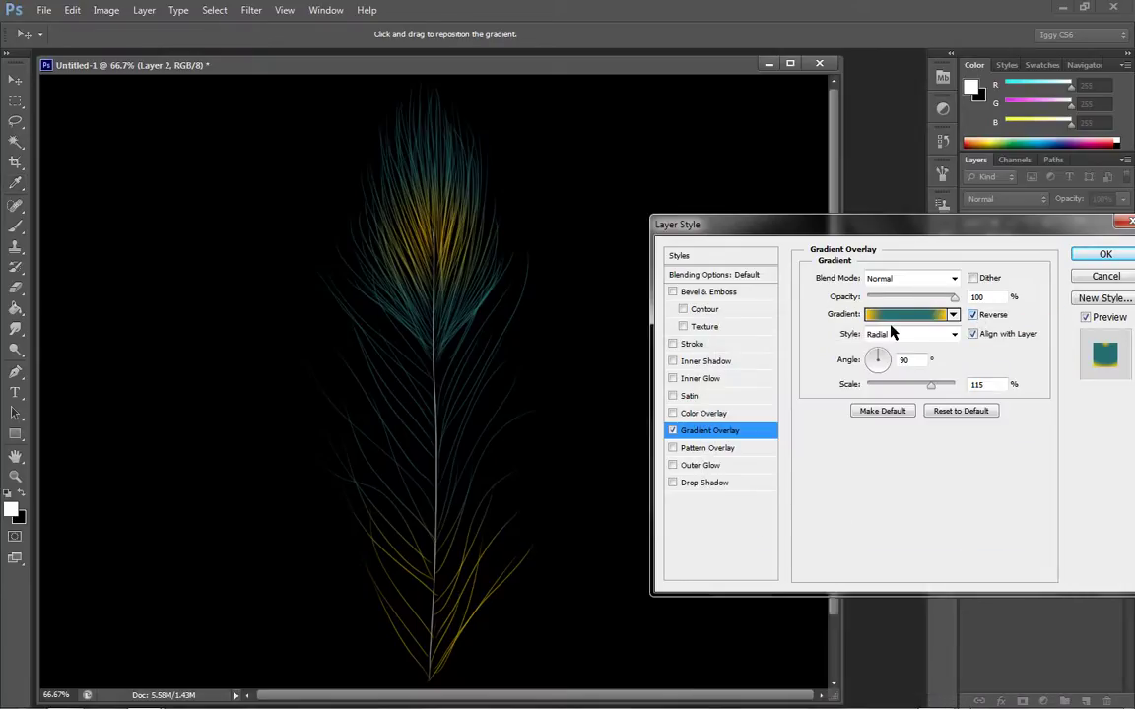
drag(912, 390, 939, 388)
click(887, 316)
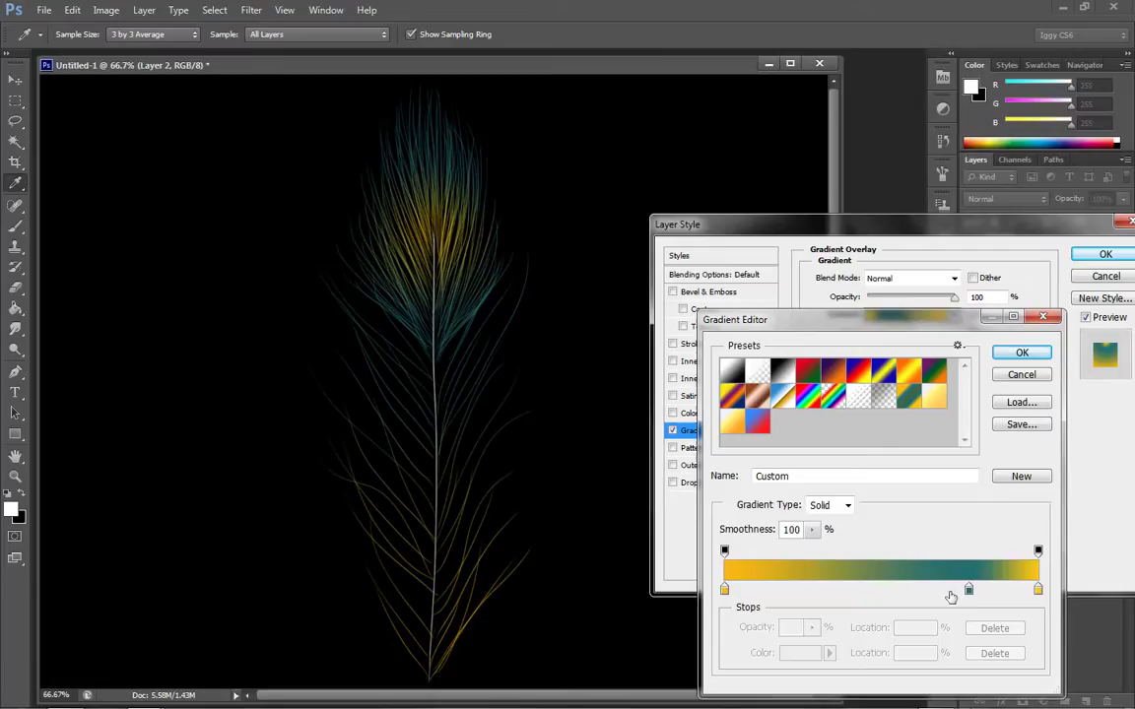
drag(968, 590, 886, 595)
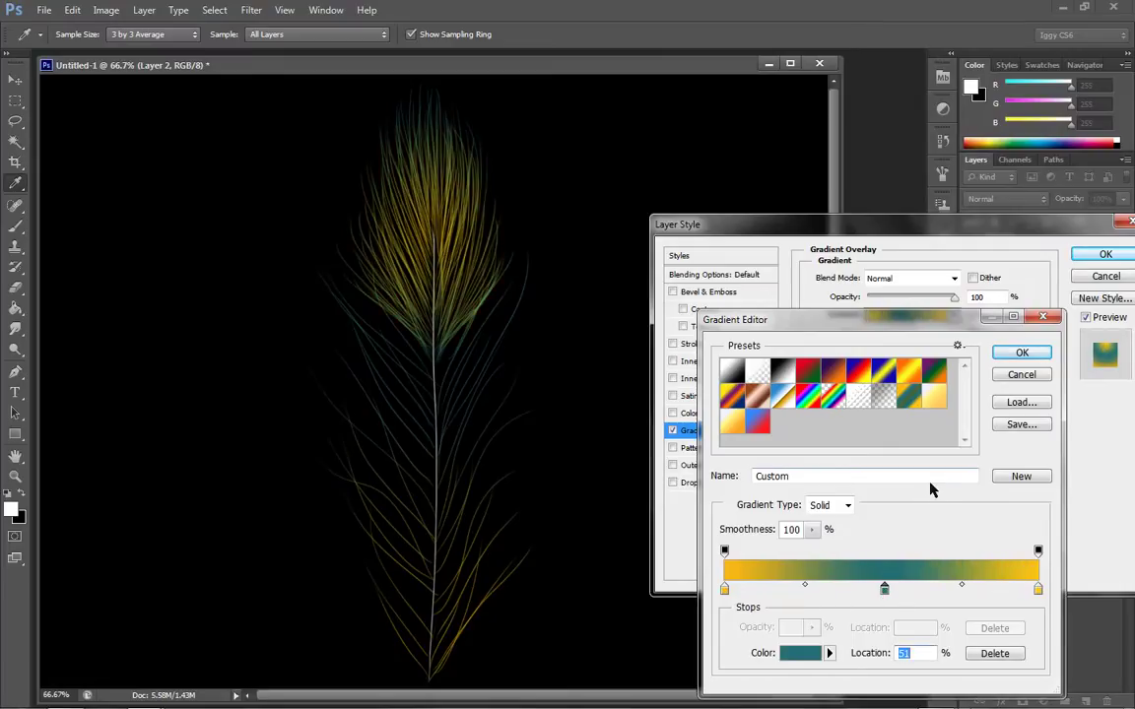
Step: Recolor the gradient's starting yellow stop at location 0% to dark teal
click(724, 591)
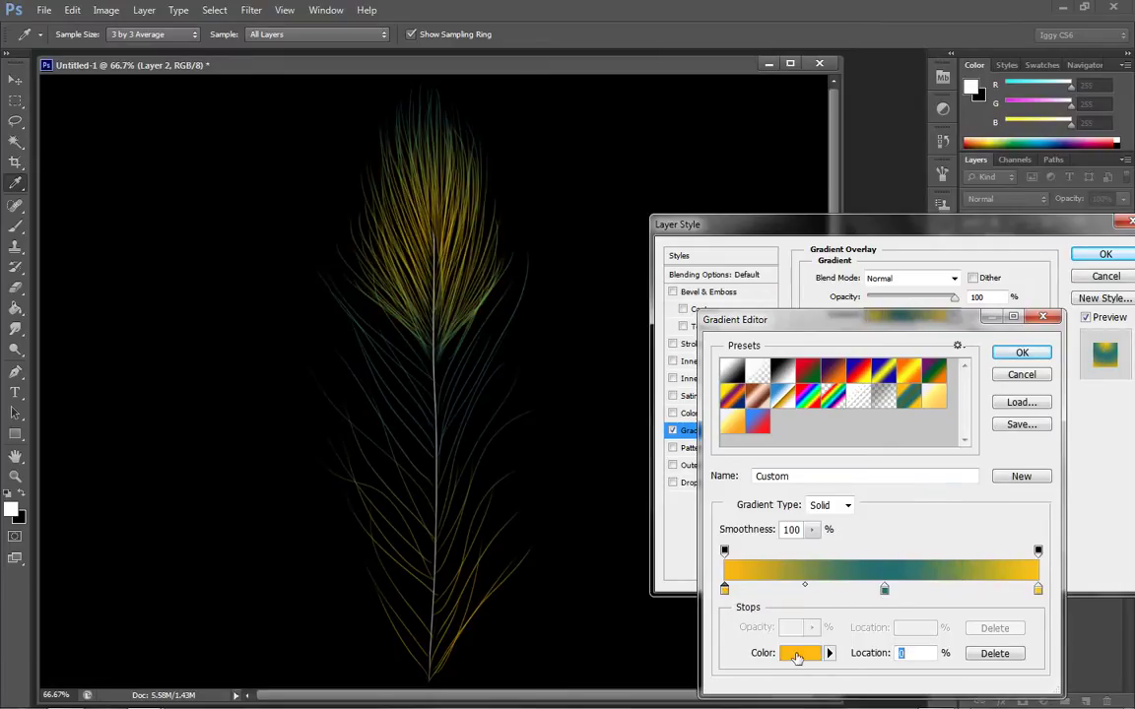
click(798, 654)
click(821, 499)
drag(824, 500, 823, 506)
mouse_move(743, 564)
mouse_down()
mouse_move(745, 576)
mouse_move(751, 546)
mouse_up()
click(973, 397)
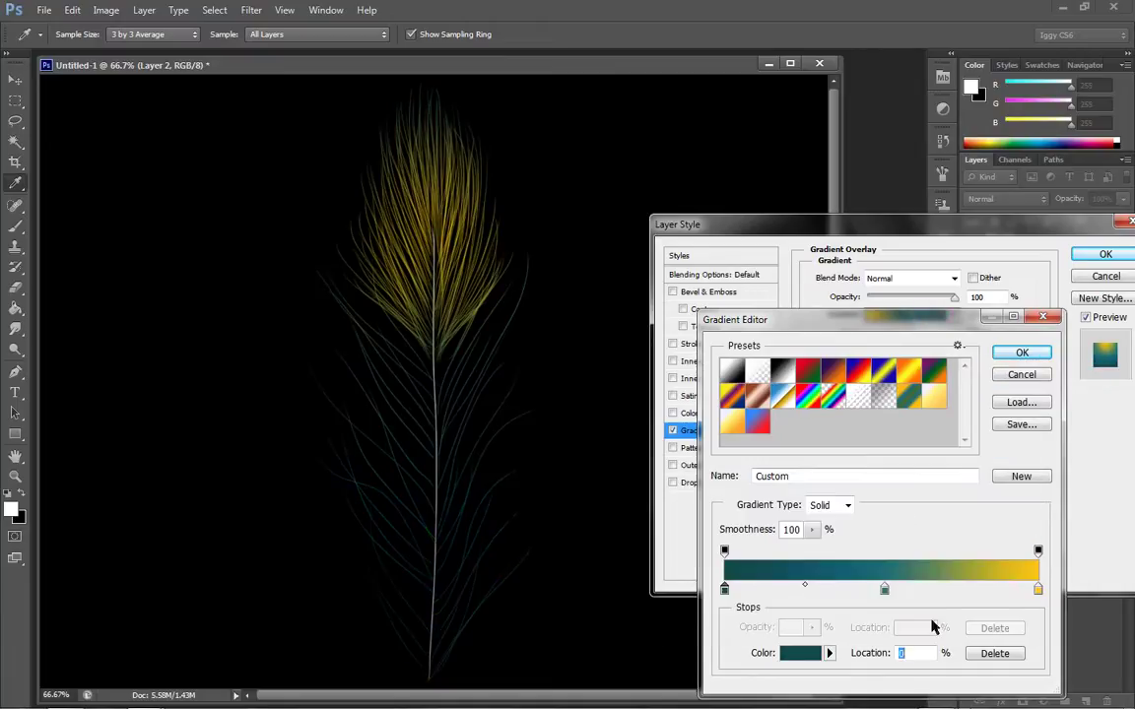
Step: Recolor the gradient's ending yellow stop at location 100% to dark teal
click(1038, 589)
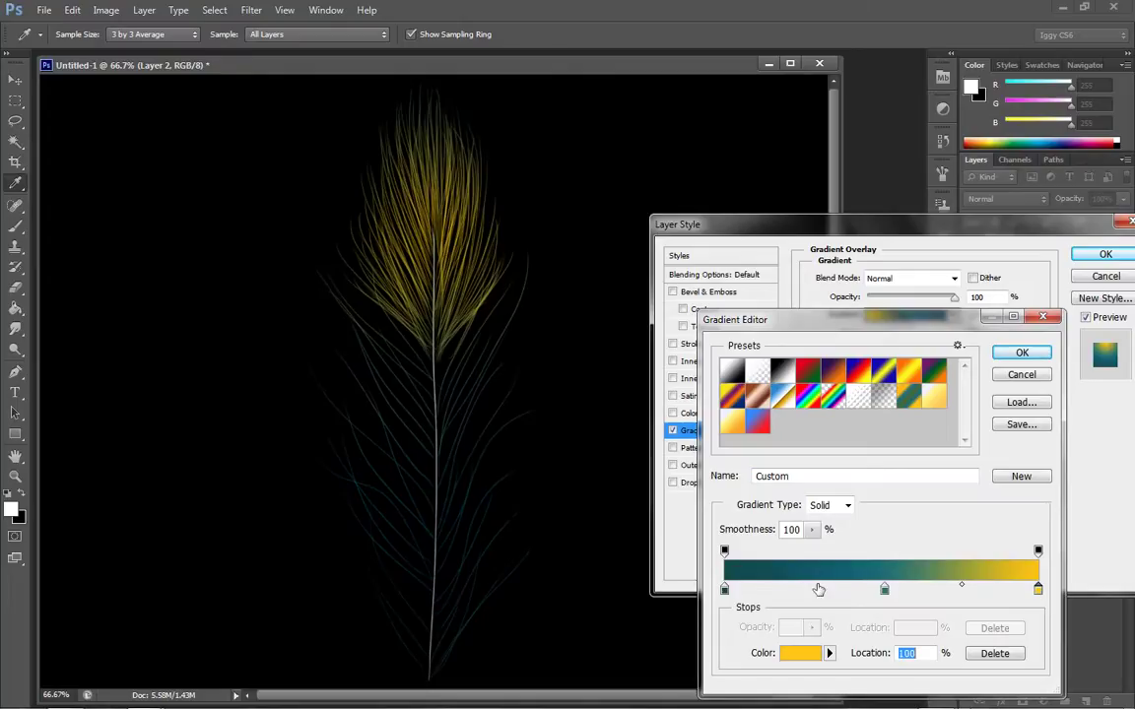
click(801, 654)
drag(815, 508, 816, 499)
click(772, 564)
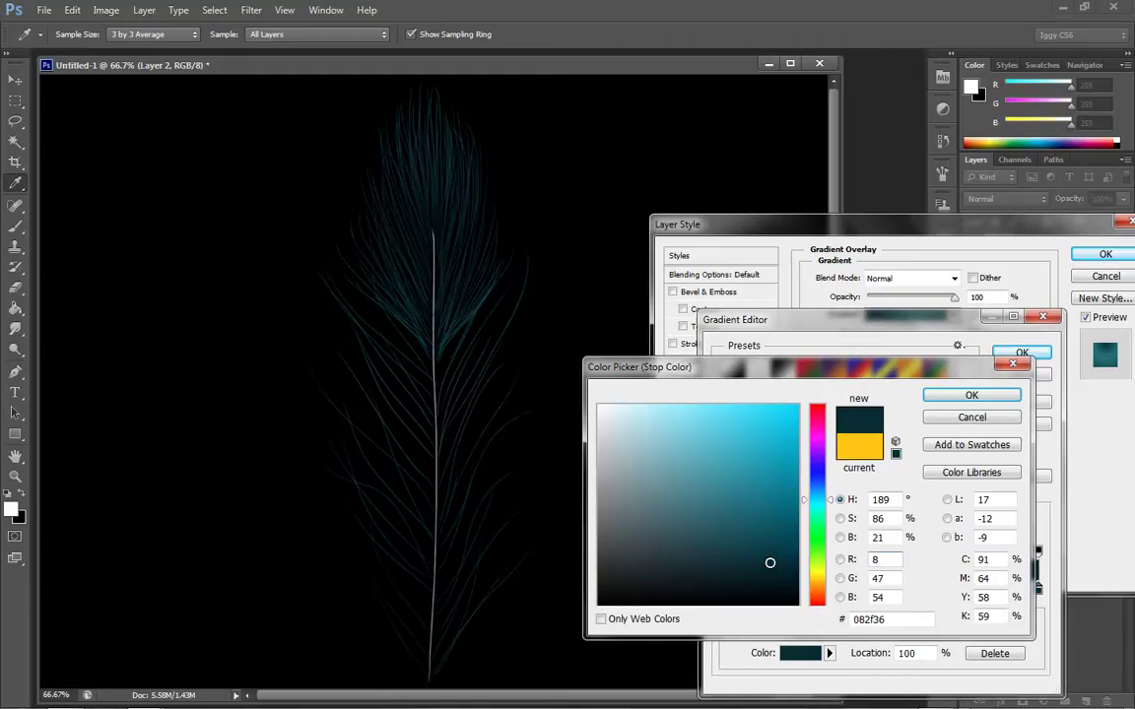
click(773, 548)
click(973, 398)
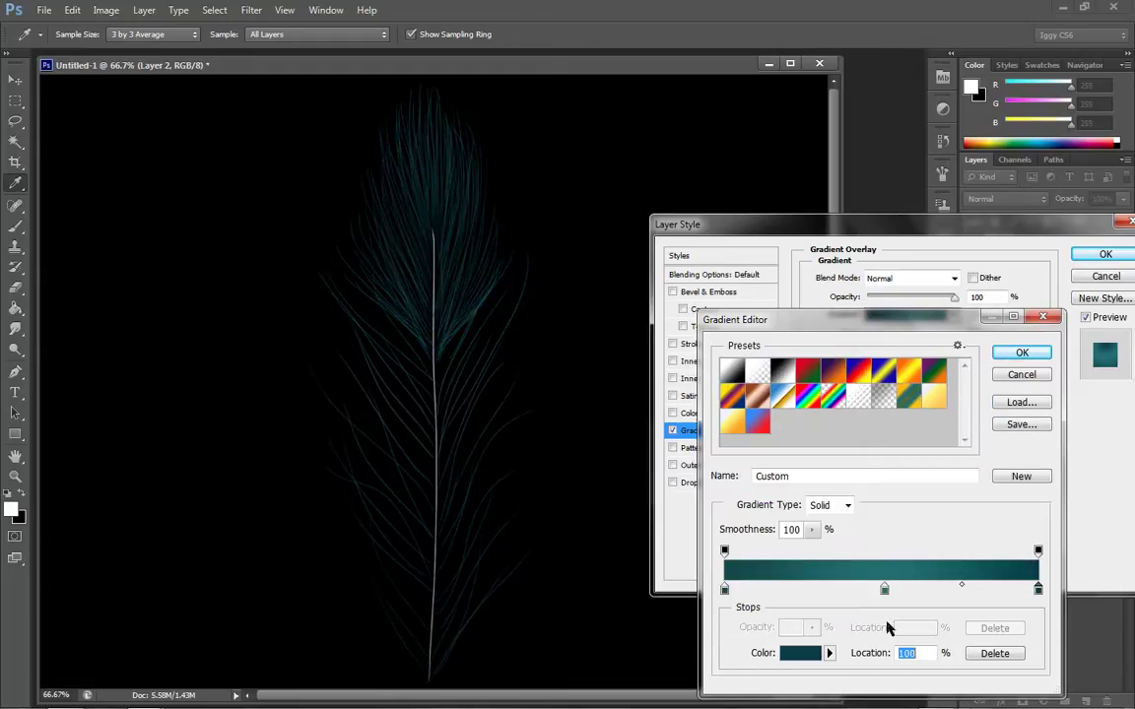
Step: Recolor the gradient's middle stop to orange ffb516 and set the overlay's scale to 105%
click(886, 588)
click(800, 658)
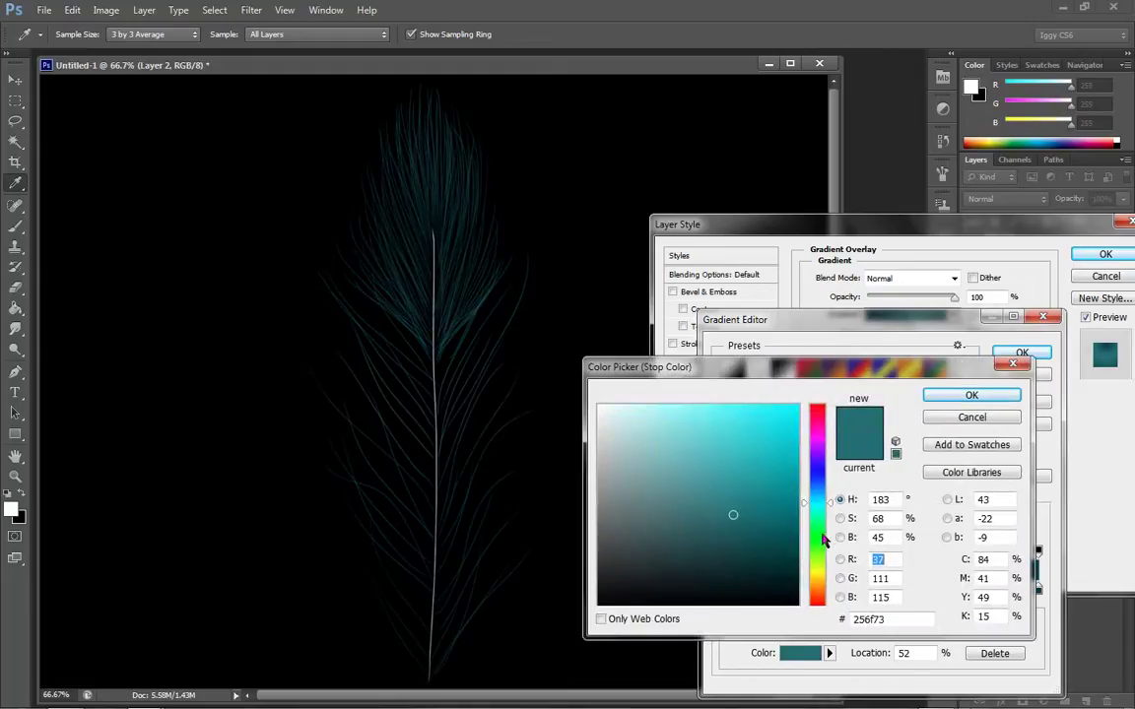
click(818, 586)
drag(779, 454, 782, 393)
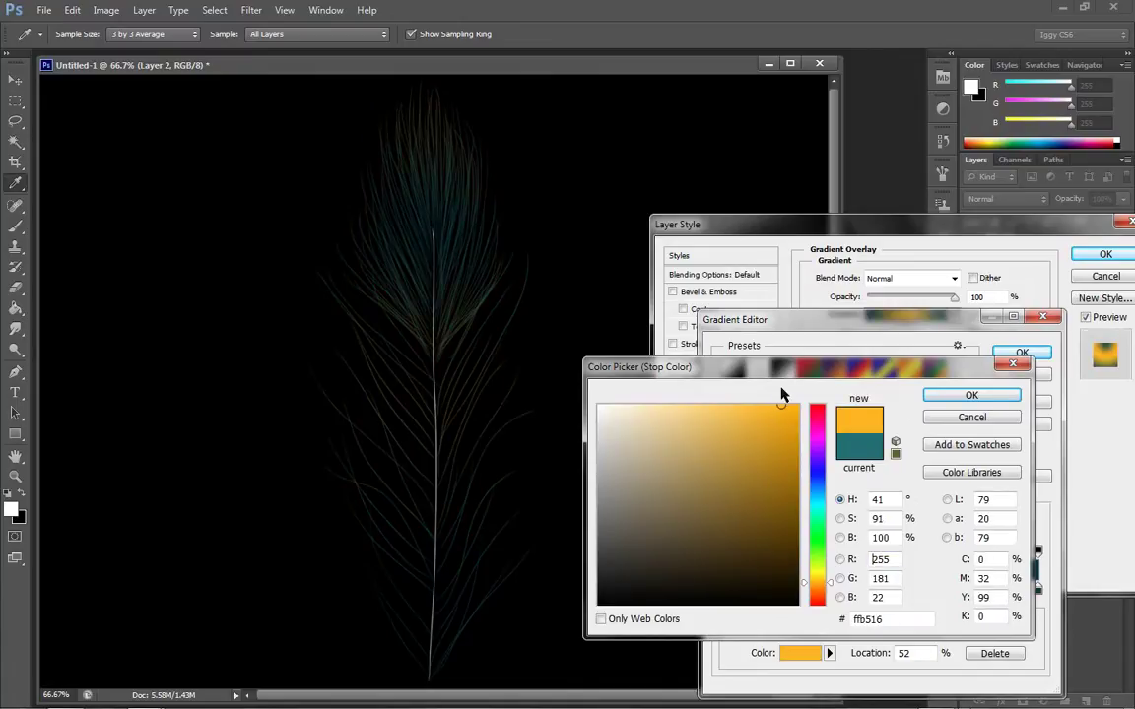
click(1007, 398)
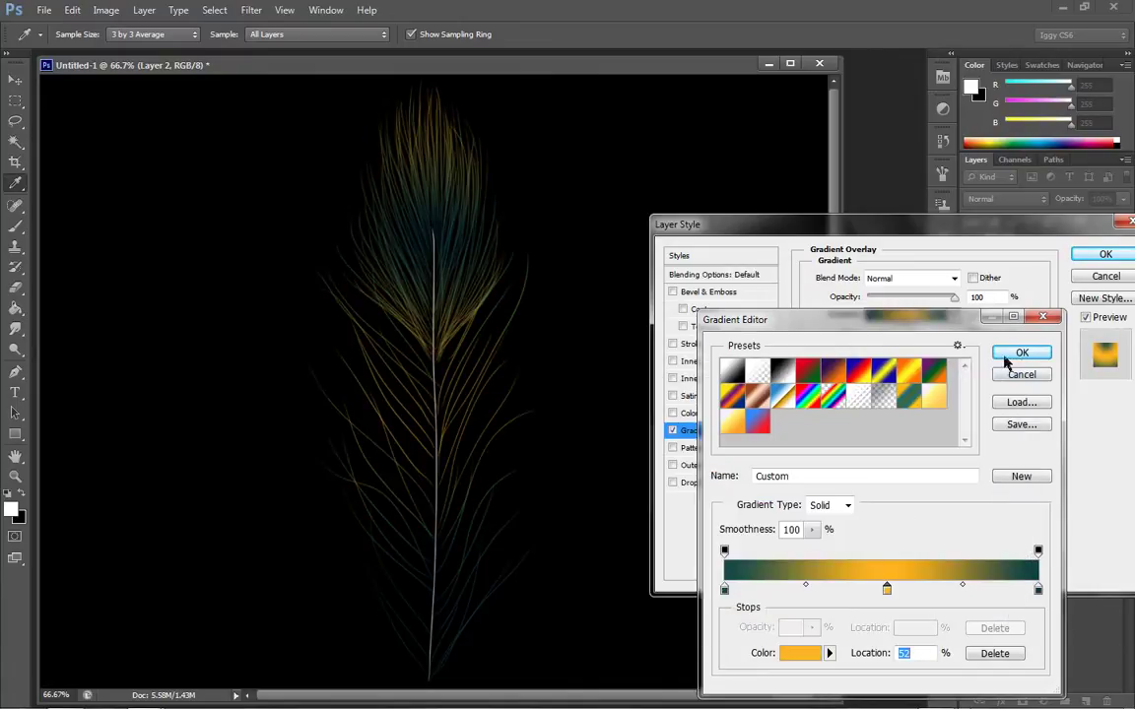
click(1021, 357)
drag(925, 382, 955, 403)
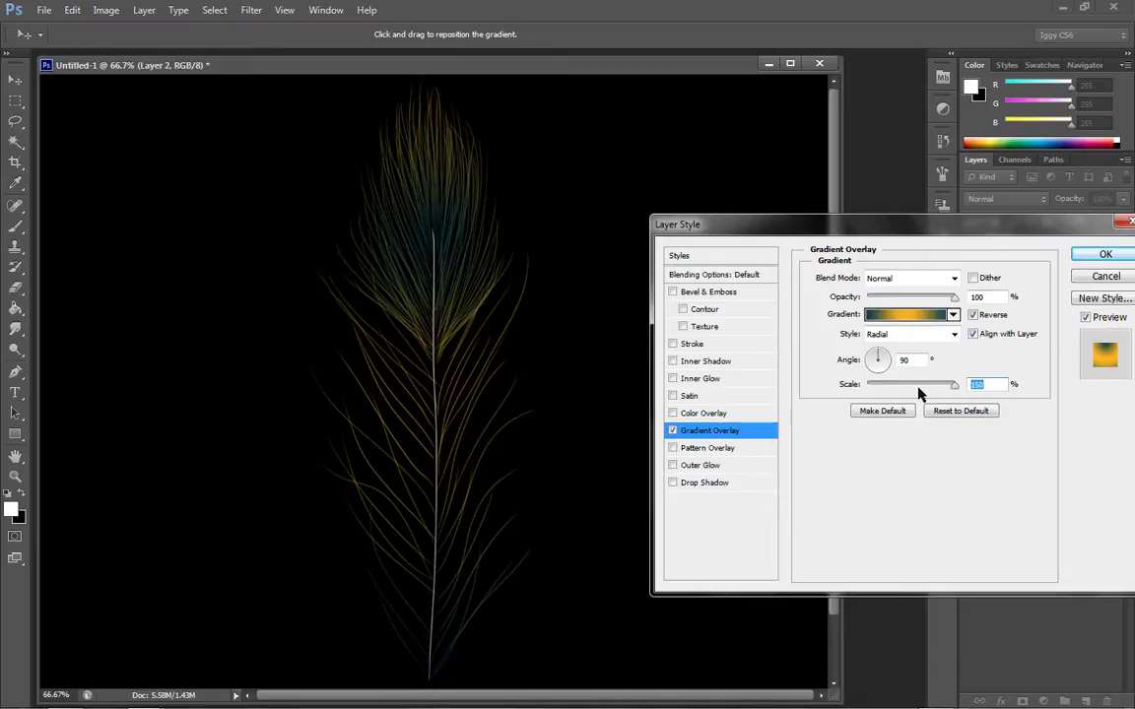
drag(954, 385, 925, 391)
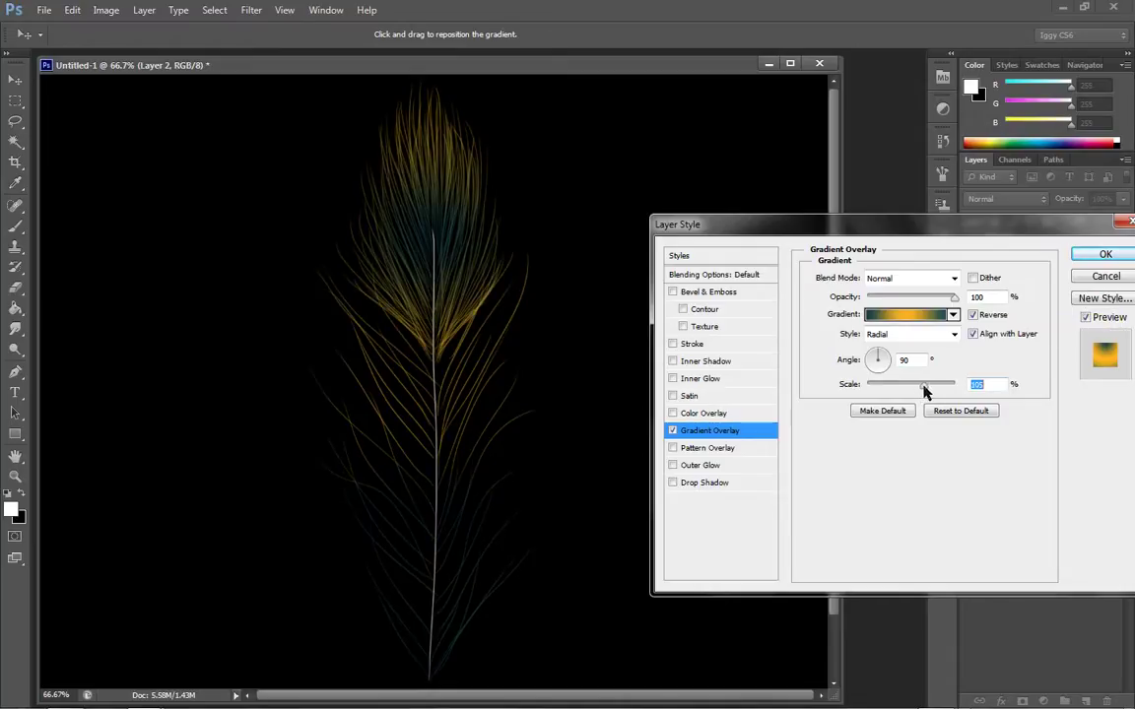
Step: Replace the gradient's starting teal stop with the orange one, add a second orange stop at 45%, and apply the layer style
click(926, 316)
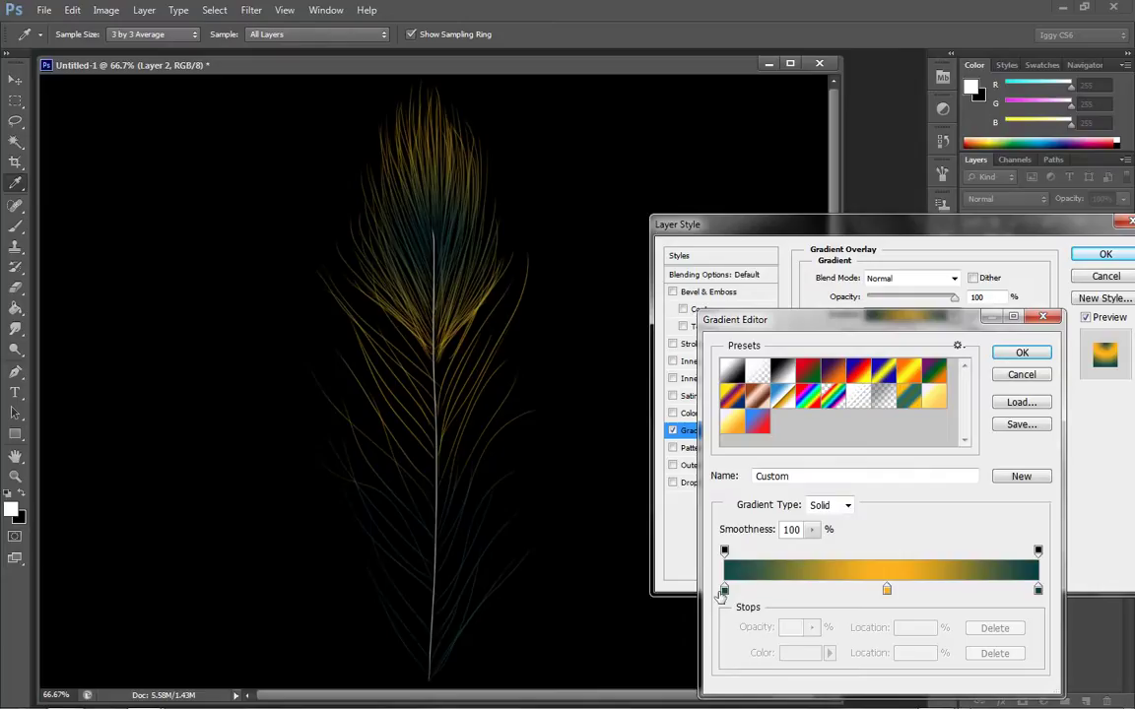
drag(723, 590, 726, 547)
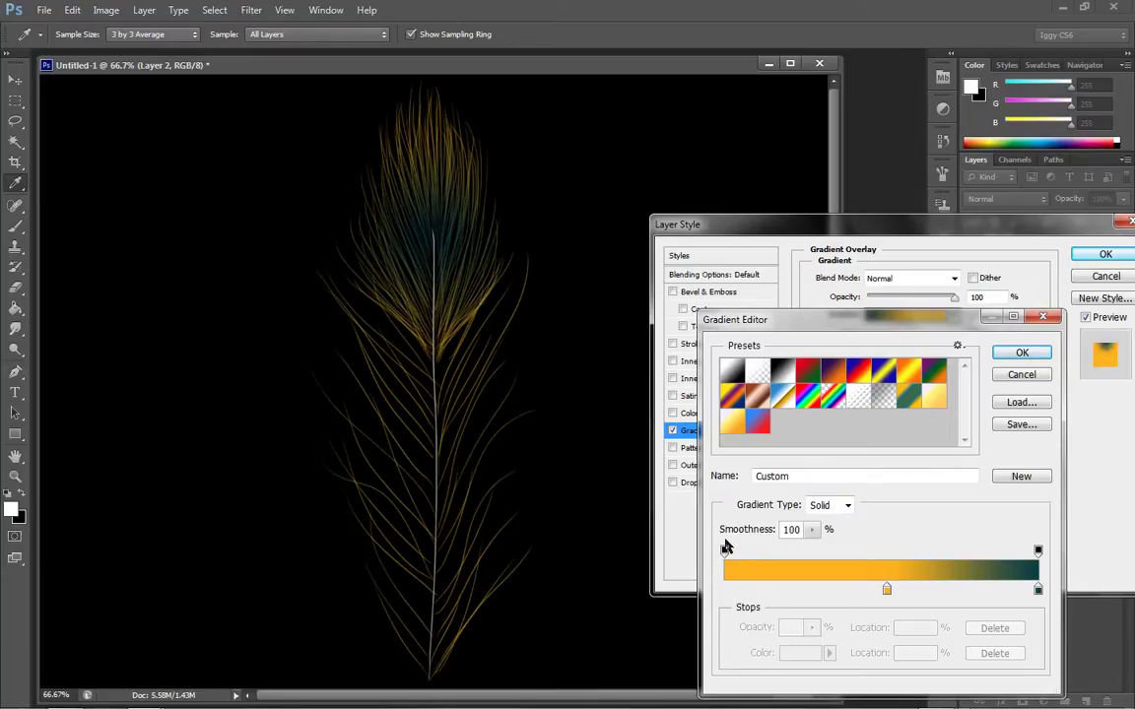
drag(887, 589, 725, 590)
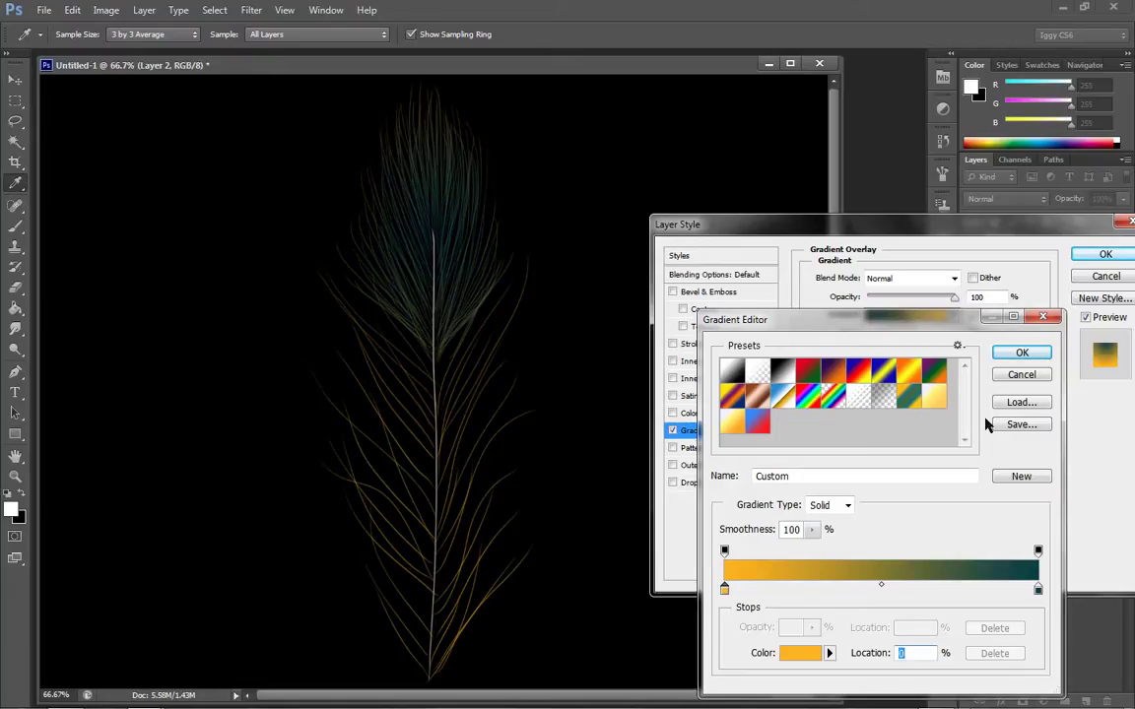
click(767, 589)
drag(768, 589, 866, 589)
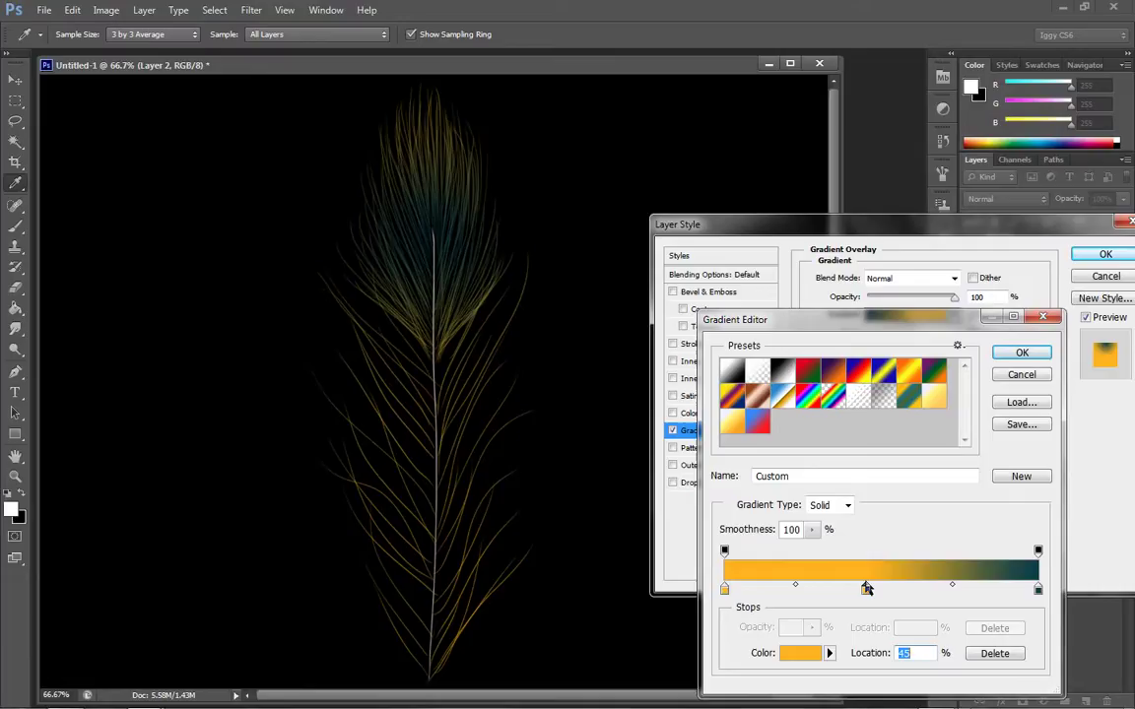
click(1020, 353)
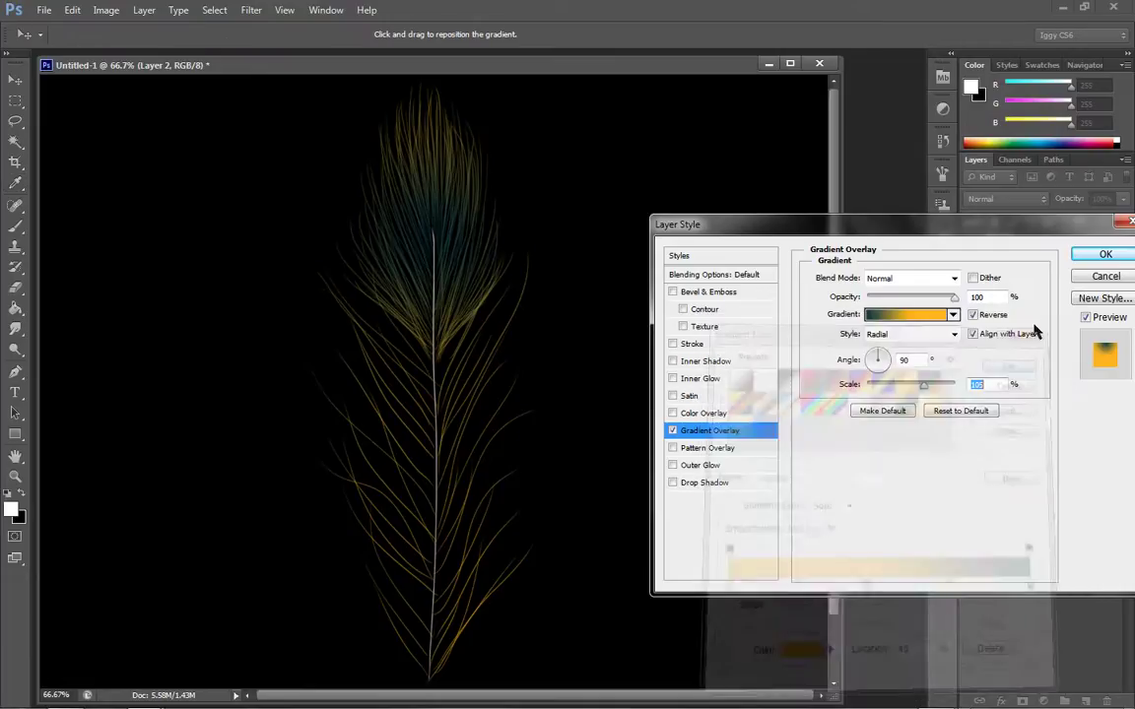
click(1105, 255)
key(b)
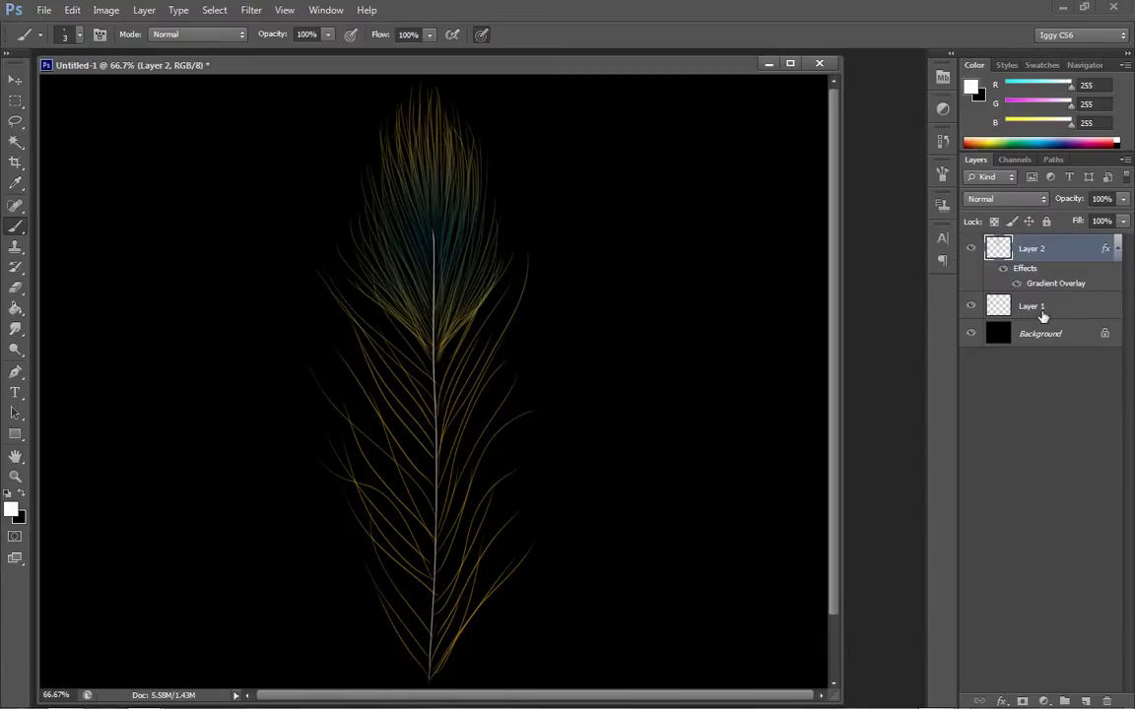
Step: Add a Color Overlay in dark teal 084449 to the stem on Layer 1 and apply the layer style
right_click(1038, 311)
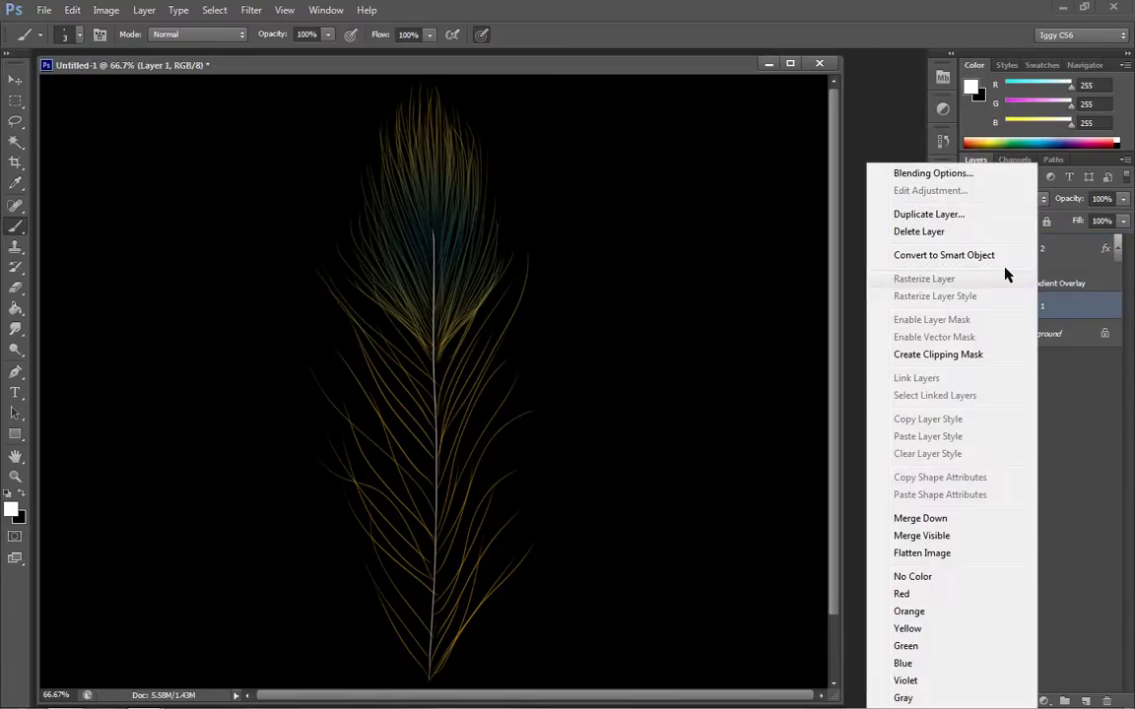
click(934, 173)
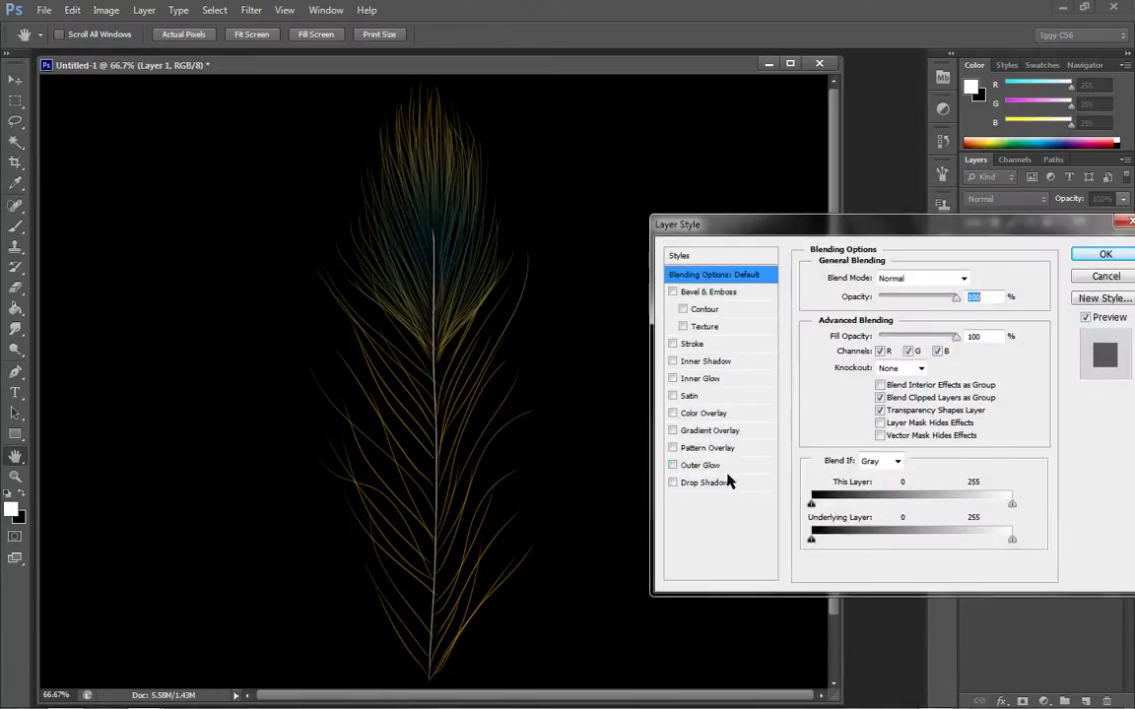
click(704, 414)
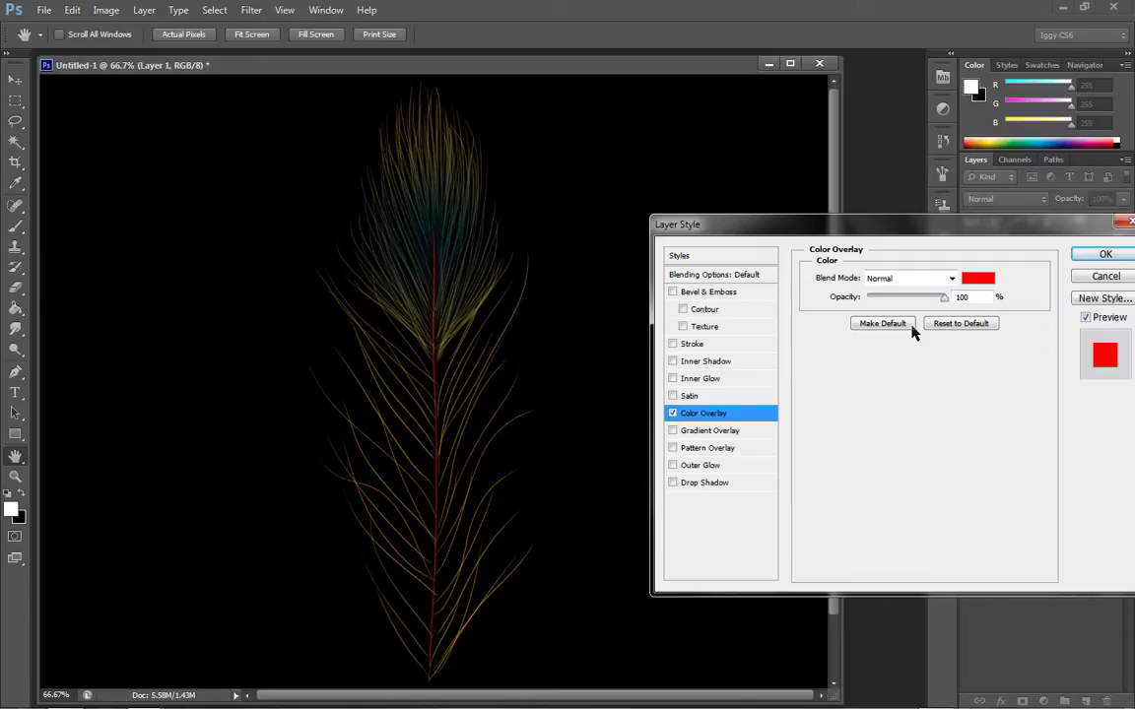
click(978, 280)
click(425, 227)
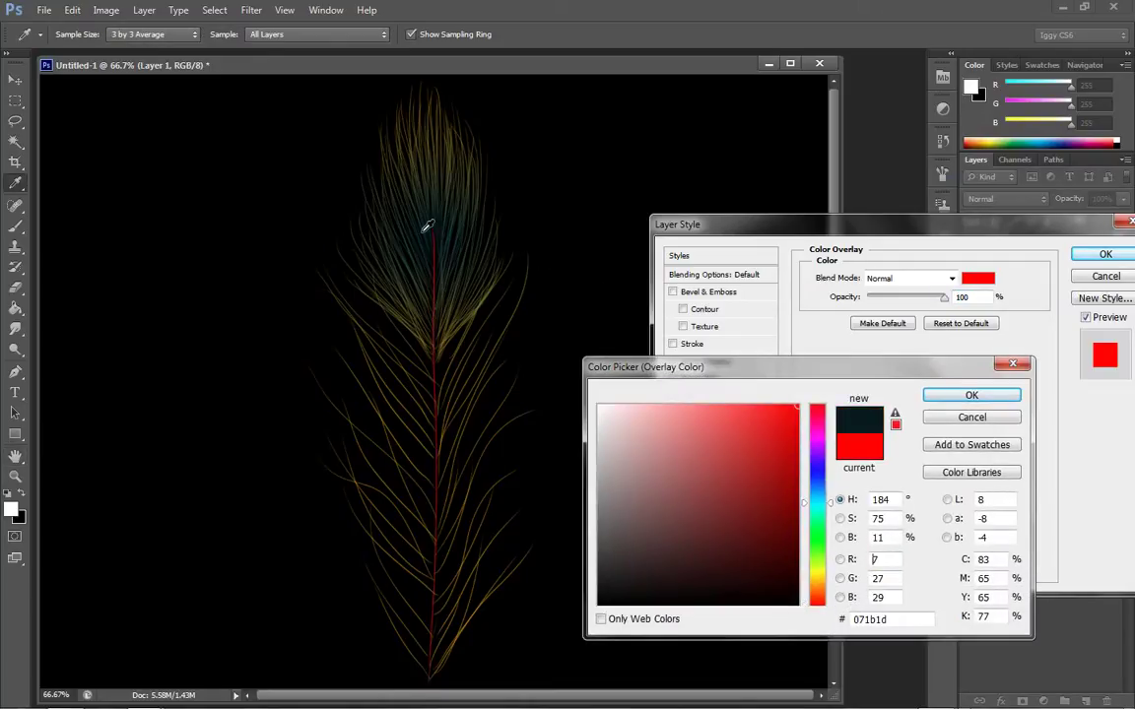
right_click(518, 271)
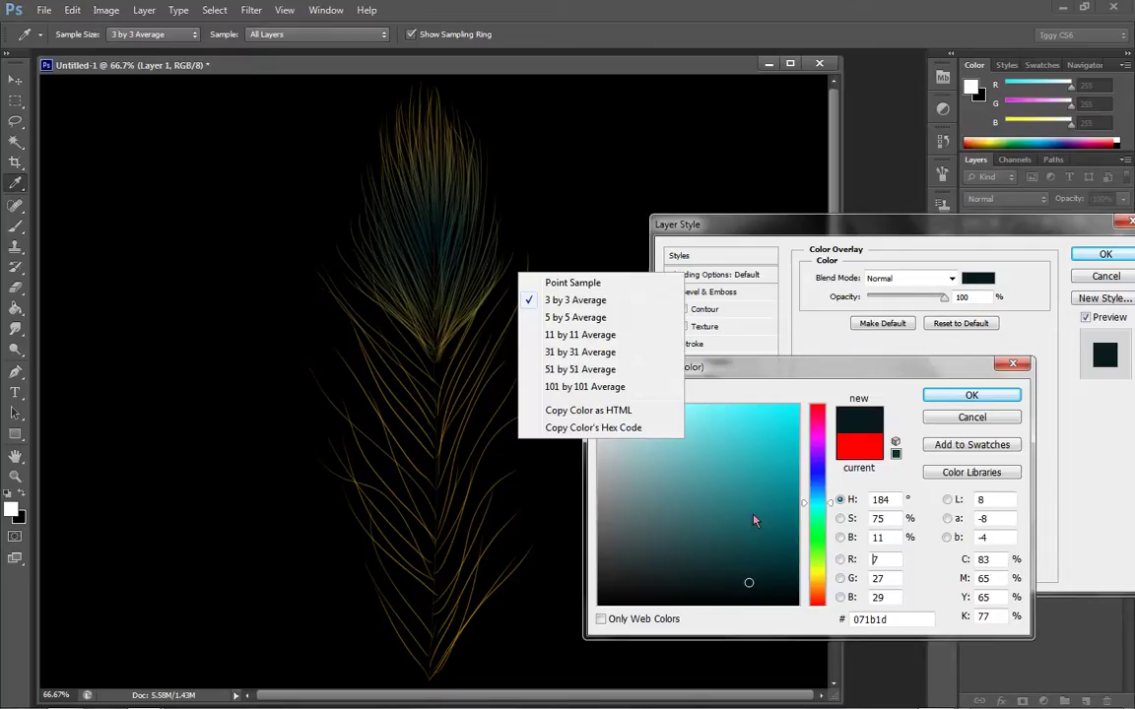
click(822, 499)
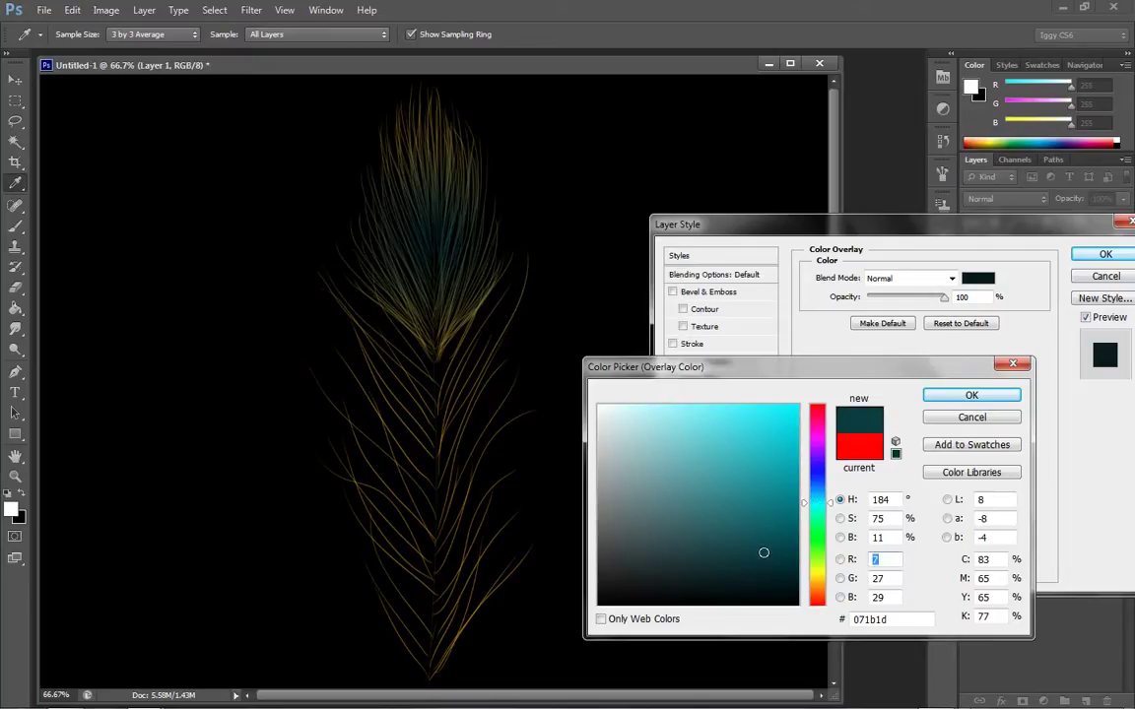
click(777, 548)
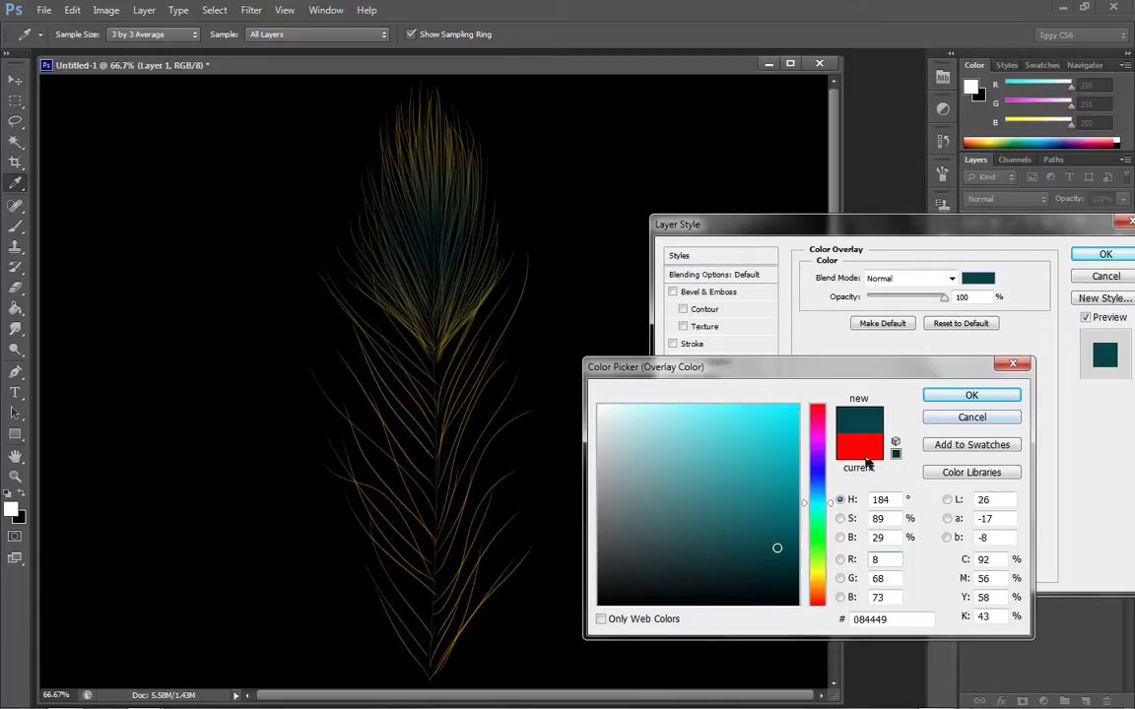
click(972, 395)
click(1105, 254)
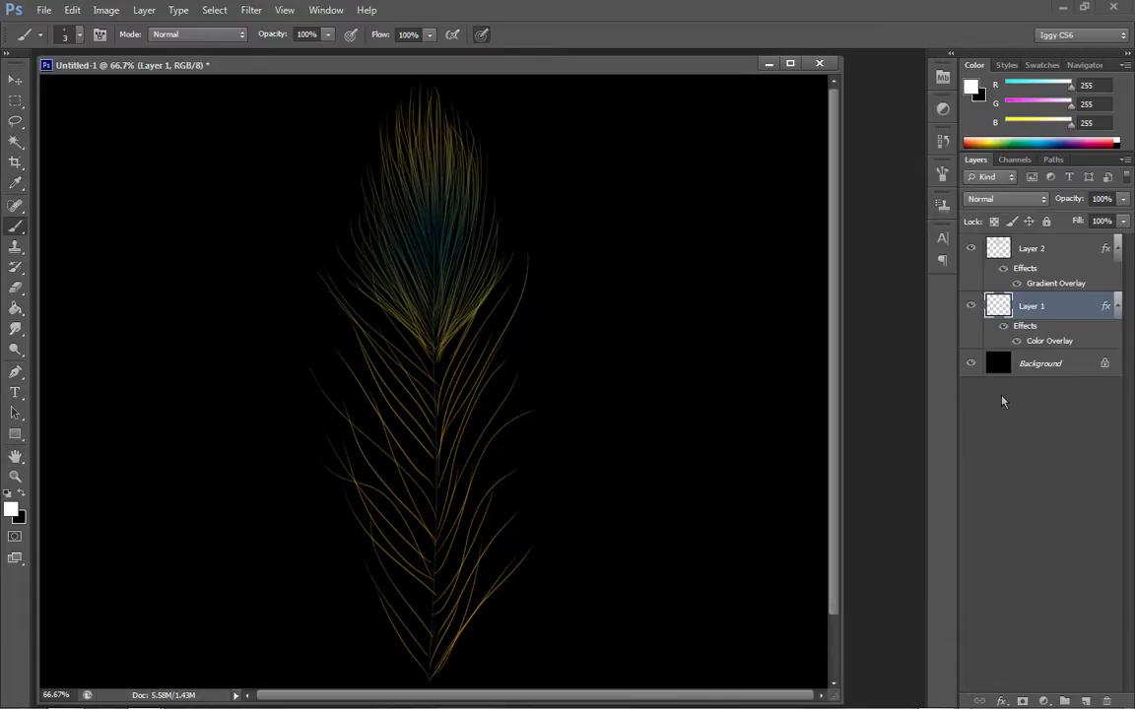
Step: Copy the barbs' layer style from Layer 2 and paste it onto the stem's Layer 1
right_click(1052, 258)
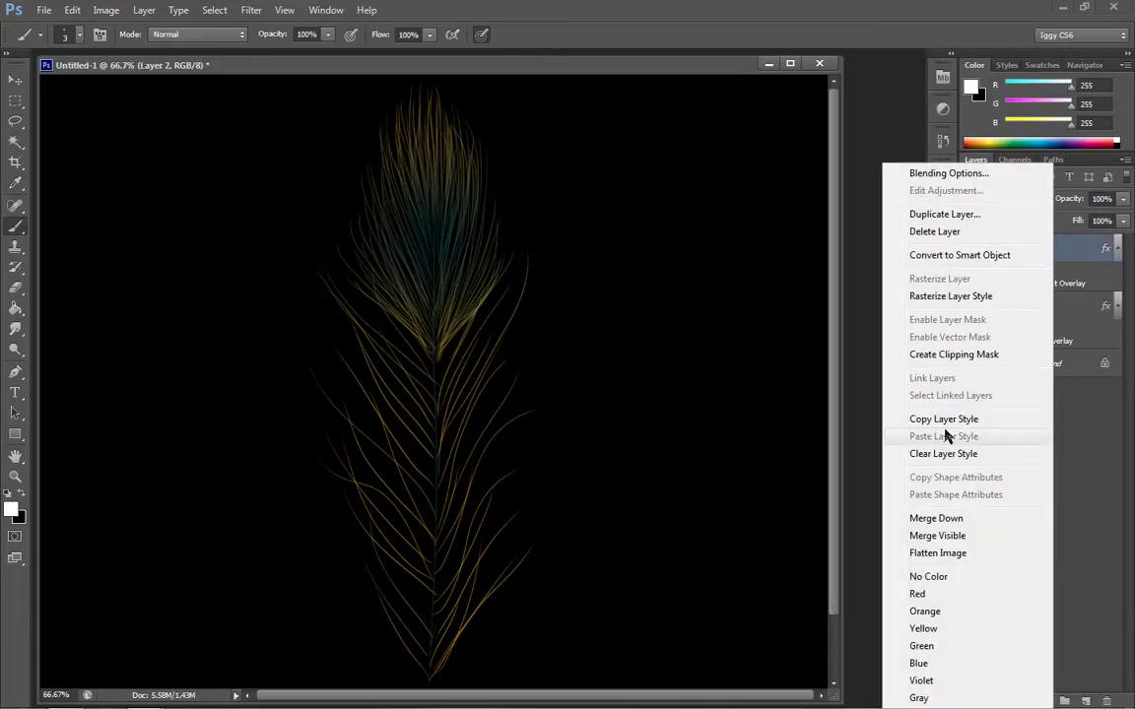
click(949, 420)
right_click(1040, 306)
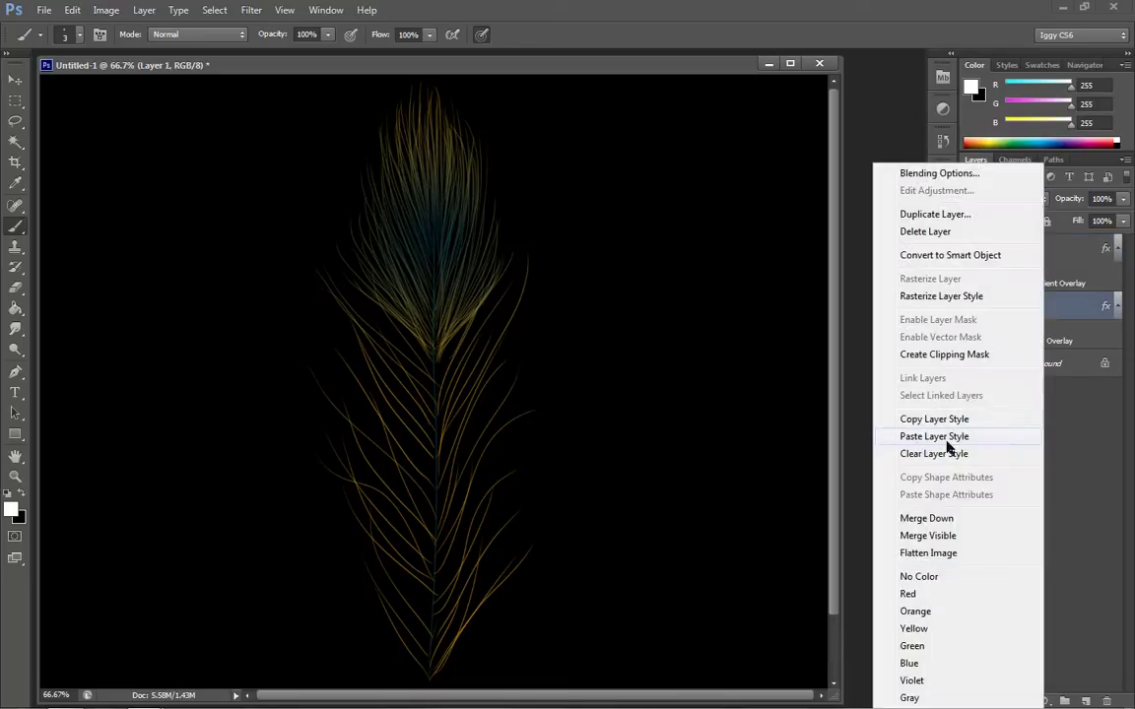
click(953, 436)
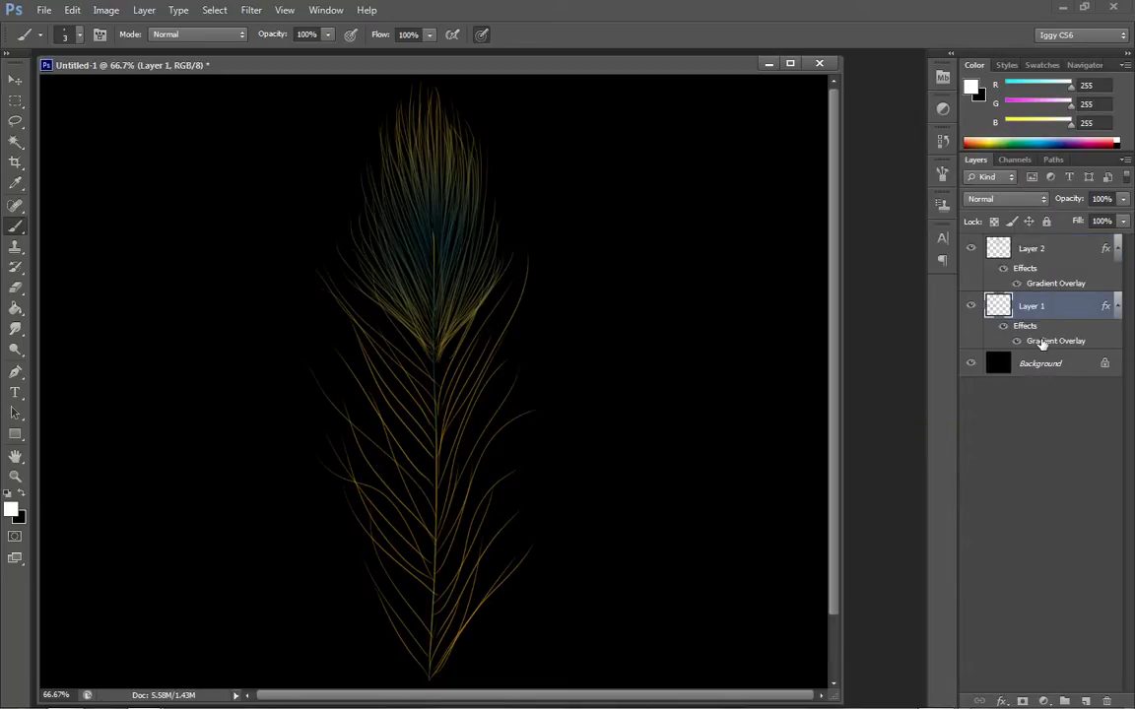
Step: Shift the stem's gradient overlay slightly up and to the right, remove its middle orange color stop, and apply the layer style
double_click(1021, 342)
double_click(975, 384)
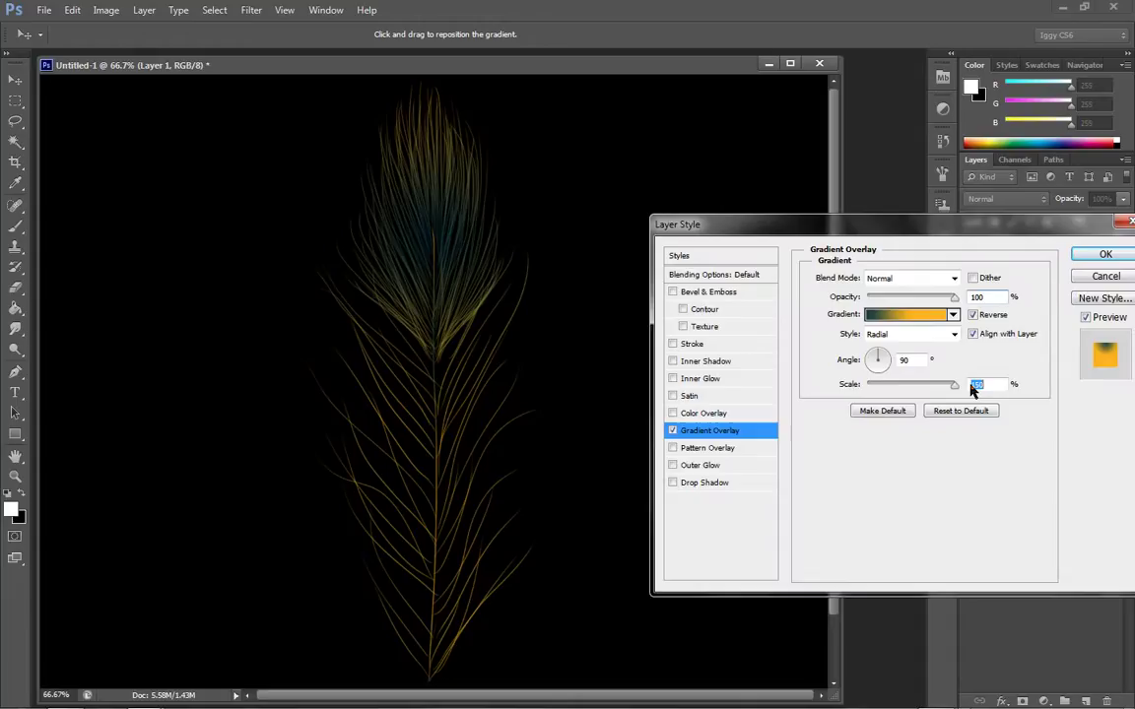
drag(422, 340, 474, 326)
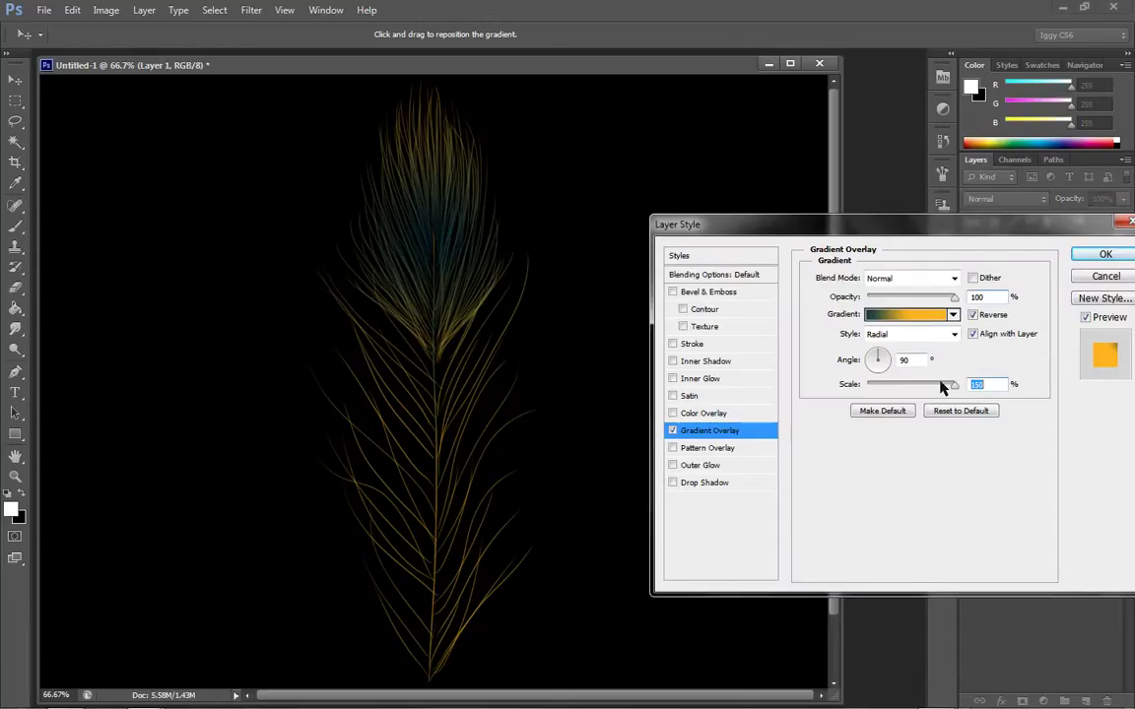
click(899, 317)
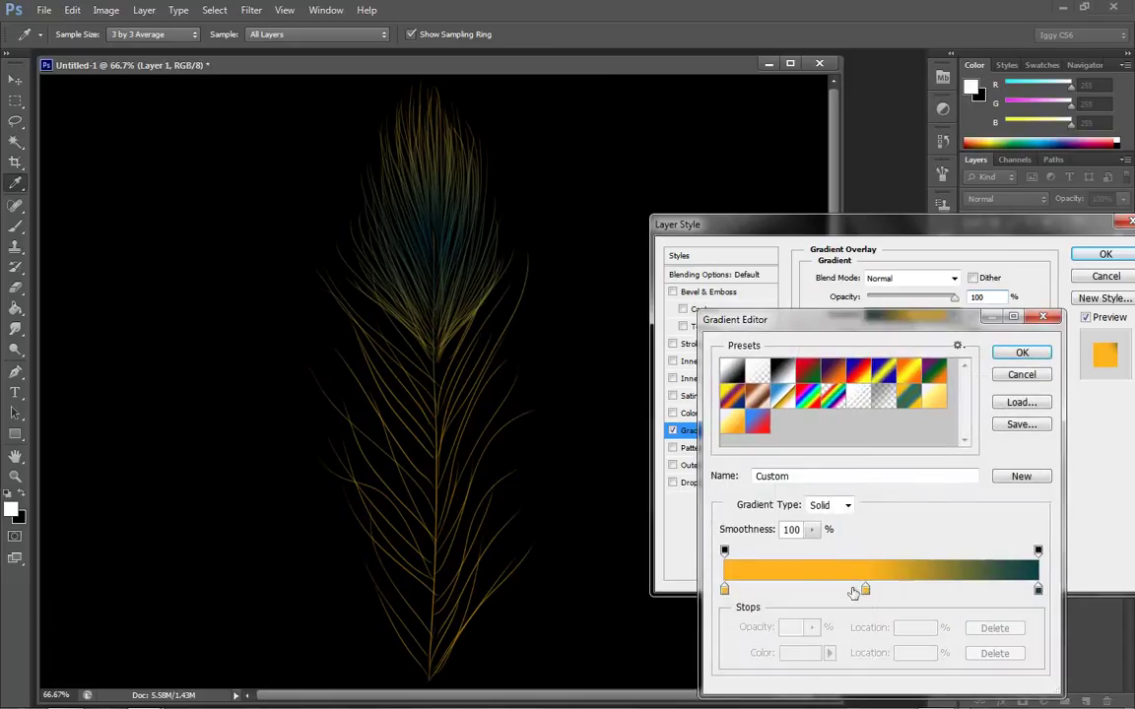
drag(865, 588, 883, 503)
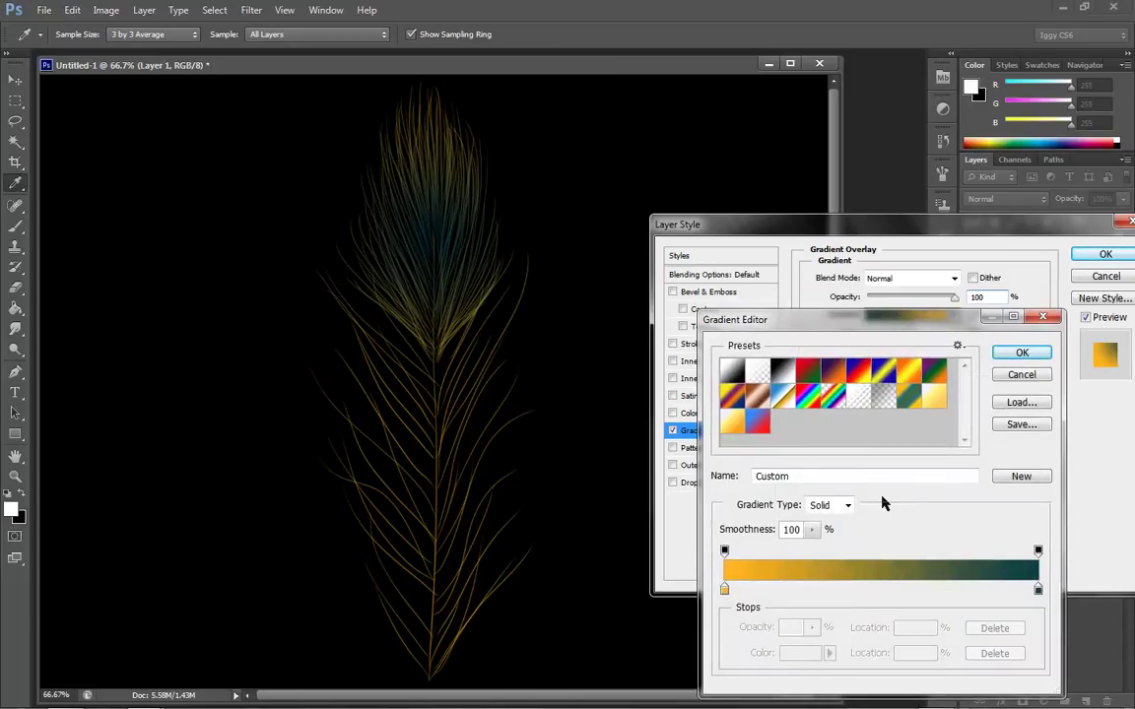
click(1022, 353)
click(1105, 254)
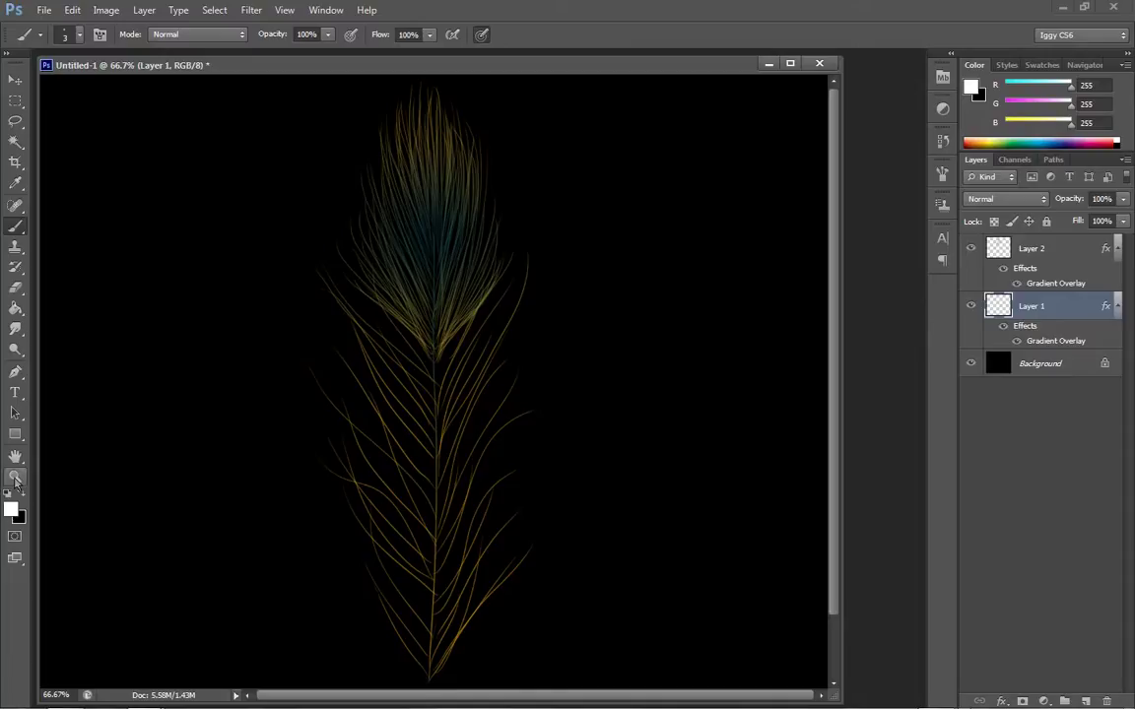
Step: Create a new empty layer, Layer 3, directly above the barbs' Layer 2
key(z)
click(361, 254)
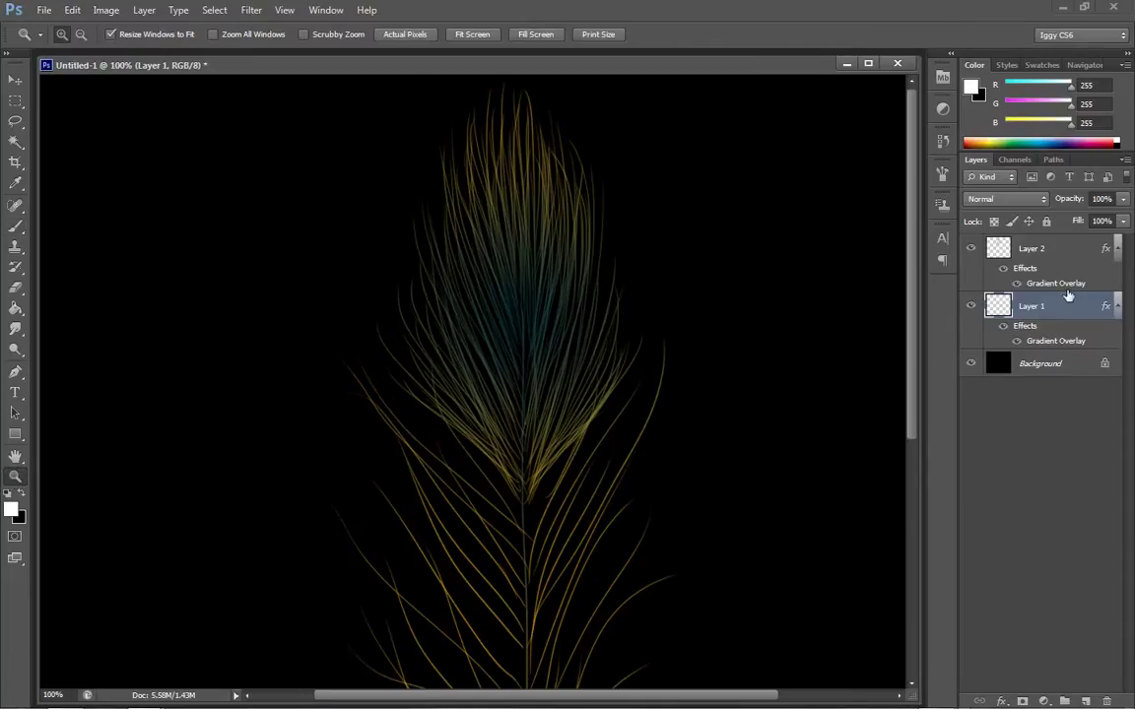
click(1061, 252)
click(145, 11)
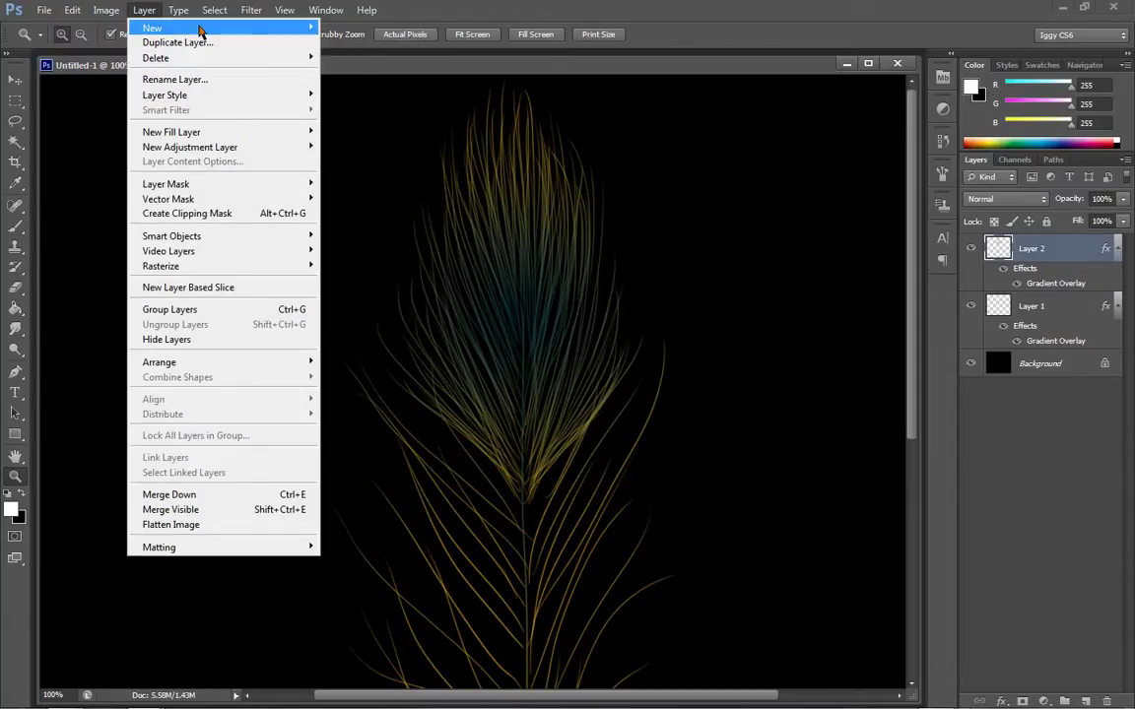
mouse_move(181, 30)
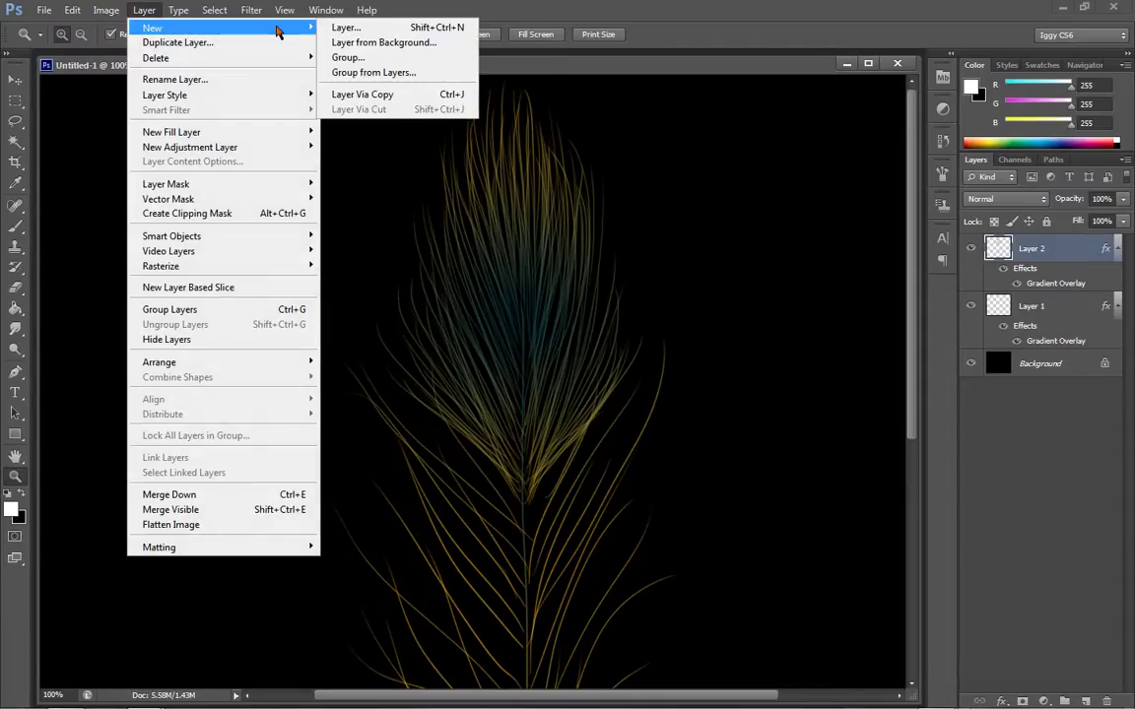
click(341, 28)
click(700, 215)
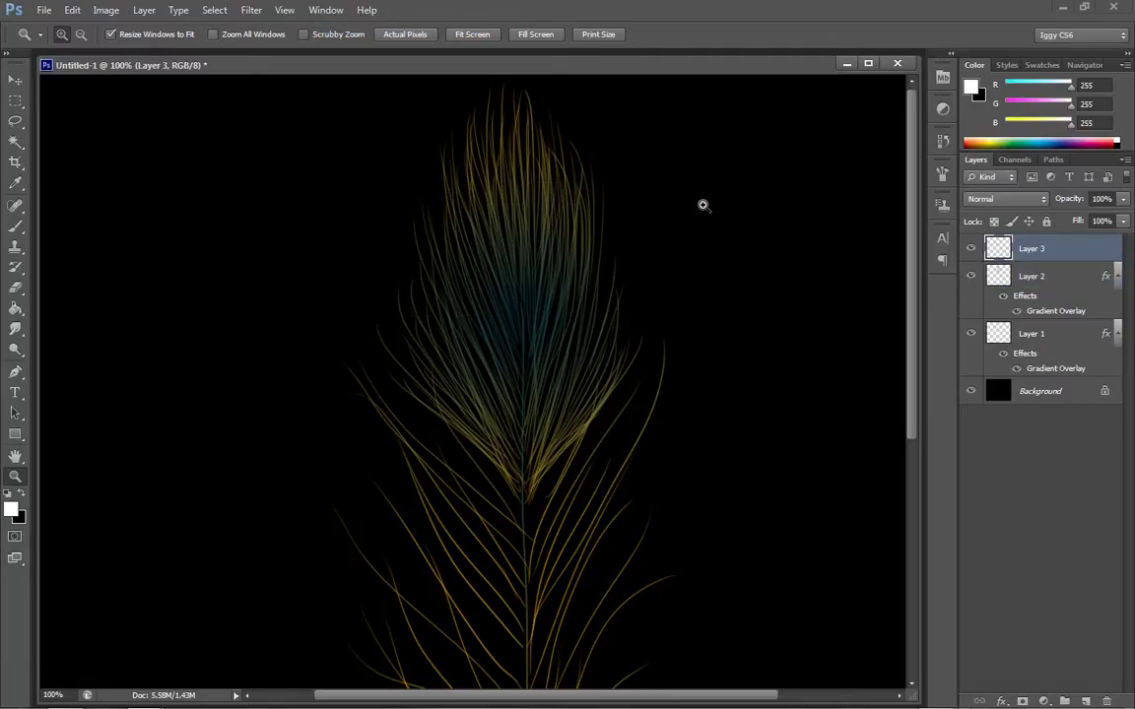
Step: Set the brush's foreground color to orange with RGB values 255, 150, 0
click(20, 218)
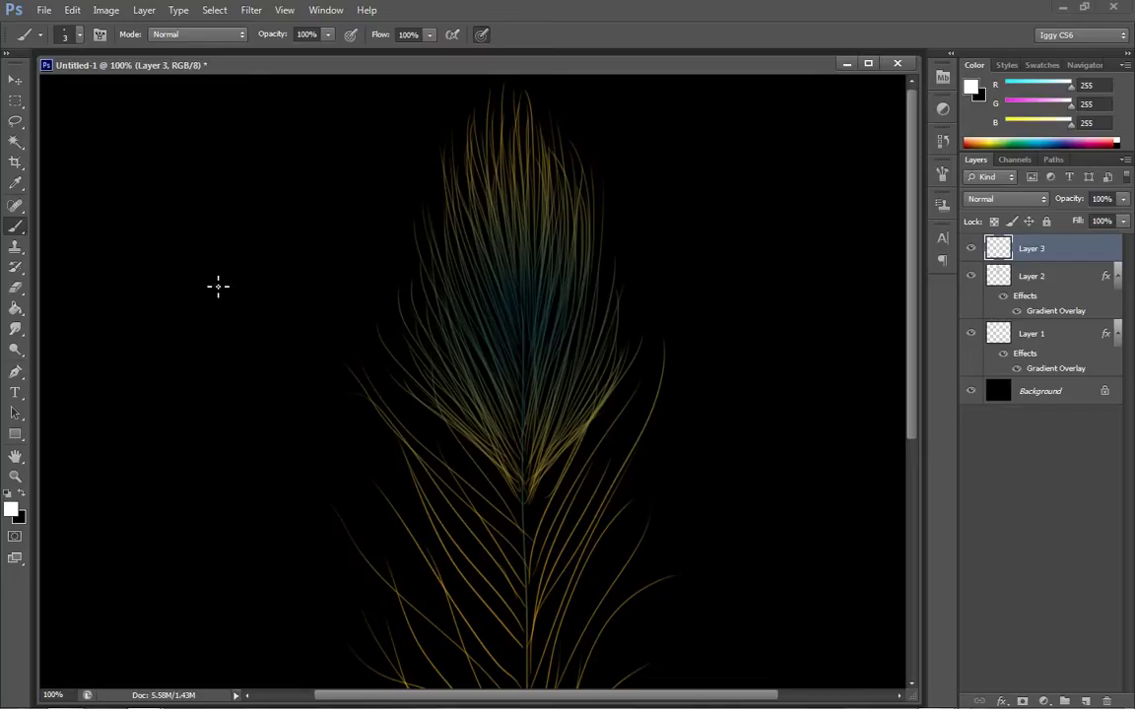
click(972, 90)
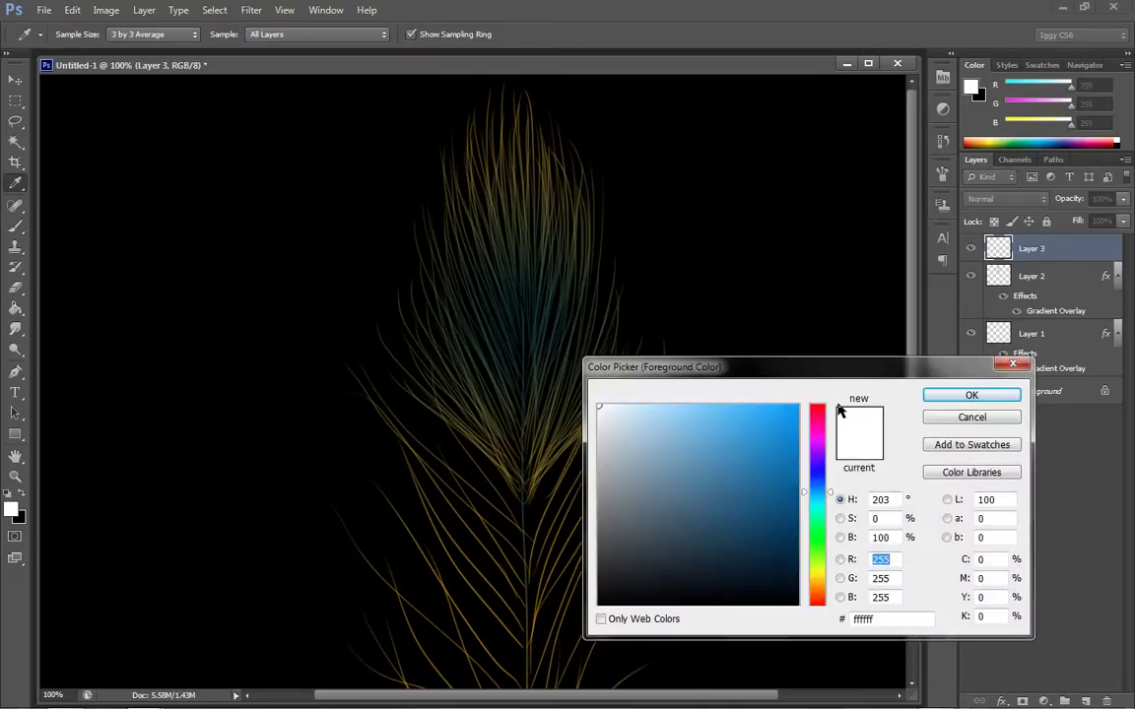
click(819, 585)
drag(781, 493, 806, 387)
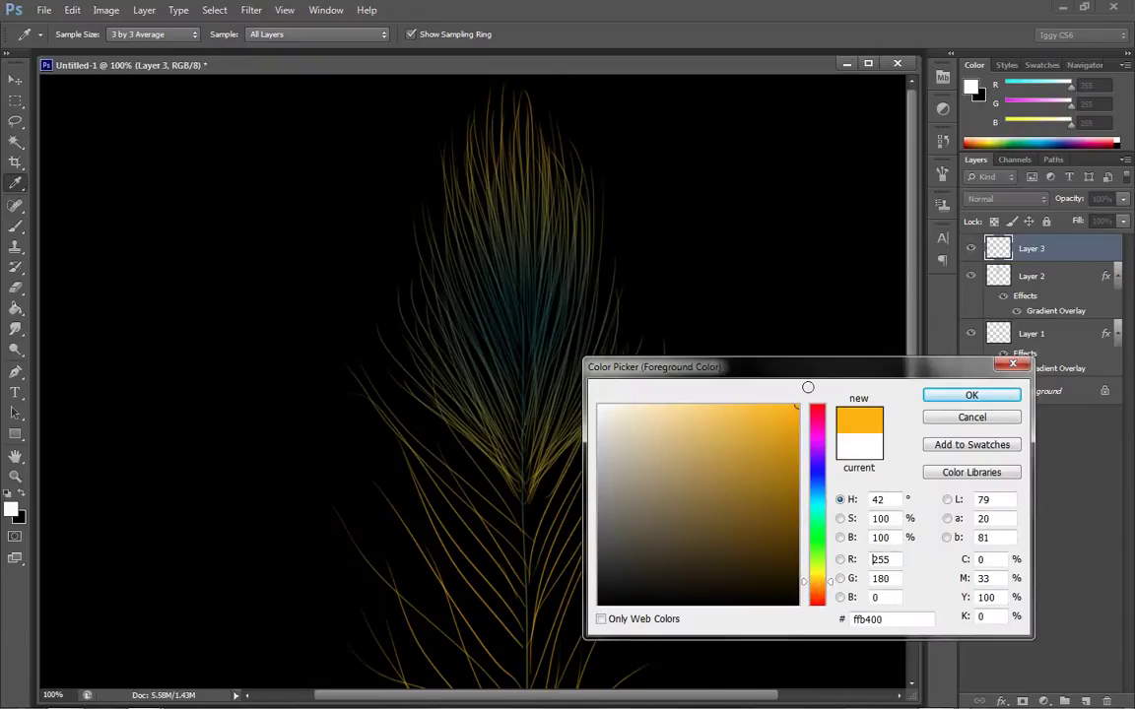
click(825, 589)
drag(823, 589, 825, 586)
click(951, 391)
click(970, 394)
key(b)
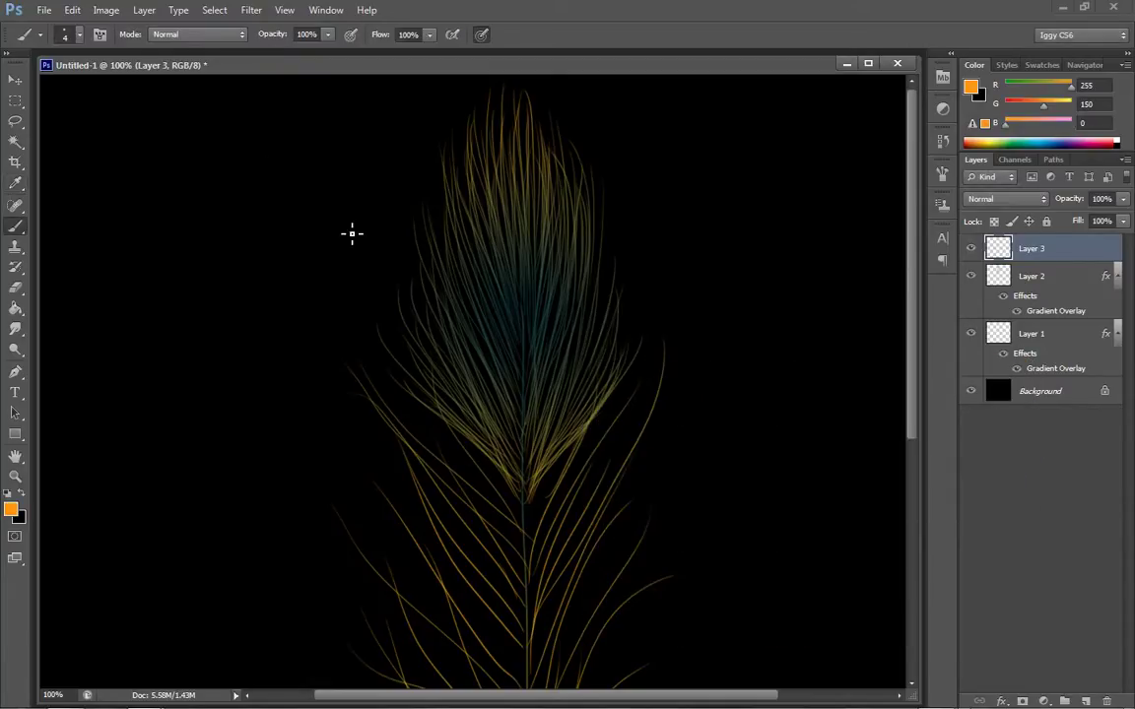
Step: Paint a solid orange upright oval over the feather's teal center on Layer 3 with a 60 px Hard Round brush
click(79, 35)
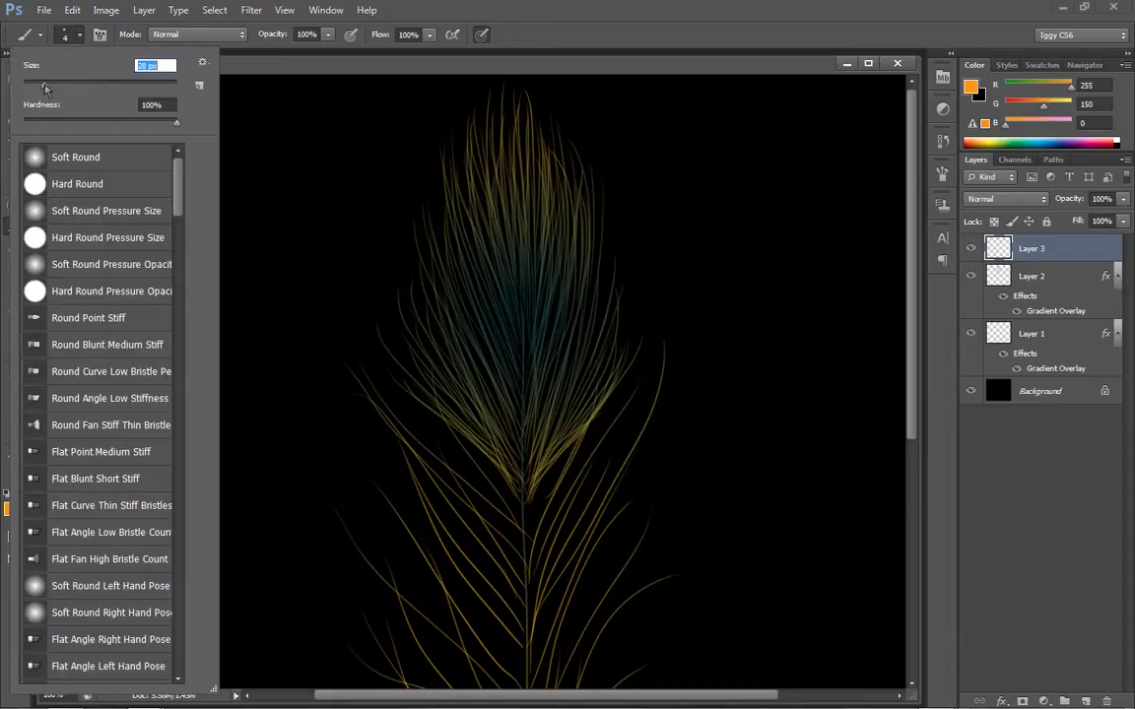
click(83, 187)
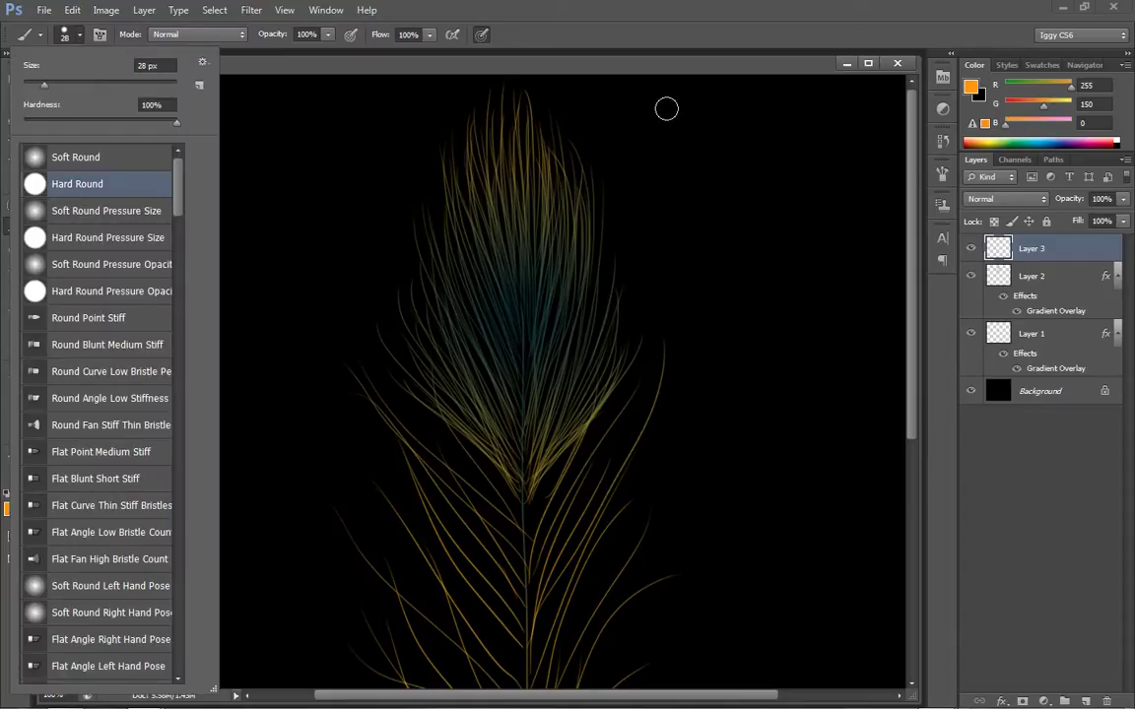
click(609, 69)
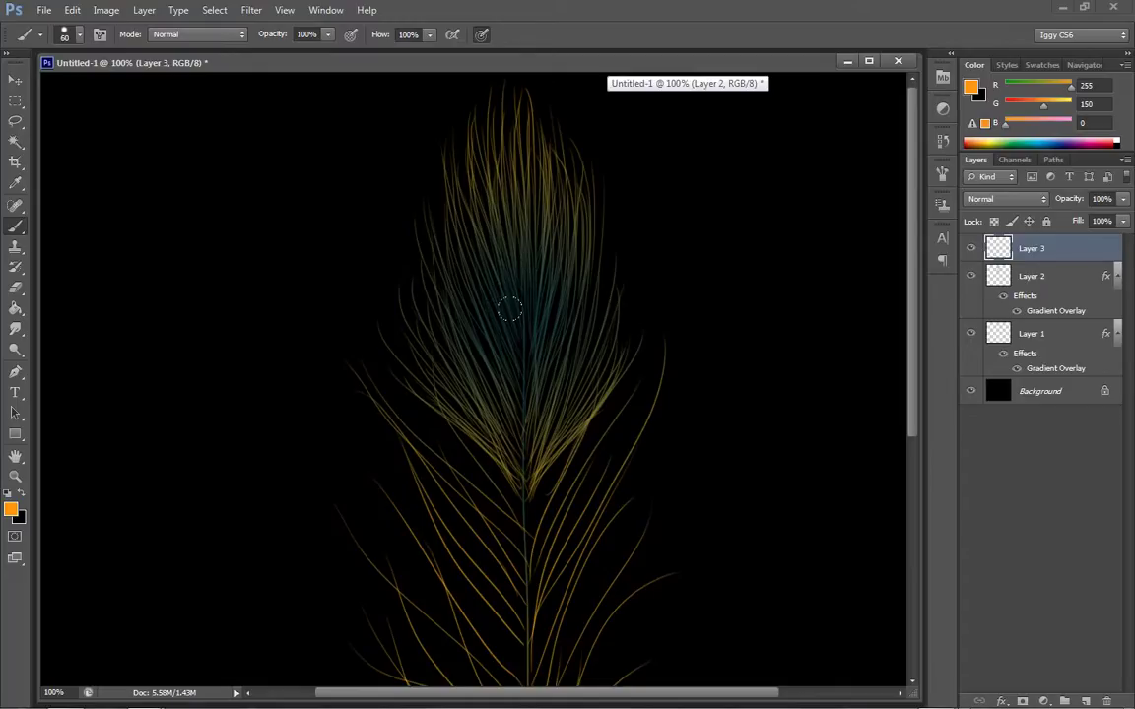
mouse_move(513, 322)
mouse_down()
mouse_move(509, 279)
mouse_move(511, 337)
mouse_move(513, 271)
mouse_move(515, 352)
mouse_move(511, 282)
mouse_up()
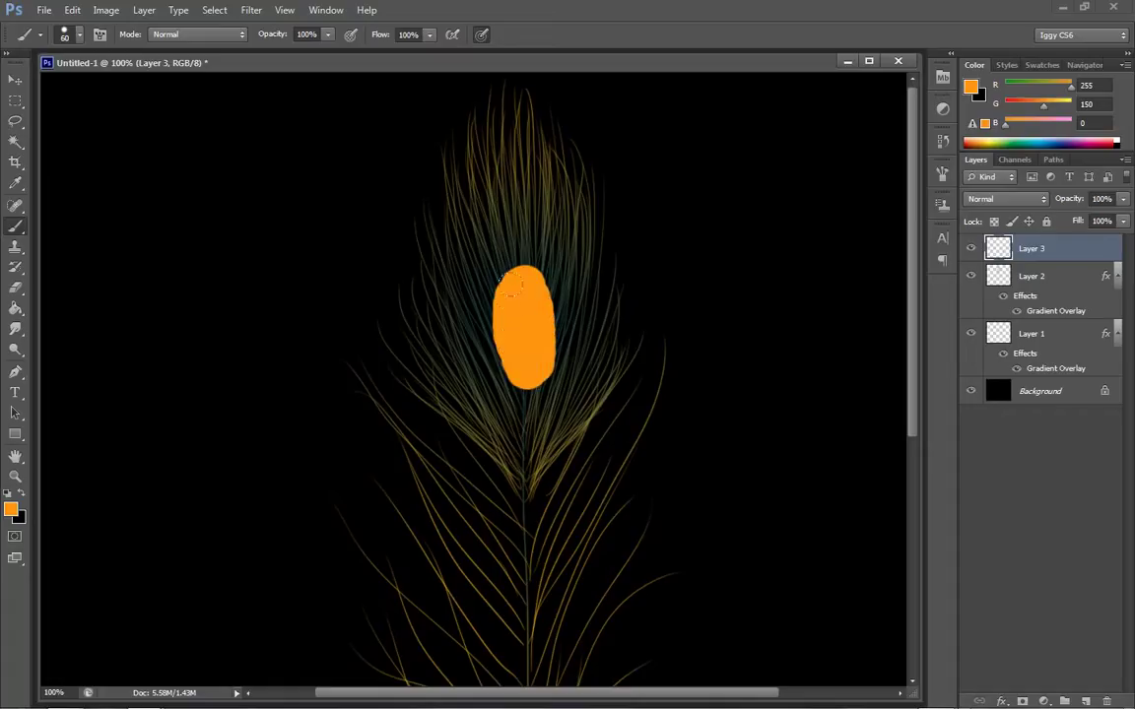
mouse_move(517, 340)
mouse_down()
mouse_move(505, 288)
mouse_move(490, 323)
mouse_move(505, 361)
mouse_move(523, 349)
mouse_move(496, 283)
mouse_up()
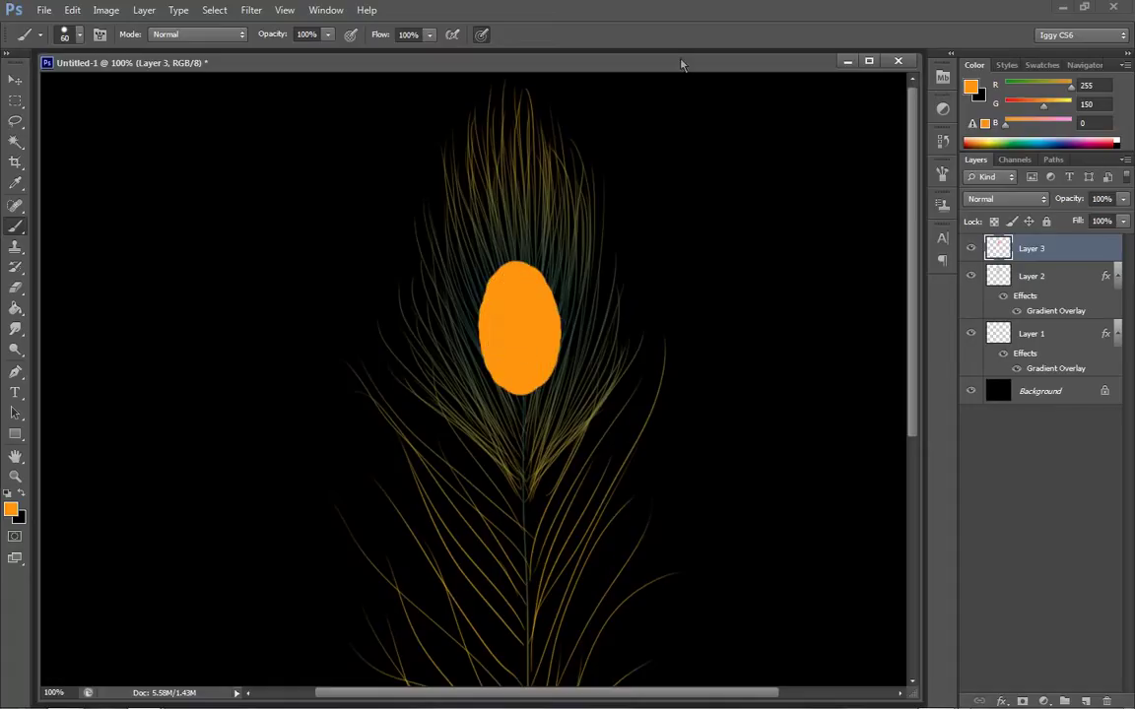
Step: Try different blend modes on Layer 3's orange oval, including Multiply, Color and Linear Dodge, leave it on Vivid Light, and hide the layer
click(1005, 199)
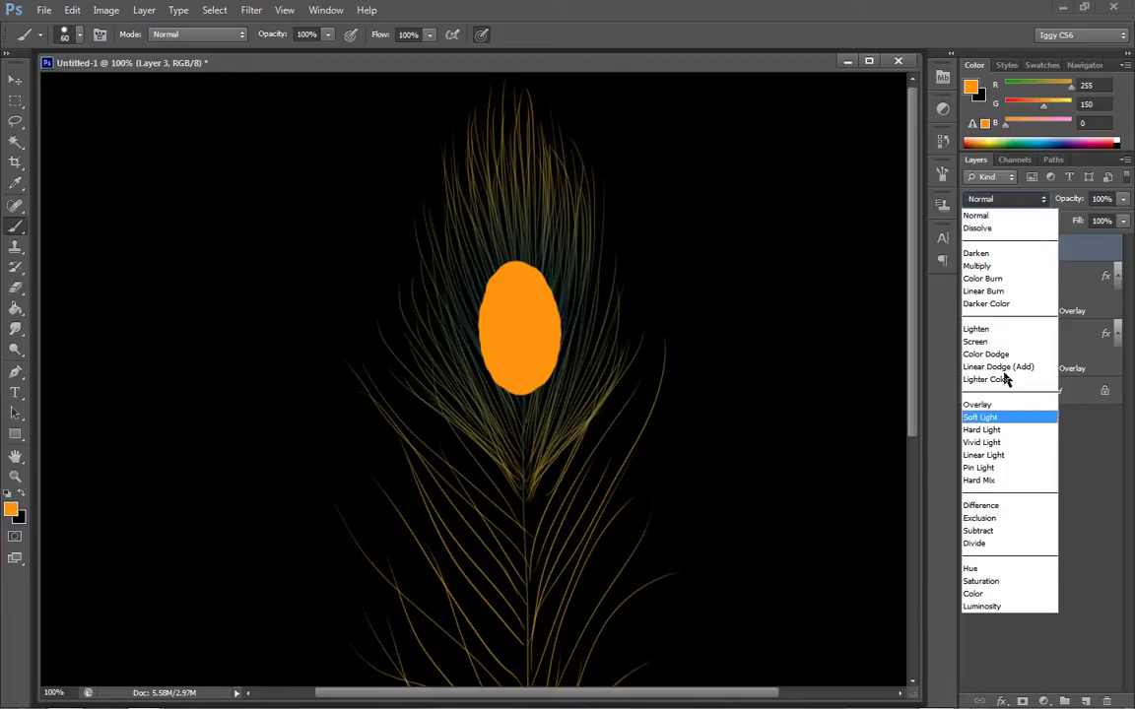
click(985, 266)
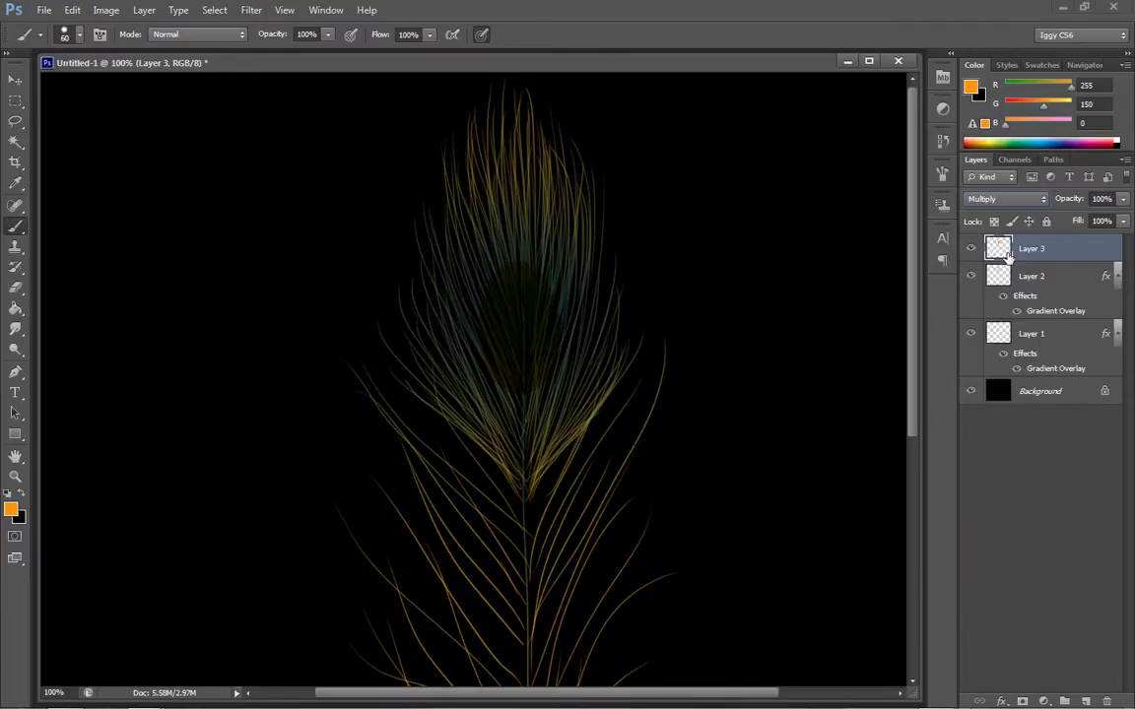
click(1033, 201)
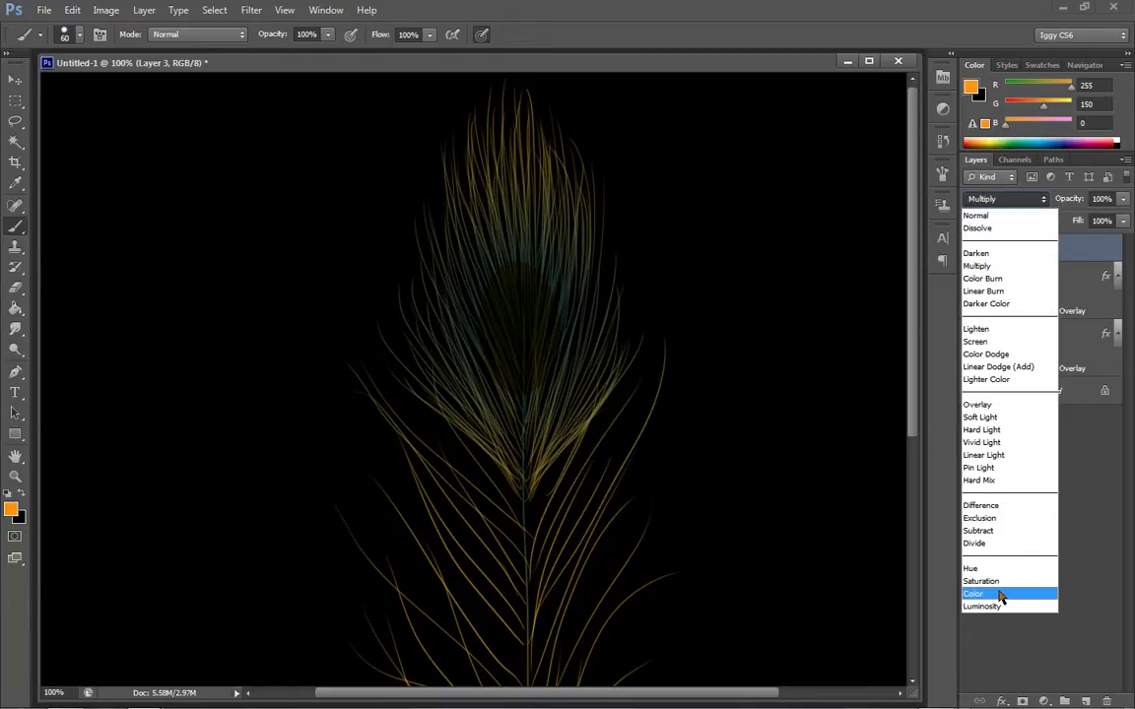
click(1001, 595)
key(Up)
key(Up)
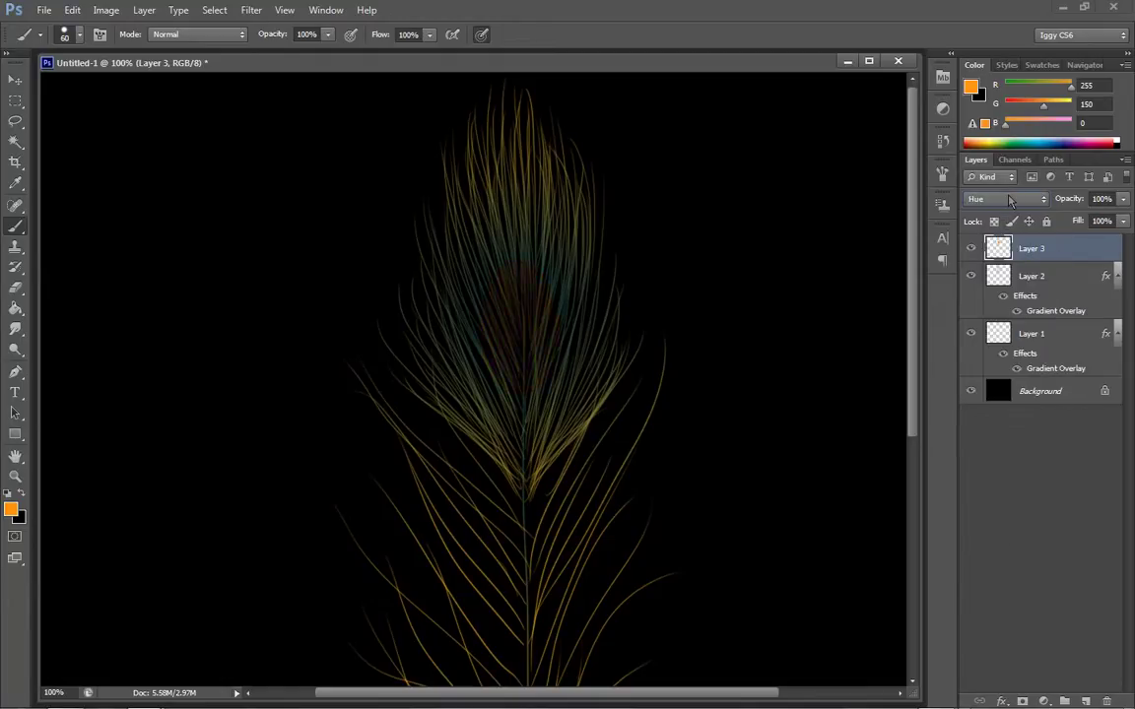
key(Up)
key(Up)
key(Up)
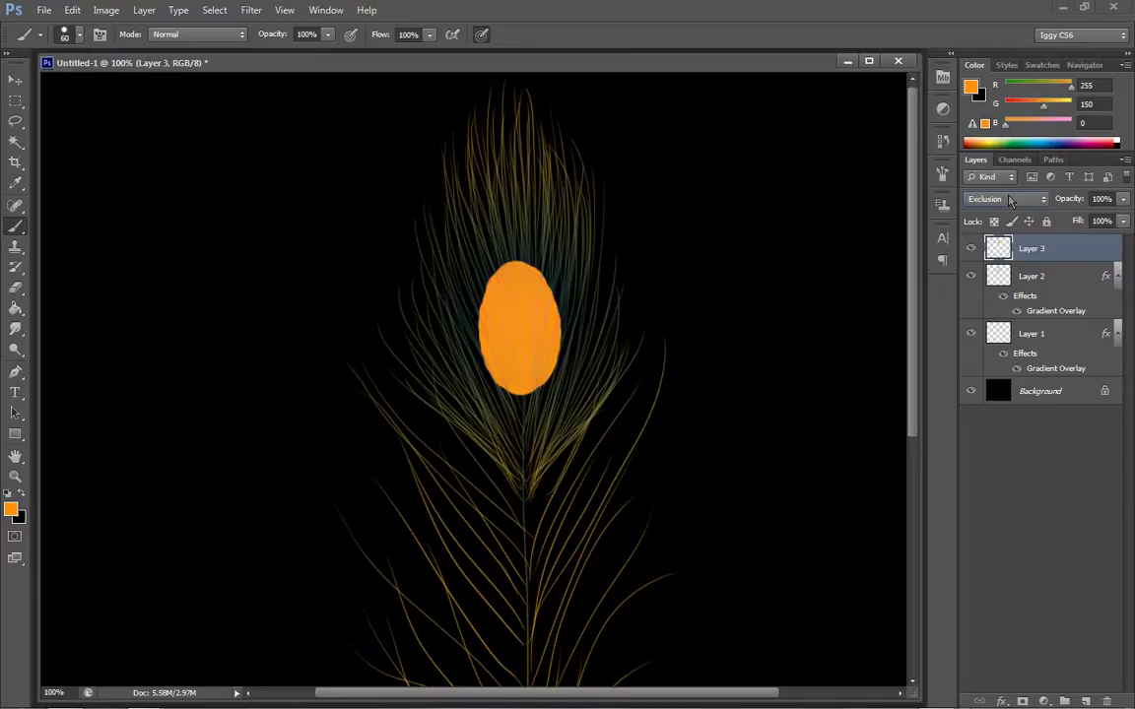
key(Up)
key(Up)
key(Up)
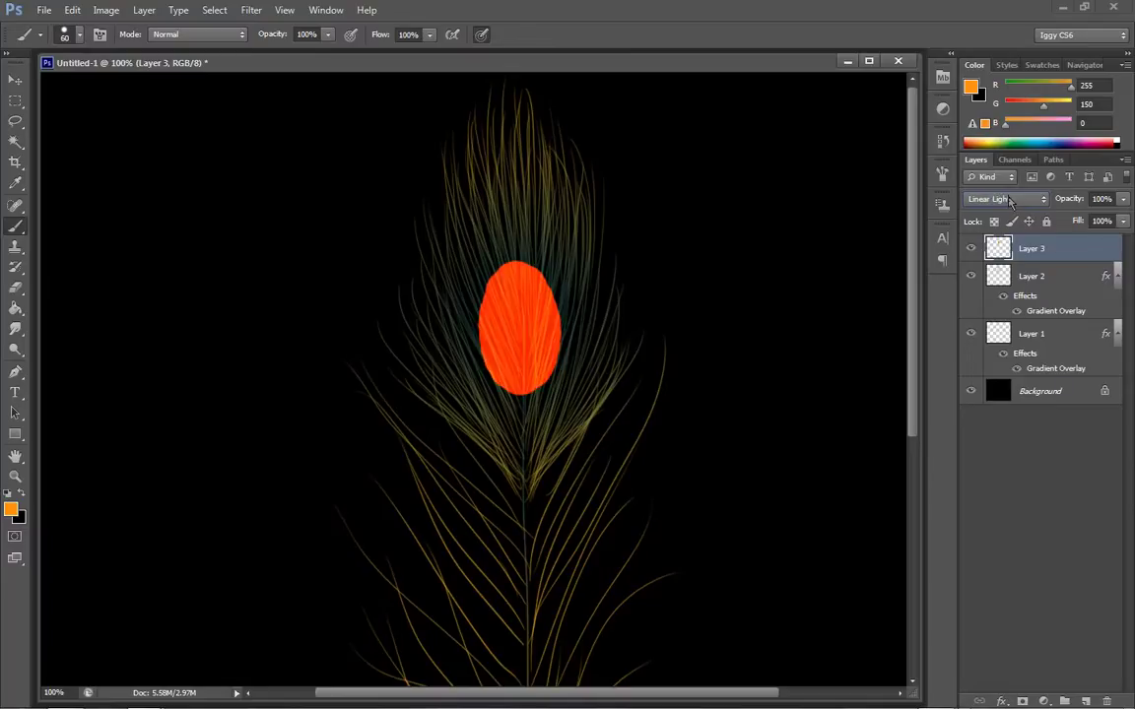
scroll(1010, 202, up, 6)
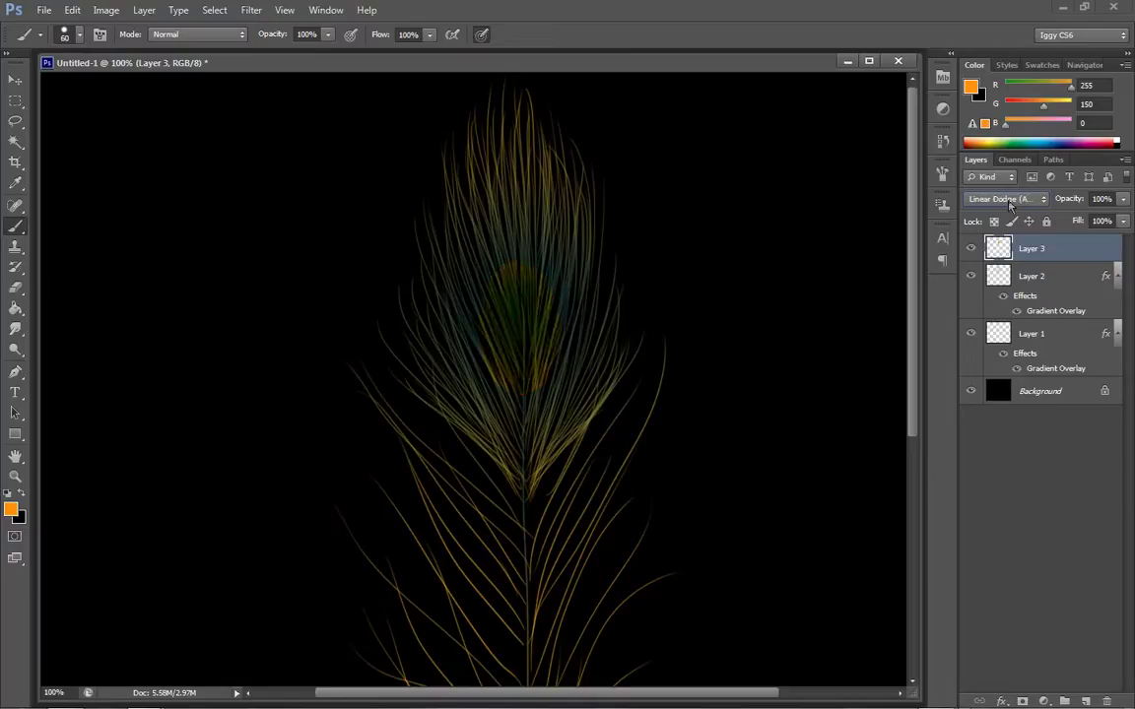
scroll(1009, 202, up, 2)
scroll(1009, 202, down, 2)
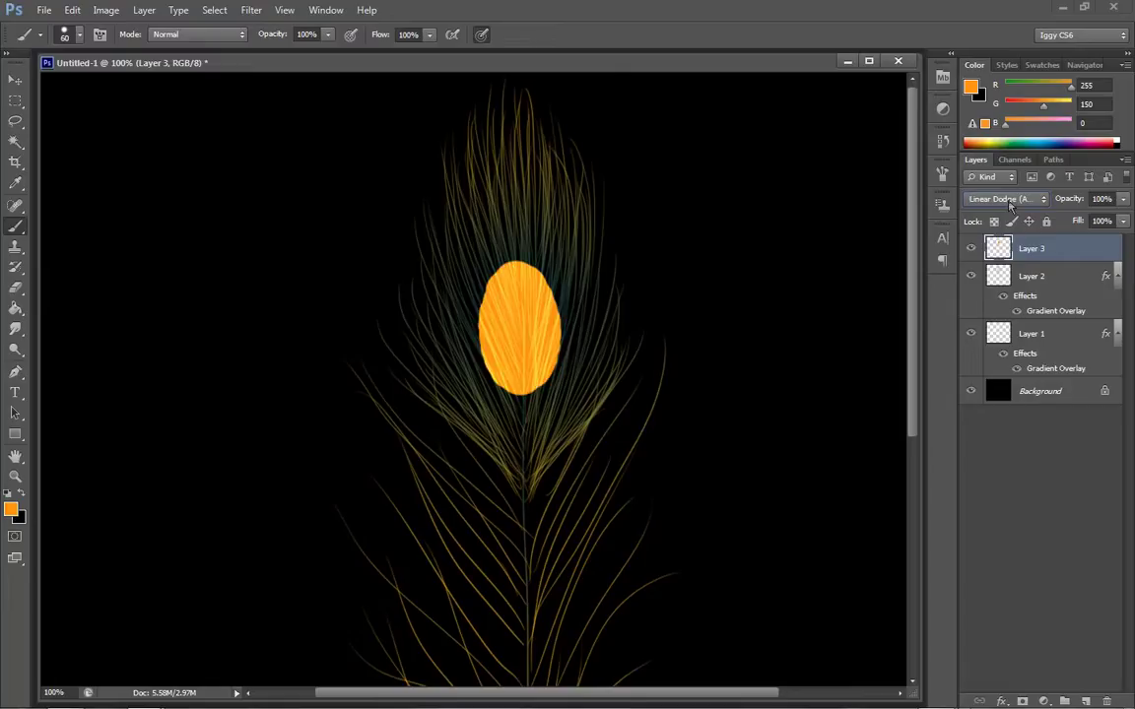
scroll(1010, 204, up, 7)
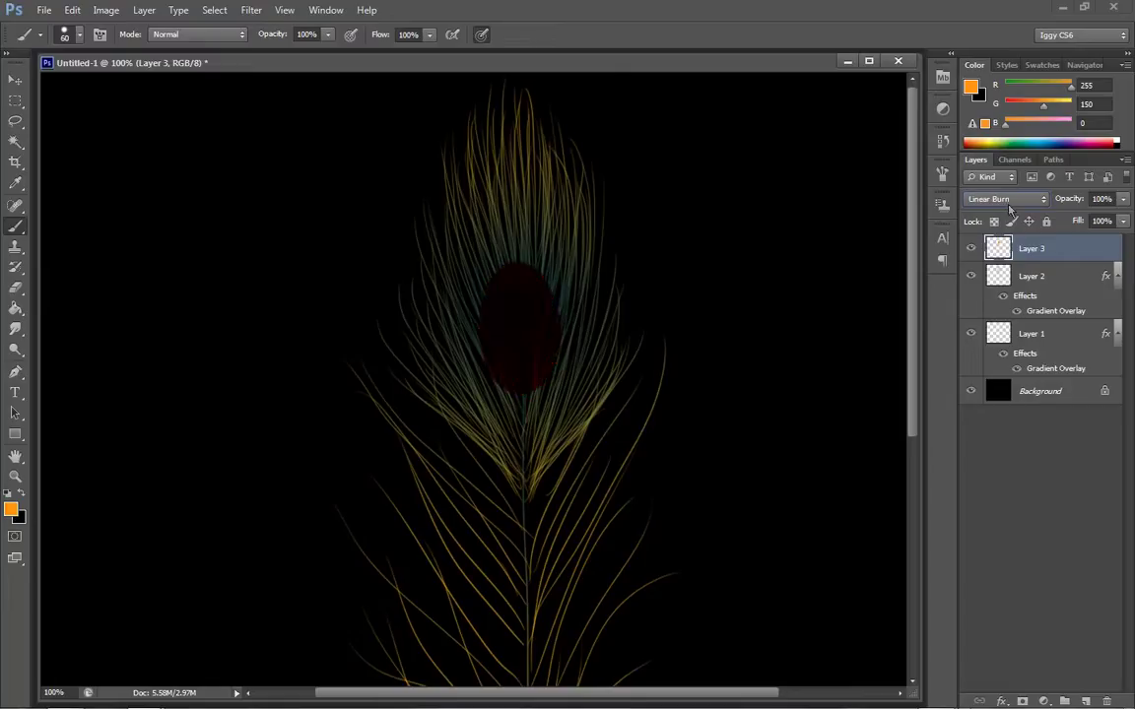
scroll(1010, 202, up, 3)
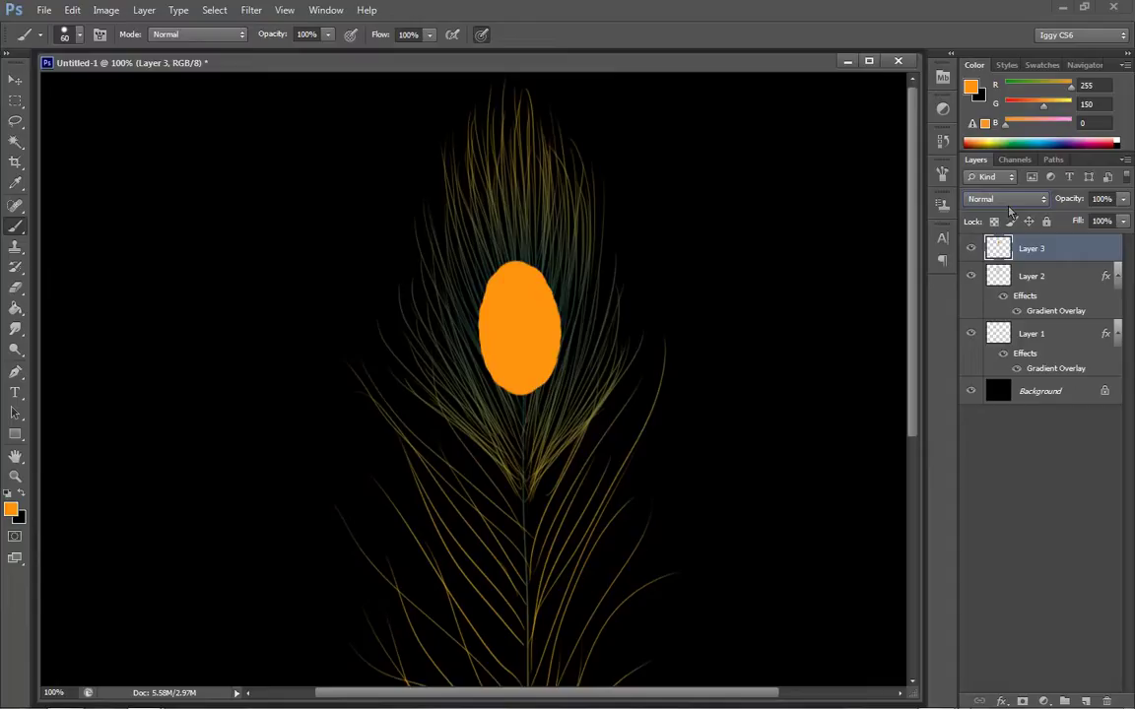
scroll(1009, 202, down, 20)
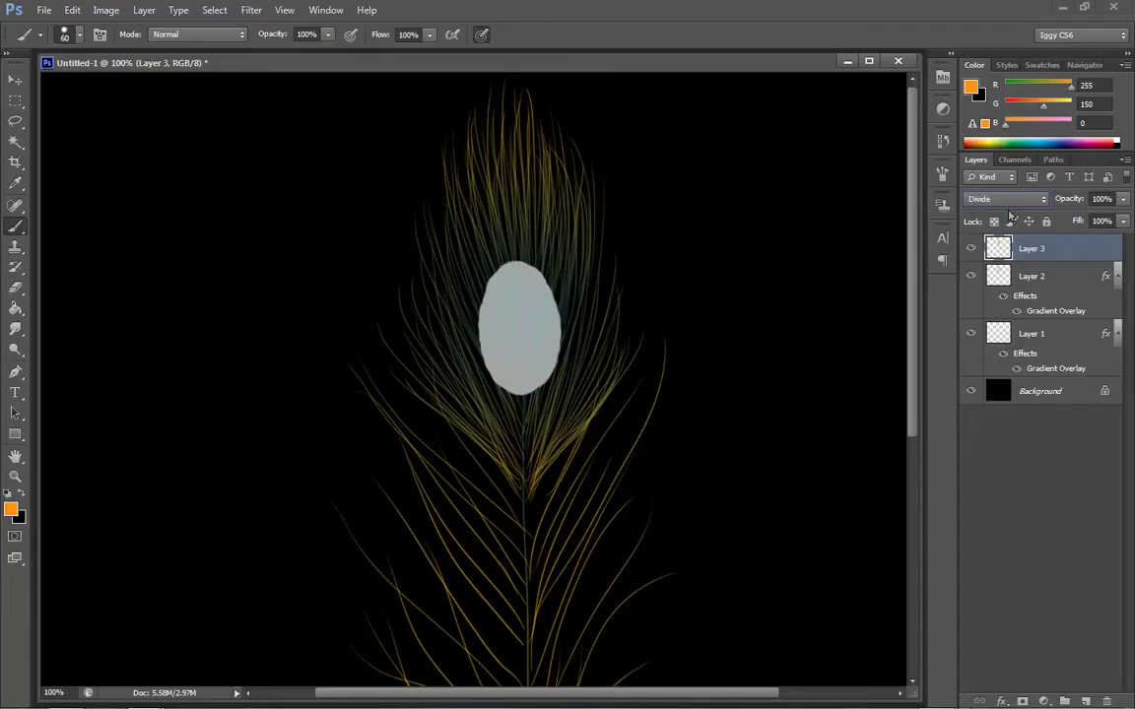
scroll(1010, 207, up, 7)
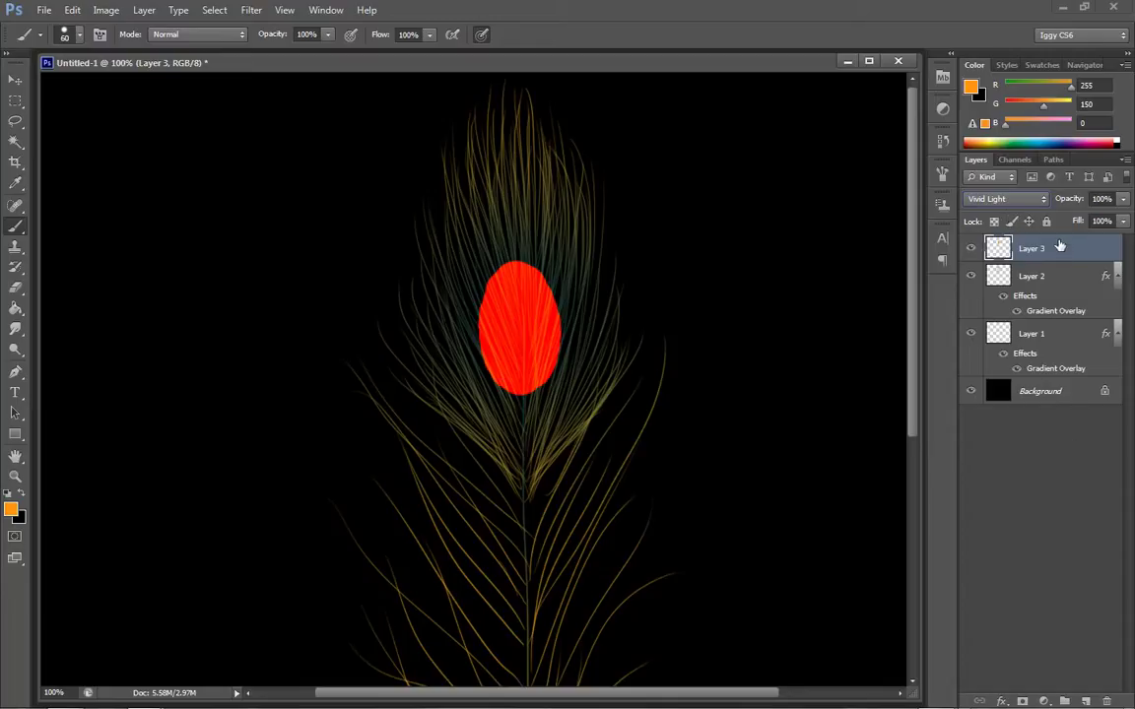
click(971, 249)
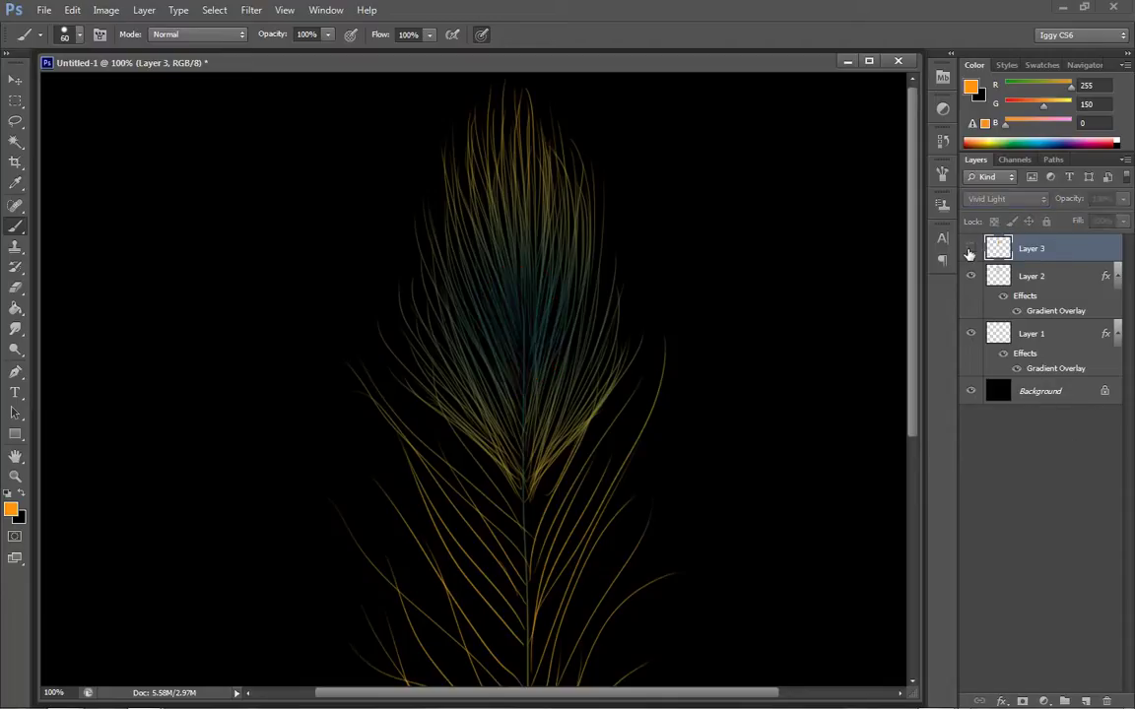
Step: Set the blend mode of the barbs' Layer 2 to Soft Light
click(1033, 279)
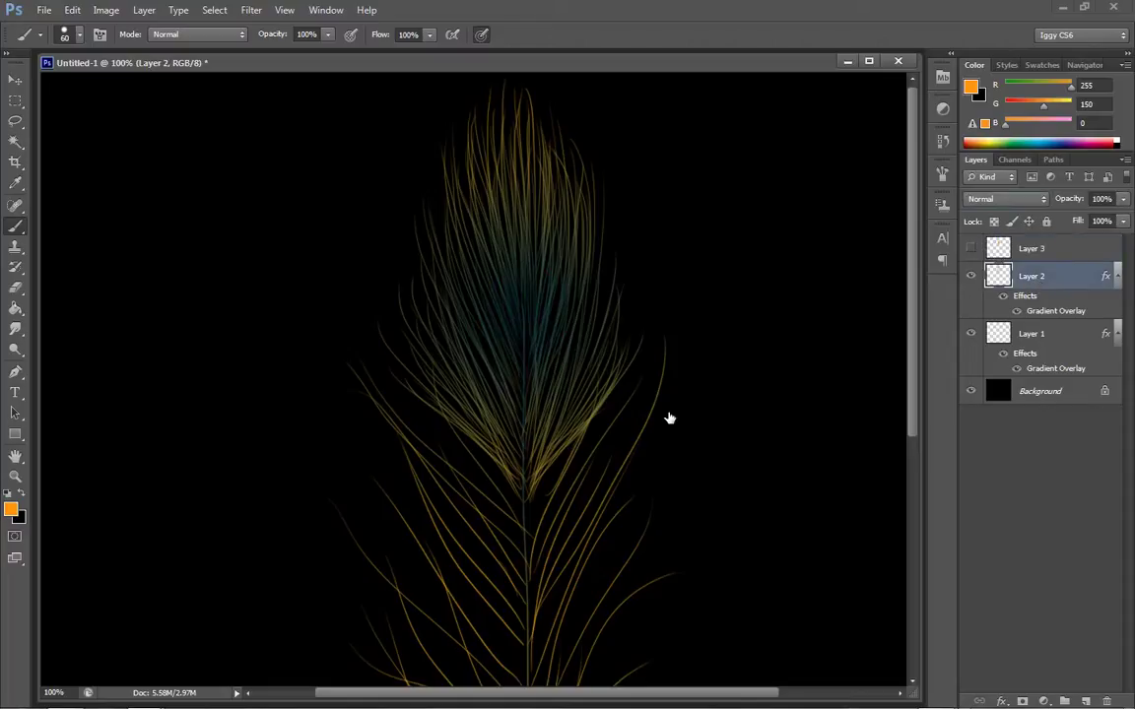
click(991, 203)
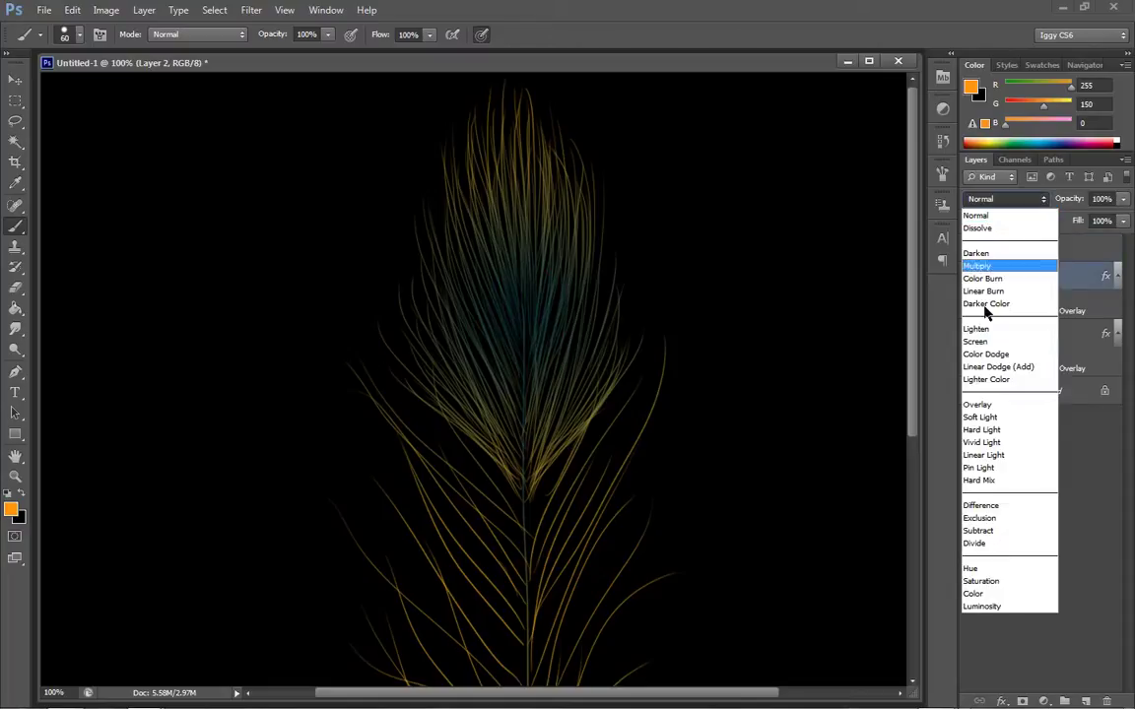
click(992, 419)
mouse_move(508, 281)
mouse_down()
mouse_move(503, 317)
mouse_move(516, 309)
mouse_move(503, 297)
mouse_move(519, 359)
mouse_move(498, 279)
mouse_move(533, 357)
mouse_up()
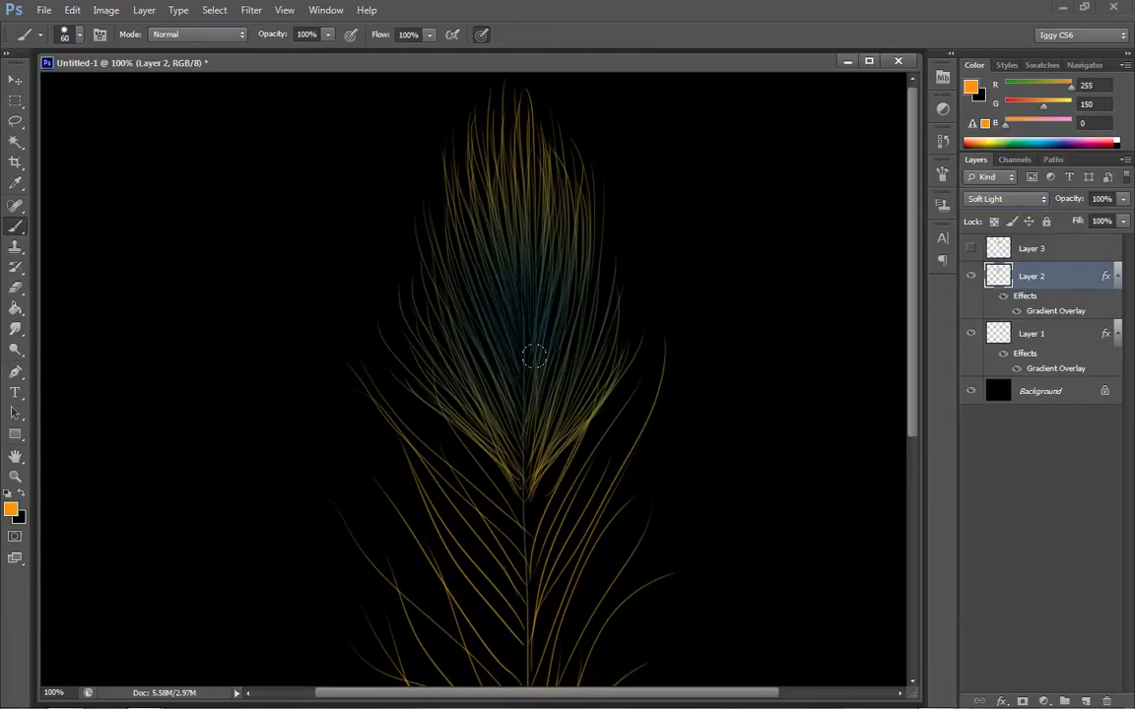
Step: Create an empty Layer 4 directly above the stem's Layer 1 and merge the barbs' Layer 2 down into it
click(986, 333)
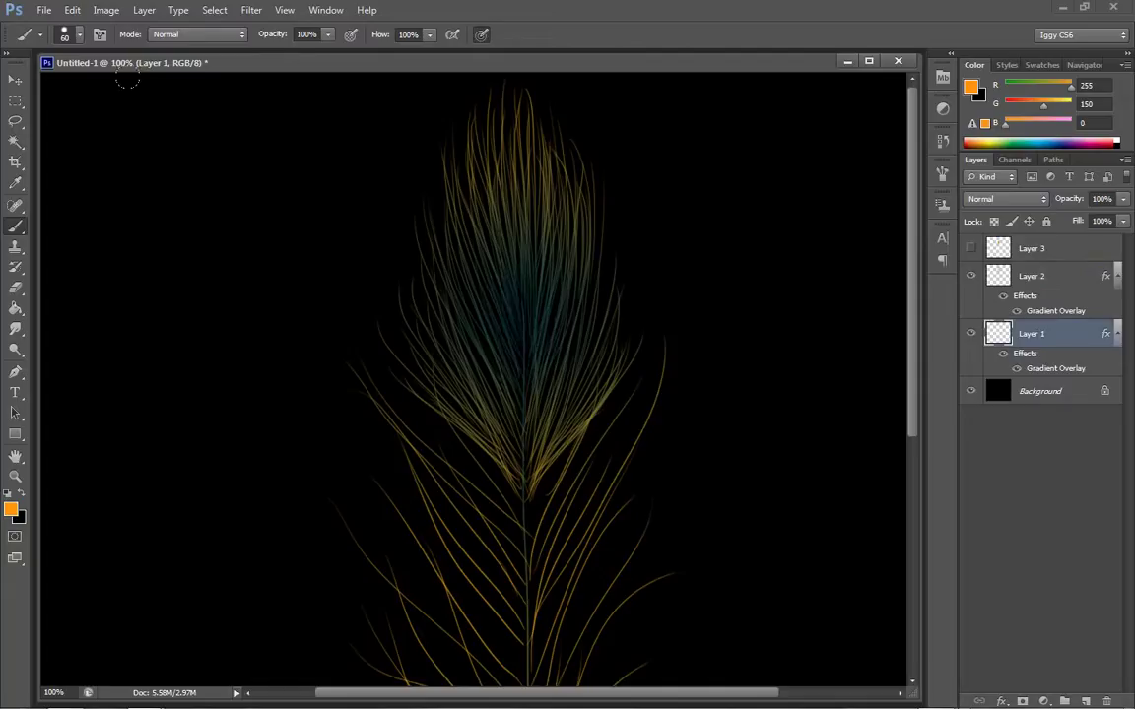
click(146, 11)
mouse_move(250, 28)
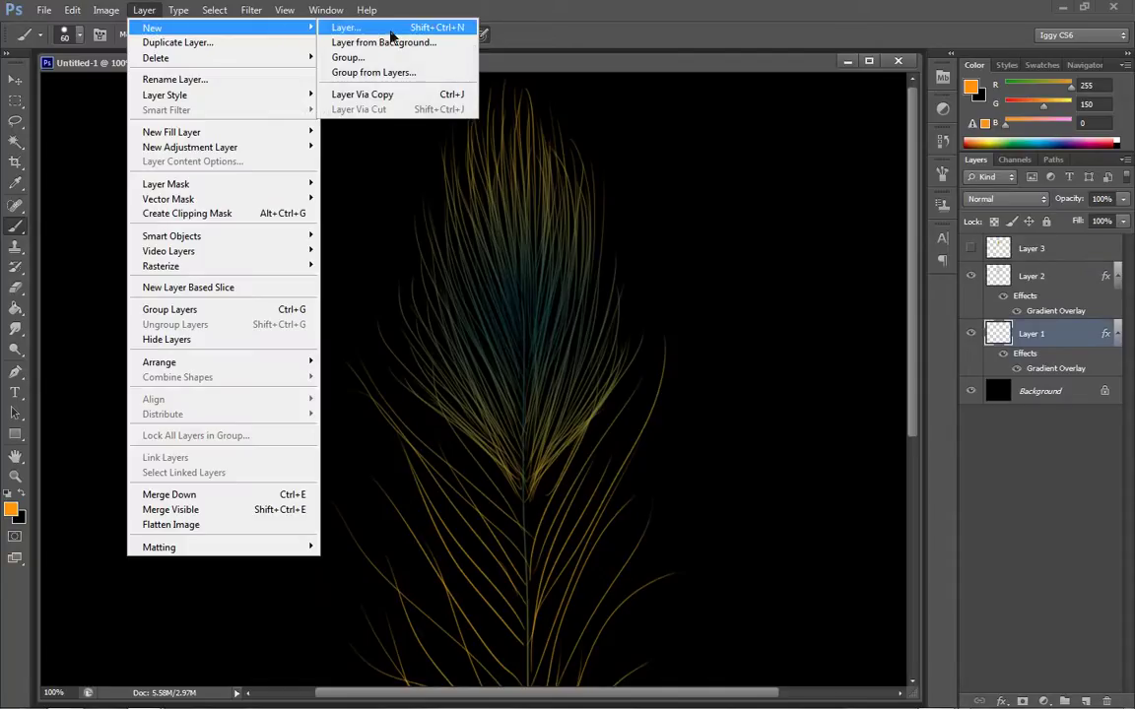
click(347, 28)
click(696, 216)
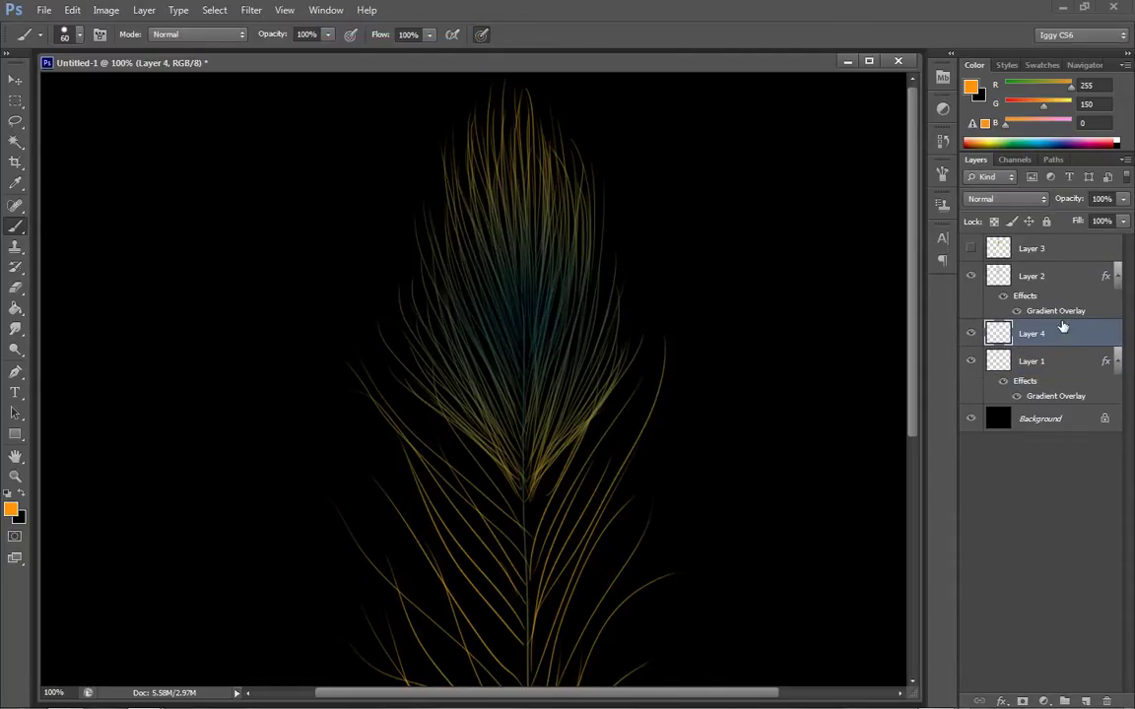
click(1052, 278)
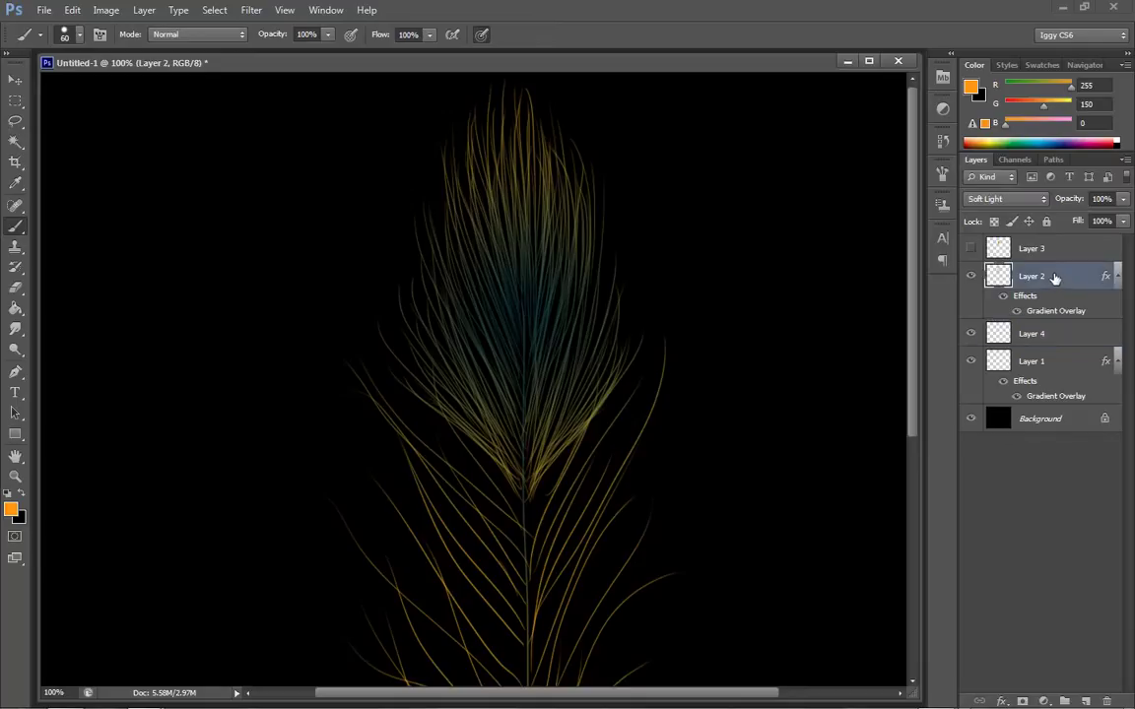
key(ctrl+e)
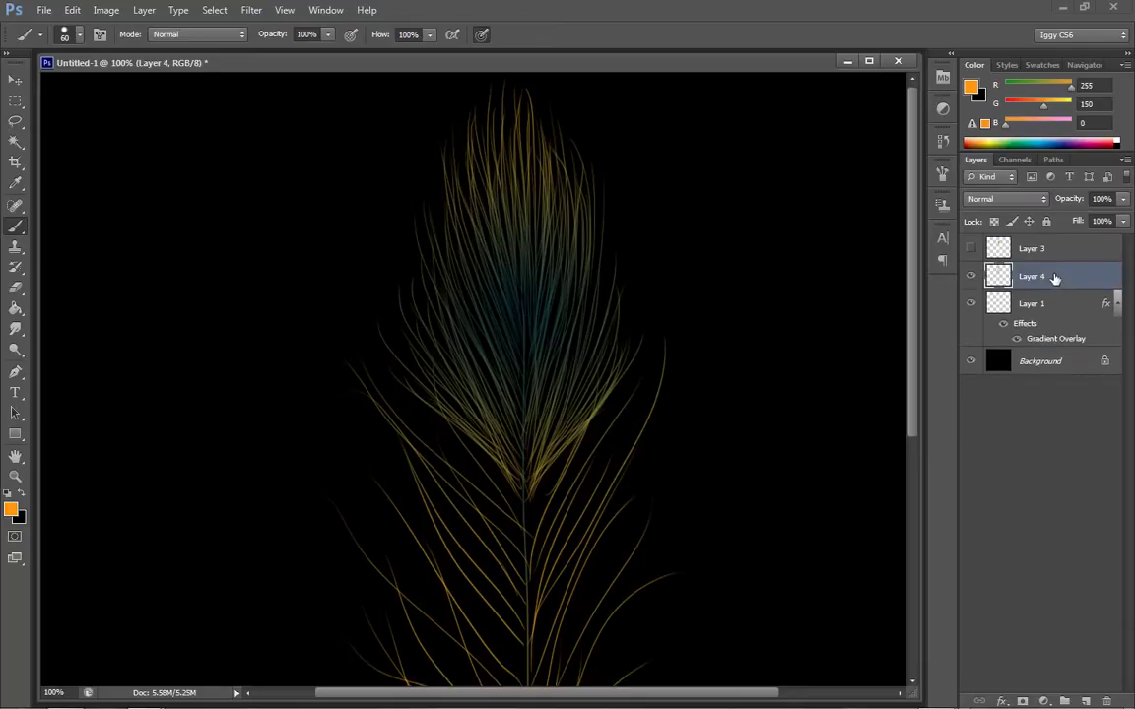
Step: Lock Layer 4's transparent pixels and paint an orange oval over the barbs' teal center
click(997, 222)
click(997, 222)
click(996, 223)
mouse_move(582, 317)
mouse_down()
mouse_move(588, 362)
mouse_move(560, 228)
mouse_move(539, 253)
mouse_move(552, 234)
mouse_move(544, 278)
mouse_move(546, 231)
mouse_move(445, 194)
mouse_move(532, 389)
mouse_up()
key(ctrl+z)
drag(603, 274, 614, 300)
mouse_move(511, 315)
mouse_down()
mouse_move(519, 344)
mouse_move(511, 301)
mouse_move(499, 344)
mouse_move(518, 359)
mouse_move(504, 294)
mouse_move(508, 376)
mouse_move(526, 312)
mouse_move(488, 335)
mouse_move(518, 354)
mouse_up()
key(ctrl+z)
mouse_move(520, 325)
mouse_down()
mouse_move(505, 376)
mouse_move(497, 307)
mouse_move(523, 362)
mouse_move(496, 307)
mouse_move(521, 314)
mouse_move(490, 344)
mouse_move(524, 364)
mouse_move(490, 319)
mouse_move(526, 340)
mouse_move(510, 382)
mouse_up()
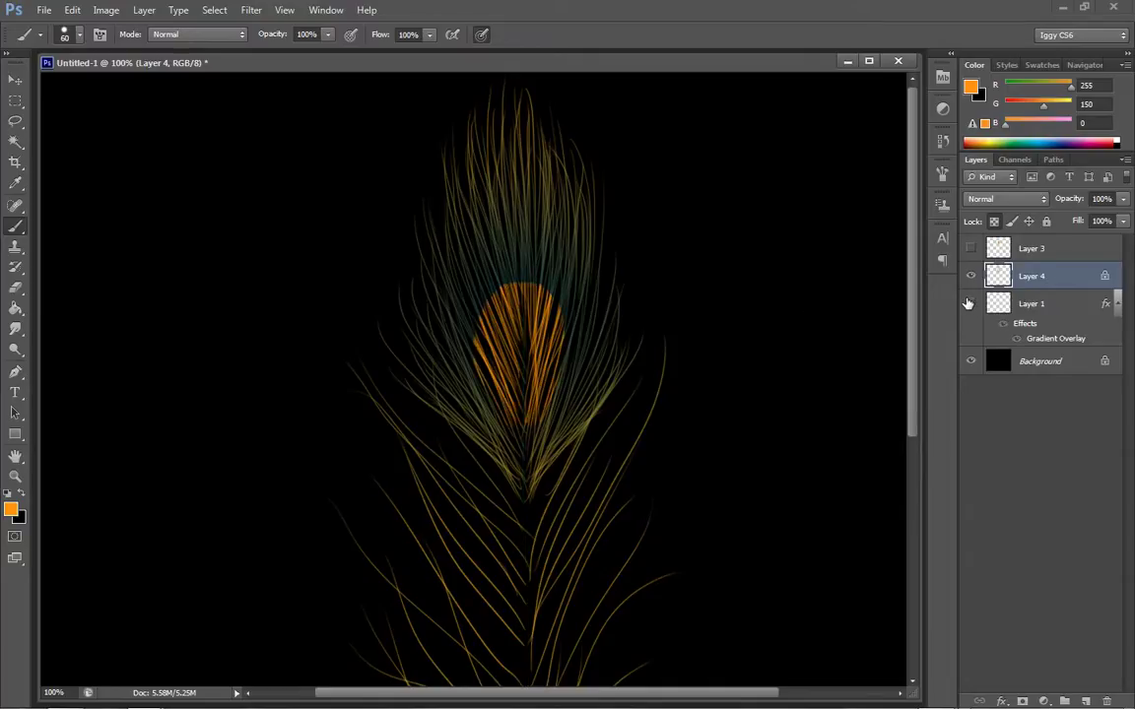
Step: Try an orange brush stroke on the stem's Layer 1, and undo the orange painting on the stem and barbs
click(1035, 303)
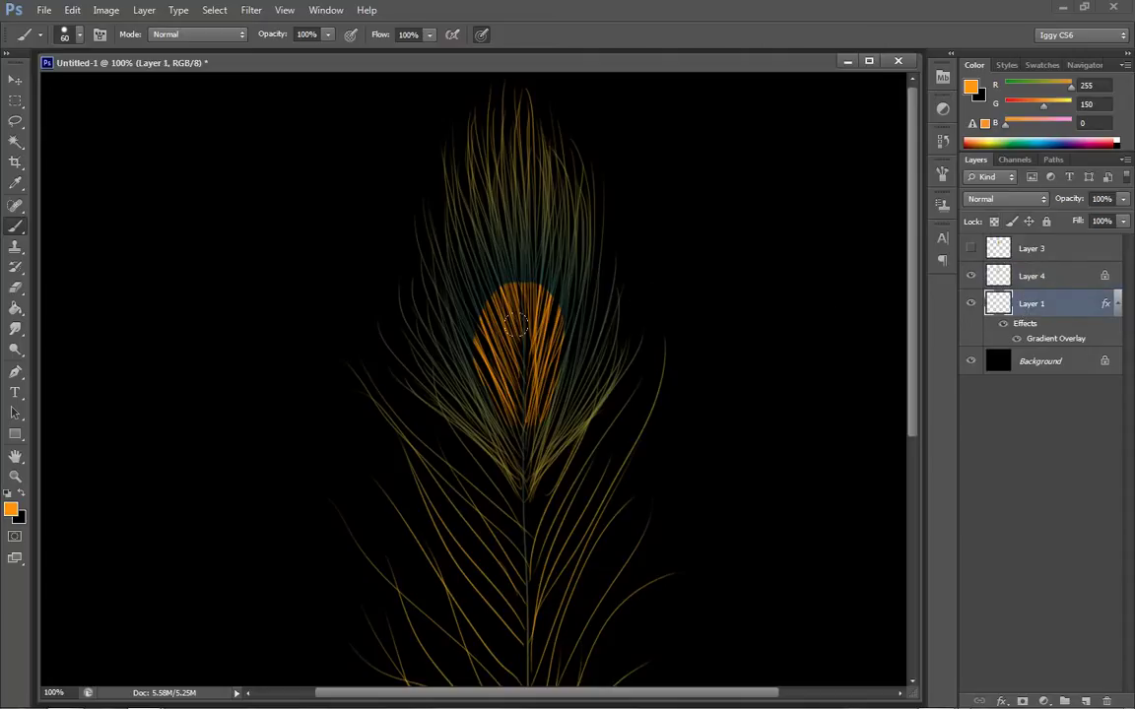
mouse_move(517, 324)
mouse_down()
mouse_move(523, 335)
mouse_move(517, 318)
mouse_up()
key(ctrl+z)
key(ctrl+z)
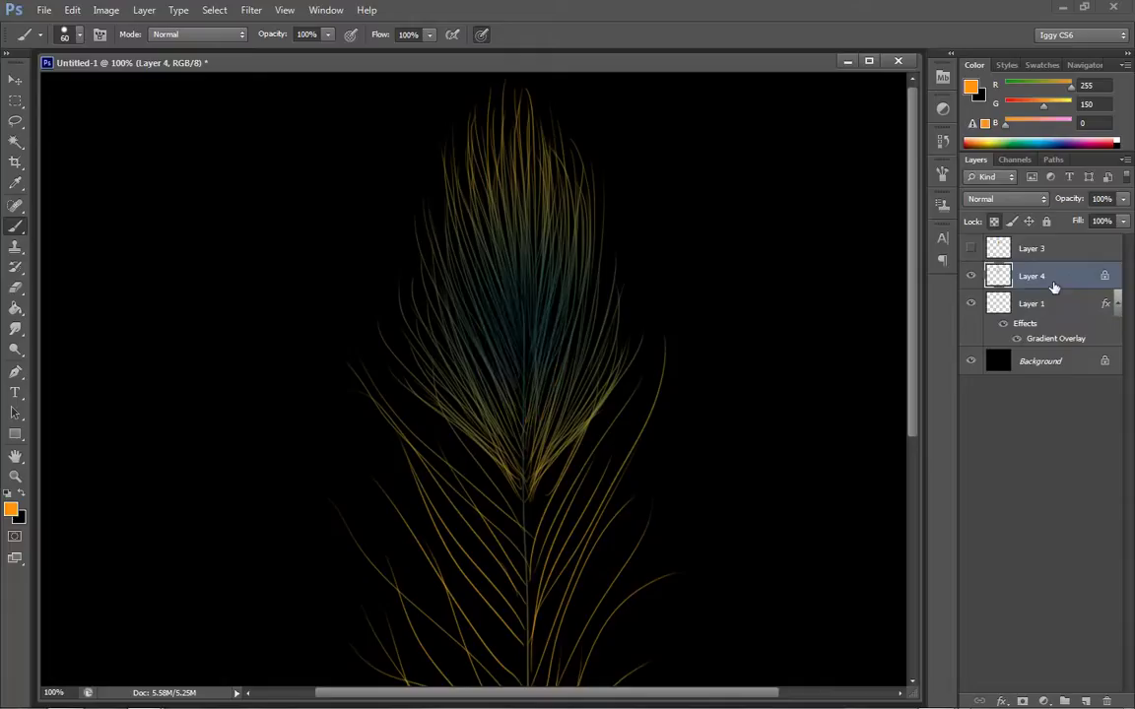
Step: Create an empty Layer 5 directly above the Background layer
click(1043, 363)
click(144, 10)
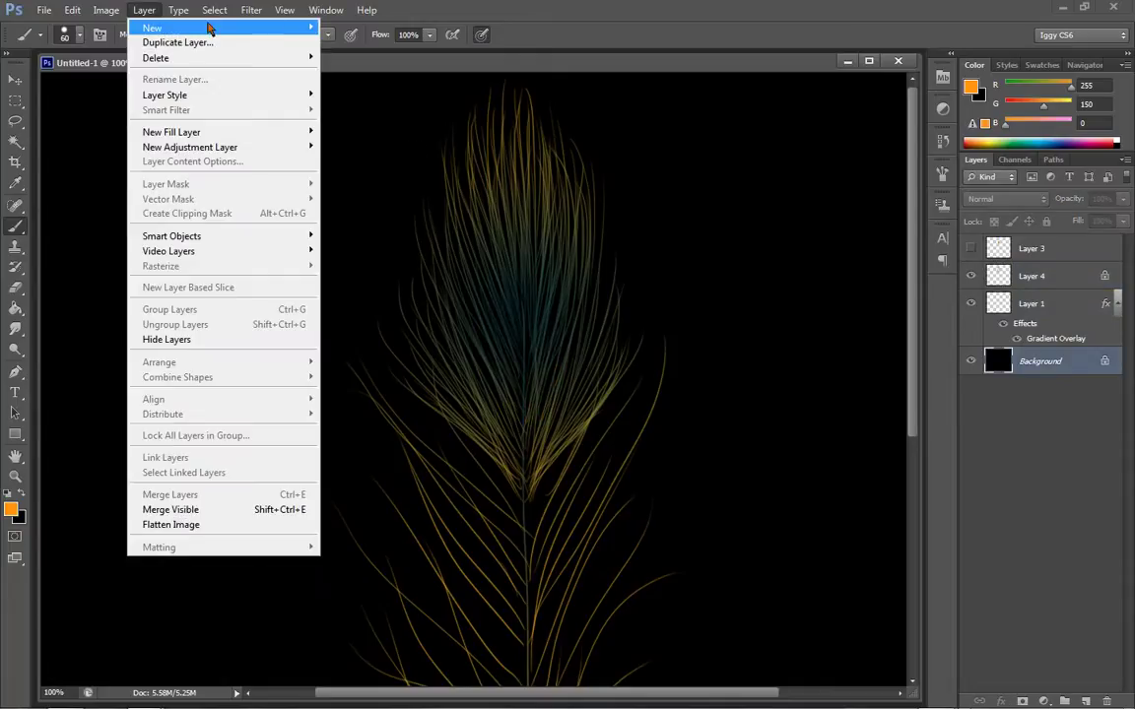
mouse_move(274, 32)
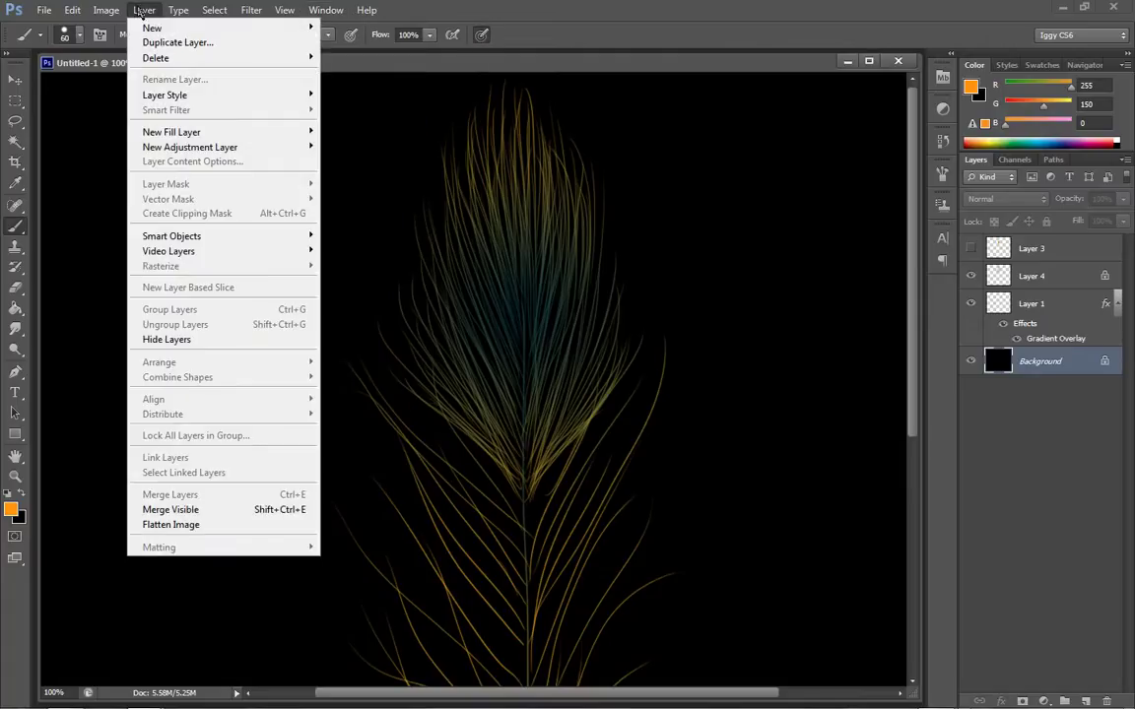
click(344, 28)
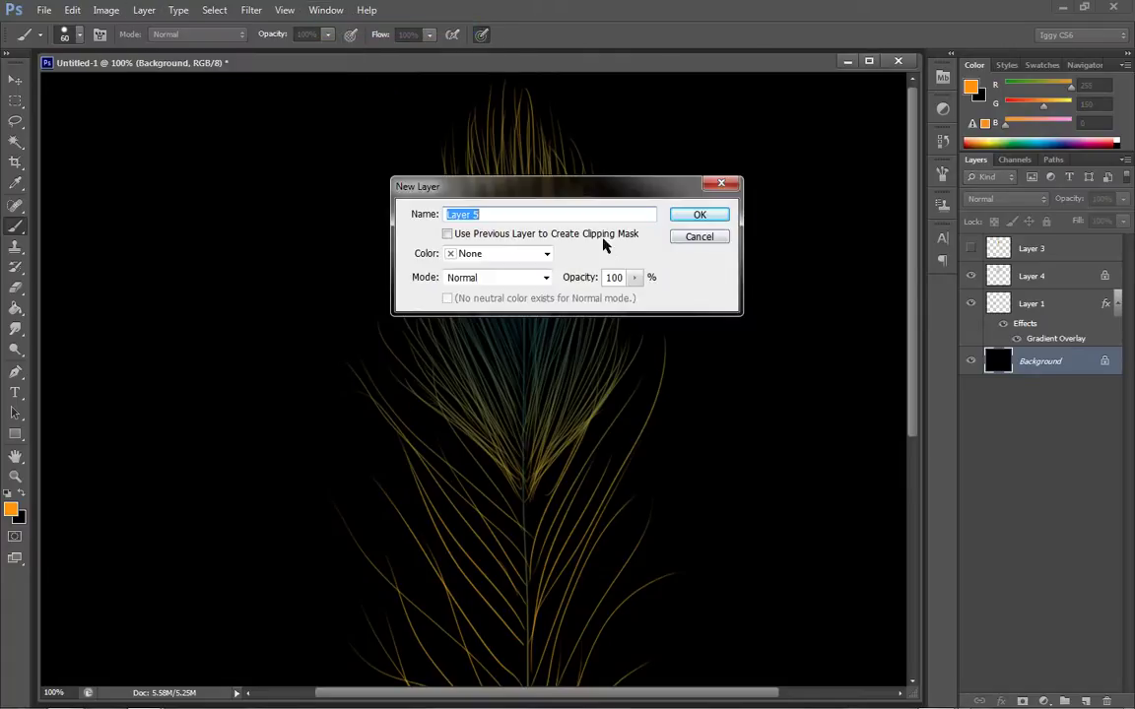
click(698, 216)
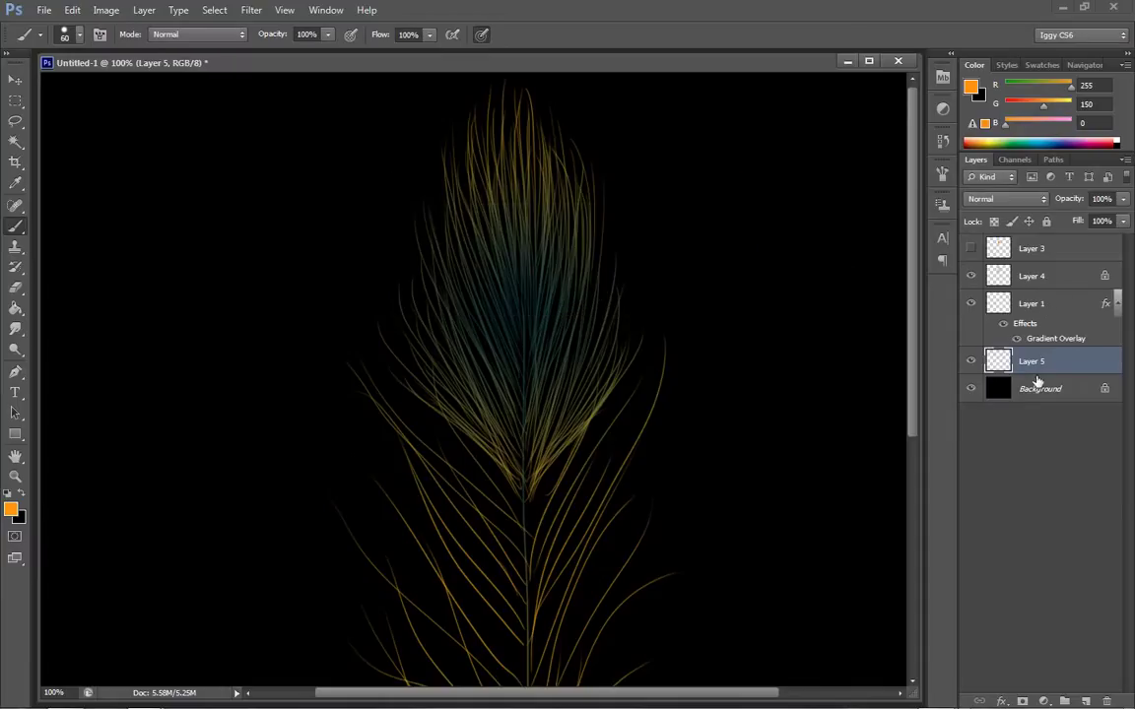
Step: Merge the stem's Layer 1 and the barbs' Layer 4 down into Layer 5
click(1084, 299)
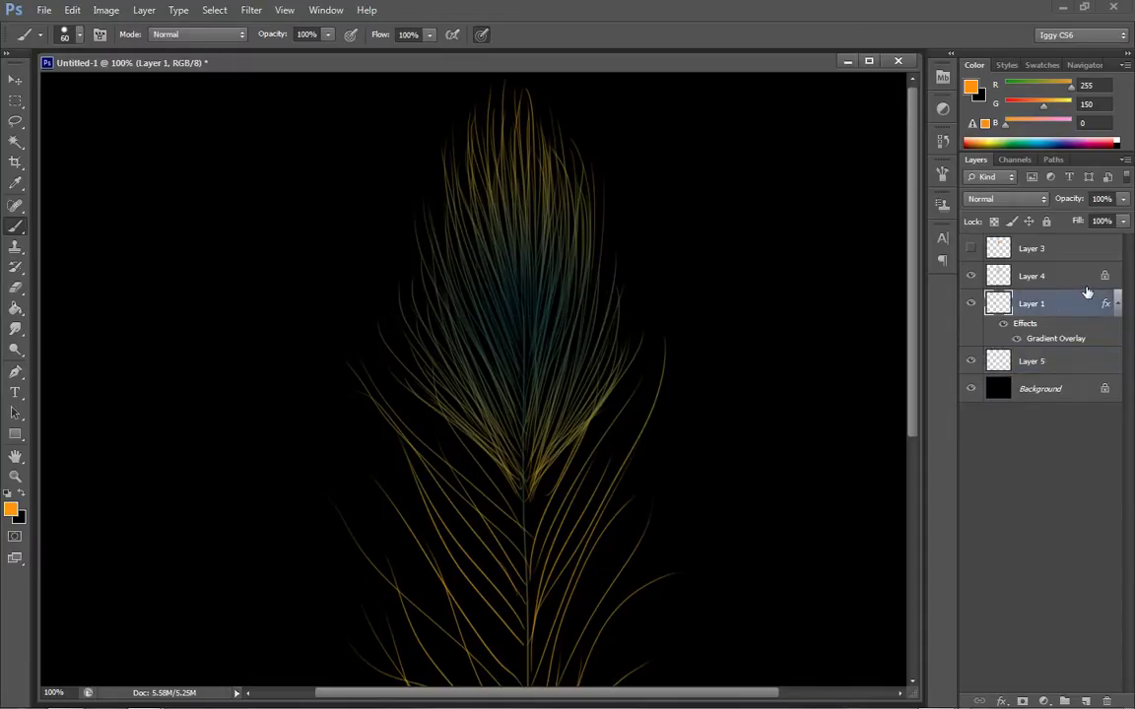
key(ctrl+e)
click(1060, 278)
key(ctrl+e)
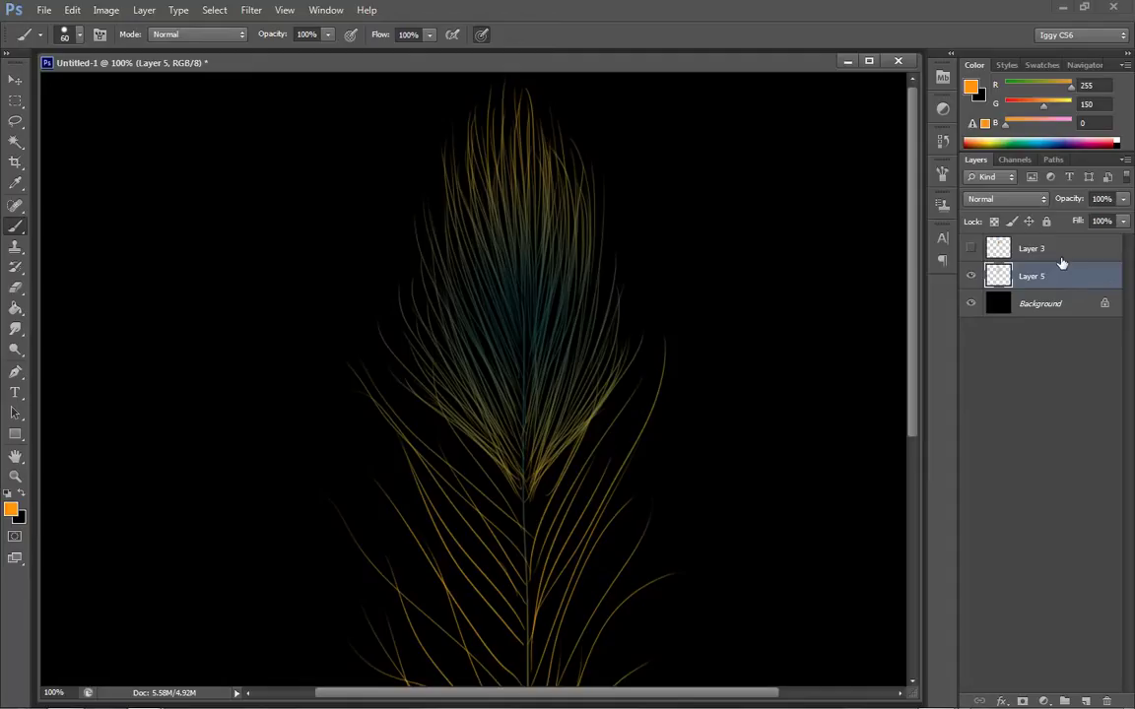
Step: Lock Layer 5's transparent pixels and paint an orange upright oval over the barbs and stem at the feather's teal center
click(995, 221)
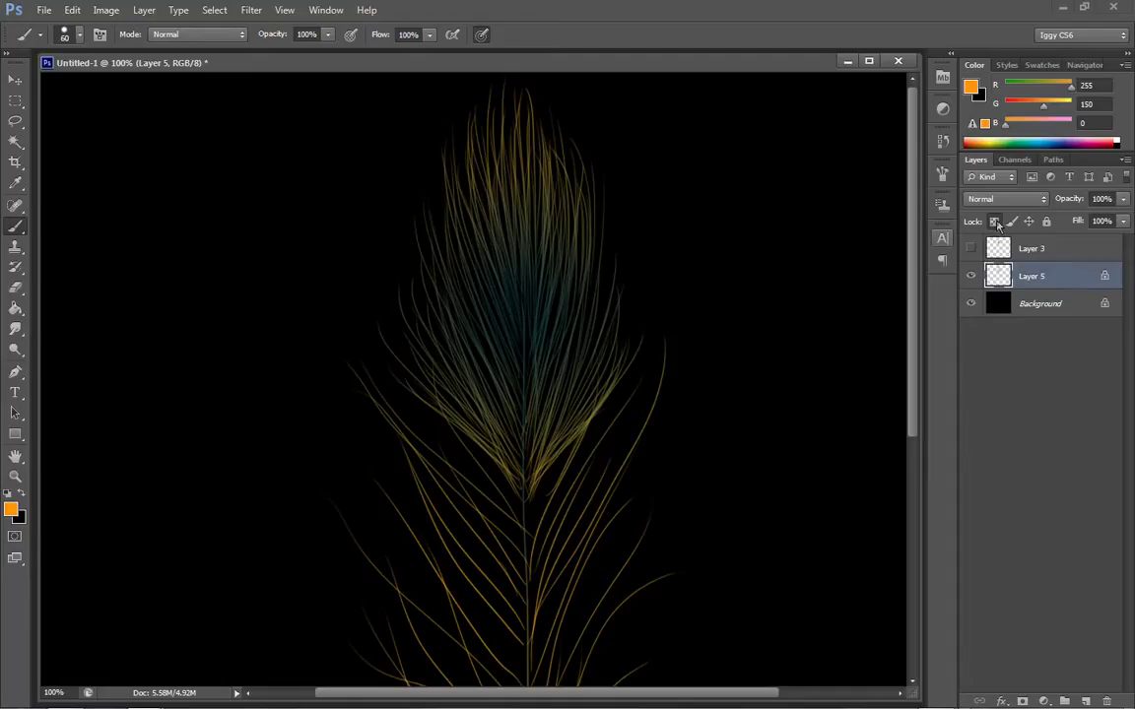
mouse_move(507, 306)
mouse_down()
mouse_move(501, 352)
mouse_move(524, 315)
mouse_move(496, 307)
mouse_move(520, 347)
mouse_move(509, 305)
mouse_move(510, 369)
mouse_move(507, 304)
mouse_move(521, 340)
mouse_up()
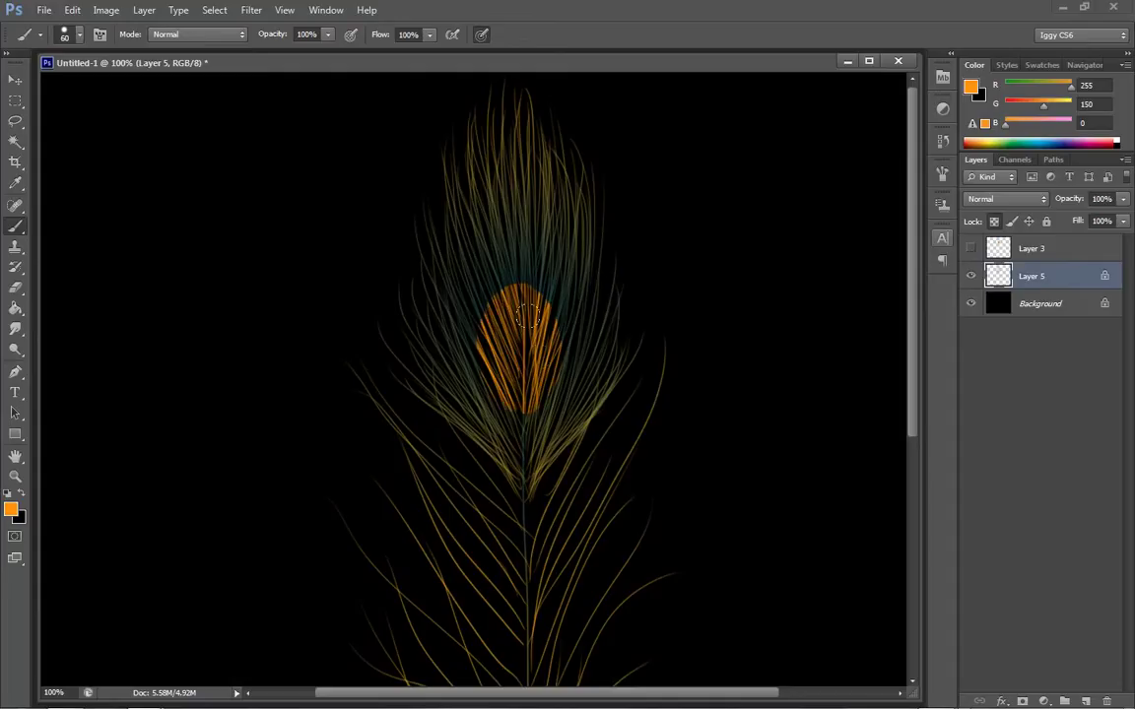
Step: Set the foreground color to cyan with RGB values 0, 246, 255 and paint a ring around the orange oval with a 25 px brush
key(i)
click(970, 87)
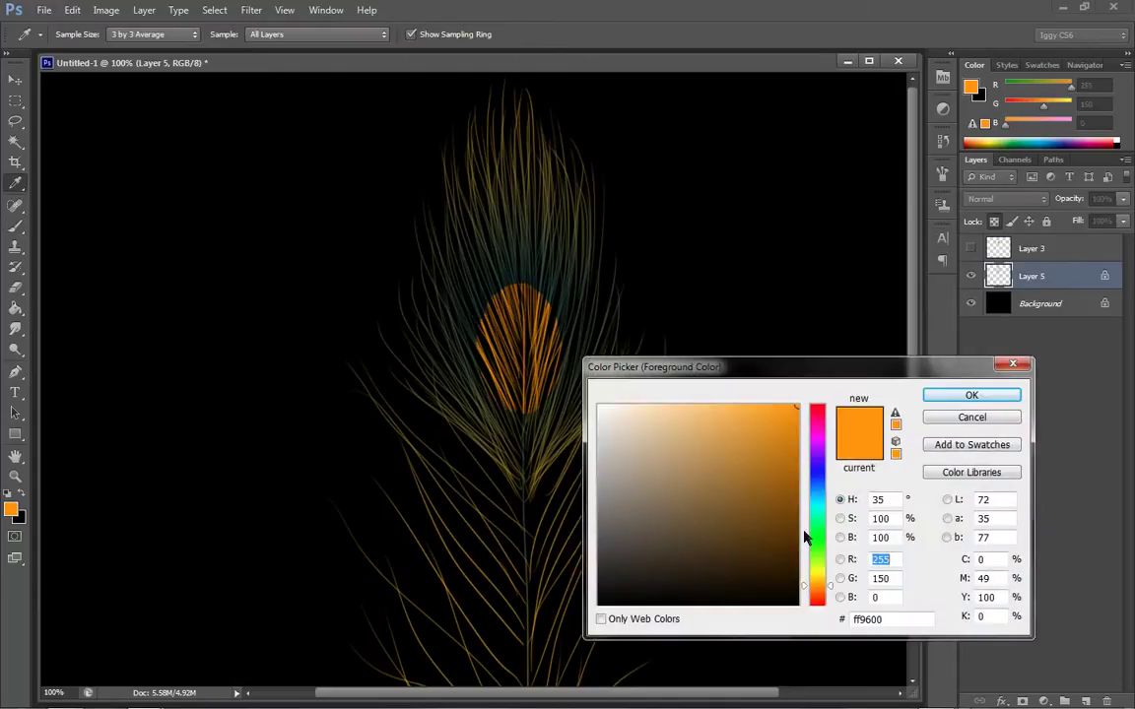
drag(819, 487, 814, 506)
click(947, 395)
key(b)
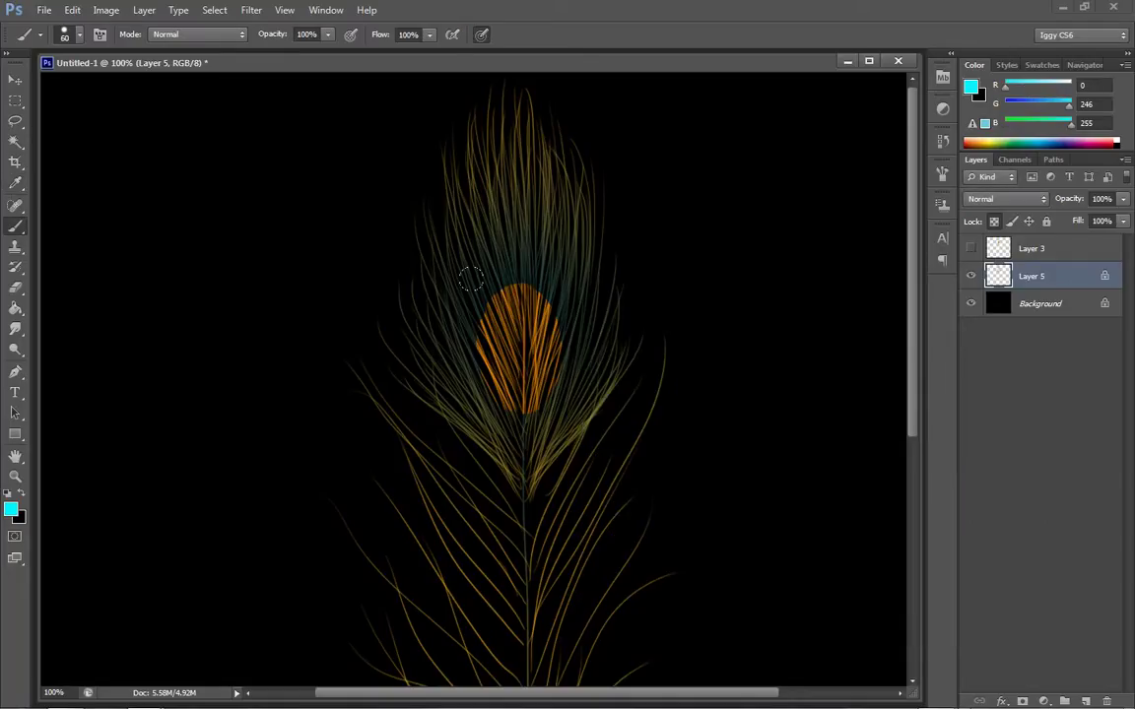
mouse_move(493, 288)
mouse_down()
mouse_move(476, 316)
mouse_move(484, 388)
mouse_move(505, 407)
mouse_move(534, 407)
mouse_move(557, 381)
mouse_move(551, 319)
mouse_move(532, 296)
mouse_move(489, 298)
mouse_move(501, 287)
mouse_up()
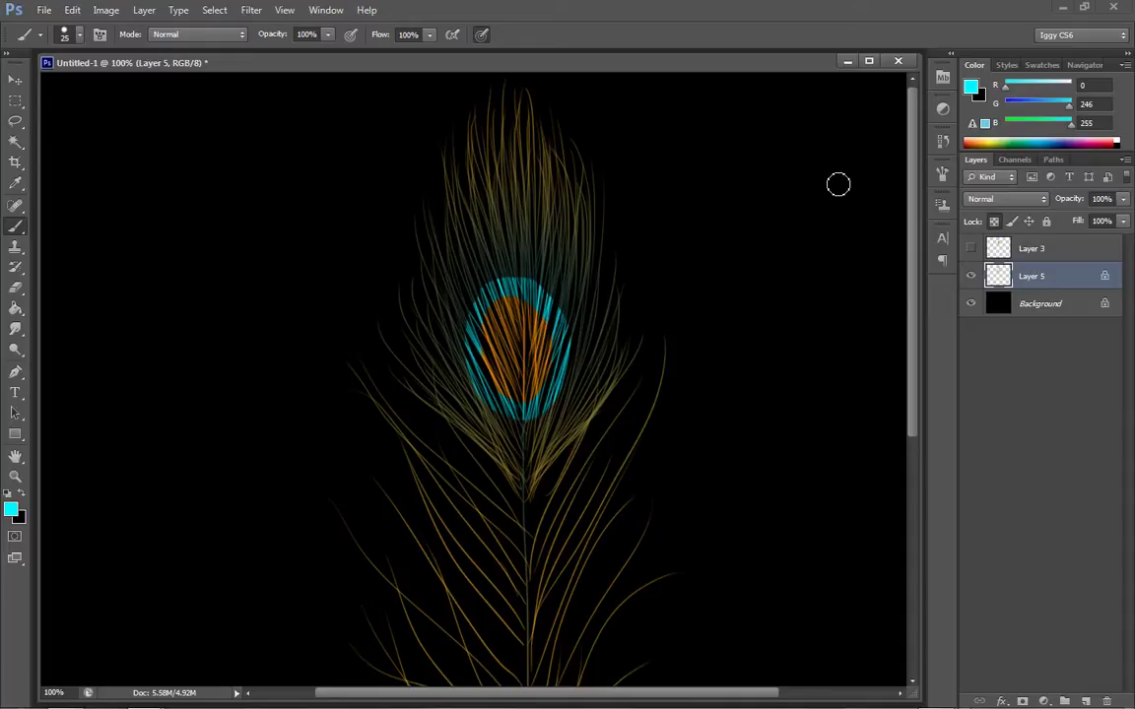
Step: Set the foreground color to blue with RGB values 0, 30, 255 and paint a spot in the lower center of the orange oval
mouse_move(535, 355)
mouse_down()
mouse_move(522, 368)
mouse_move(518, 345)
mouse_move(516, 372)
mouse_up()
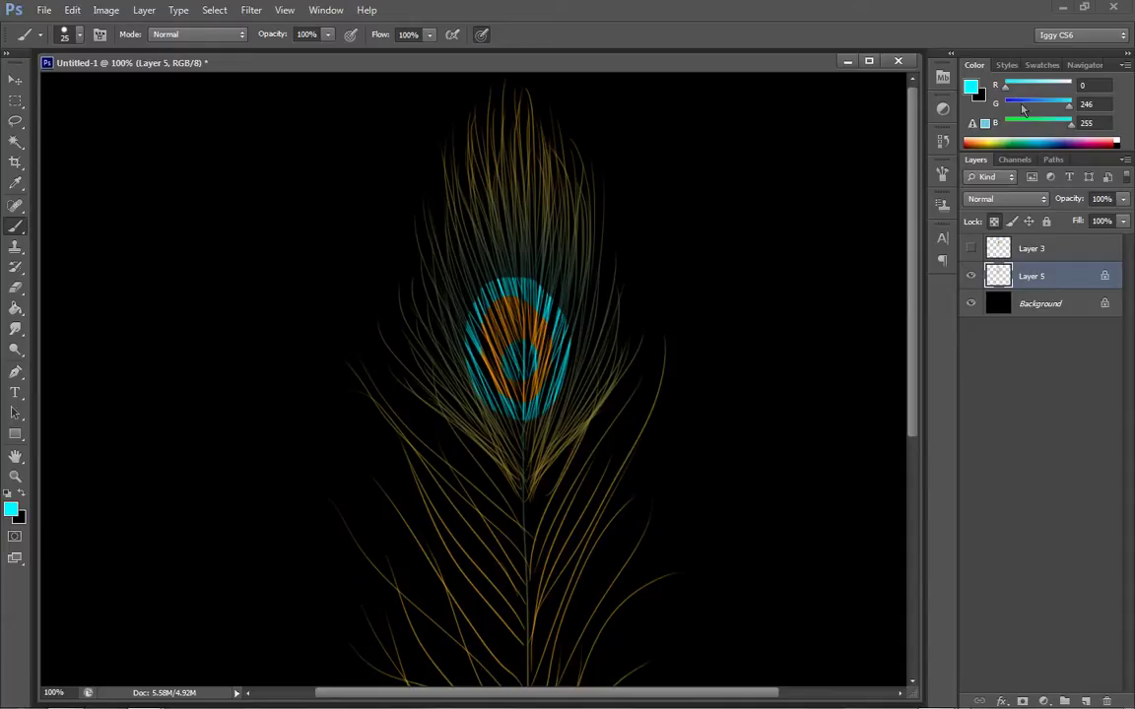
click(972, 88)
click(817, 477)
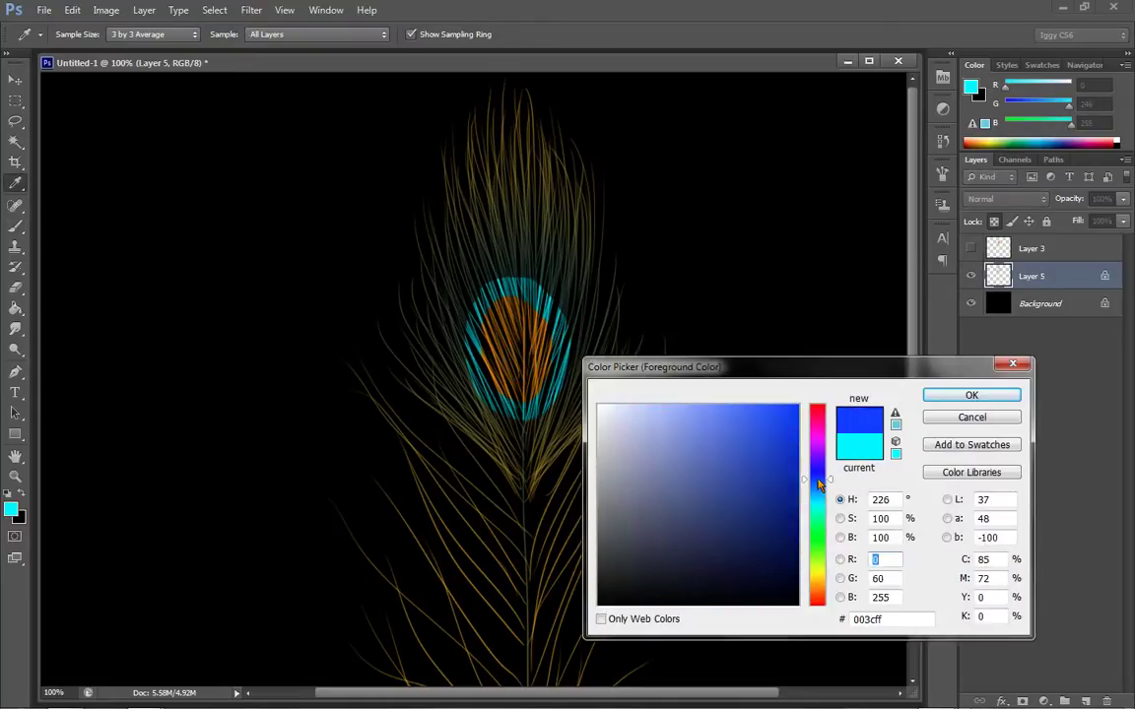
click(970, 395)
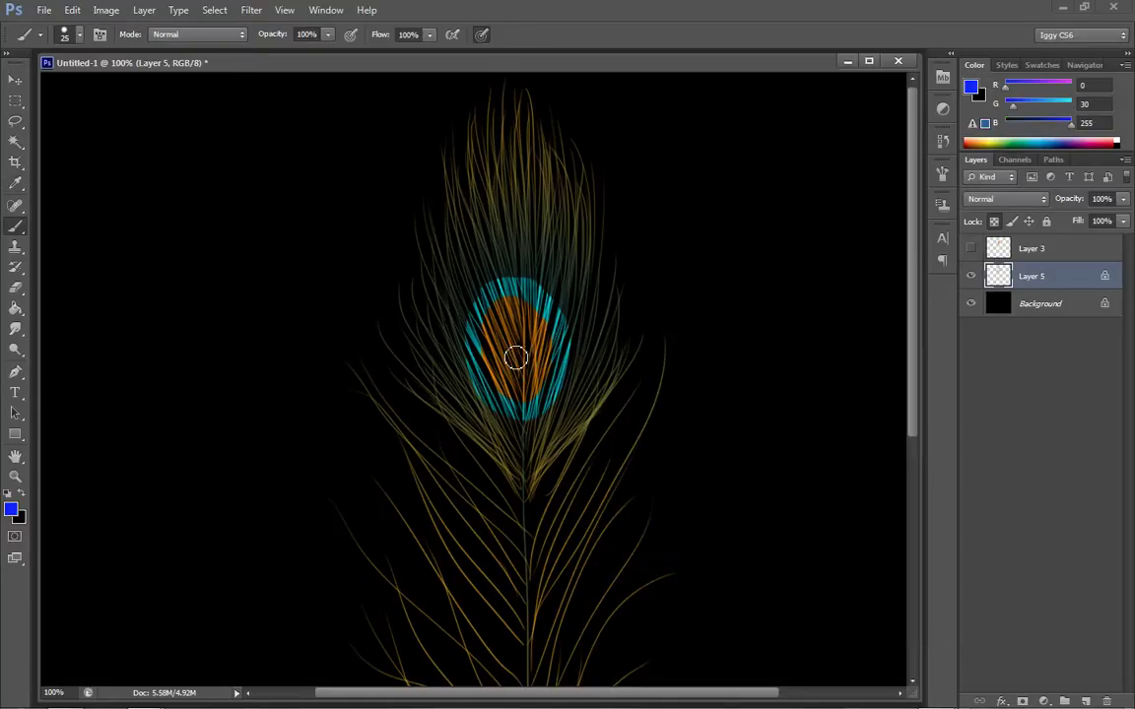
drag(517, 358, 531, 364)
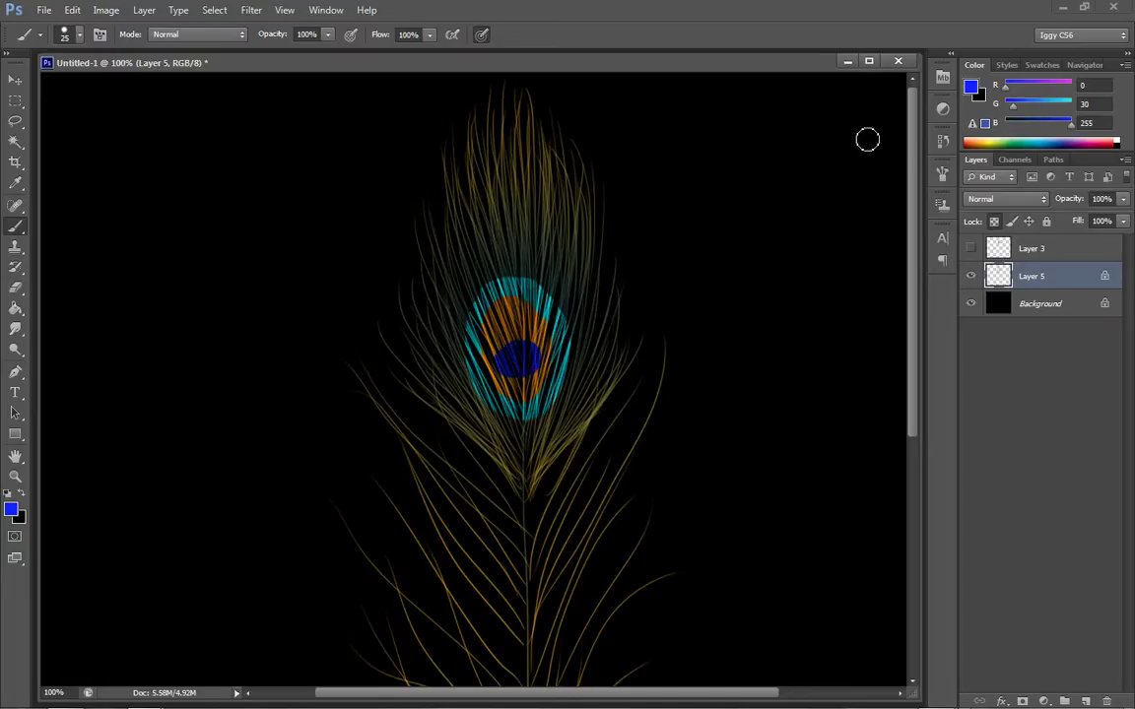
Step: Set the foreground color to dark green with RGB values 20, 86, 54 and paint a ring around the blue spot
click(972, 87)
drag(818, 516, 818, 521)
click(752, 538)
click(932, 395)
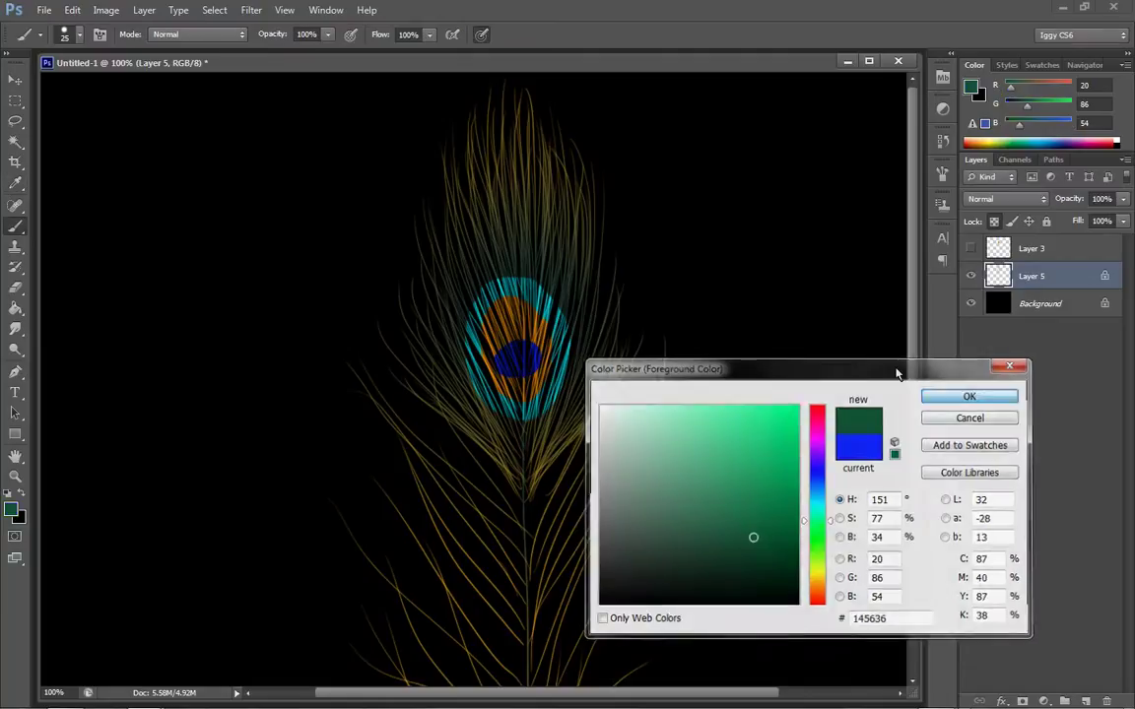
mouse_move(520, 344)
mouse_down()
mouse_move(496, 367)
mouse_move(513, 377)
mouse_move(537, 369)
mouse_move(515, 346)
mouse_up()
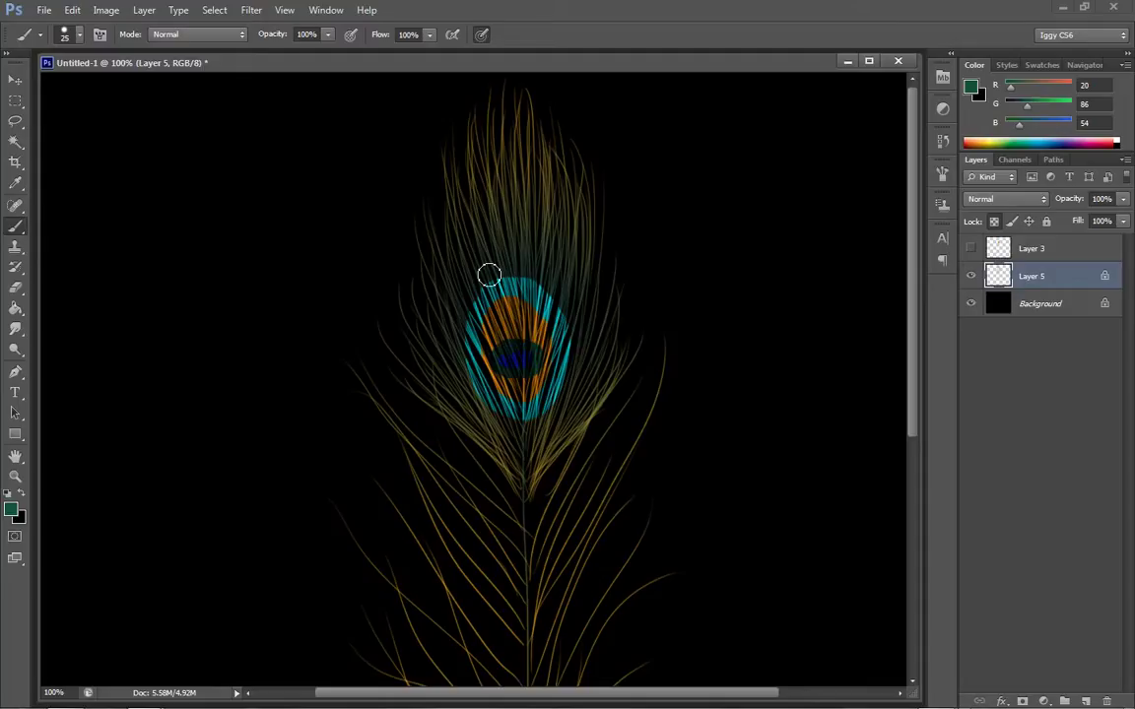
Step: Paint a dark green ring along the outer edge of the cyan ring, undoing the first pass and repainting it
mouse_move(461, 349)
mouse_down()
mouse_move(473, 392)
mouse_move(502, 413)
mouse_move(540, 412)
mouse_move(565, 373)
mouse_up()
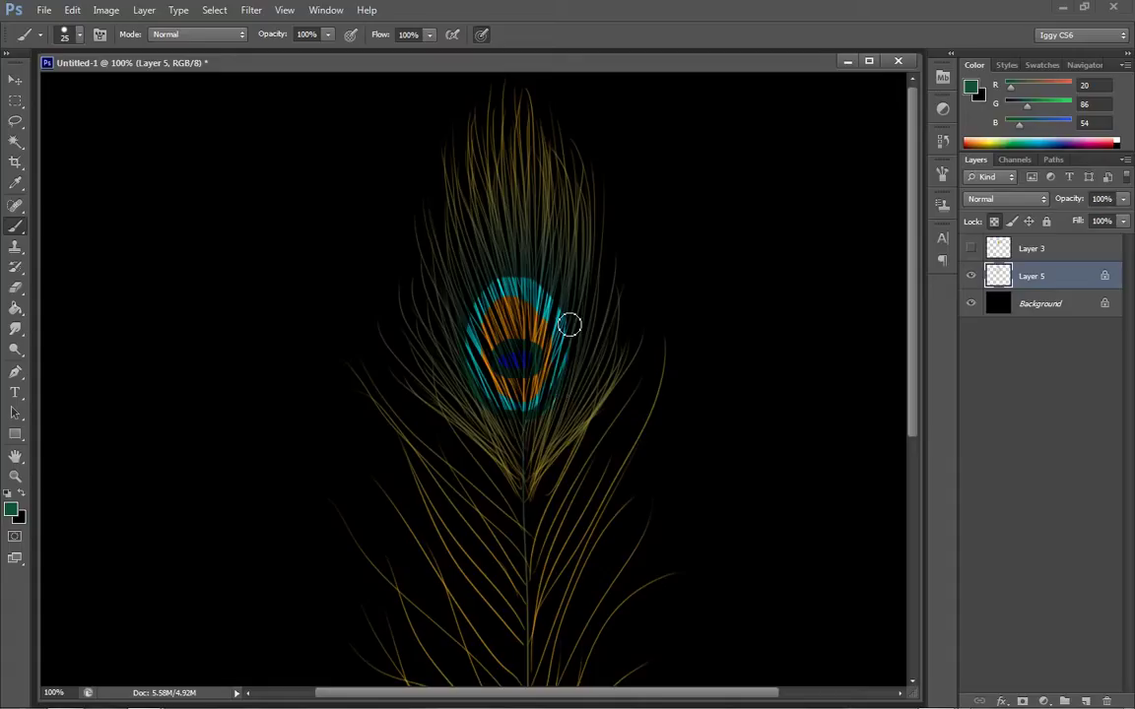
key(ctrl+z)
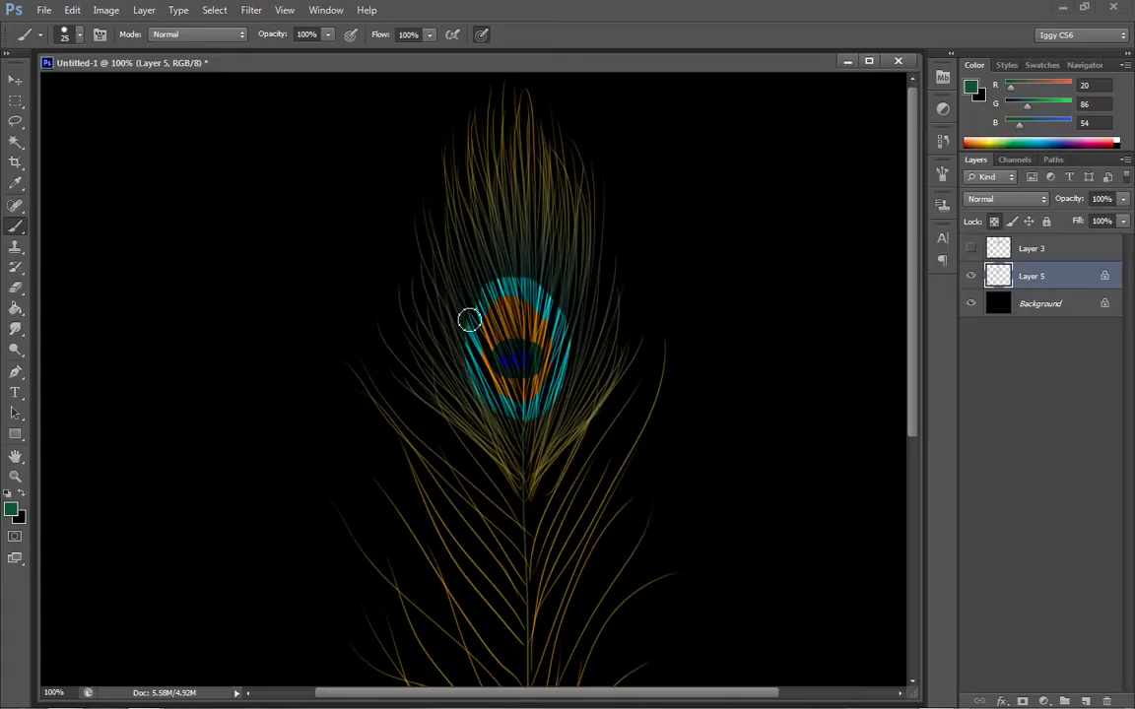
mouse_move(473, 385)
mouse_down()
mouse_move(527, 421)
mouse_move(550, 403)
mouse_move(576, 329)
mouse_move(558, 293)
mouse_move(536, 283)
mouse_up()
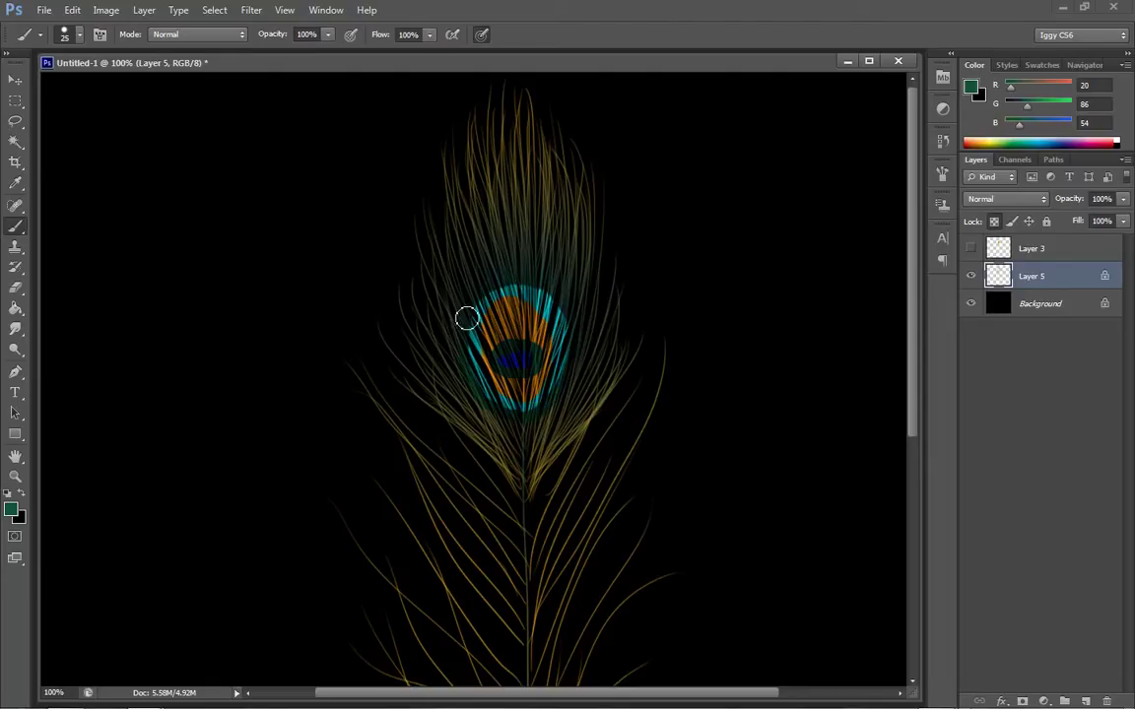
Step: Set the foreground color to RGB 6, 29, 18 and paint near-black green rings along the cyan ring's outer and inner edges
click(972, 88)
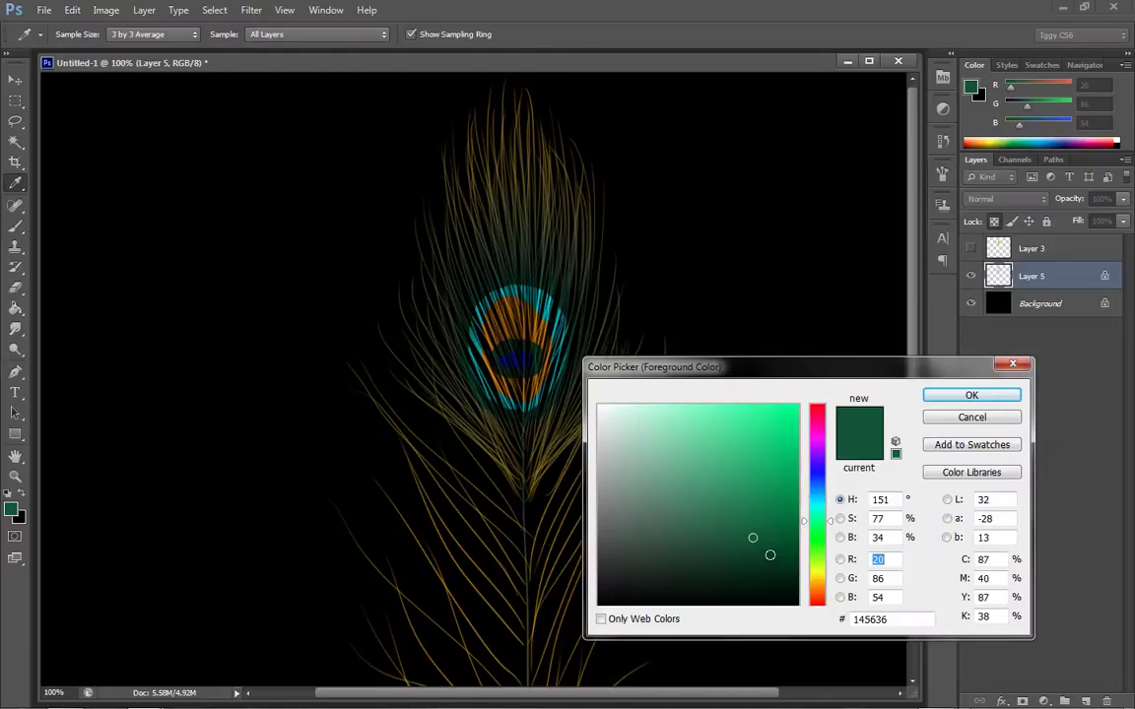
click(756, 583)
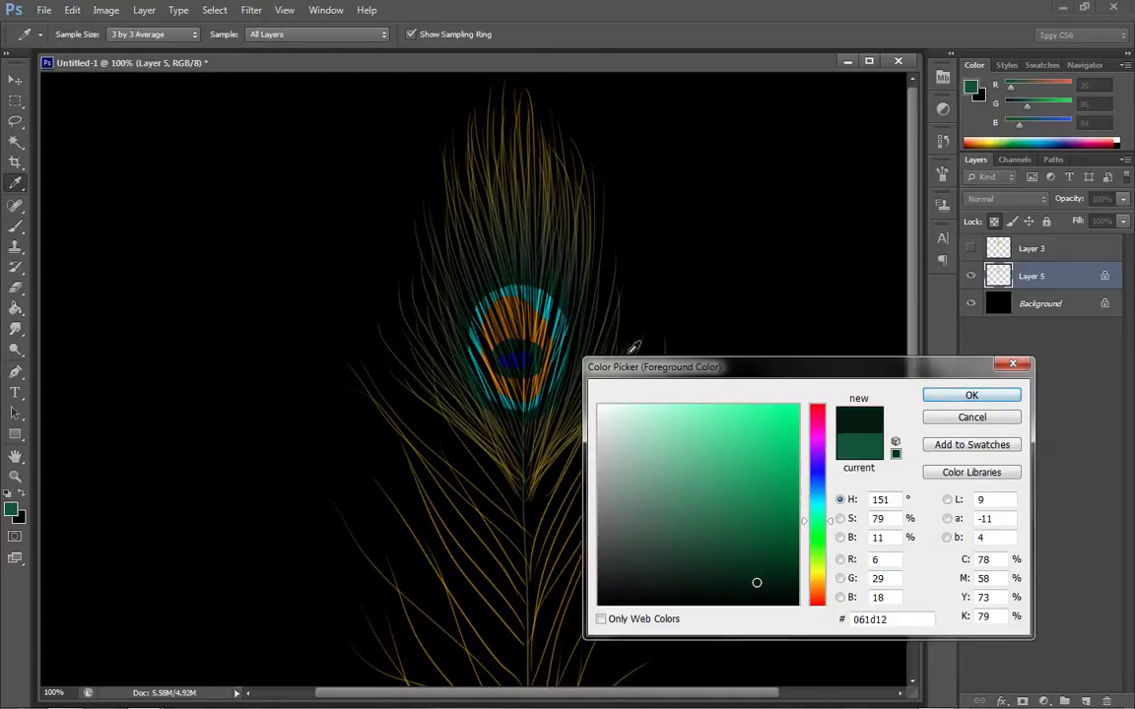
click(970, 395)
key(b)
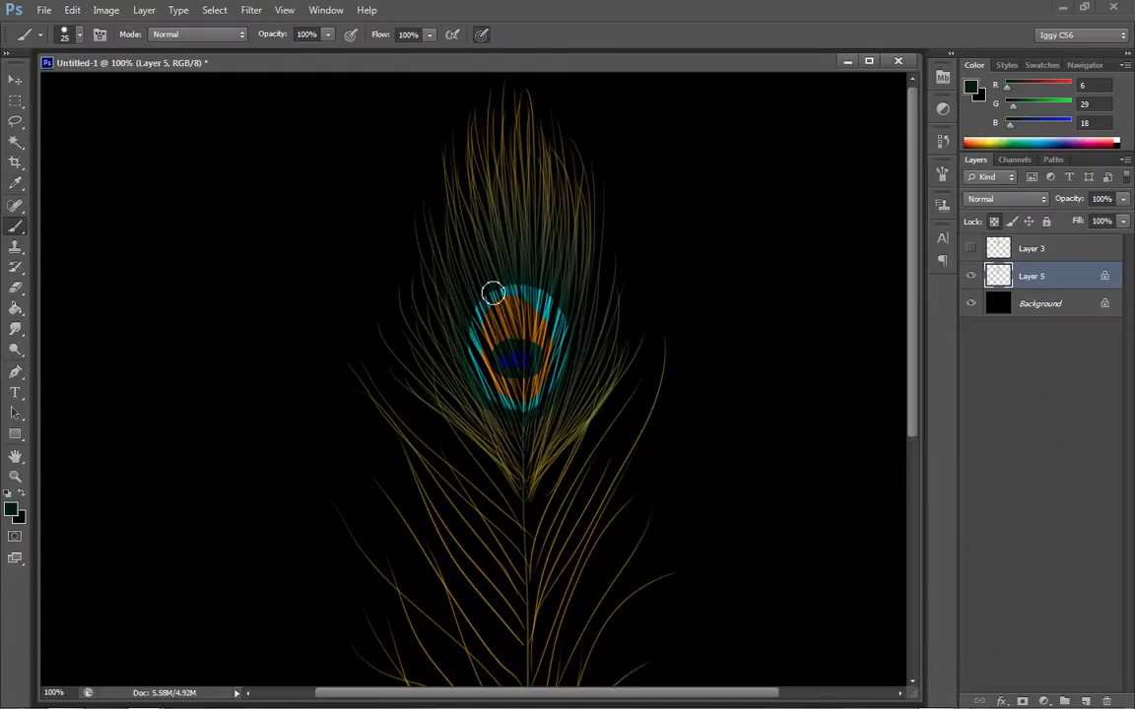
mouse_move(472, 316)
mouse_down()
mouse_move(472, 383)
mouse_move(504, 421)
mouse_move(549, 407)
mouse_move(574, 350)
mouse_move(559, 305)
mouse_move(510, 291)
mouse_move(475, 317)
mouse_move(471, 411)
mouse_move(488, 293)
mouse_move(479, 352)
mouse_move(498, 395)
mouse_move(533, 399)
mouse_move(554, 368)
mouse_move(554, 333)
mouse_move(518, 302)
mouse_move(495, 312)
mouse_move(499, 395)
mouse_up()
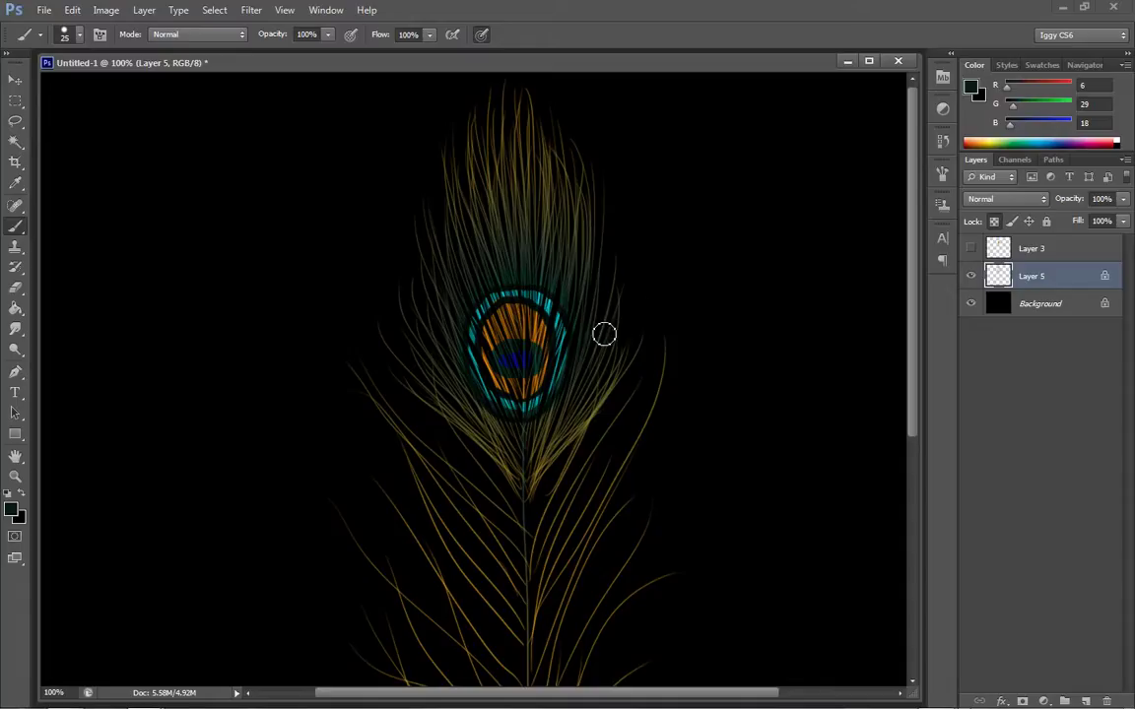
Step: Set the foreground color to bright orange with RGB values 255, 174, 0 for the Brush tool
click(14, 476)
right_click(561, 404)
click(621, 417)
click(528, 313)
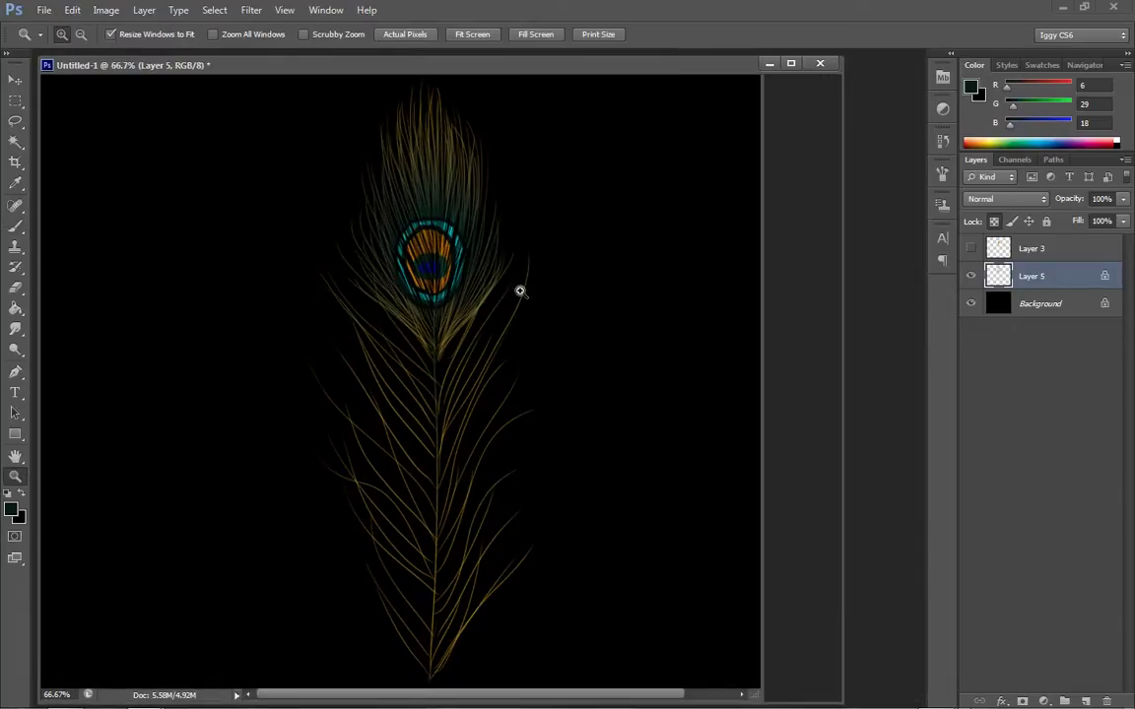
click(478, 269)
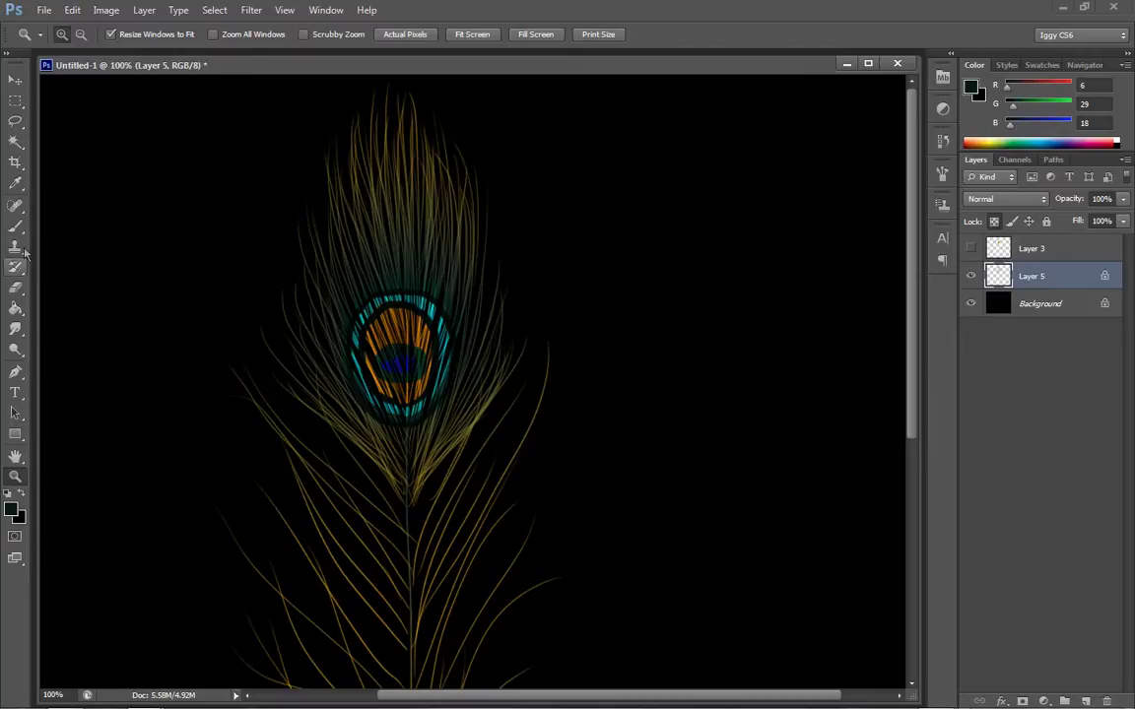
click(15, 225)
click(973, 90)
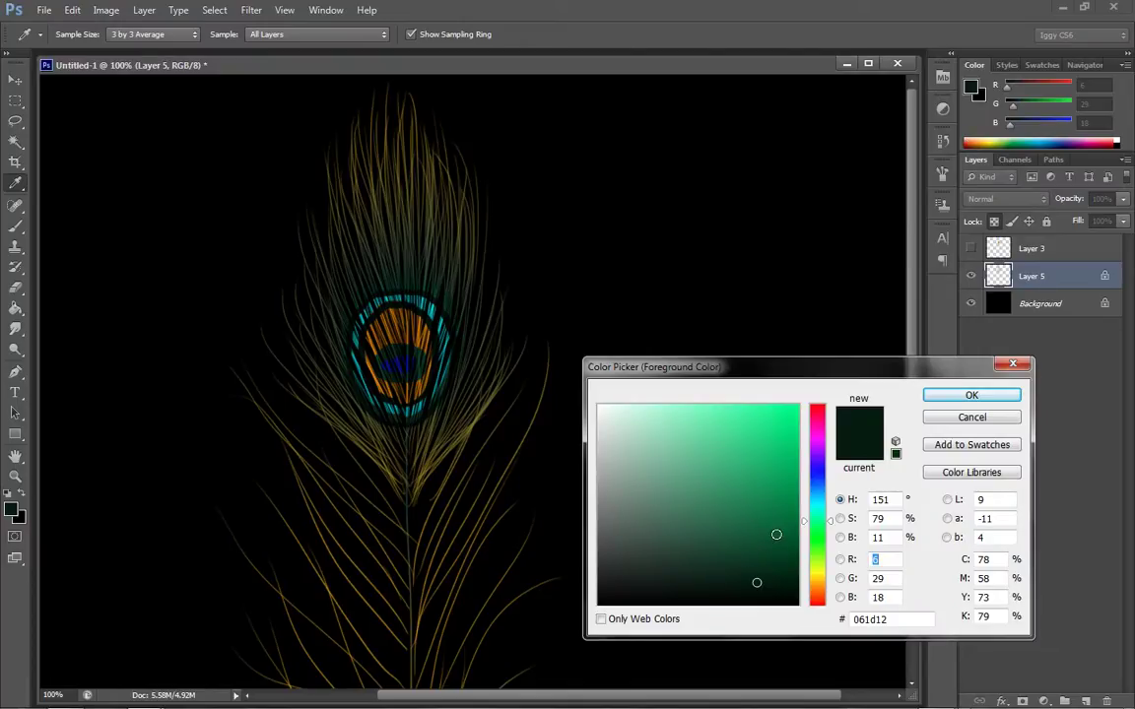
click(820, 584)
drag(779, 423, 788, 379)
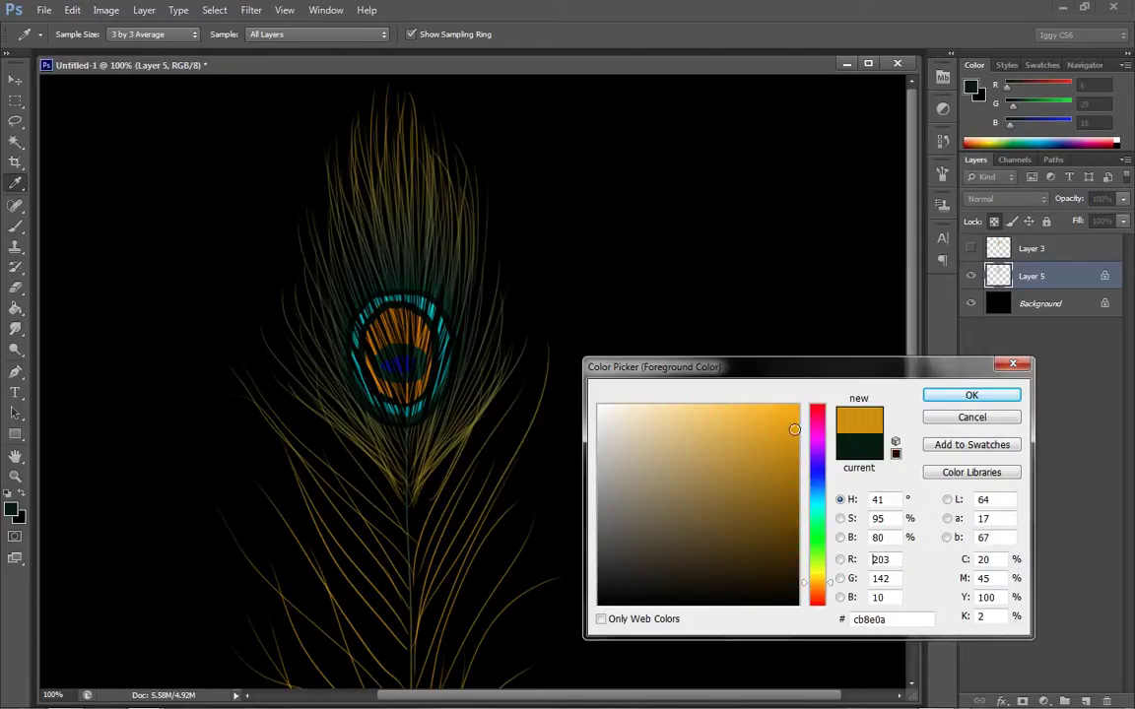
click(927, 395)
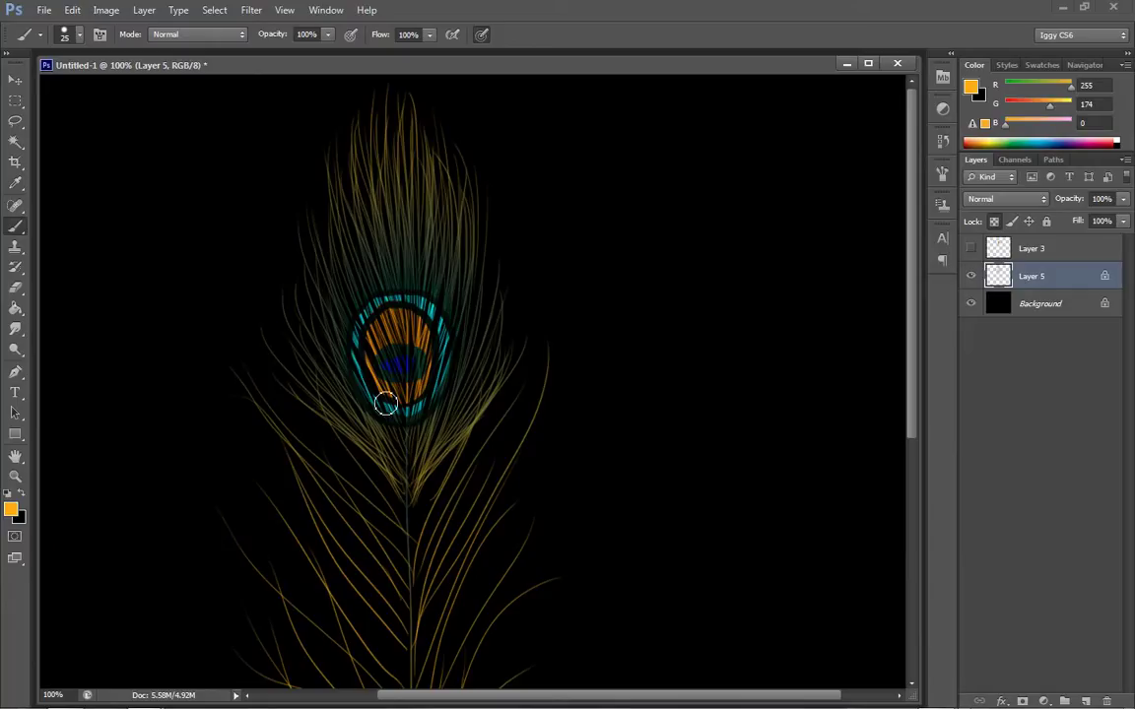
Step: Reduce the brush size to 7 px and unlock Layer 5's transparent pixels
key(bracketleft)
key(bracketleft)
key(bracketleft)
key(bracketleft)
key(bracketleft)
click(14, 477)
click(394, 369)
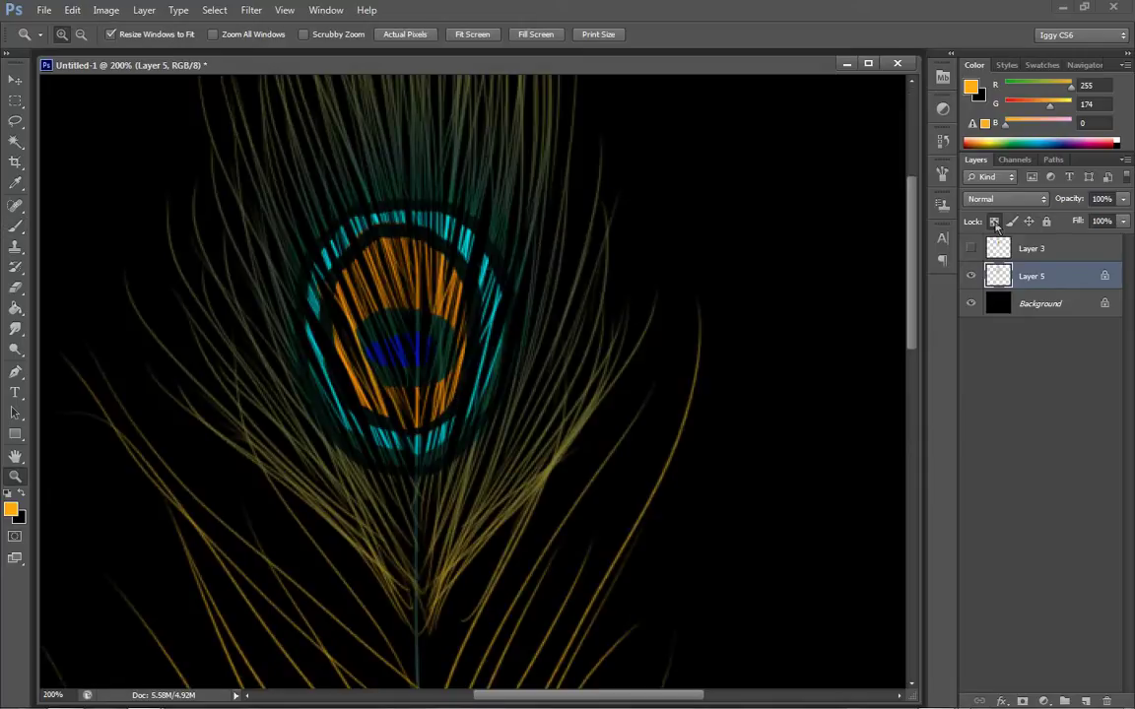
click(14, 226)
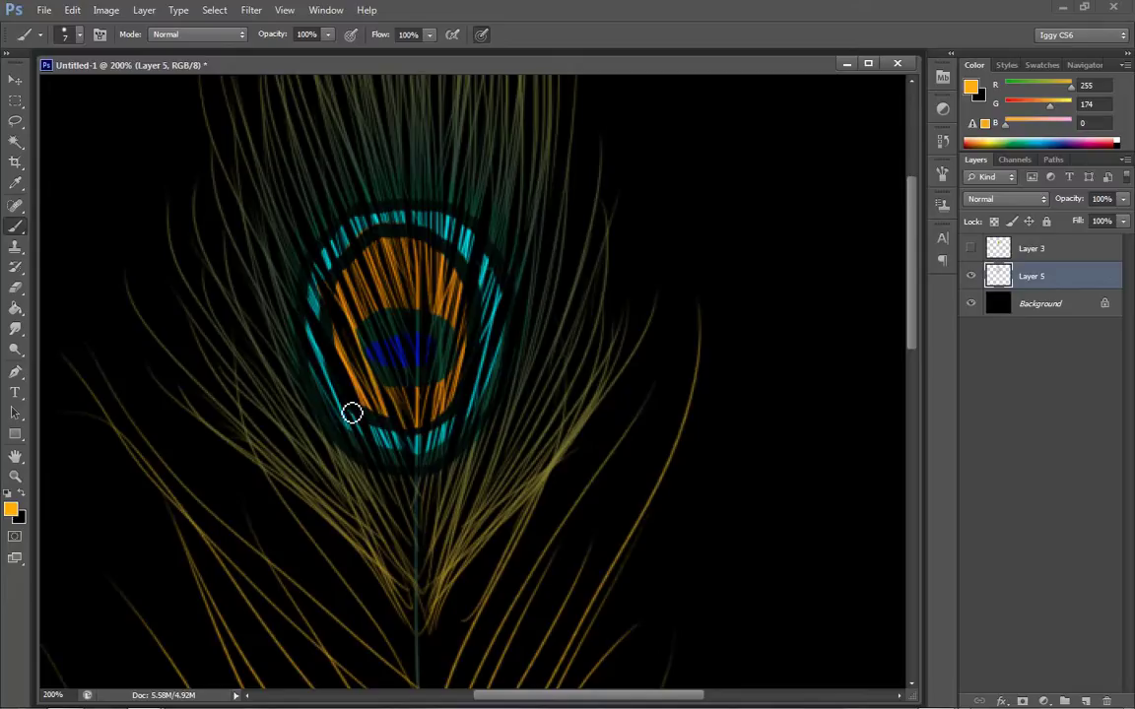
Step: Paint bright orange strands along the left side of the orange oval with the 7 px brush and undo the most recent strokes
drag(395, 416, 359, 353)
drag(342, 298, 358, 351)
drag(374, 397, 343, 313)
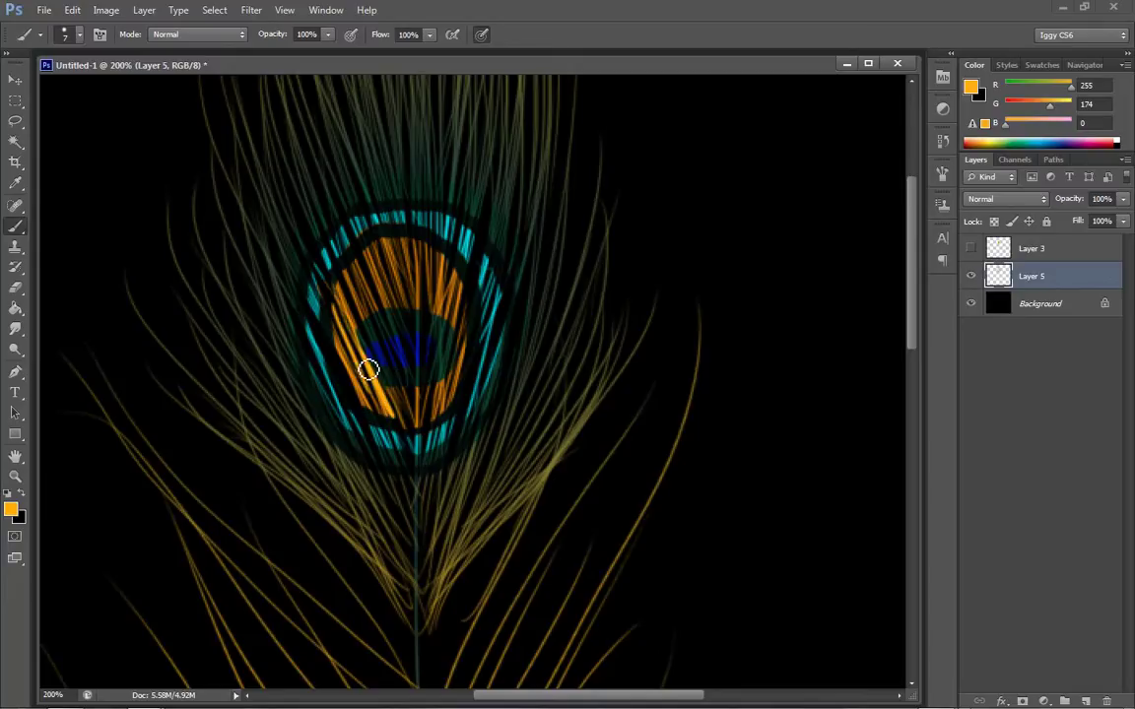
mouse_move(372, 376)
mouse_down()
mouse_move(349, 325)
mouse_move(405, 403)
mouse_move(404, 420)
mouse_move(365, 328)
mouse_move(414, 424)
mouse_move(347, 277)
mouse_move(391, 374)
mouse_move(399, 295)
mouse_up()
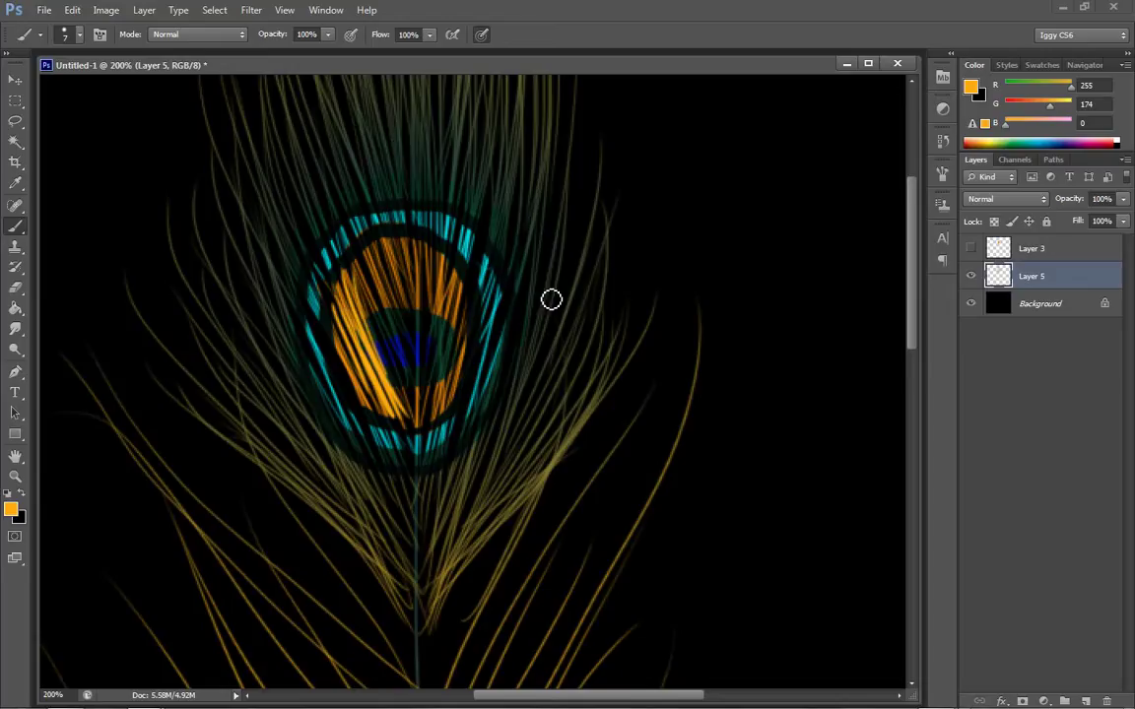
key(ctrl+alt+z)
key(ctrl+alt+z)
key(ctrl+alt+z)
key(ctrl+alt+z)
key(ctrl+alt+z)
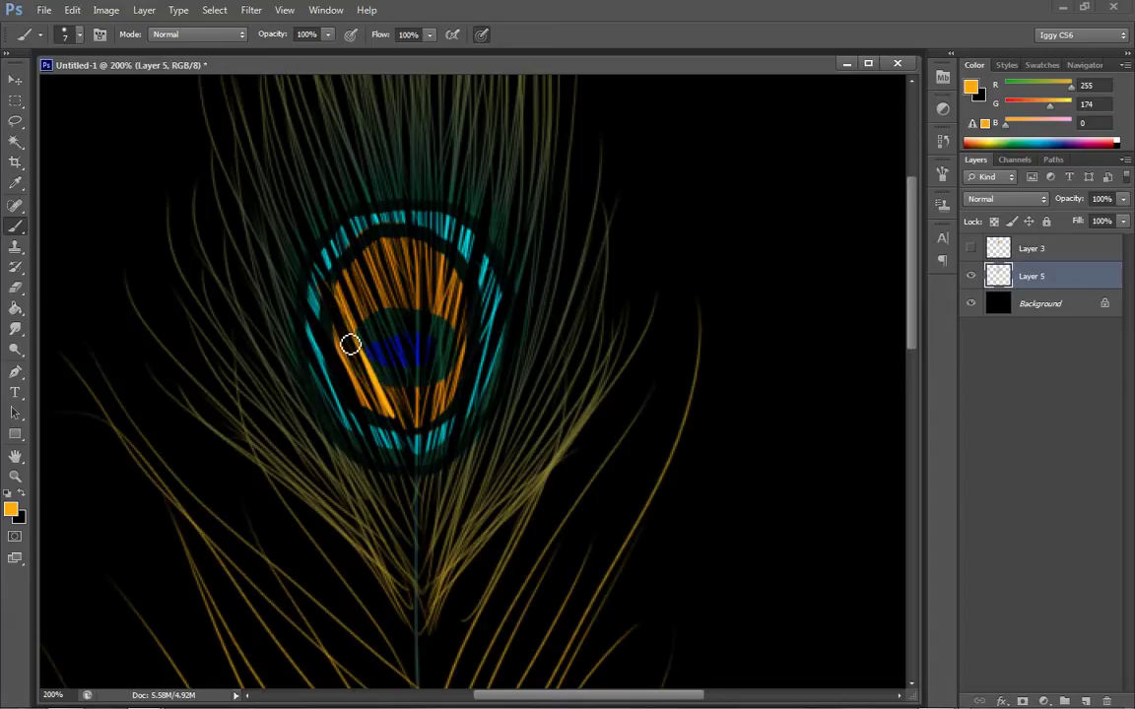
Step: Reduce the brush size to 3 px and paint fine bright orange strands over the left half of the oval
key(bracketleft)
key(bracketleft)
key(bracketleft)
drag(365, 411, 332, 340)
drag(377, 400, 333, 300)
drag(374, 402, 338, 316)
mouse_move(359, 360)
mouse_down()
mouse_move(405, 423)
mouse_move(386, 345)
mouse_move(346, 279)
mouse_up()
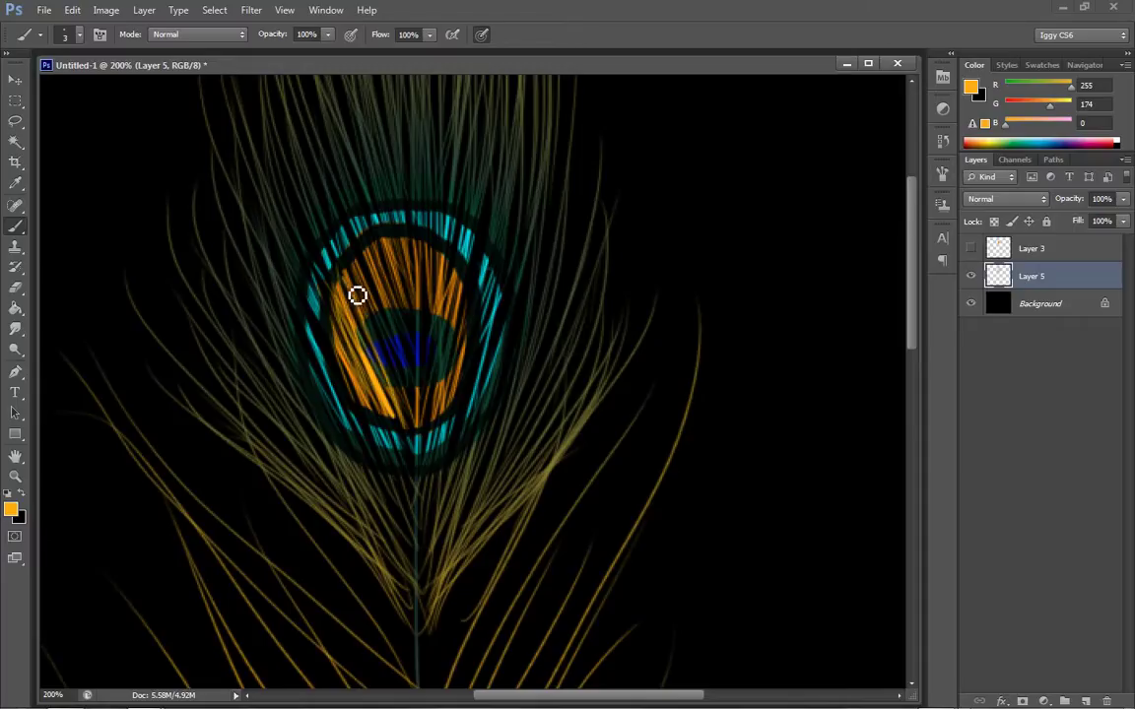
drag(366, 331, 345, 277)
drag(371, 341, 343, 274)
mouse_move(393, 338)
mouse_down()
mouse_move(420, 433)
mouse_move(378, 305)
mouse_move(429, 422)
mouse_move(367, 266)
mouse_move(435, 387)
mouse_move(428, 406)
mouse_move(378, 243)
mouse_move(424, 369)
mouse_move(390, 243)
mouse_move(429, 378)
mouse_move(404, 244)
mouse_move(423, 308)
mouse_move(402, 253)
mouse_move(394, 364)
mouse_move(359, 277)
mouse_move(392, 369)
mouse_move(353, 268)
mouse_move(400, 403)
mouse_move(349, 307)
mouse_move(410, 434)
mouse_move(343, 321)
mouse_move(383, 423)
mouse_move(398, 283)
mouse_move(409, 279)
mouse_move(420, 306)
mouse_move(421, 247)
mouse_up()
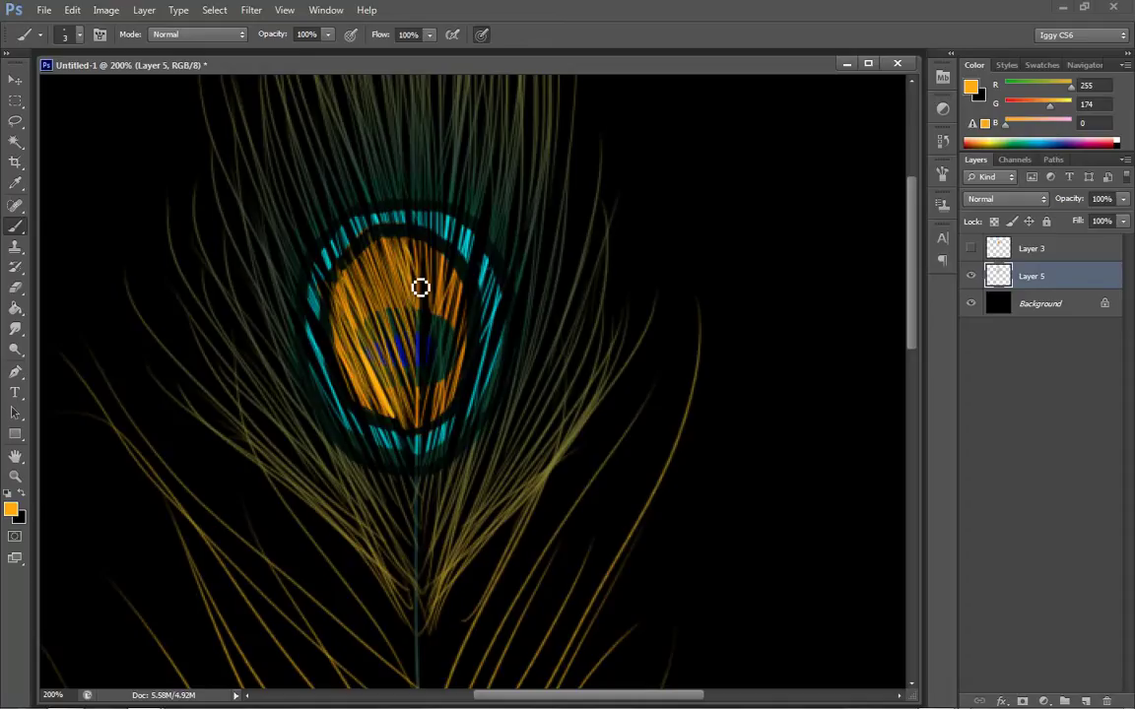
Step: Paint fine bright orange strands over the right half of the oval, following the barbs' direction
drag(427, 297, 424, 249)
mouse_move(436, 325)
mouse_down()
mouse_move(427, 248)
mouse_move(439, 302)
mouse_up()
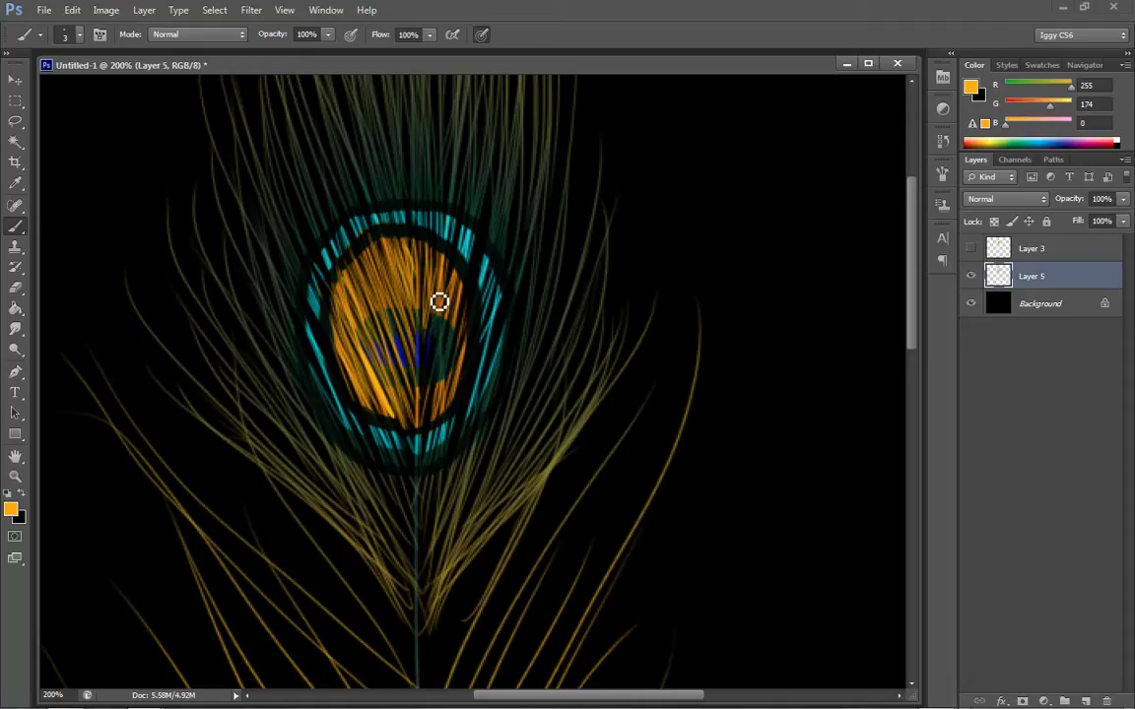
drag(435, 357, 456, 299)
mouse_move(438, 420)
mouse_down()
mouse_move(467, 326)
mouse_move(433, 403)
mouse_move(450, 324)
mouse_move(474, 295)
mouse_move(432, 435)
mouse_move(471, 345)
mouse_move(429, 441)
mouse_move(446, 367)
mouse_move(438, 393)
mouse_move(437, 371)
mouse_move(456, 330)
mouse_up()
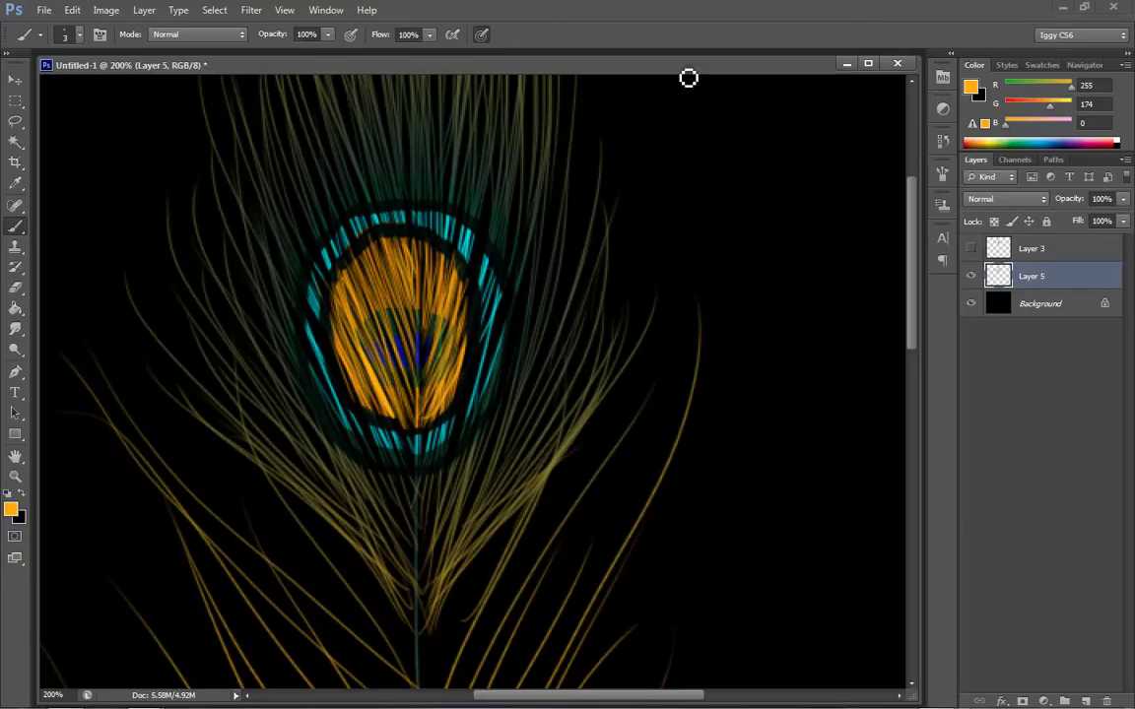
Step: Set the foreground color to dark navy with RGB values 25, 30, 72
click(966, 89)
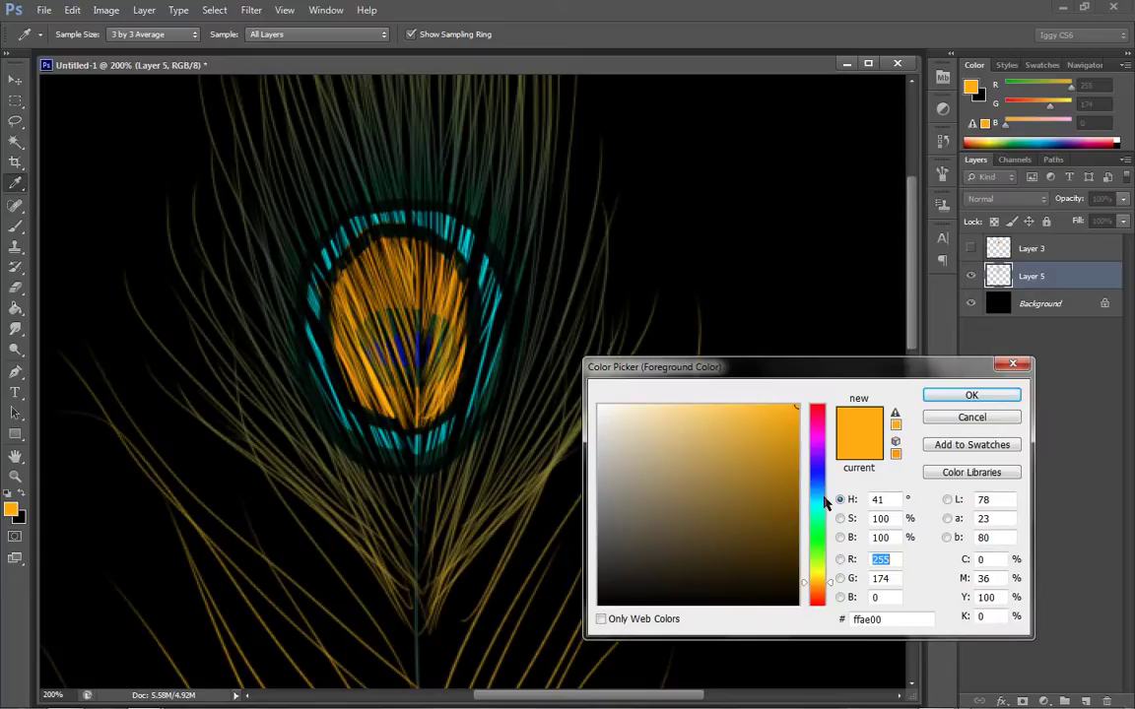
click(820, 475)
drag(718, 552, 730, 549)
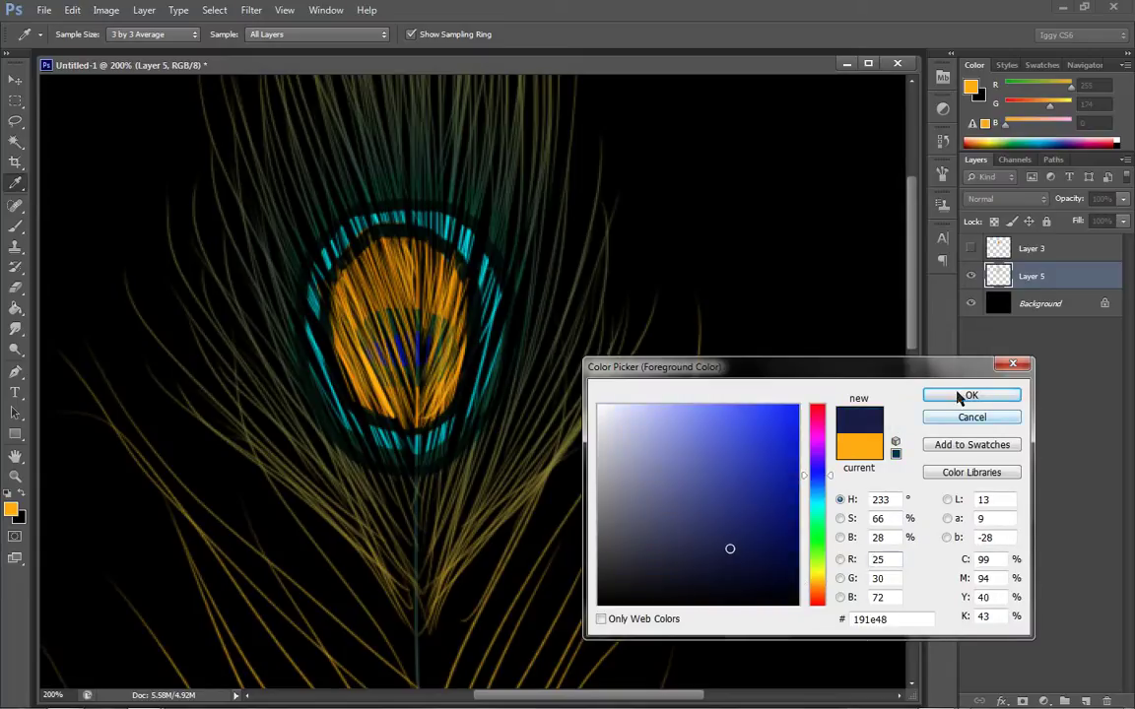
click(962, 396)
Step: Relock Layer 5's transparent pixels and paint a navy horizontal oval over the eye's blue center with a 9 px brush
key(bracketright)
key(bracketright)
key(bracketright)
key(bracketright)
key(bracketright)
key(bracketright)
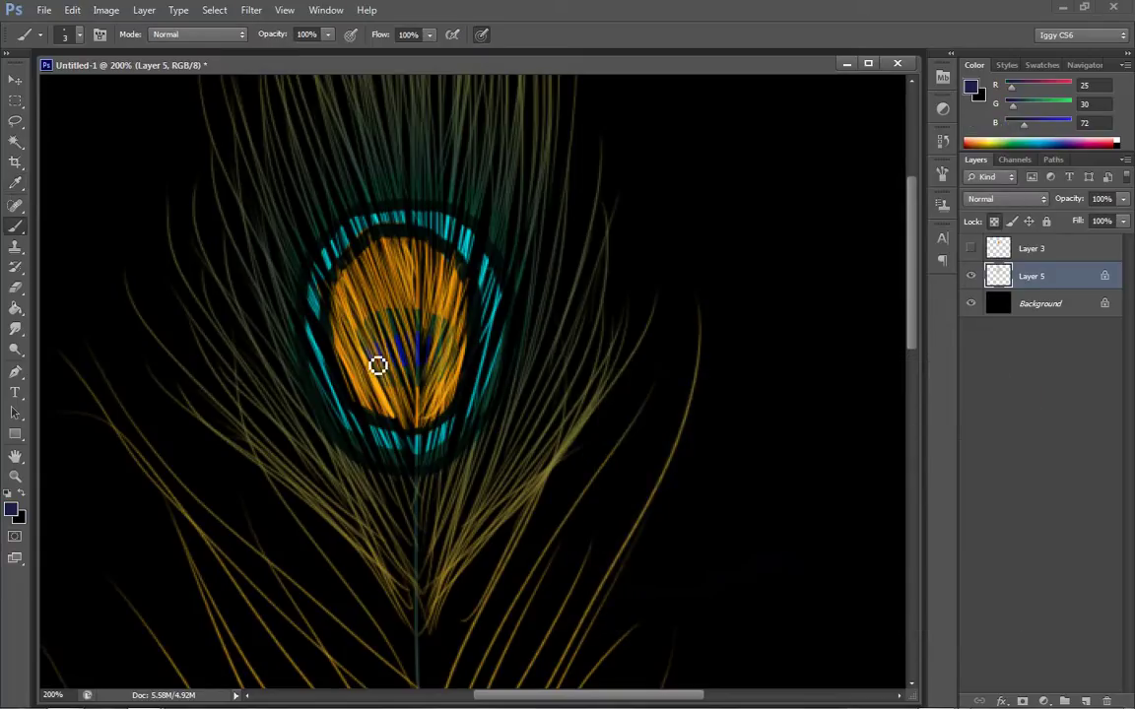
mouse_move(416, 355)
mouse_down()
mouse_move(385, 360)
mouse_move(423, 357)
mouse_move(384, 349)
mouse_move(410, 361)
mouse_move(393, 346)
mouse_move(397, 376)
mouse_move(392, 347)
mouse_move(420, 364)
mouse_move(406, 341)
mouse_move(412, 369)
mouse_move(377, 355)
mouse_move(423, 362)
mouse_move(394, 346)
mouse_move(434, 346)
mouse_move(409, 363)
mouse_move(440, 348)
mouse_up()
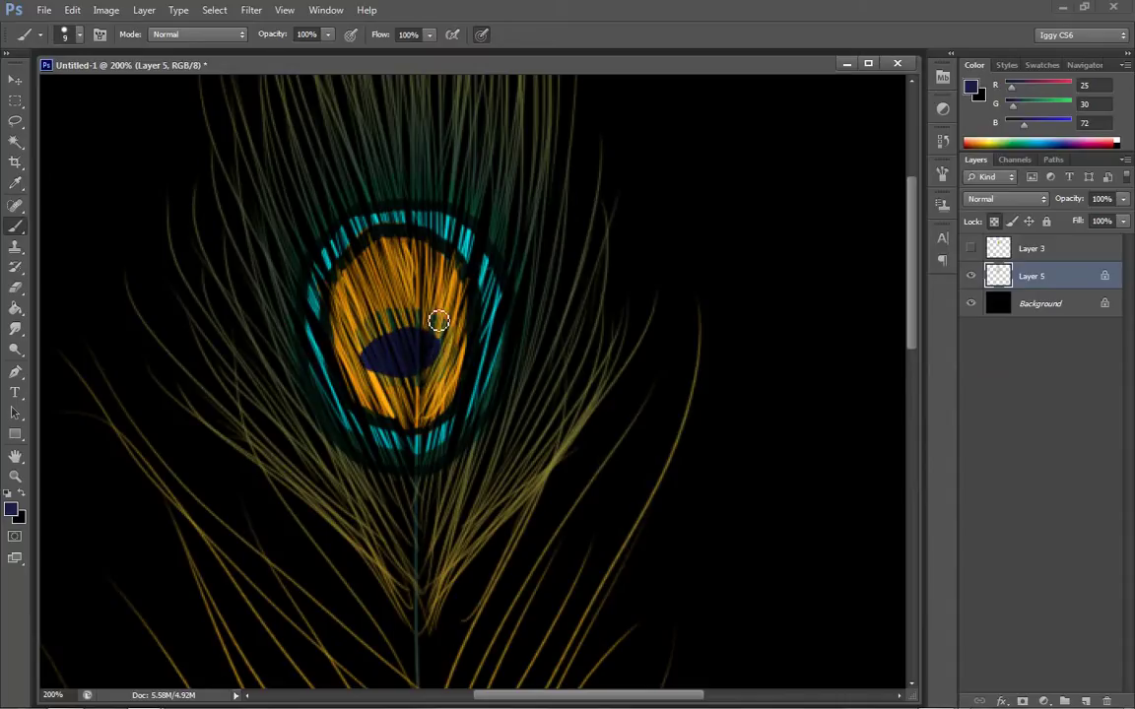
key(ctrl+z)
mouse_move(421, 350)
mouse_down()
mouse_move(385, 345)
mouse_move(435, 340)
mouse_move(414, 367)
mouse_move(408, 336)
mouse_move(443, 343)
mouse_move(392, 356)
mouse_move(438, 338)
mouse_move(389, 371)
mouse_move(442, 335)
mouse_up()
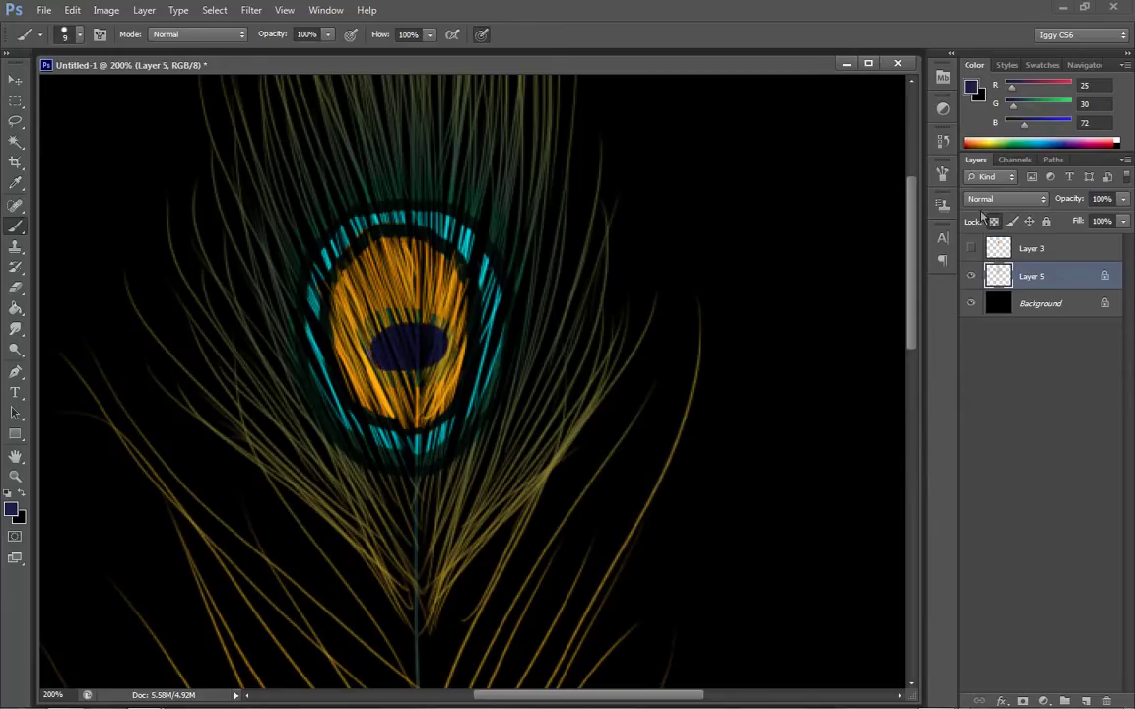
Step: Set the foreground color to dark green with RGB values 30, 72, 25
click(970, 87)
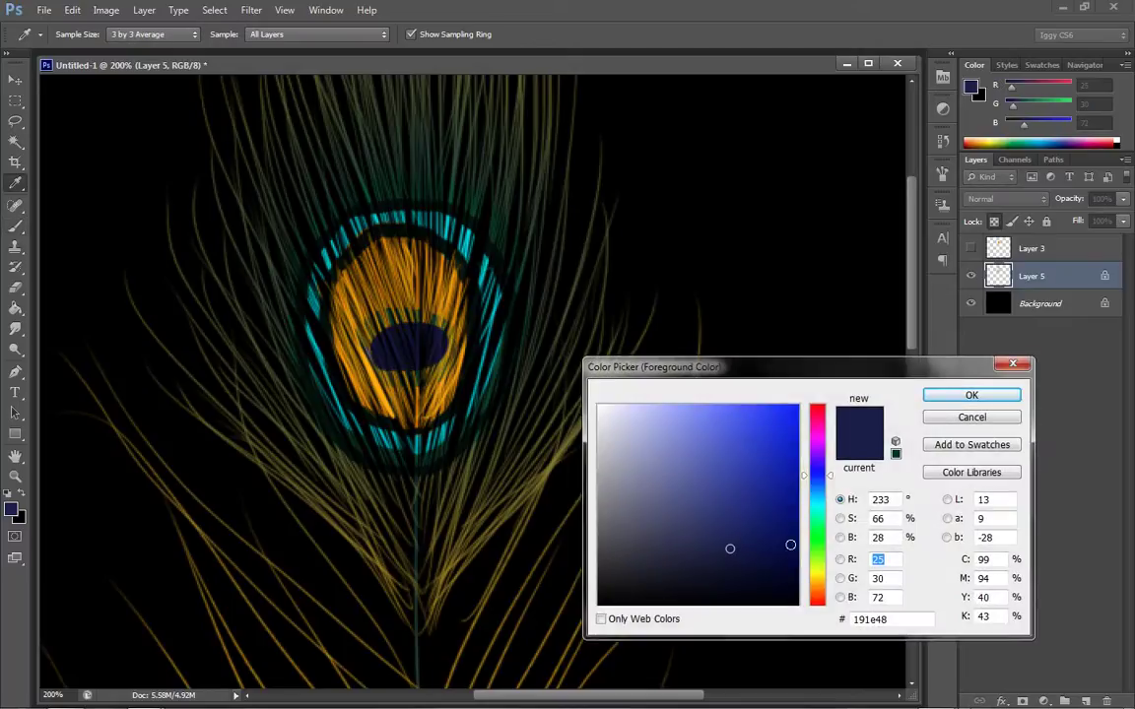
drag(816, 547, 817, 541)
click(970, 392)
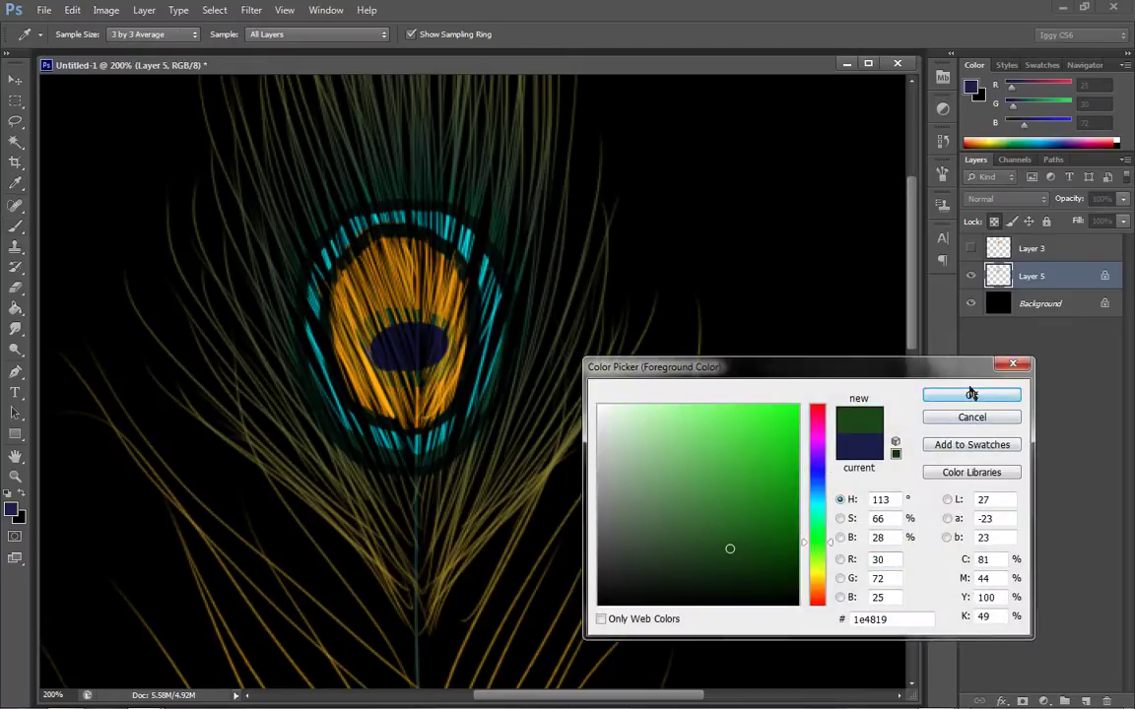
click(971, 395)
Step: Paint a dark green ring around the navy oval at the eye's center with the 9 px brush
mouse_move(414, 326)
mouse_down()
mouse_move(381, 327)
mouse_move(418, 335)
mouse_move(380, 329)
mouse_move(369, 351)
mouse_move(374, 374)
mouse_move(421, 387)
mouse_up()
key(ctrl+z)
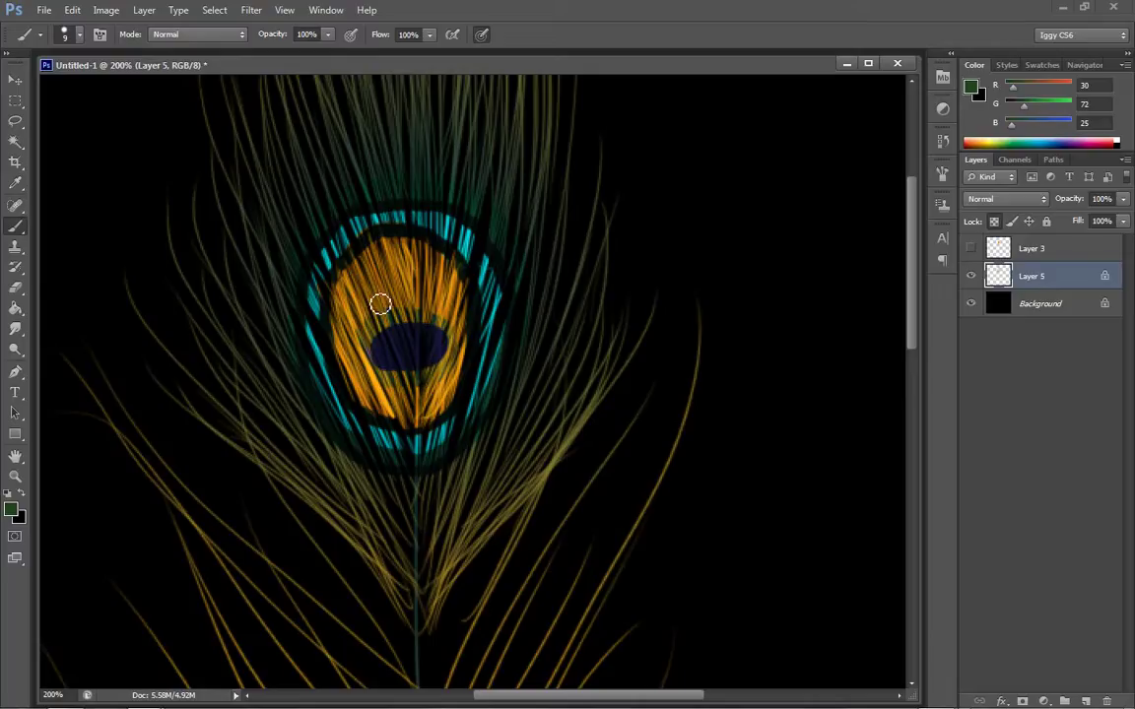
key(bracketleft)
mouse_move(397, 323)
mouse_down()
mouse_move(383, 329)
mouse_move(398, 316)
mouse_up()
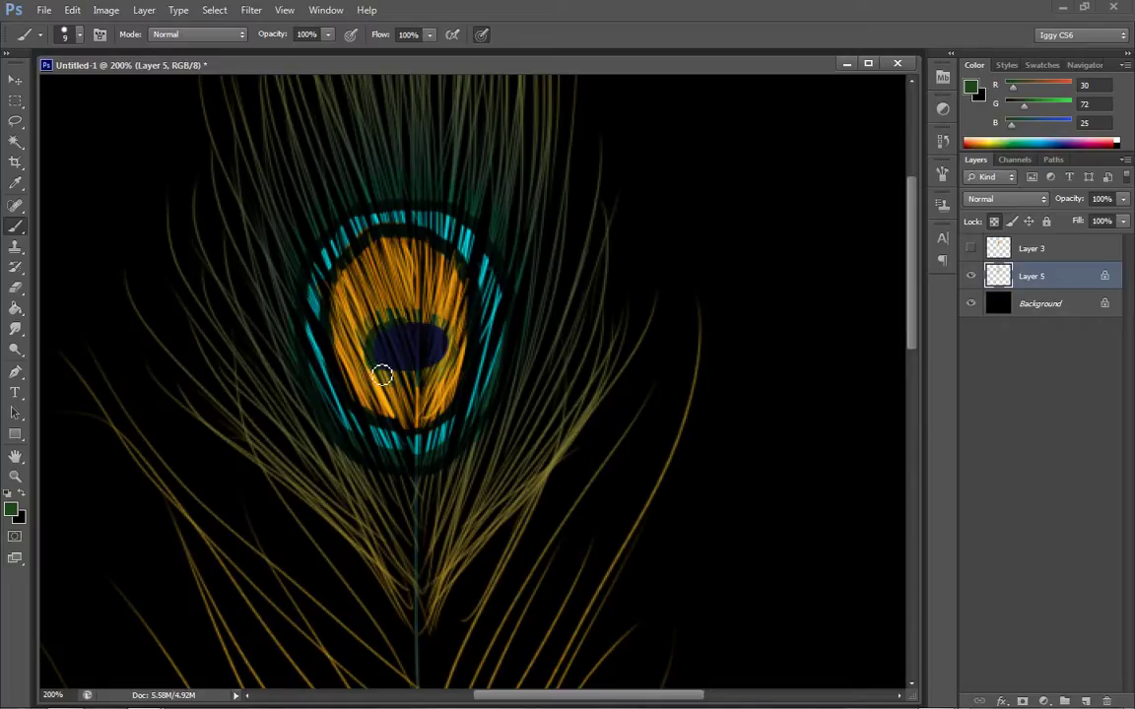
mouse_move(382, 375)
mouse_down()
mouse_move(444, 368)
mouse_move(446, 332)
mouse_move(391, 326)
mouse_move(358, 356)
mouse_up()
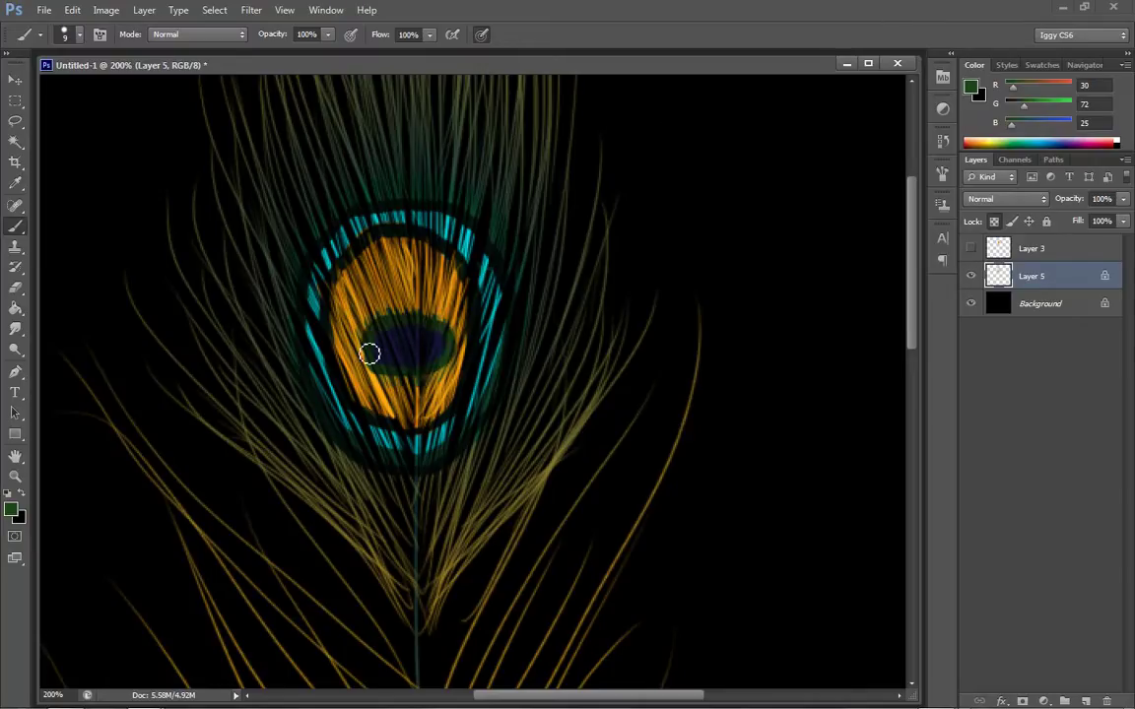
mouse_move(379, 375)
mouse_down()
mouse_move(448, 368)
mouse_move(454, 331)
mouse_move(417, 319)
mouse_move(368, 346)
mouse_up()
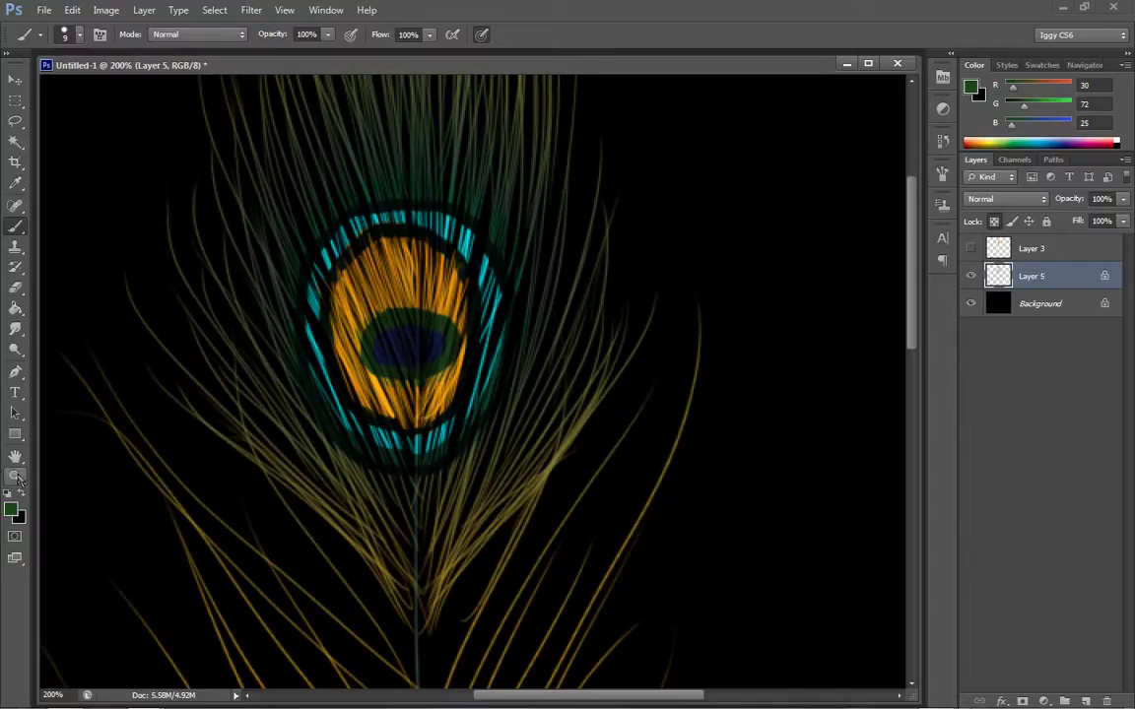
Step: Try to brighten the whole feather's barbs with the Dodge tool, using the Highlights range and 79% exposure
key(z)
right_click(447, 360)
click(500, 368)
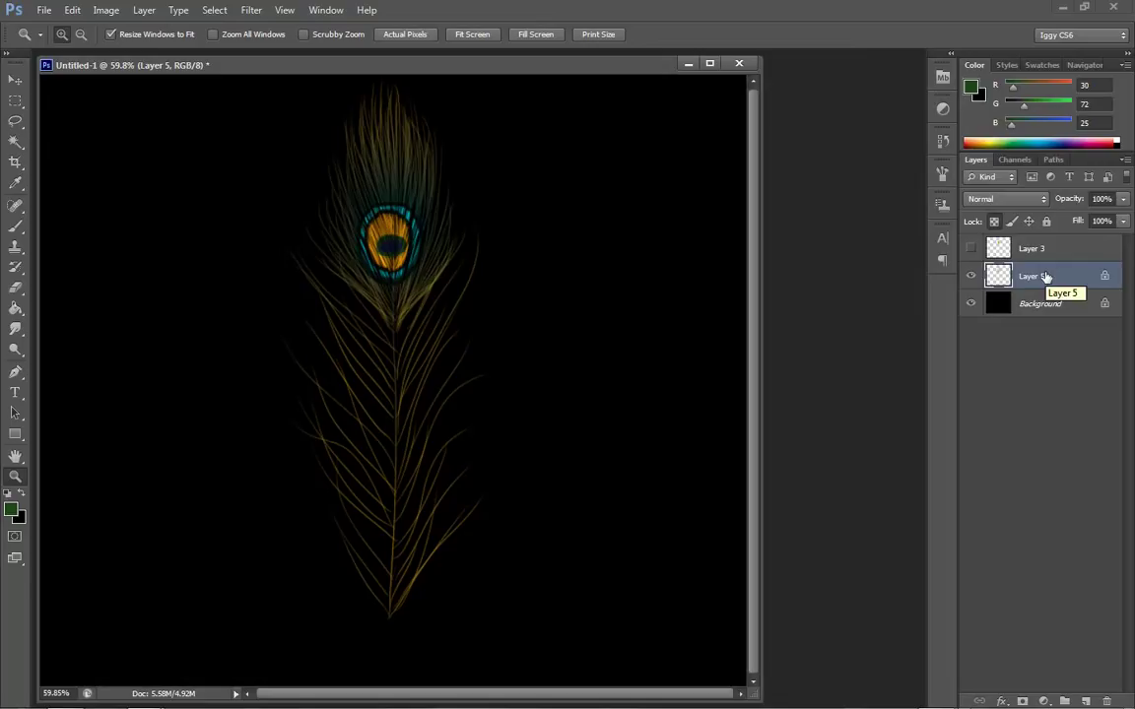
click(15, 349)
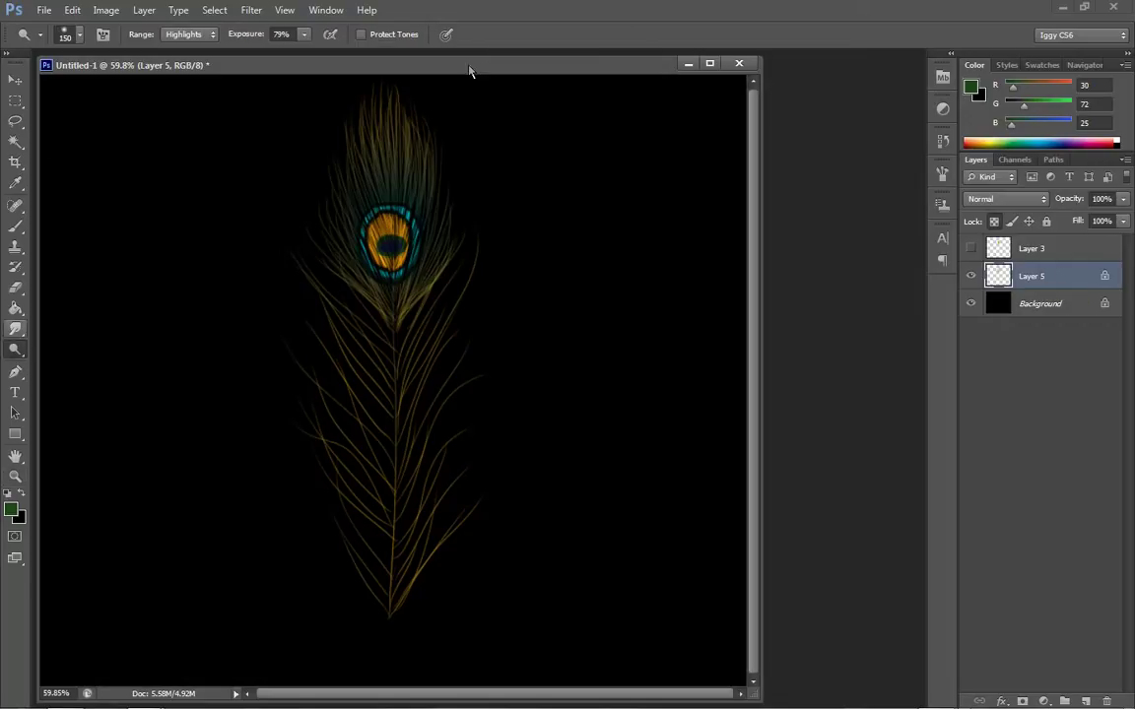
mouse_move(374, 110)
mouse_down()
mouse_move(365, 104)
mouse_move(380, 140)
mouse_up()
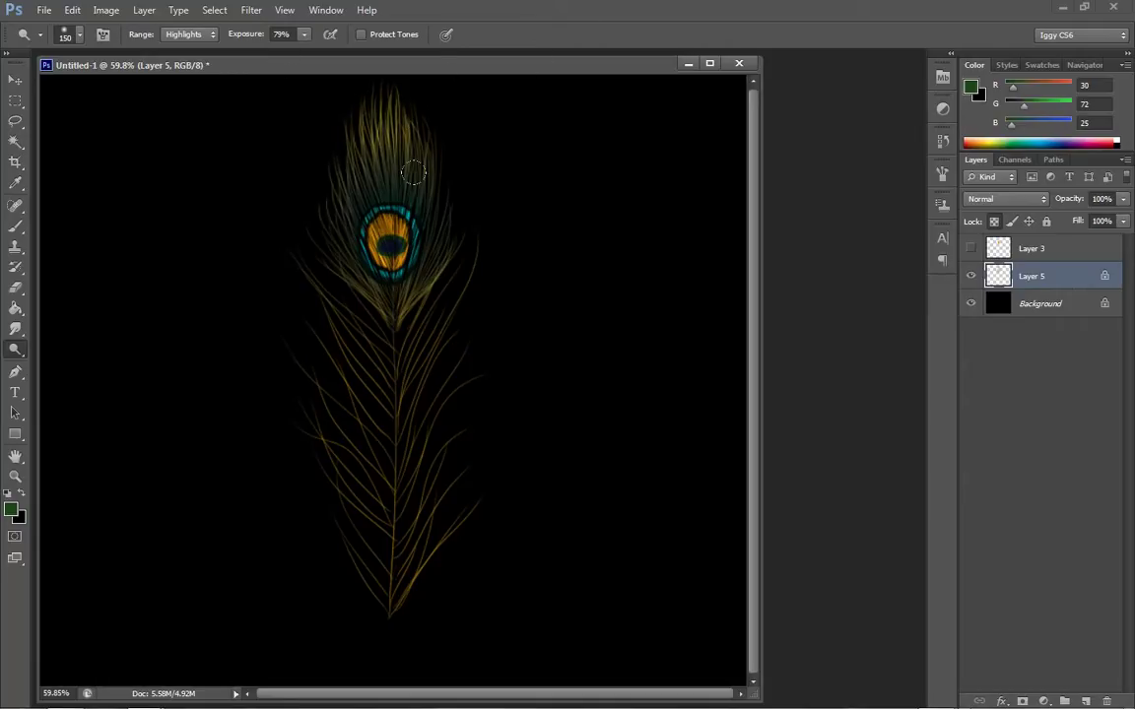
drag(412, 173, 434, 225)
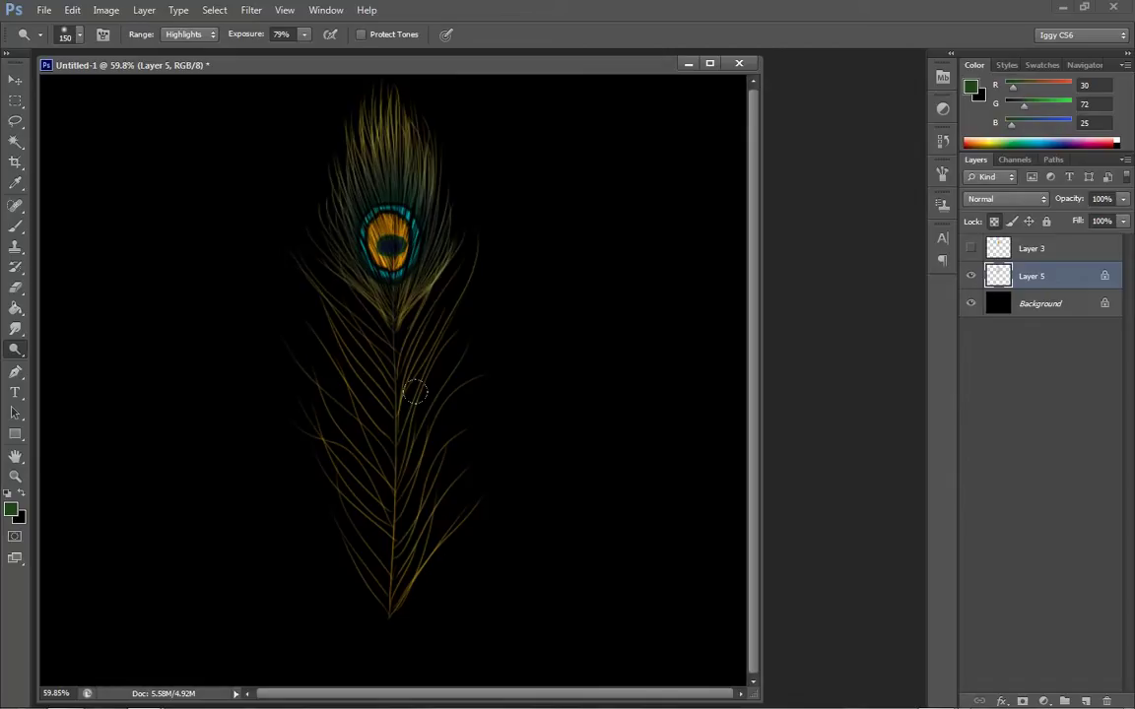
drag(356, 358, 465, 228)
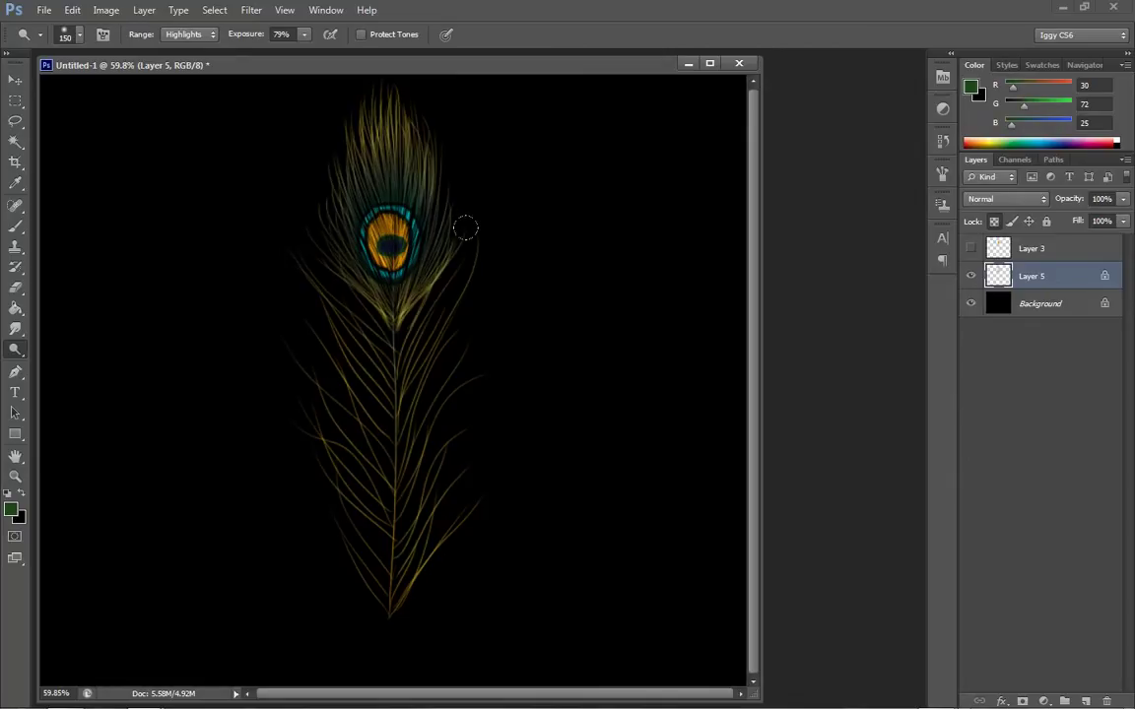
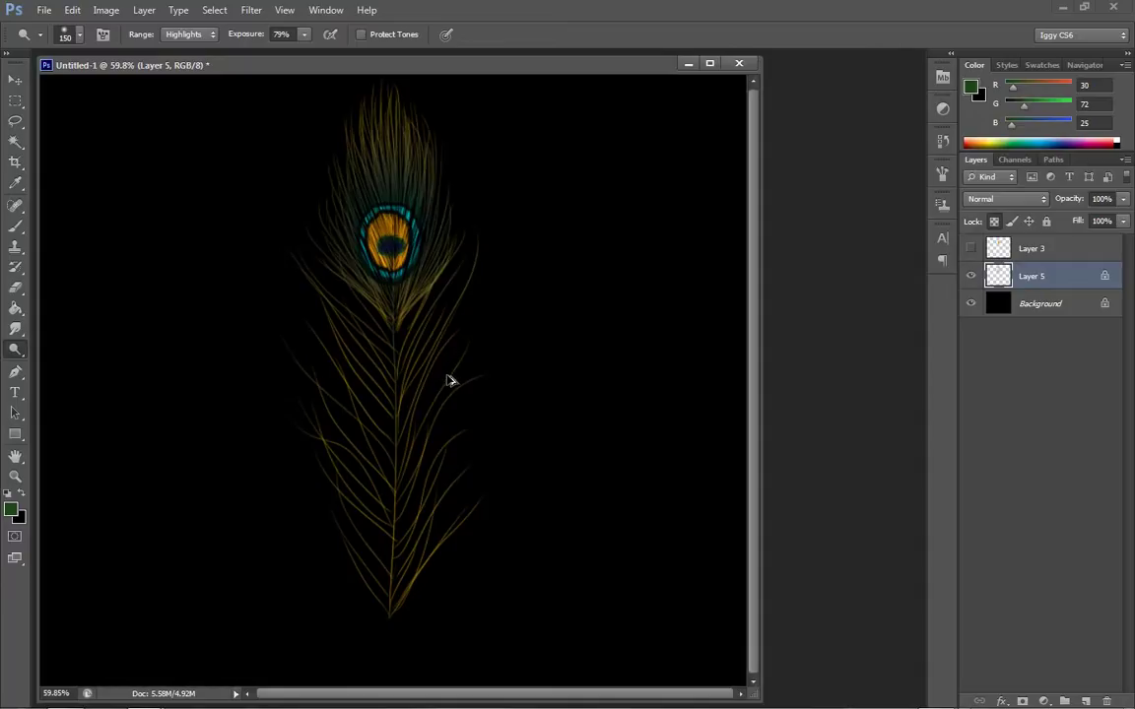
Step: Step through the edit history to discard the dodge strokes while keeping the green ring around the navy oval
click(72, 10)
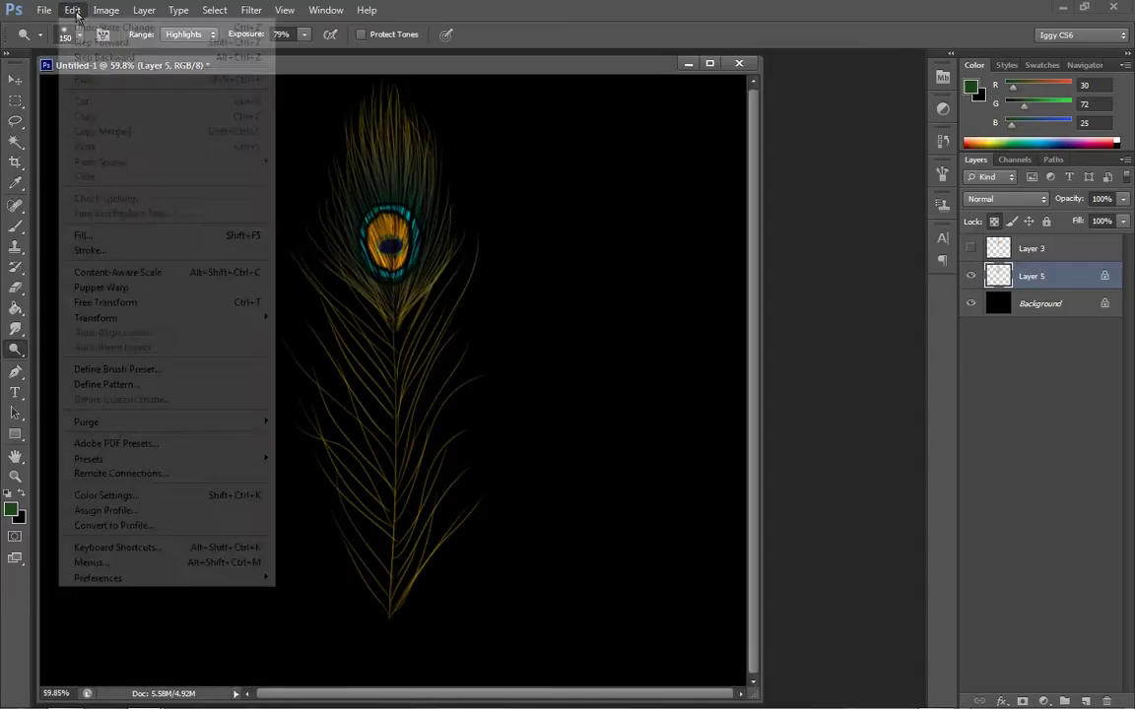
click(84, 41)
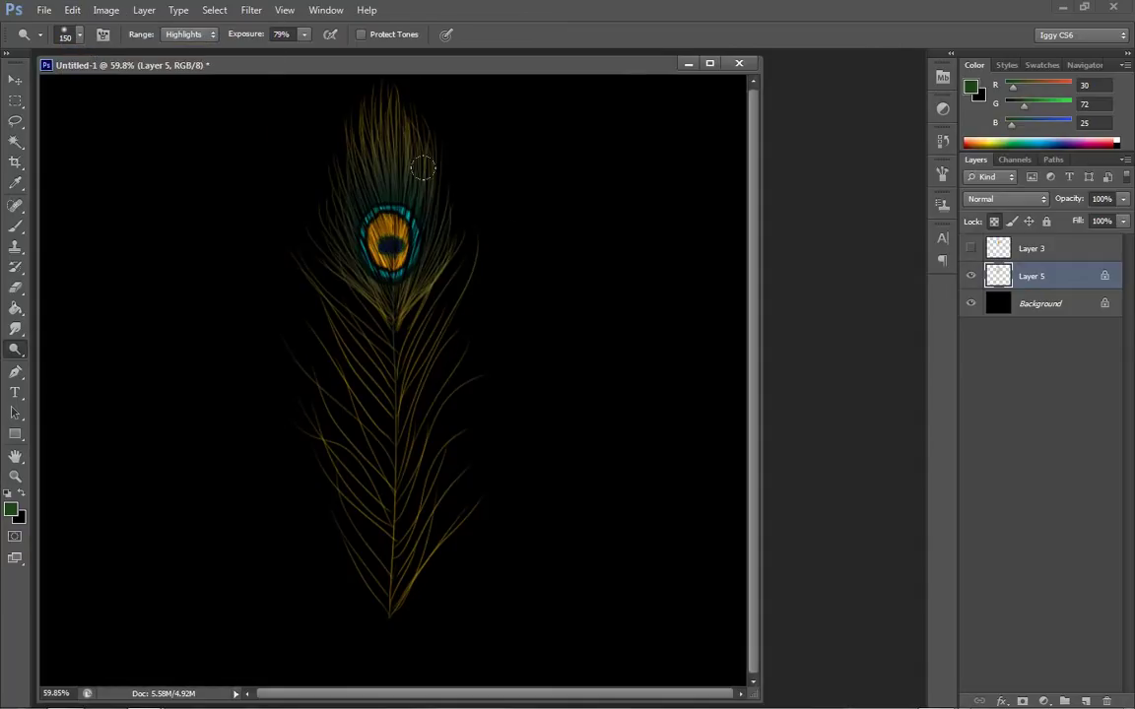
click(72, 10)
click(85, 43)
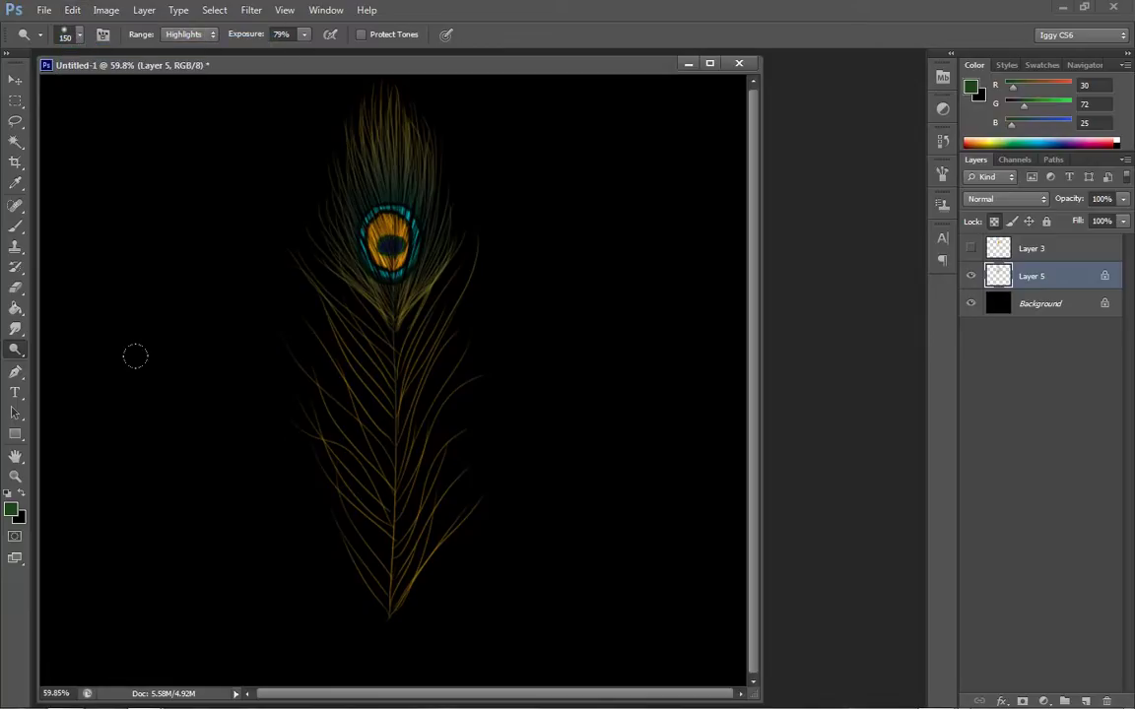
Step: Delete the hidden Layer 3
click(15, 476)
click(500, 342)
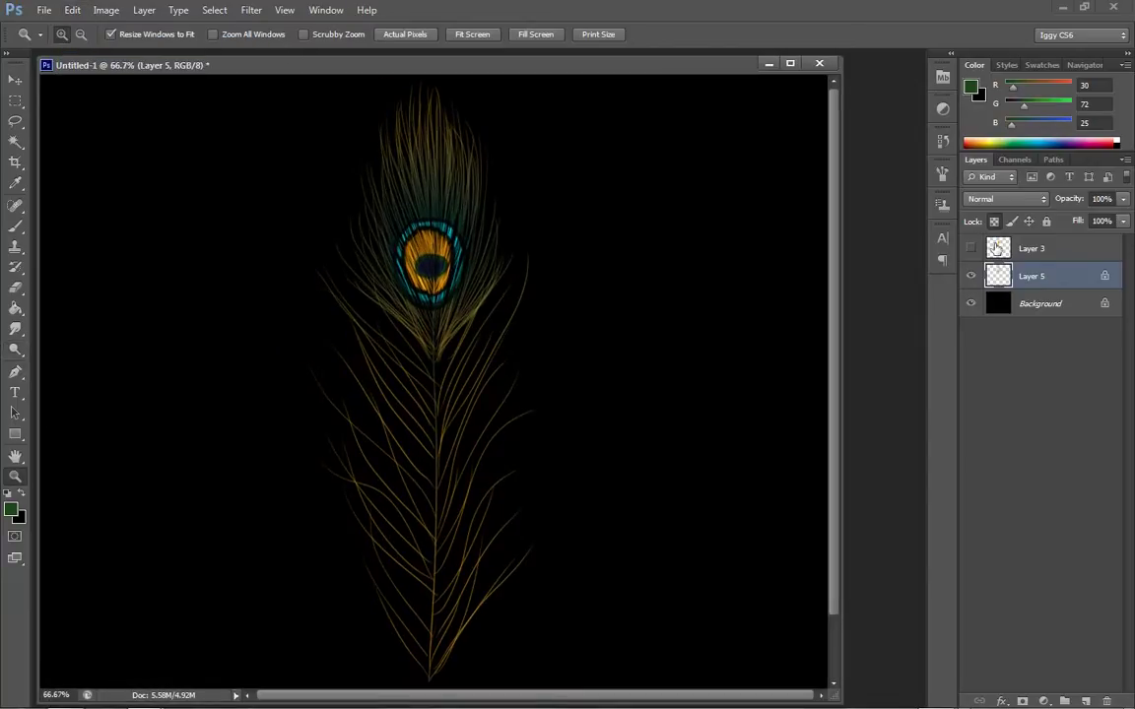
click(1050, 252)
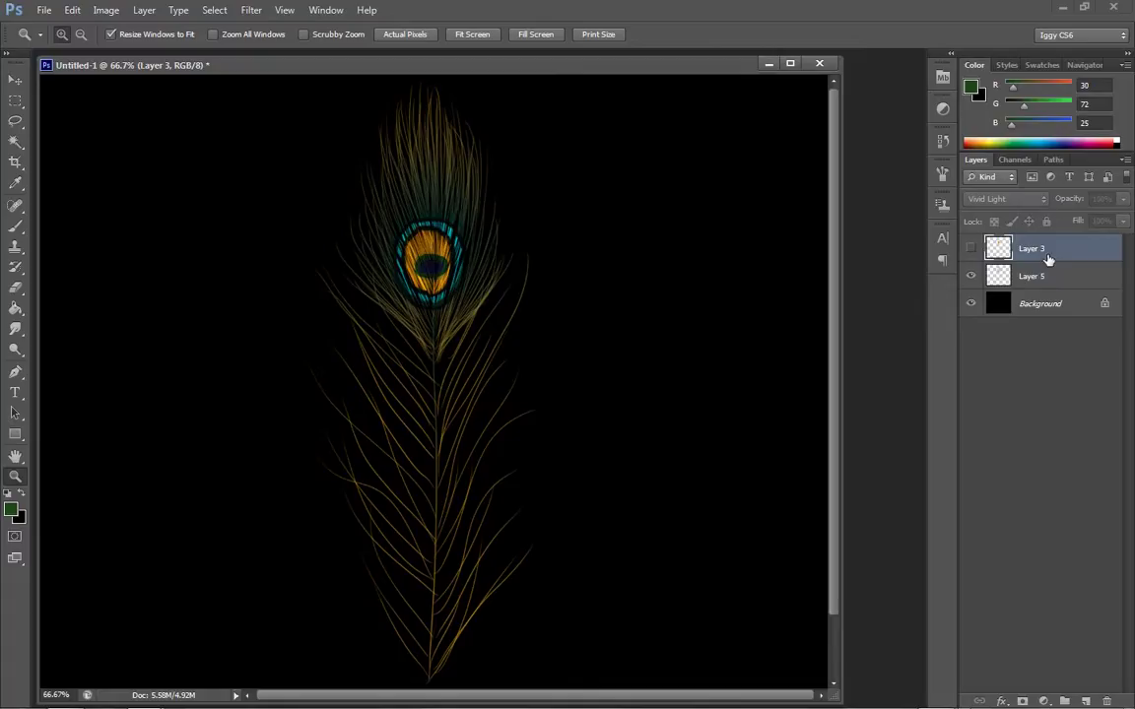
click(969, 251)
click(970, 250)
key(Delete)
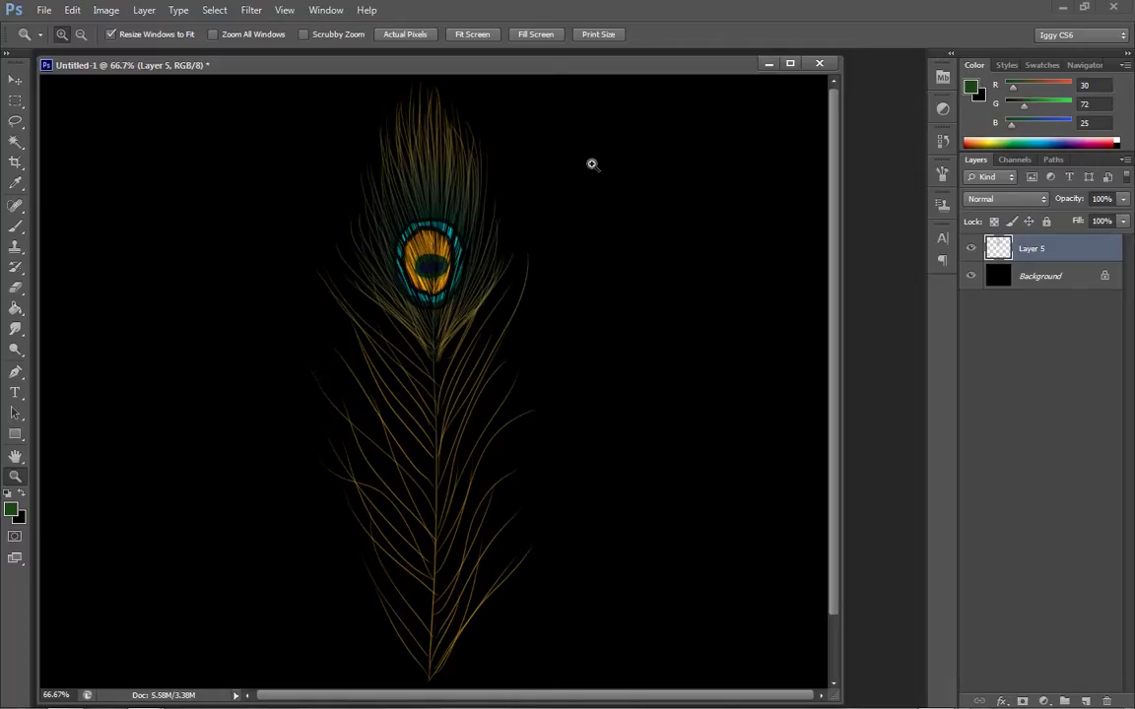
Step: Apply the Add Noise filter to Layer 5 with an amount of 9.51%, Gaussian distribution and Monochromatic enabled
click(407, 258)
click(405, 256)
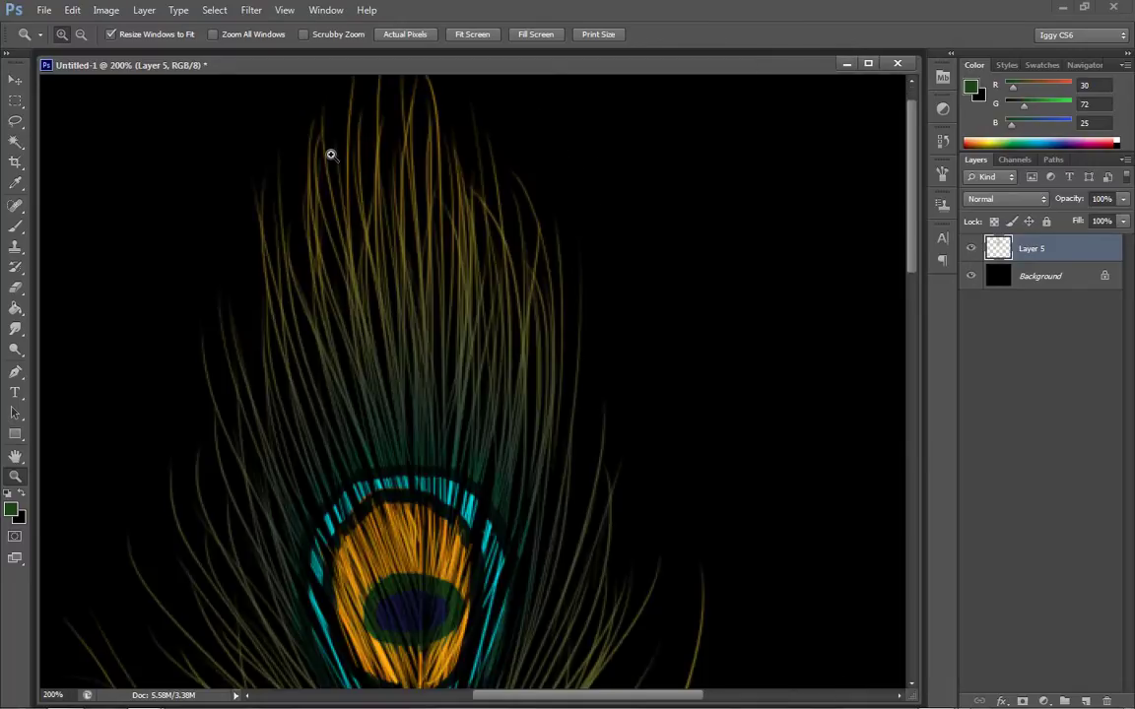
click(252, 10)
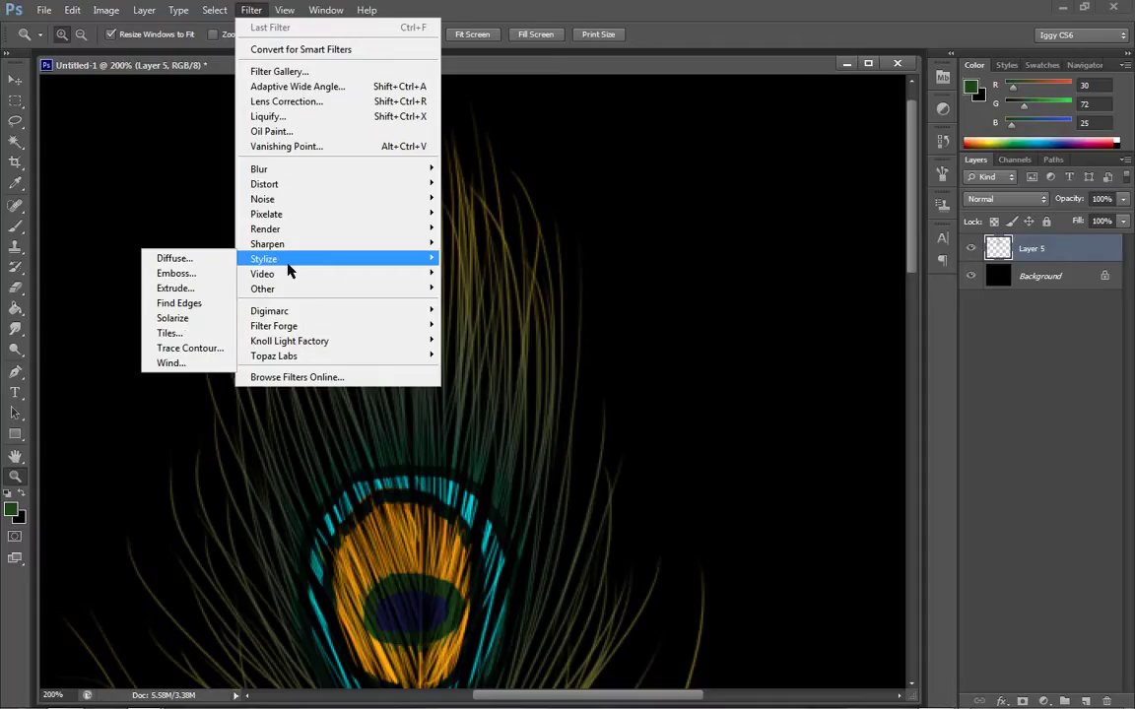
mouse_move(289, 234)
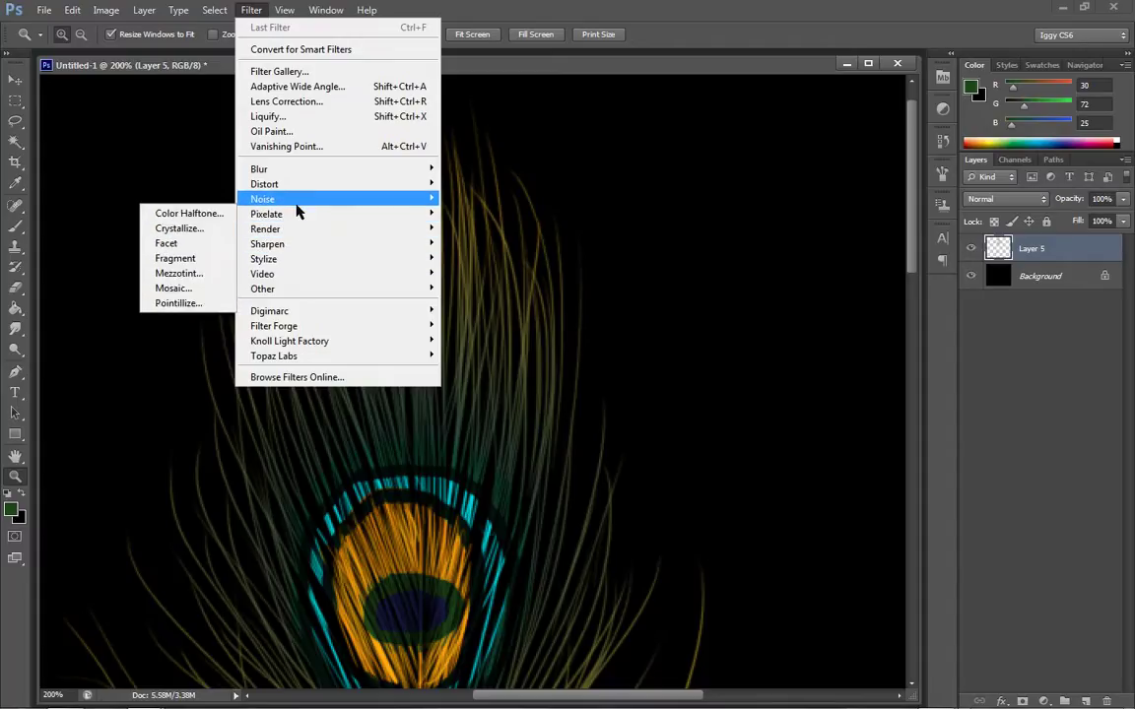
mouse_move(296, 207)
click(188, 200)
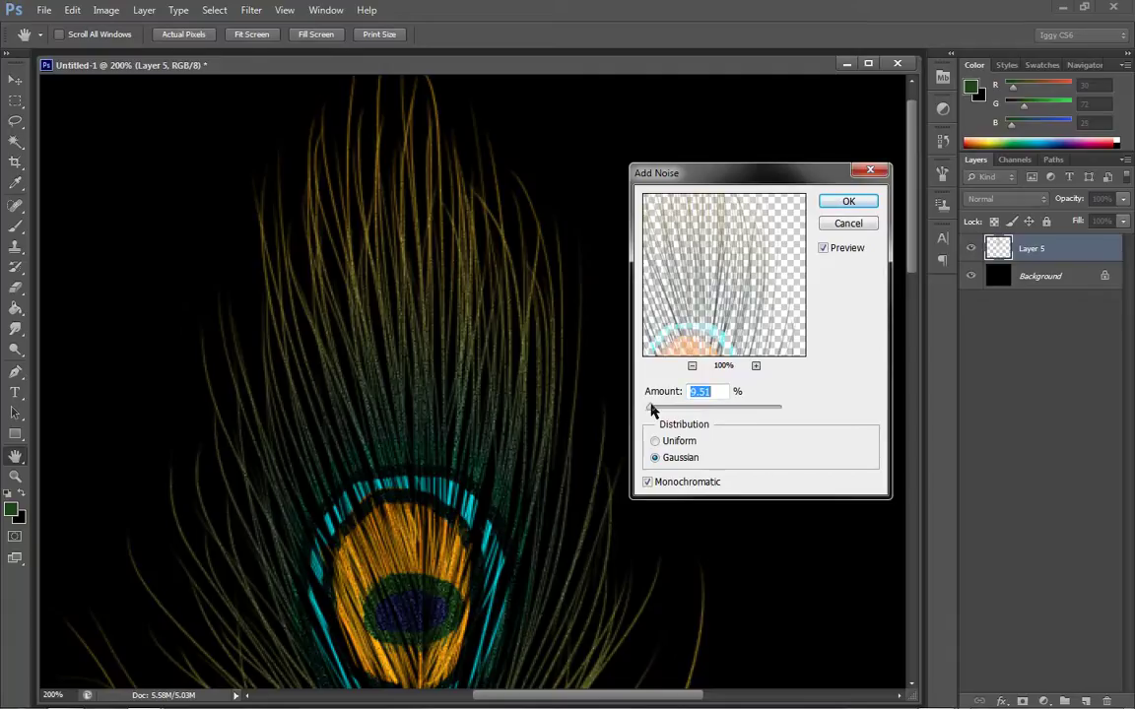
Step: Brighten the barbs above and beside the eye with the Dodge tool, using the Highlights range and 79% exposure
right_click(592, 304)
click(637, 311)
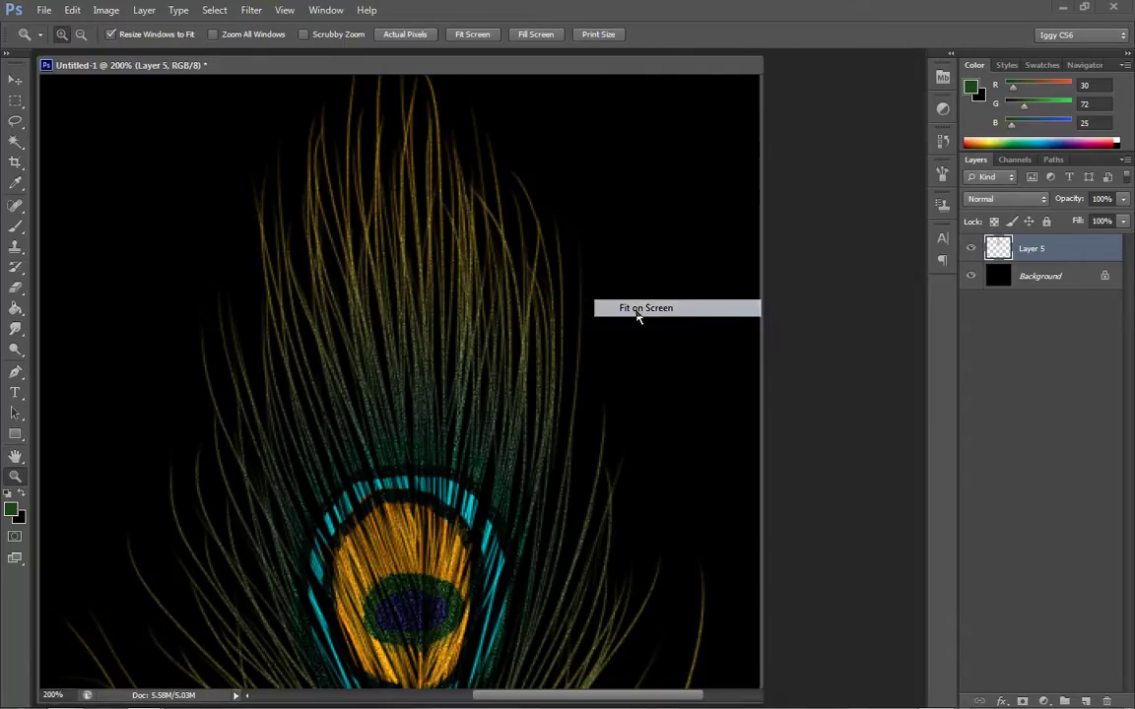
click(502, 261)
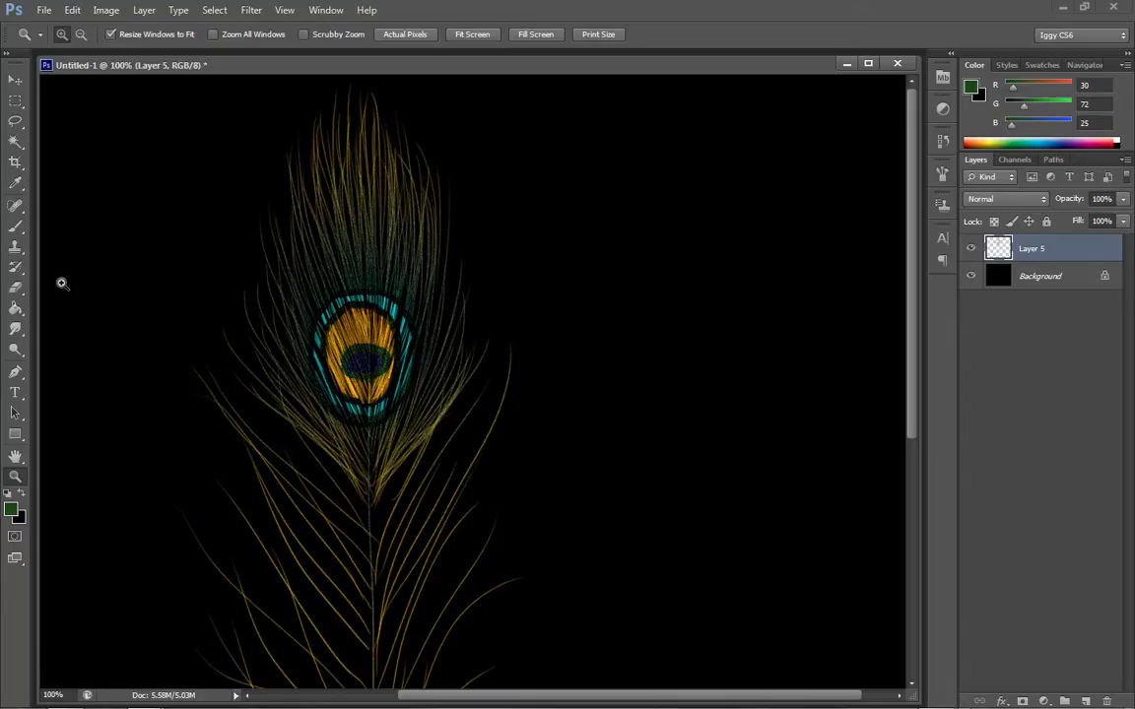
click(15, 350)
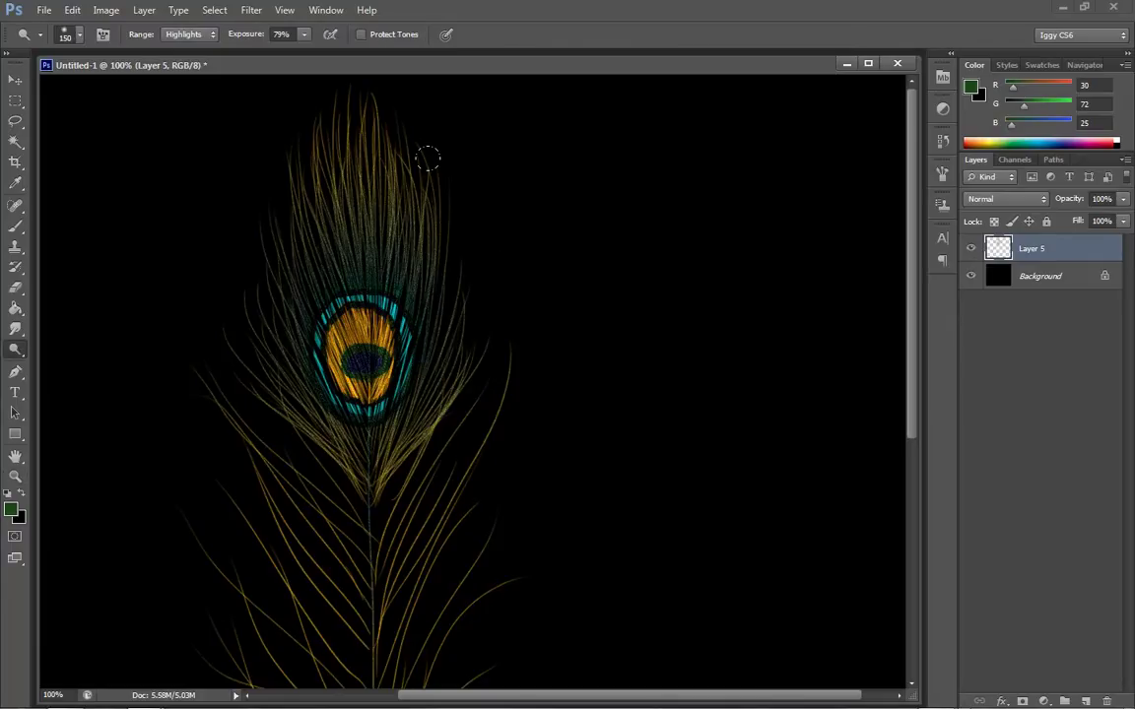
mouse_move(331, 200)
mouse_down()
mouse_move(304, 182)
mouse_move(269, 200)
mouse_move(225, 264)
mouse_up()
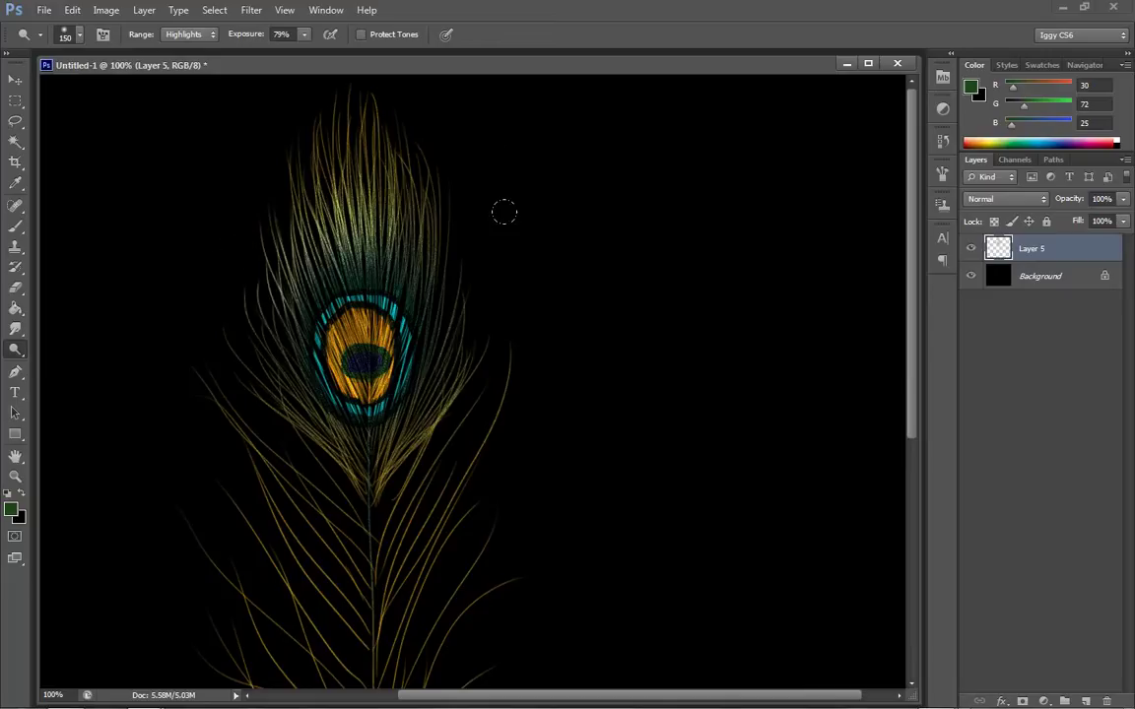
drag(406, 240, 409, 243)
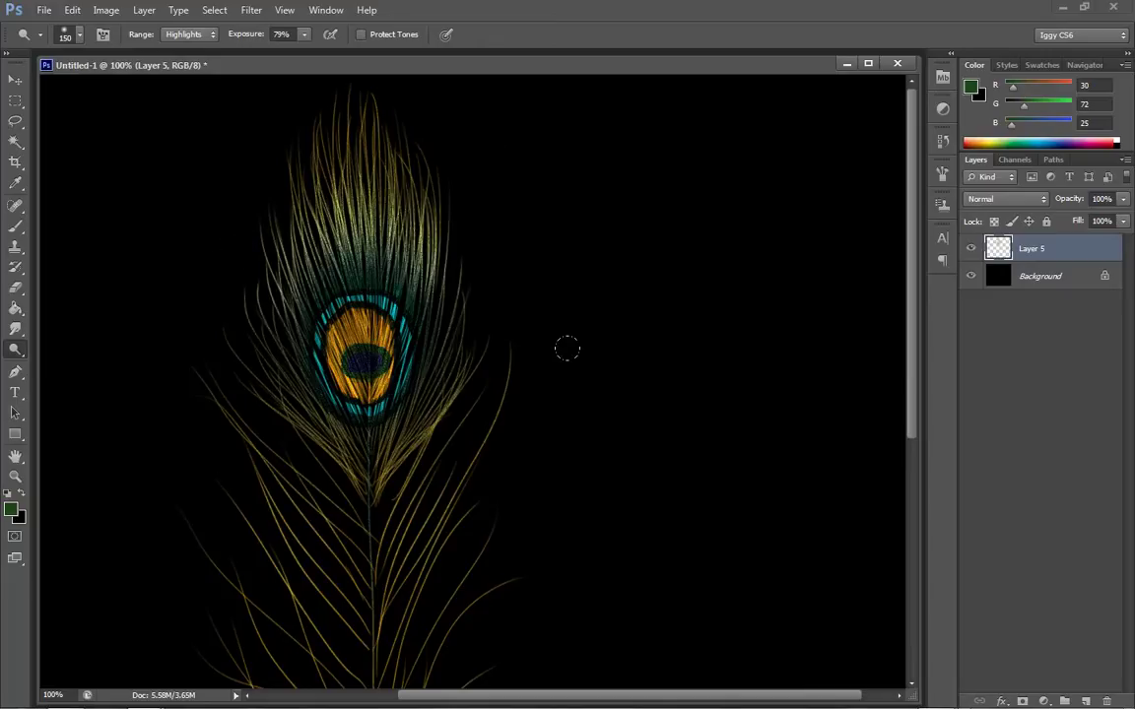
Step: Dodge the midtones of the lower barbs and those just below the eye with a 70 px brush, raising the exposure to 100%
drag(914, 254, 908, 363)
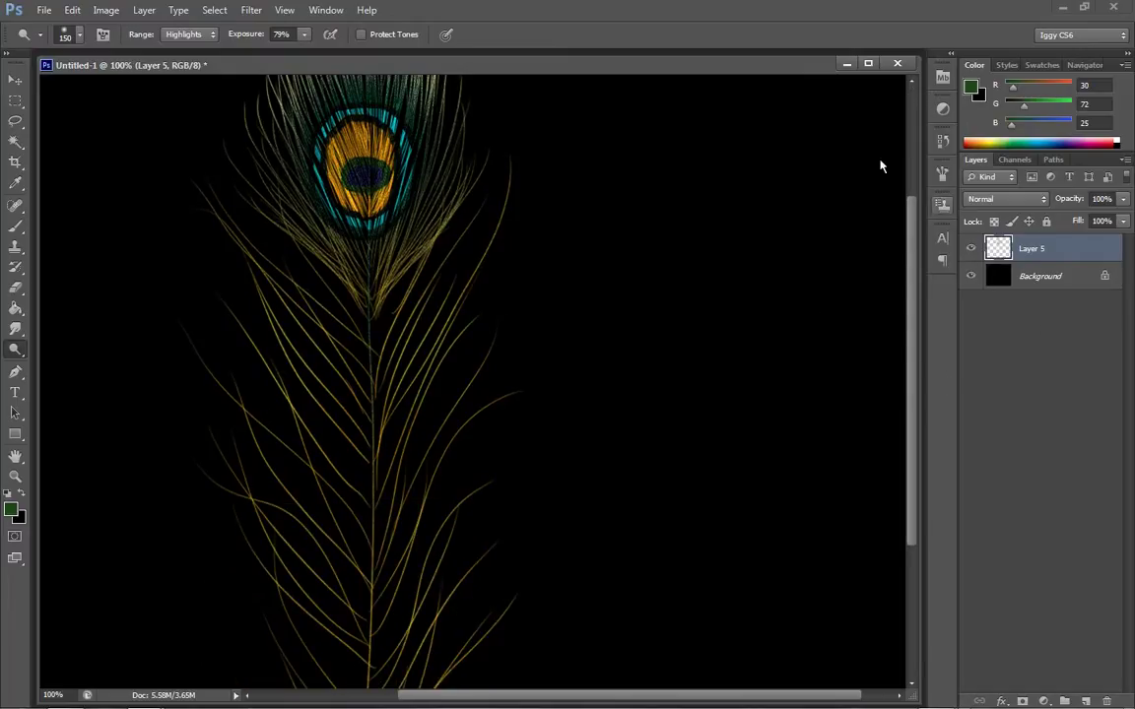
click(187, 34)
click(182, 59)
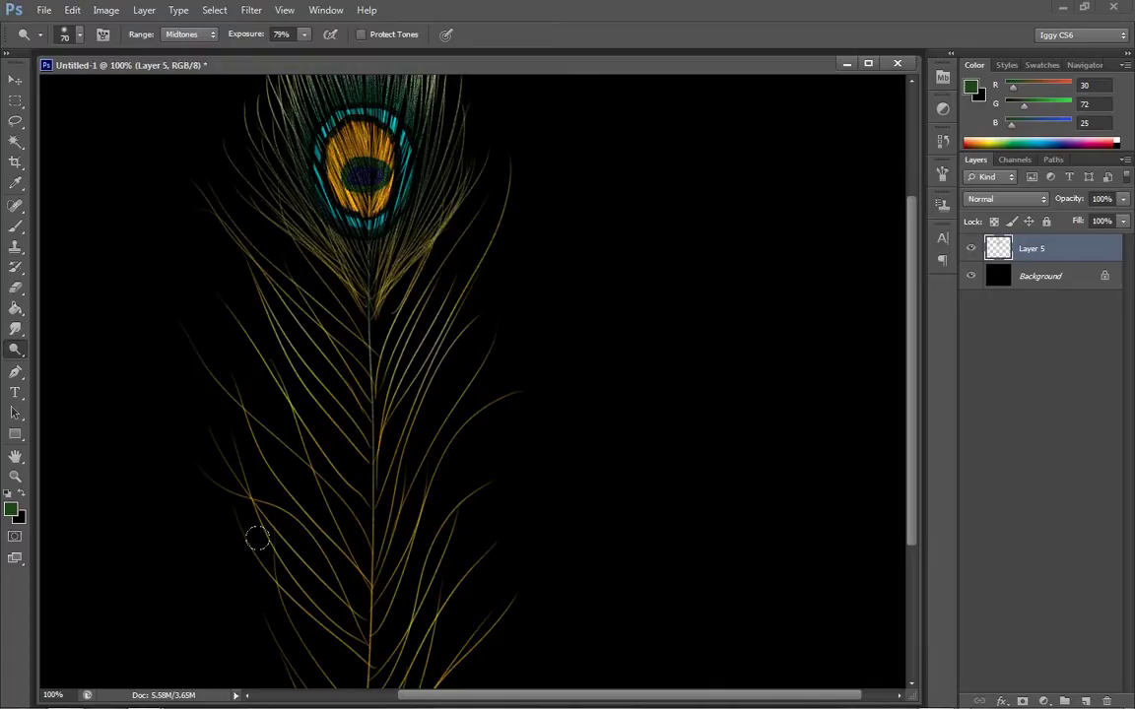
click(304, 34)
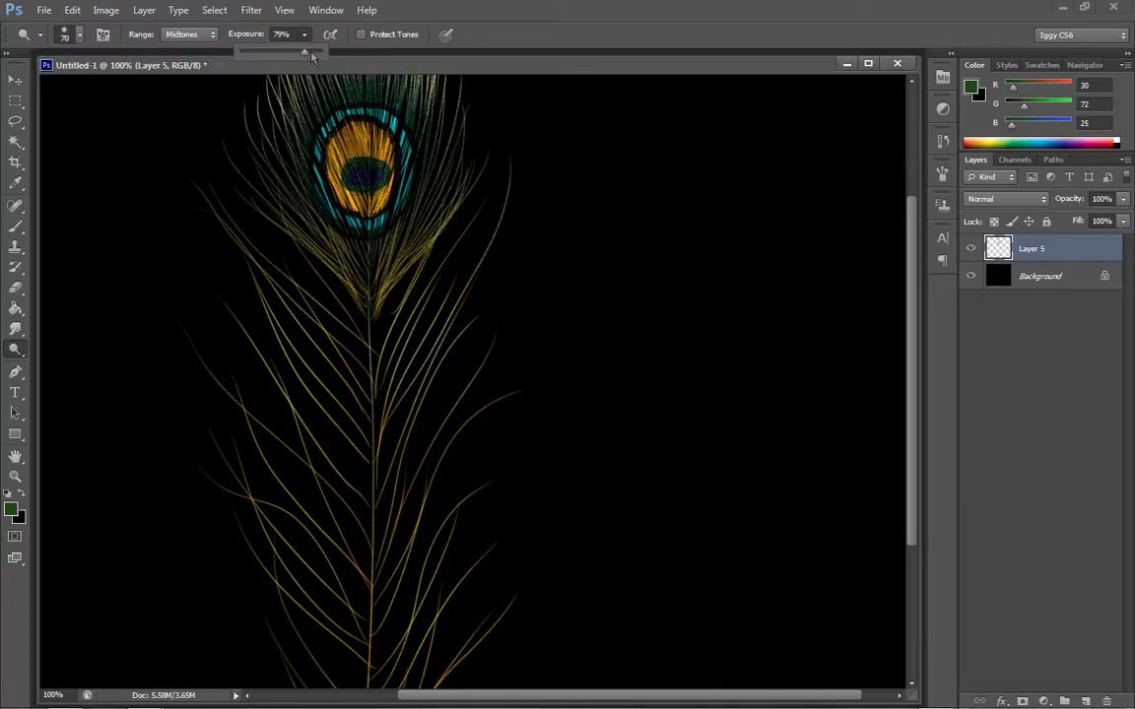
click(407, 535)
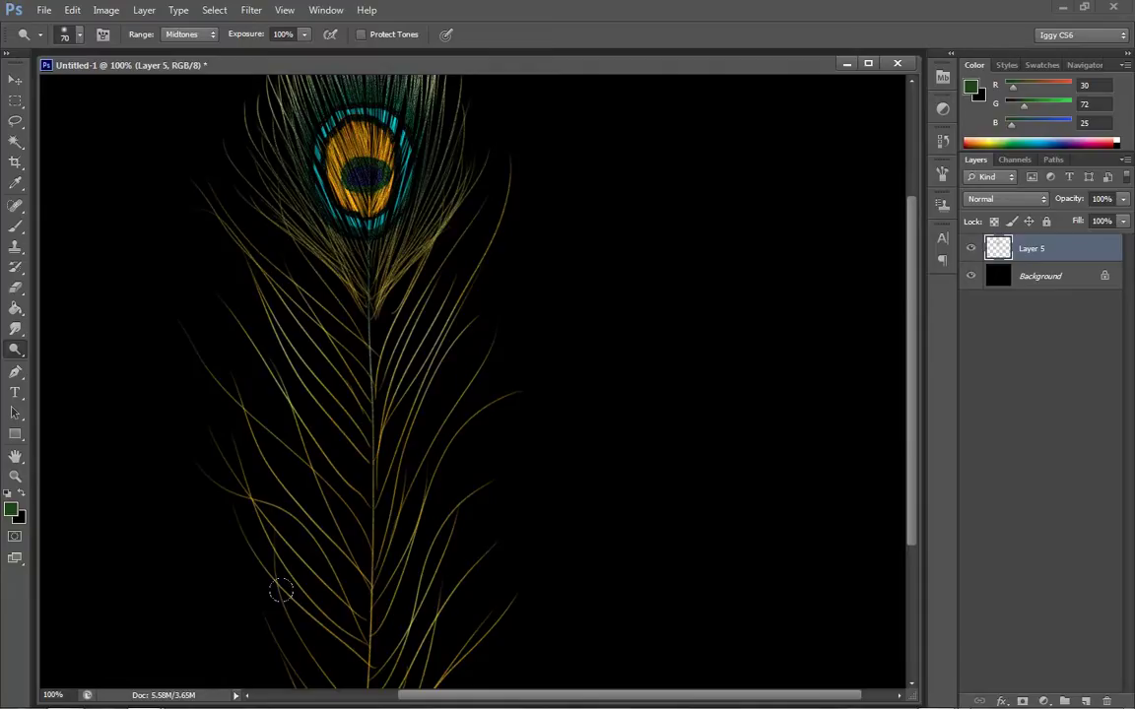
drag(914, 347, 911, 441)
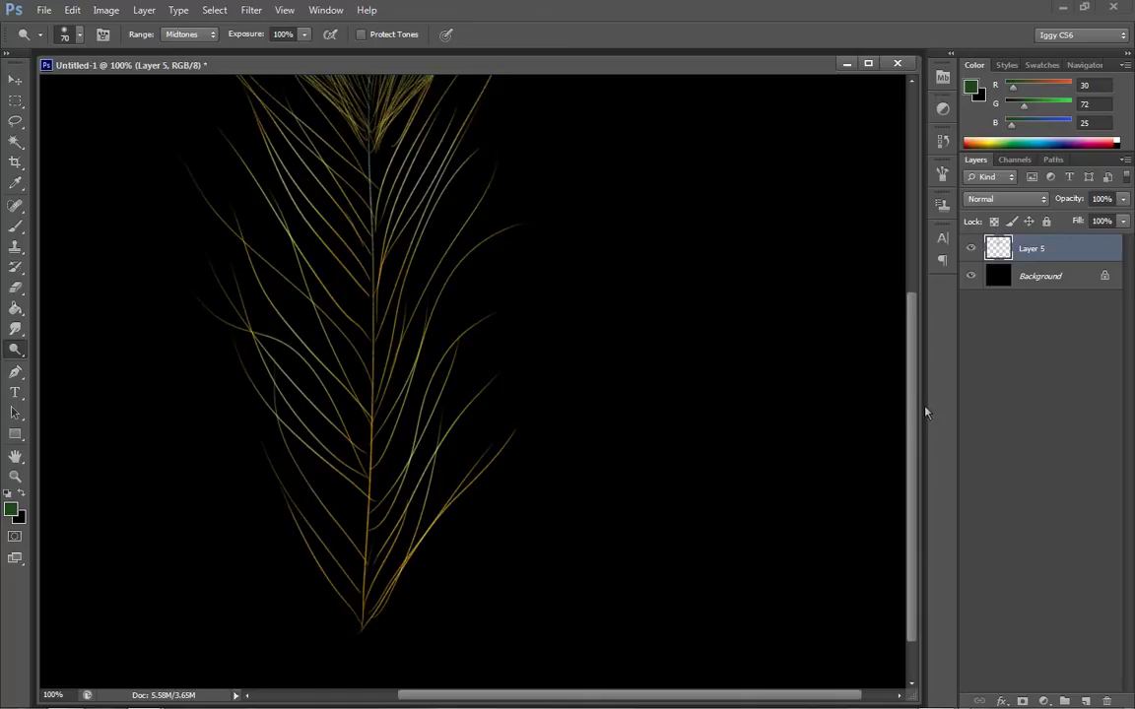
drag(917, 392, 913, 259)
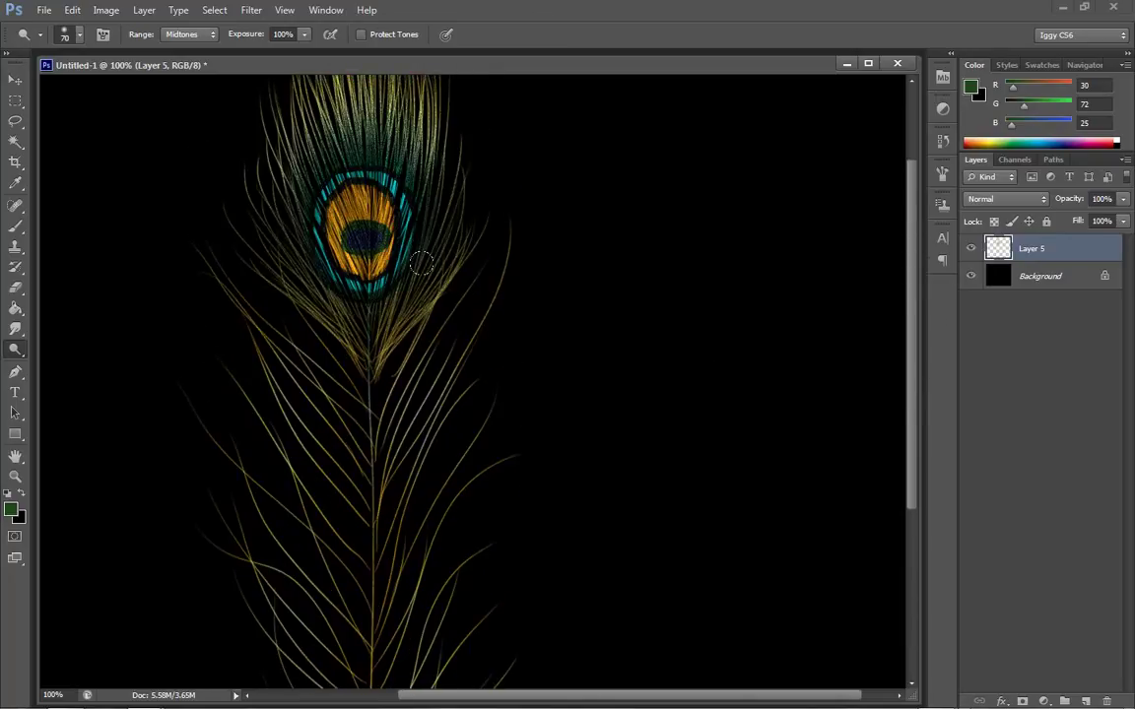
drag(909, 358, 923, 295)
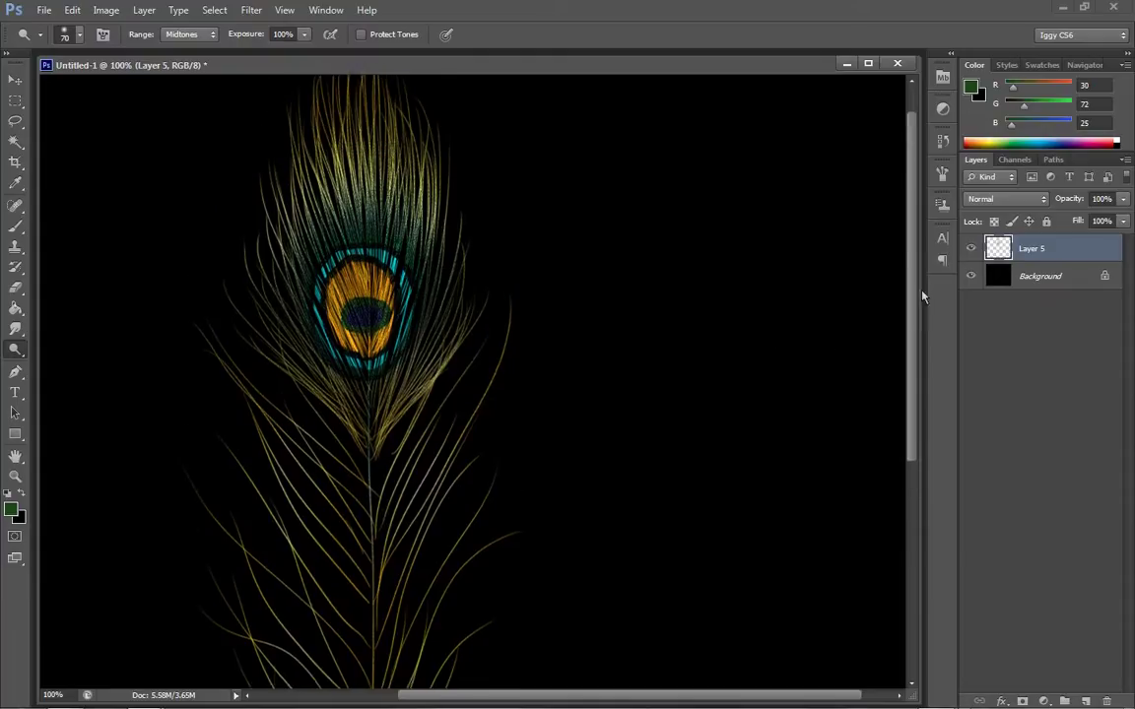
Step: Brighten the barbs just below the eye on both sides with the Dodge tool, using the Highlights range
click(204, 36)
click(185, 77)
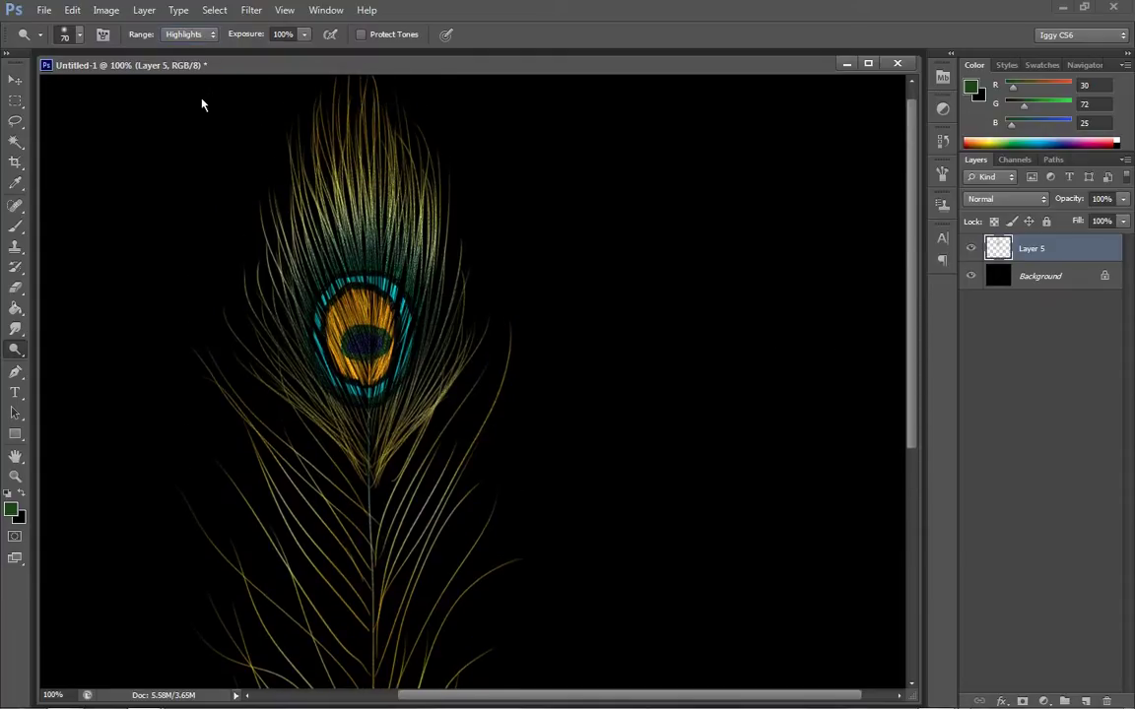
drag(309, 400, 326, 414)
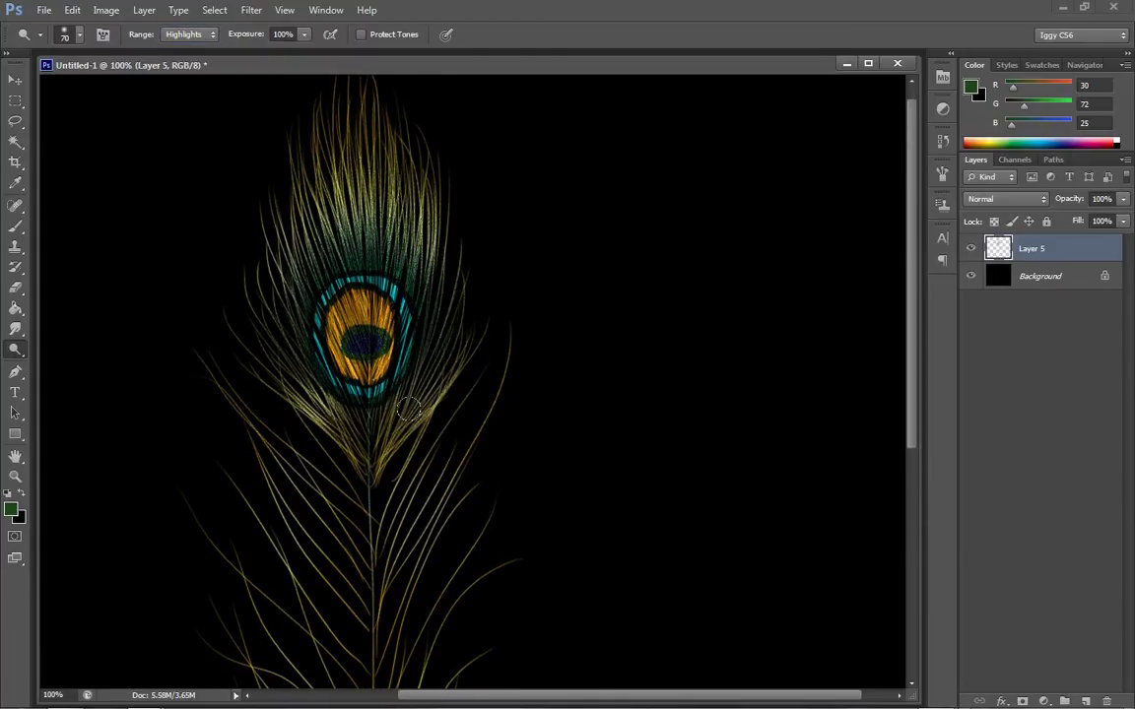
mouse_move(399, 422)
mouse_down()
mouse_move(408, 407)
mouse_move(343, 429)
mouse_up()
Step: Try dodging the eye spot and the barbs around it in the Highlights range, and undo those strokes
mouse_move(355, 335)
mouse_down()
mouse_move(320, 296)
mouse_move(453, 276)
mouse_up()
mouse_move(325, 282)
mouse_down()
mouse_move(301, 310)
mouse_move(305, 352)
mouse_move(340, 345)
mouse_move(377, 277)
mouse_move(330, 281)
mouse_up()
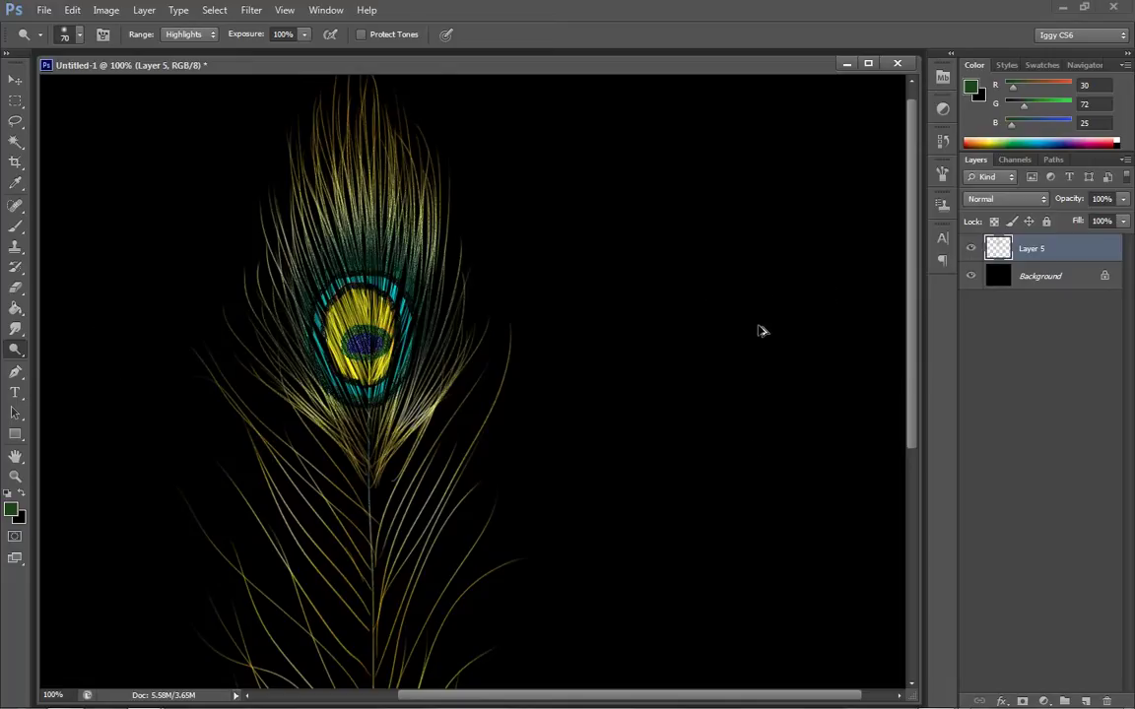
key(ctrl+alt+z)
key(ctrl+alt+z)
key(ctrl+alt+z)
key(ctrl+alt+z)
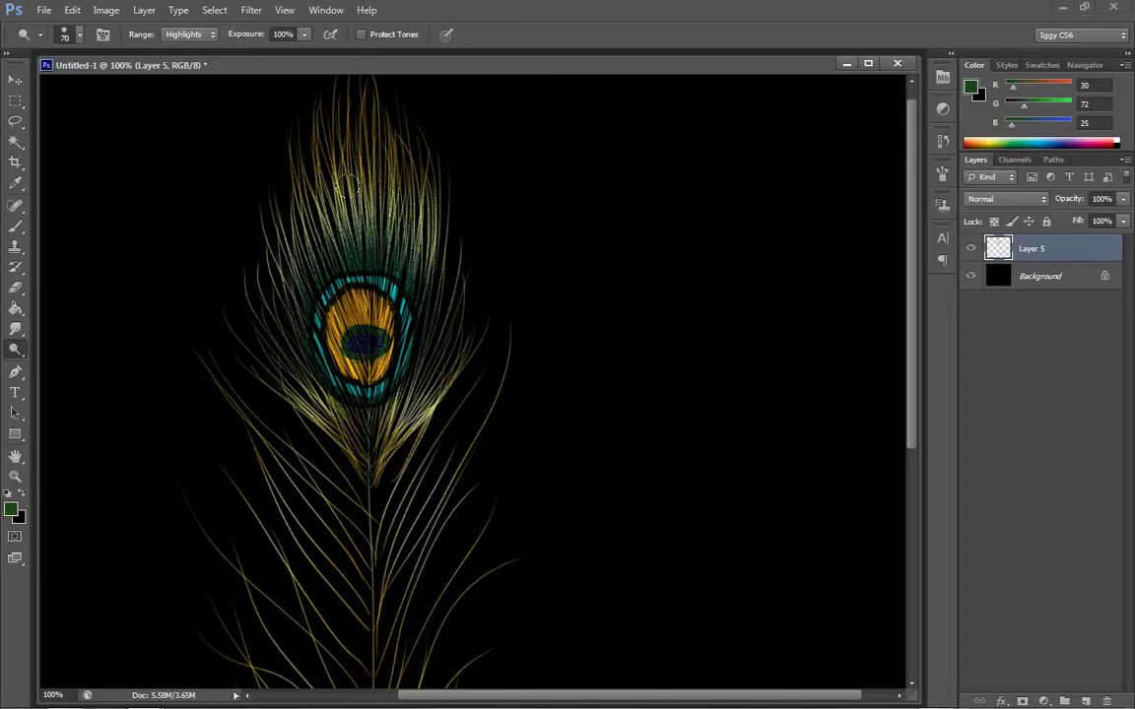
Step: Brighten the barbs directly above the eye with the Dodge tool in the Highlights range at 100% exposure
drag(353, 195, 399, 205)
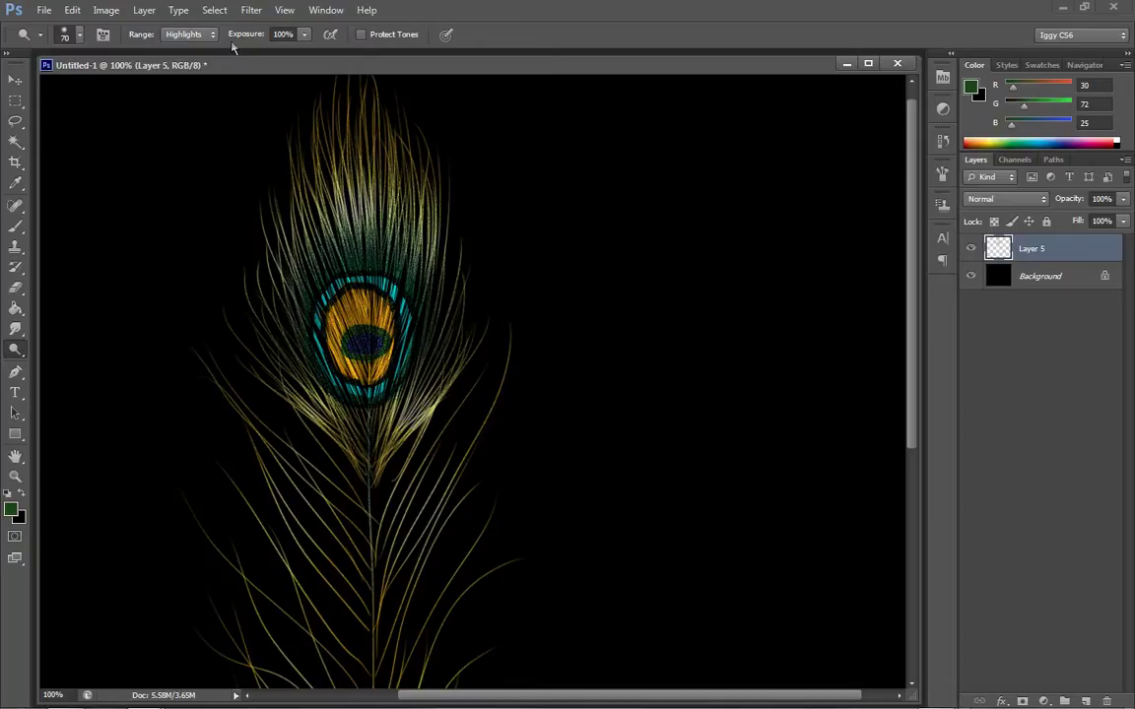
Step: Try a Hue/Saturation adjustment on Layer 5 with hue -12 and saturation +41, and cancel it
click(106, 10)
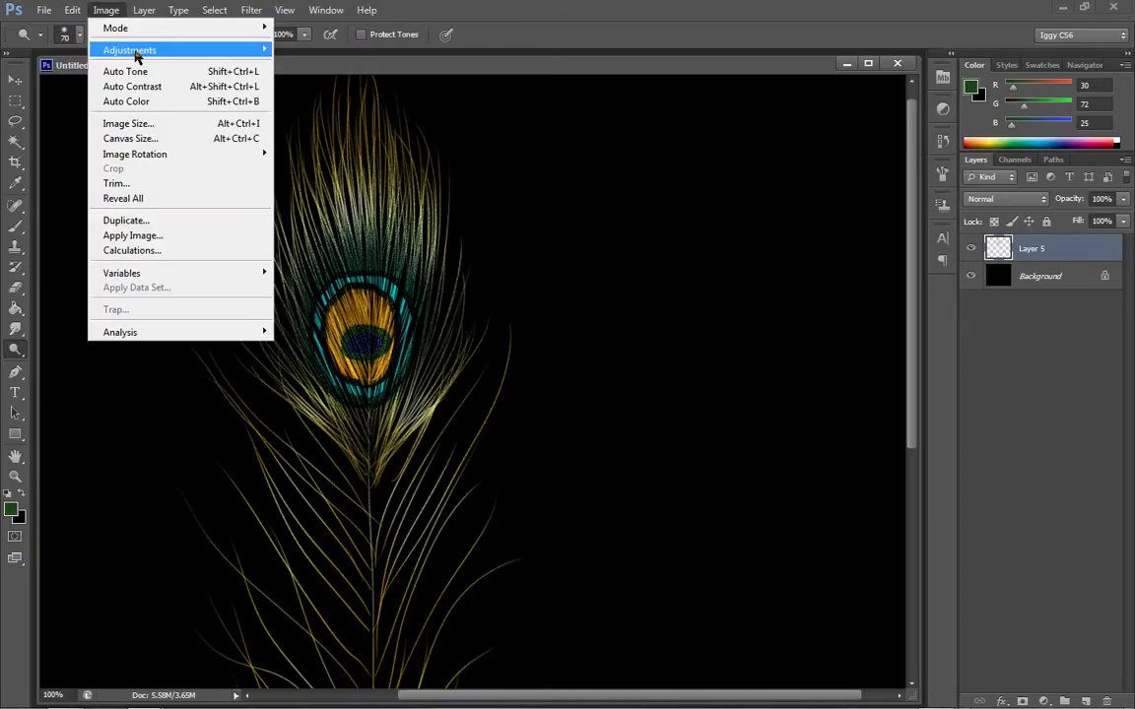
mouse_move(146, 50)
click(318, 131)
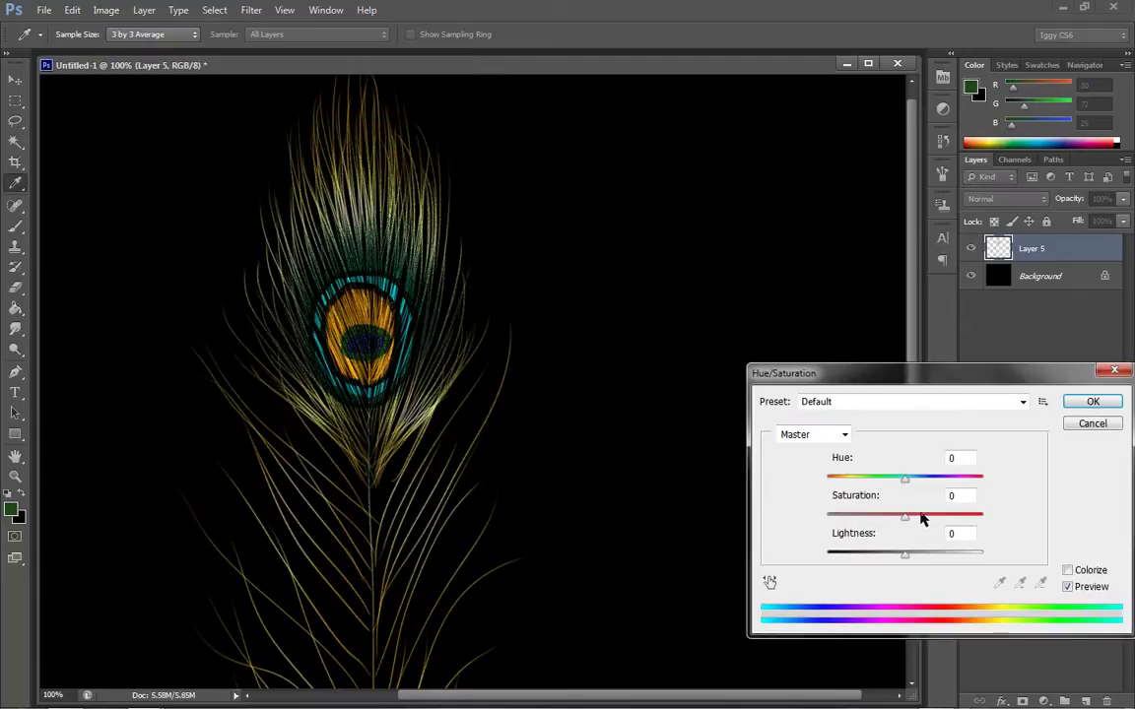
drag(924, 518, 962, 526)
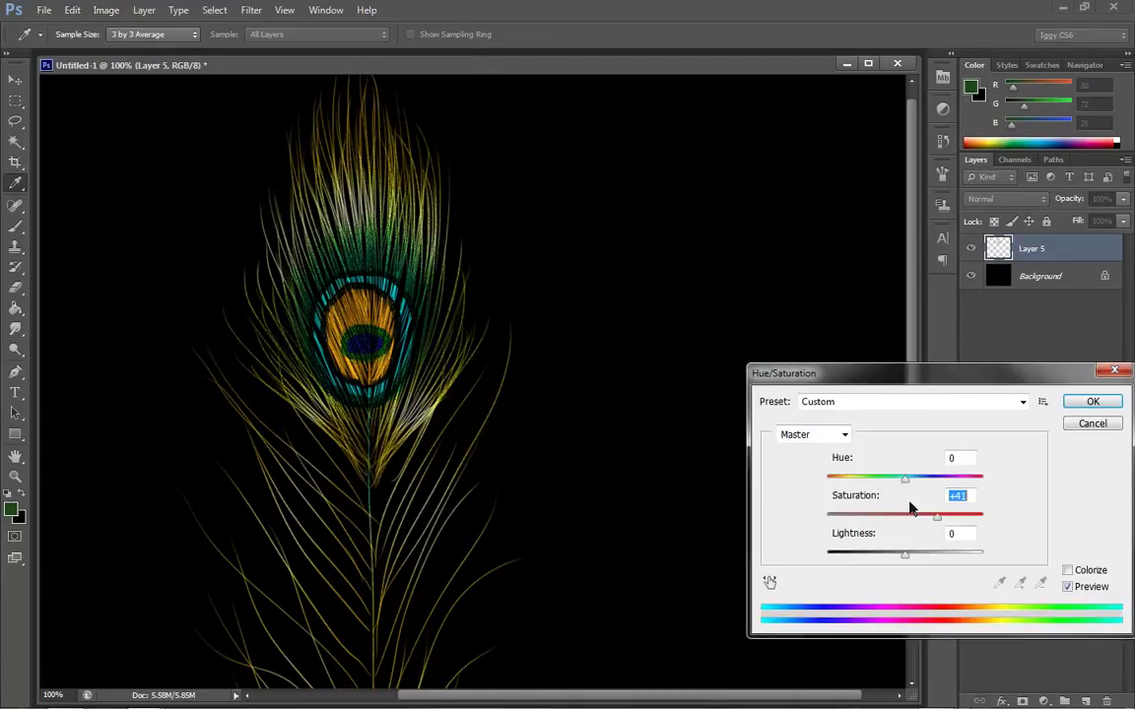
mouse_move(903, 478)
mouse_down()
mouse_move(861, 476)
mouse_move(897, 477)
mouse_up()
click(1092, 401)
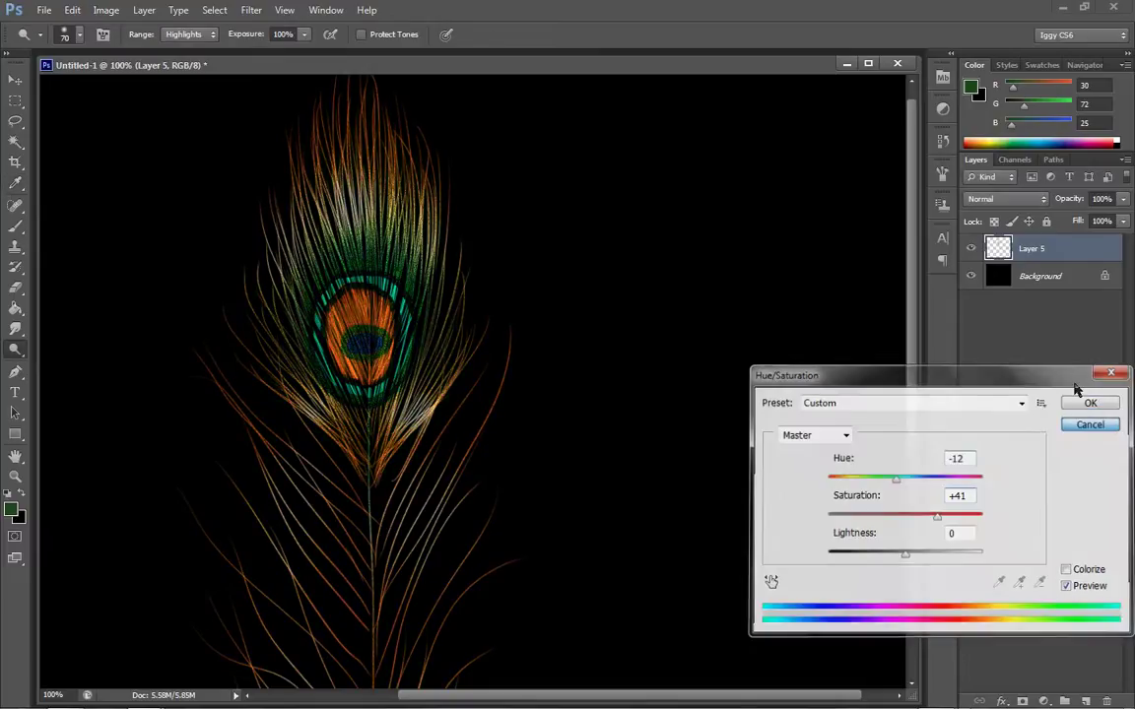
Step: Try Color Balance midtone levels of +91, +89 and +1 on Layer 5, comparing with the preview off and on
click(106, 10)
mouse_move(187, 51)
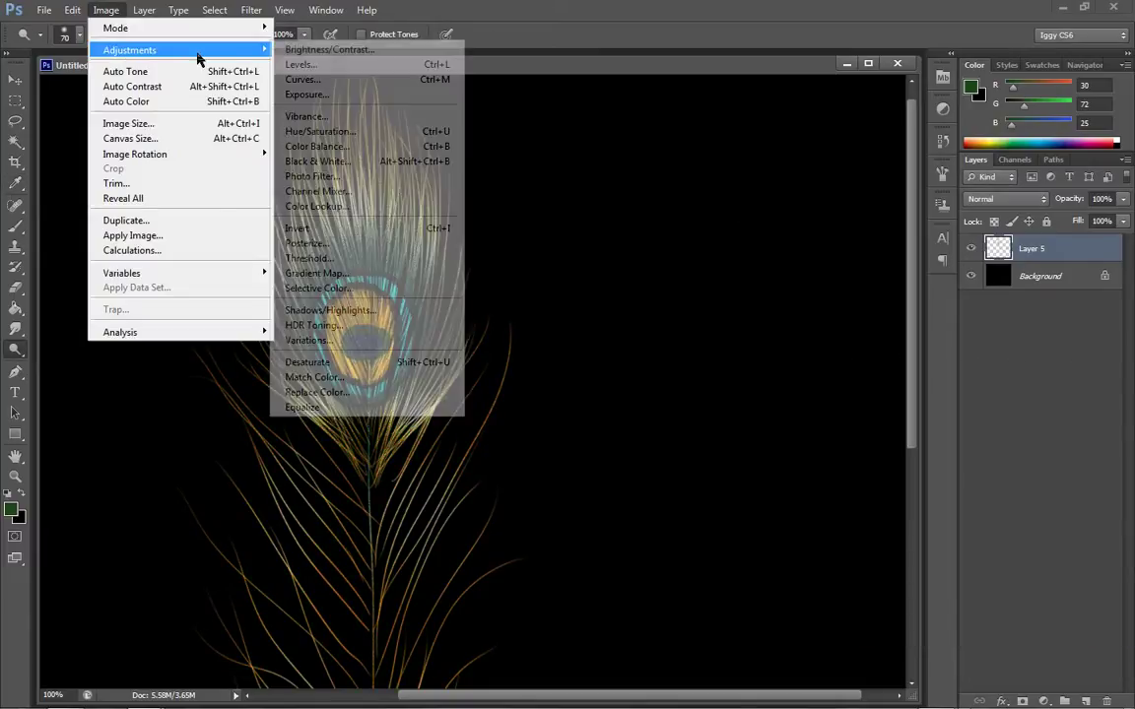
click(313, 146)
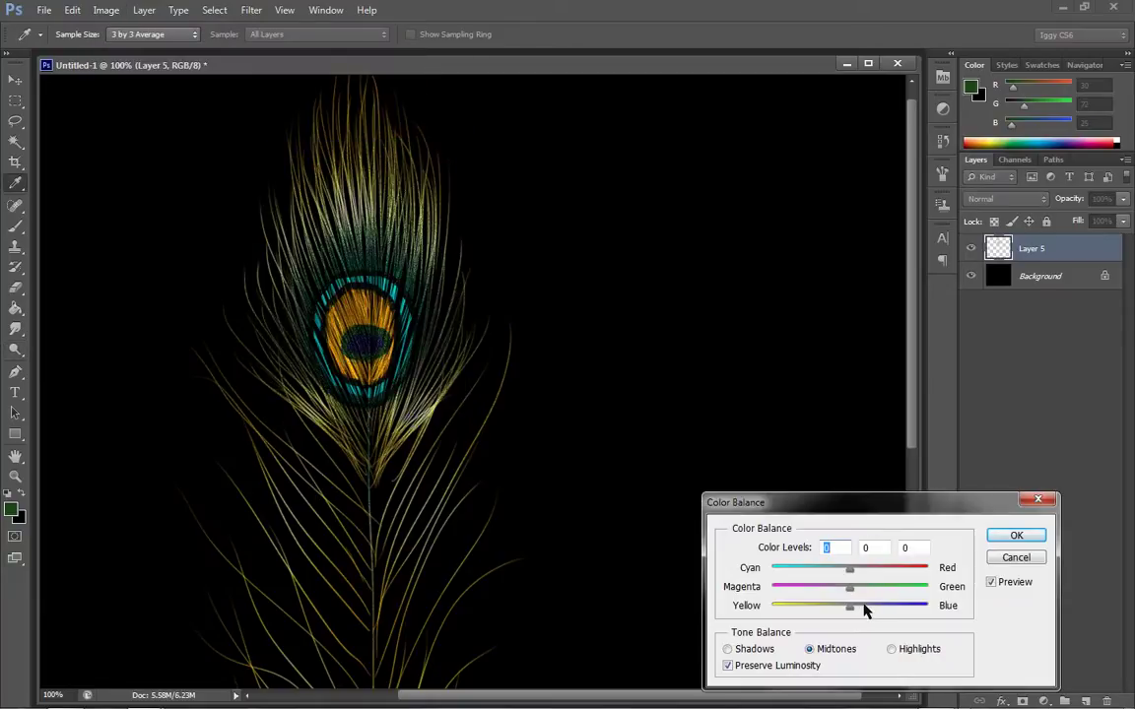
drag(863, 611, 898, 609)
drag(795, 569, 851, 607)
drag(839, 570, 923, 575)
click(925, 570)
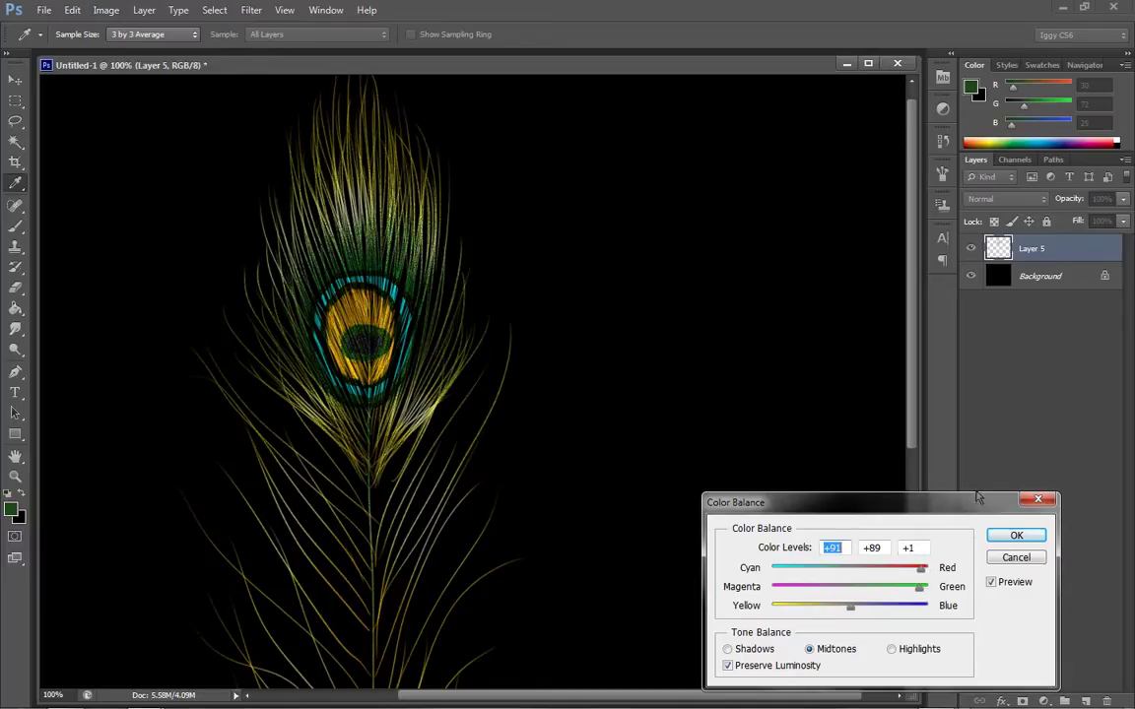
click(1000, 583)
click(999, 585)
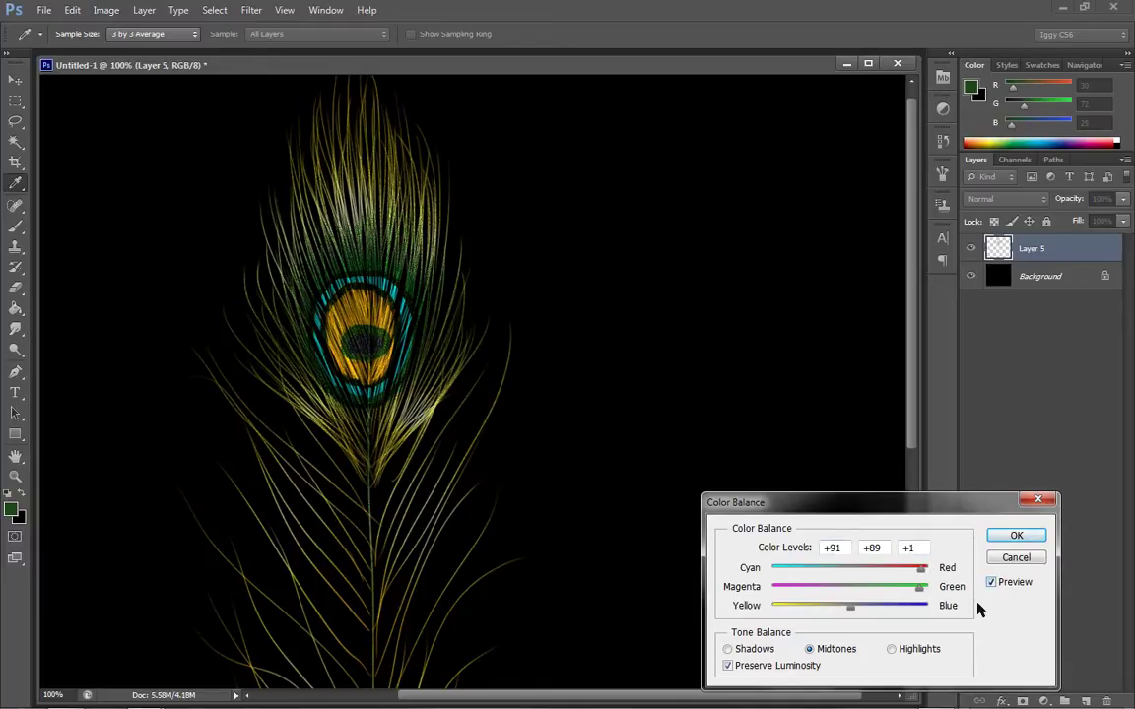
Step: Try Color Balance highlight levels of +100, -3 and -24, toggling the preview to compare
click(916, 653)
drag(841, 611, 939, 569)
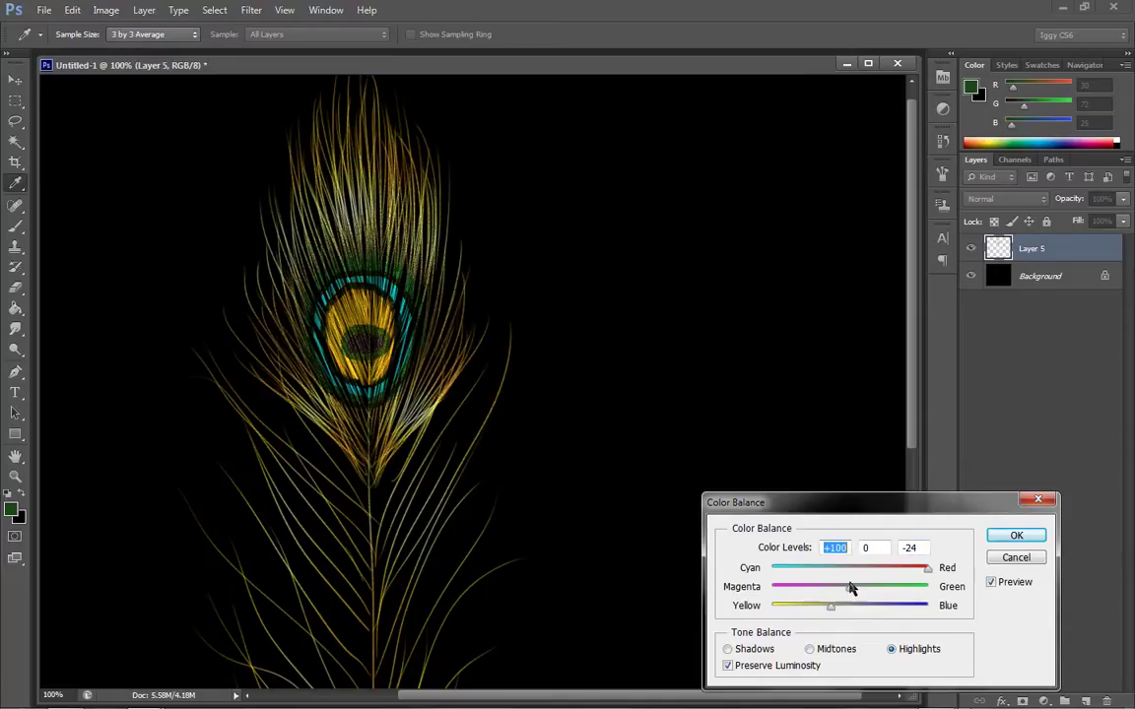
drag(851, 588, 964, 583)
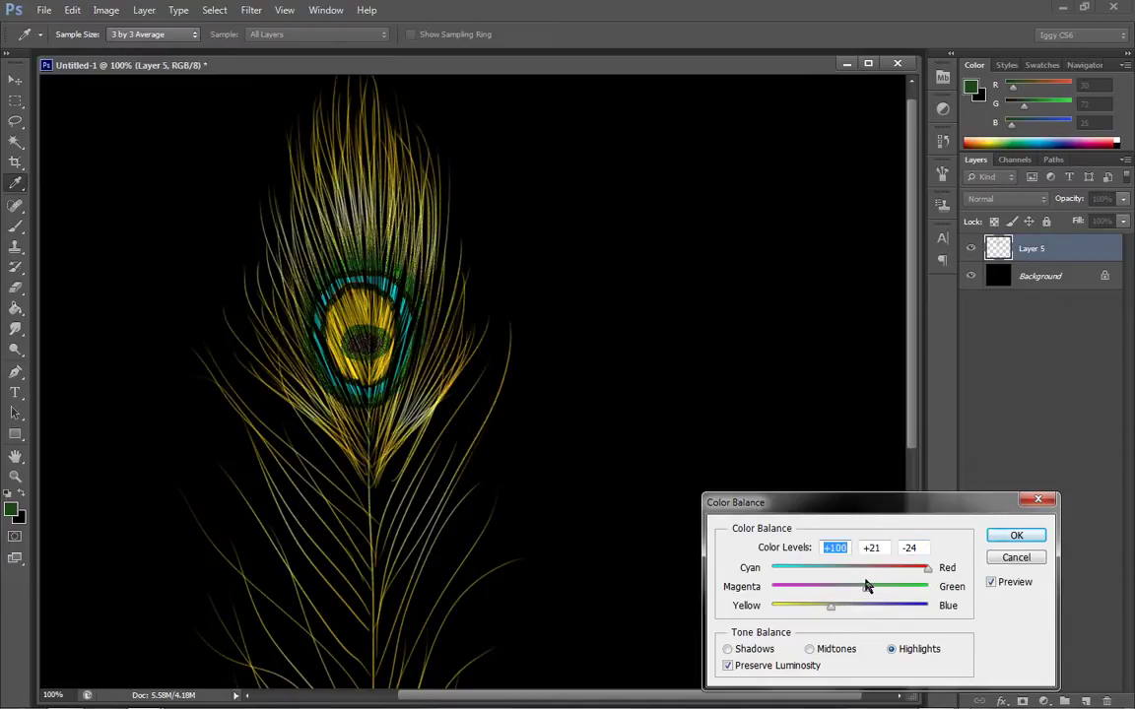
click(849, 585)
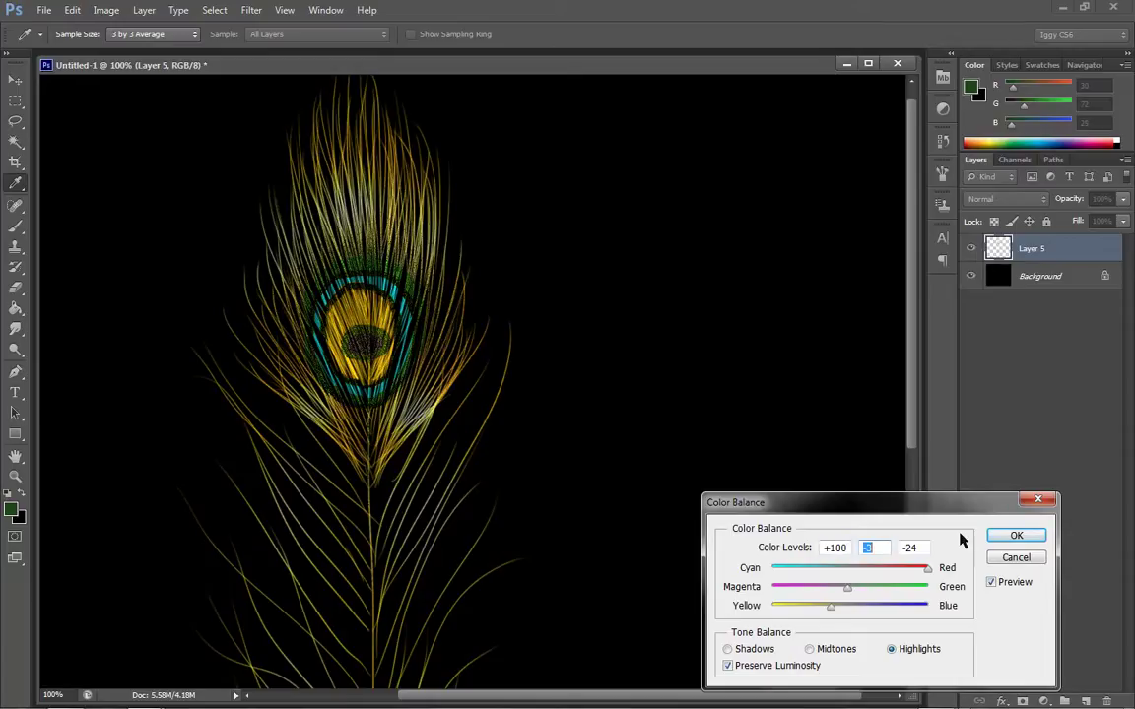
click(993, 583)
click(993, 583)
click(993, 583)
Step: Try highlight levels of +36 green and +55 blue with midtone blue at +100, and cancel the Color Balance adjustment
drag(862, 603, 830, 587)
click(991, 583)
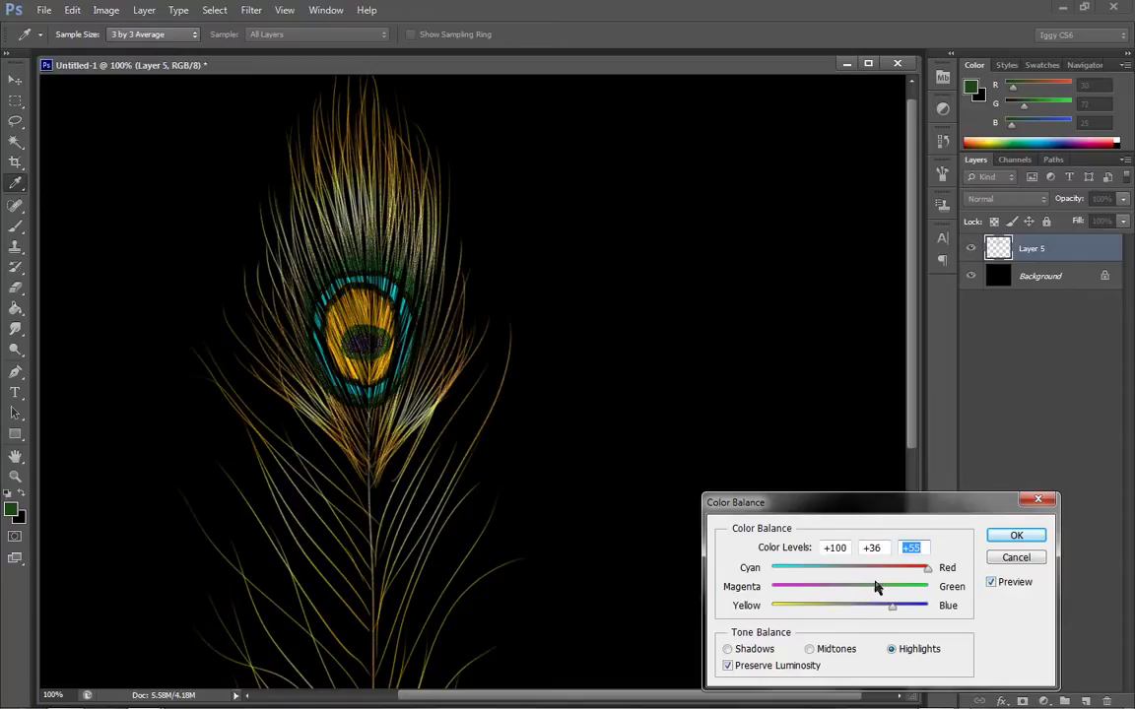
drag(927, 569, 987, 582)
click(809, 649)
click(992, 583)
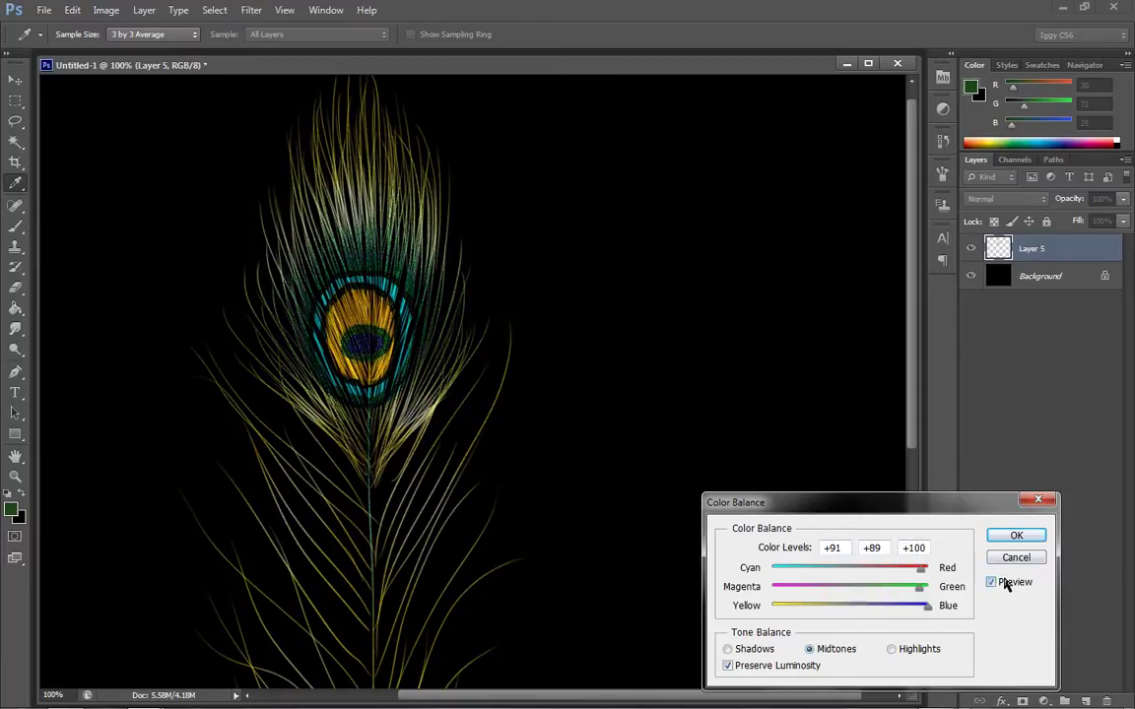
click(1019, 556)
Step: Try painting a dark green barb curving outward beside the eye with the 9 px brush, and undo it
key(o)
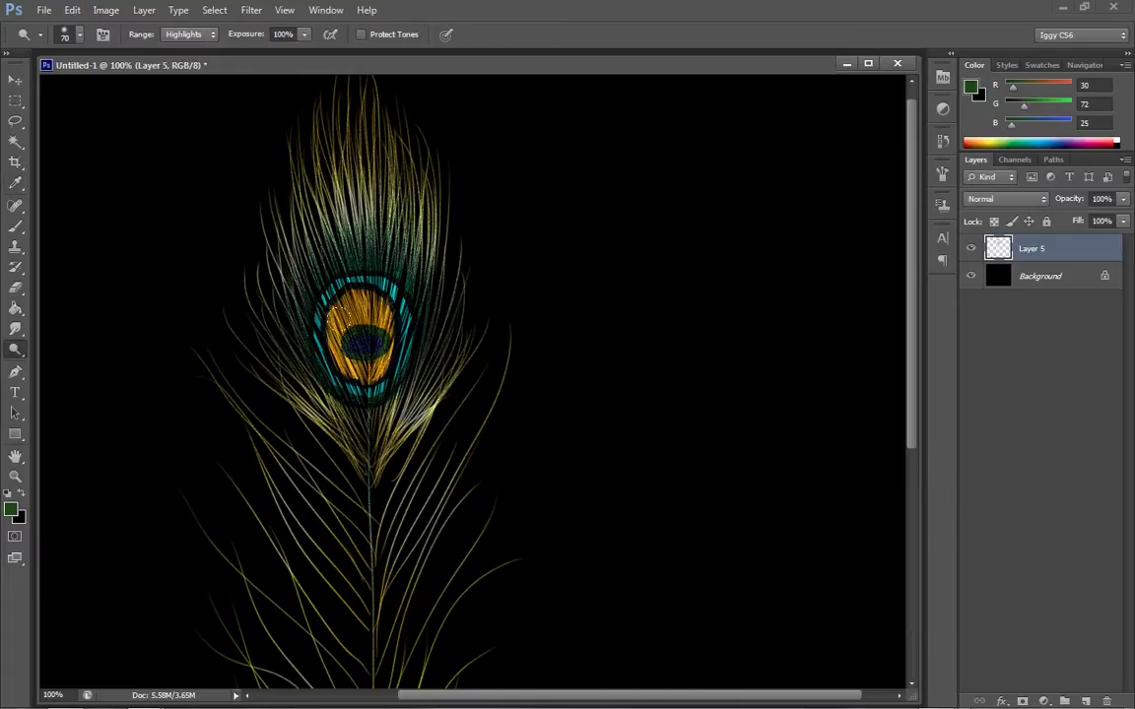
key(z)
right_click(556, 346)
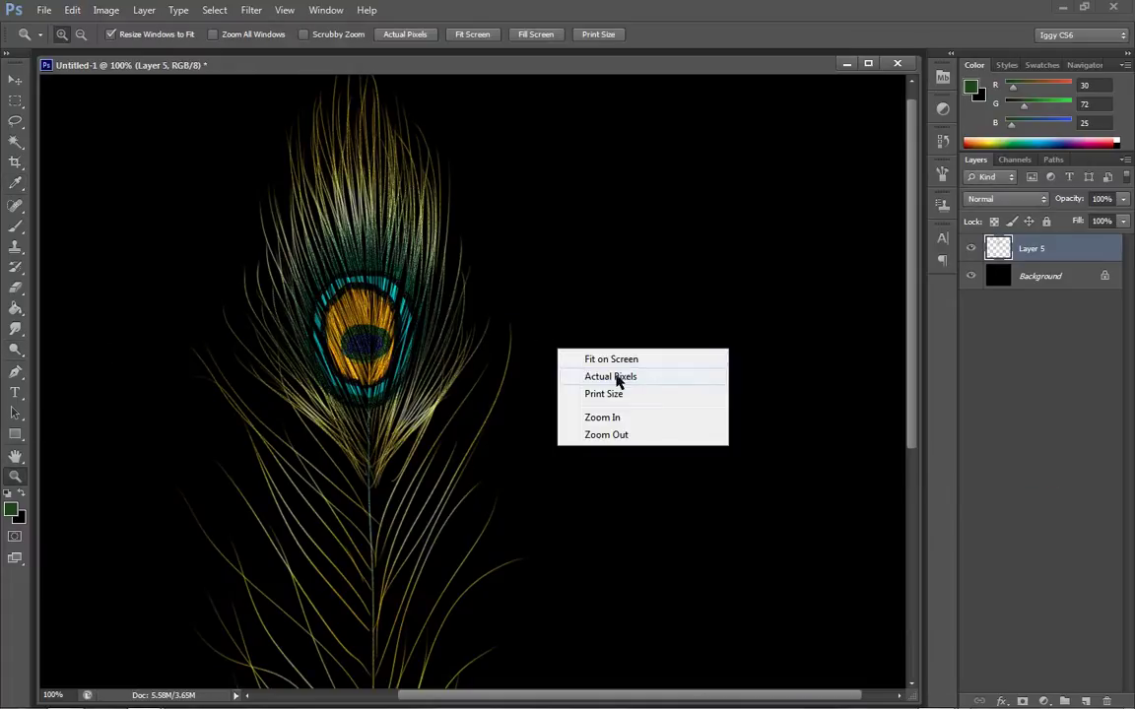
click(622, 361)
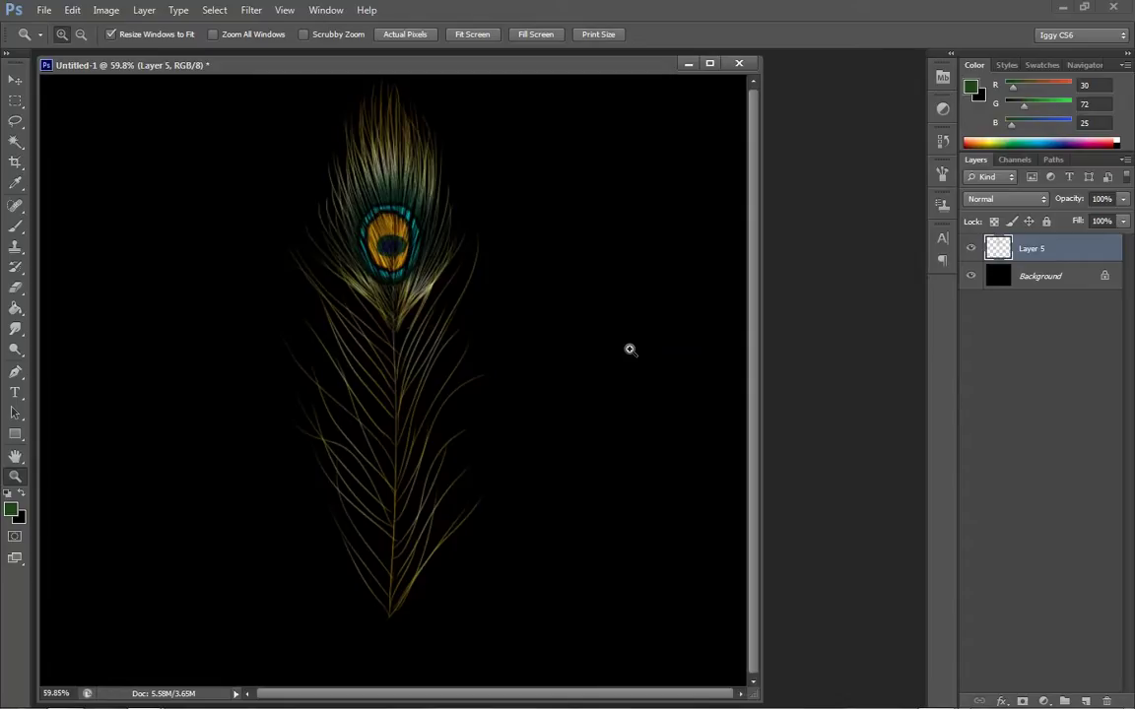
click(15, 226)
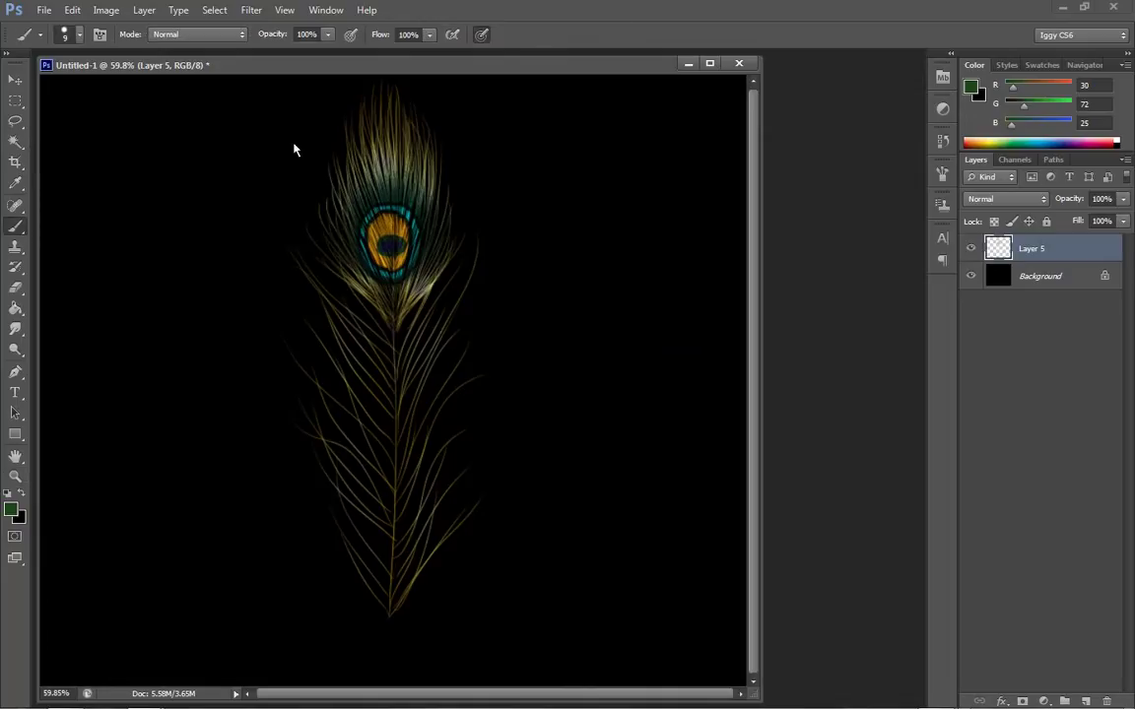
drag(445, 248, 503, 164)
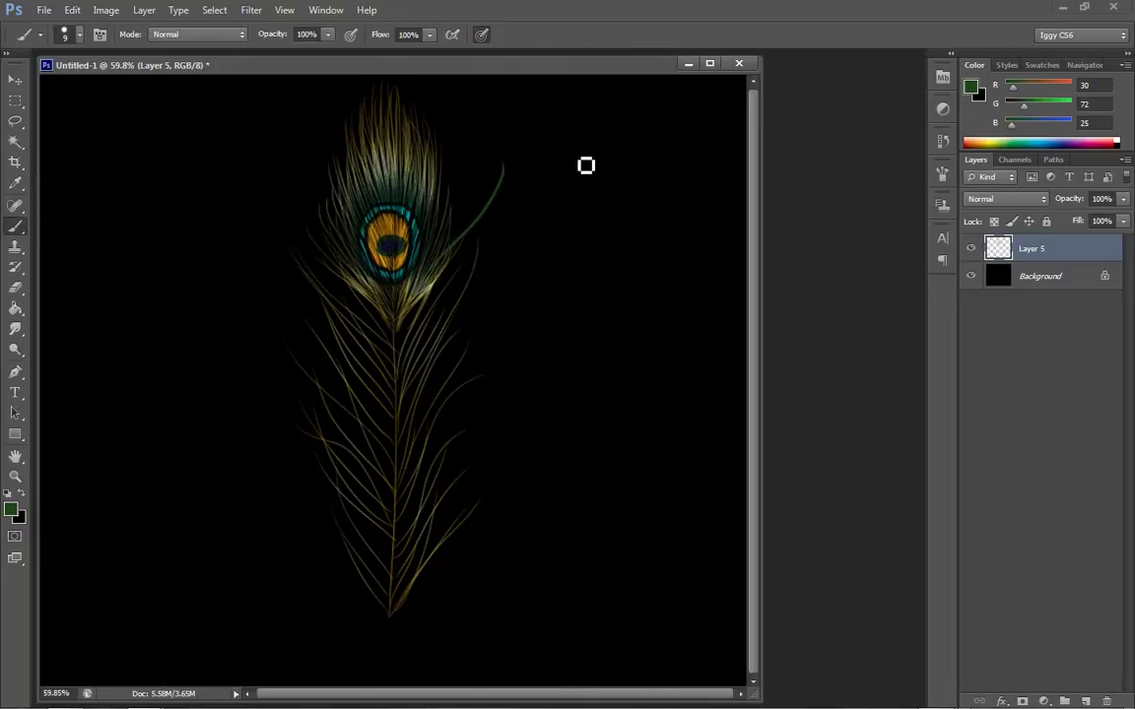
key(ctrl+z)
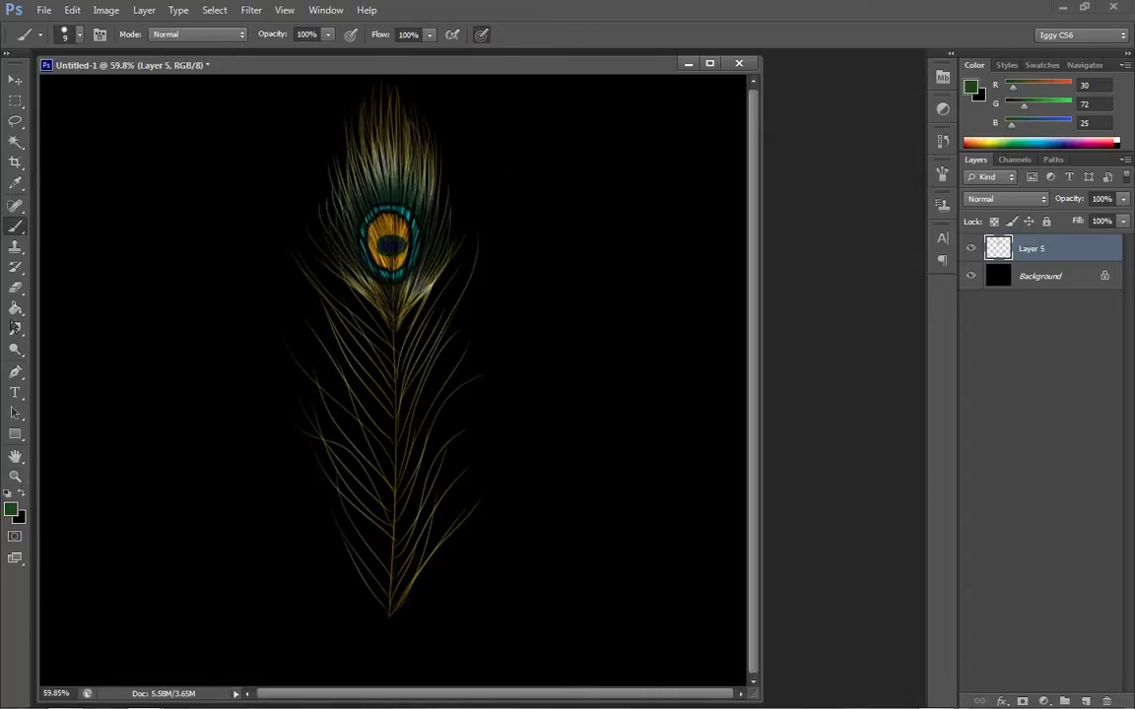
Step: Set the Brush tool's foreground color to teal #16909b for recoloring the ring around the eye
key(z)
click(446, 327)
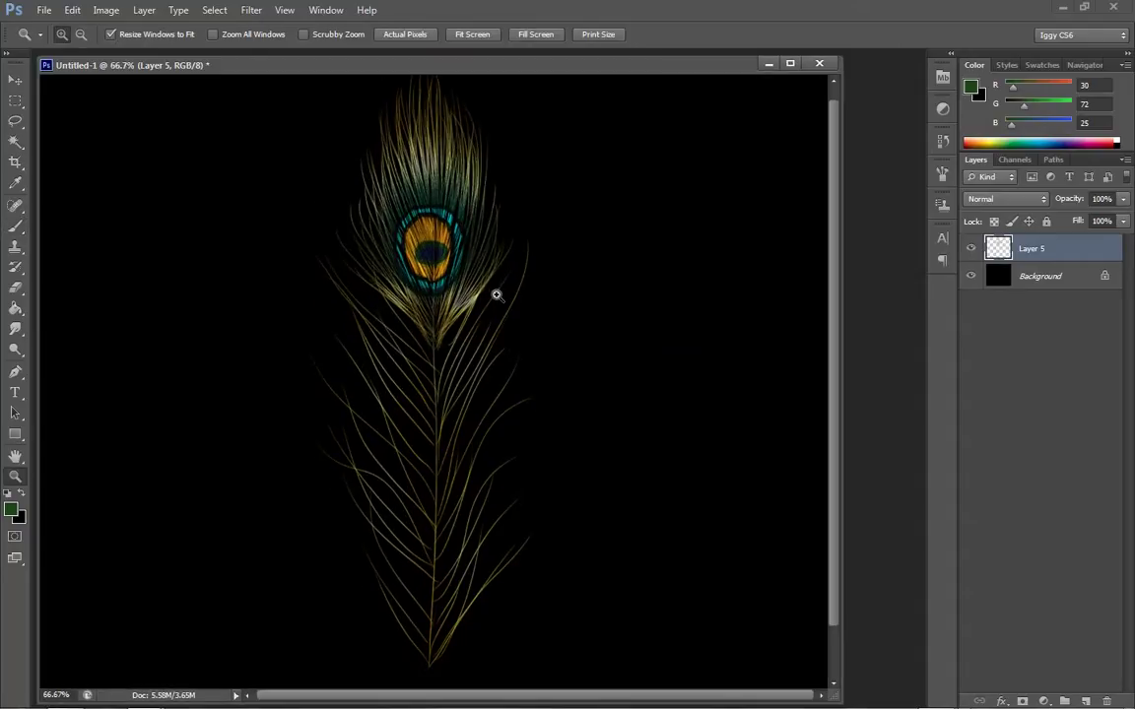
click(458, 268)
click(451, 371)
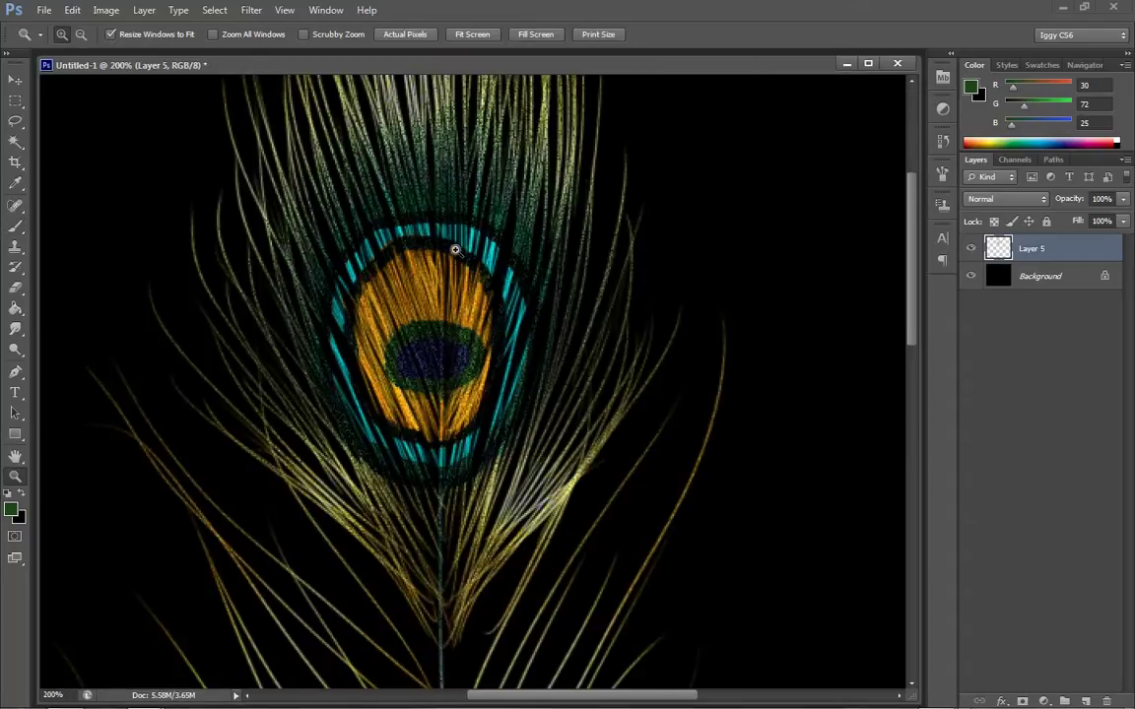
click(17, 227)
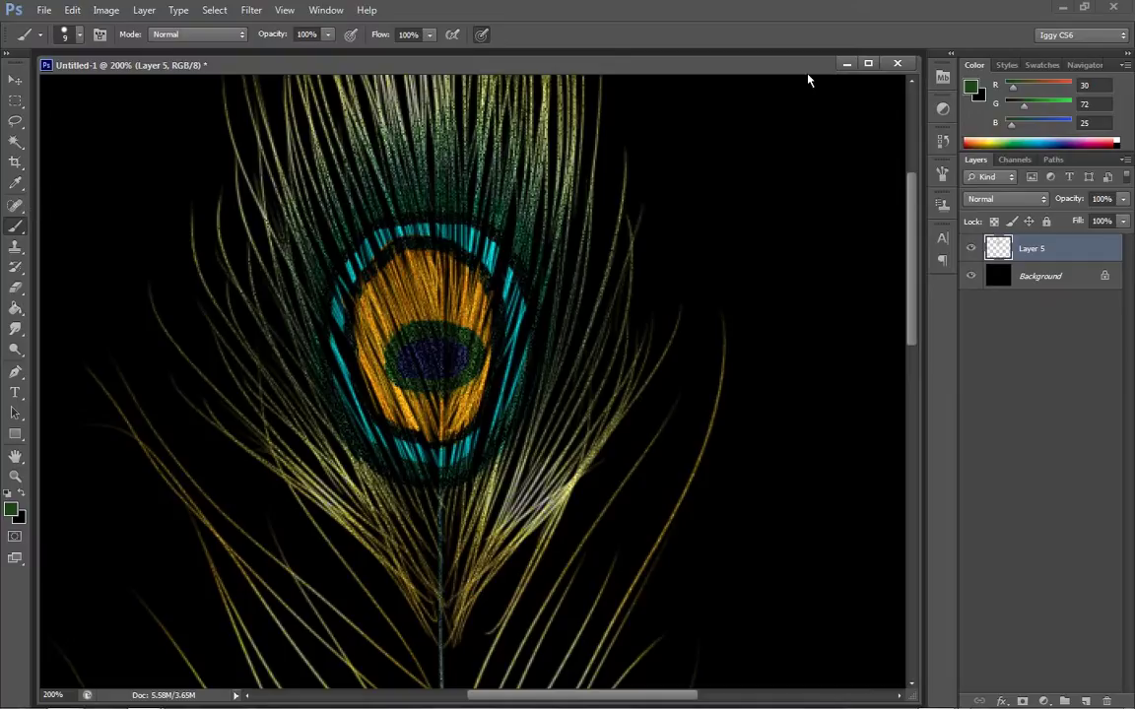
click(971, 89)
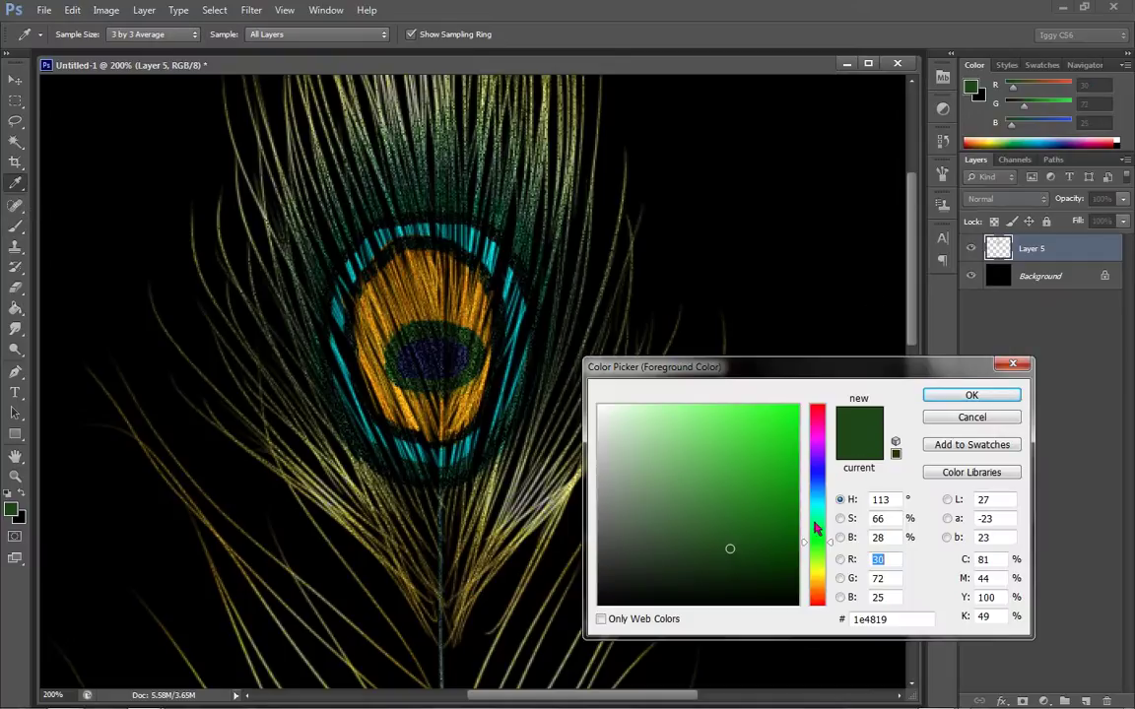
drag(816, 529, 816, 501)
click(770, 483)
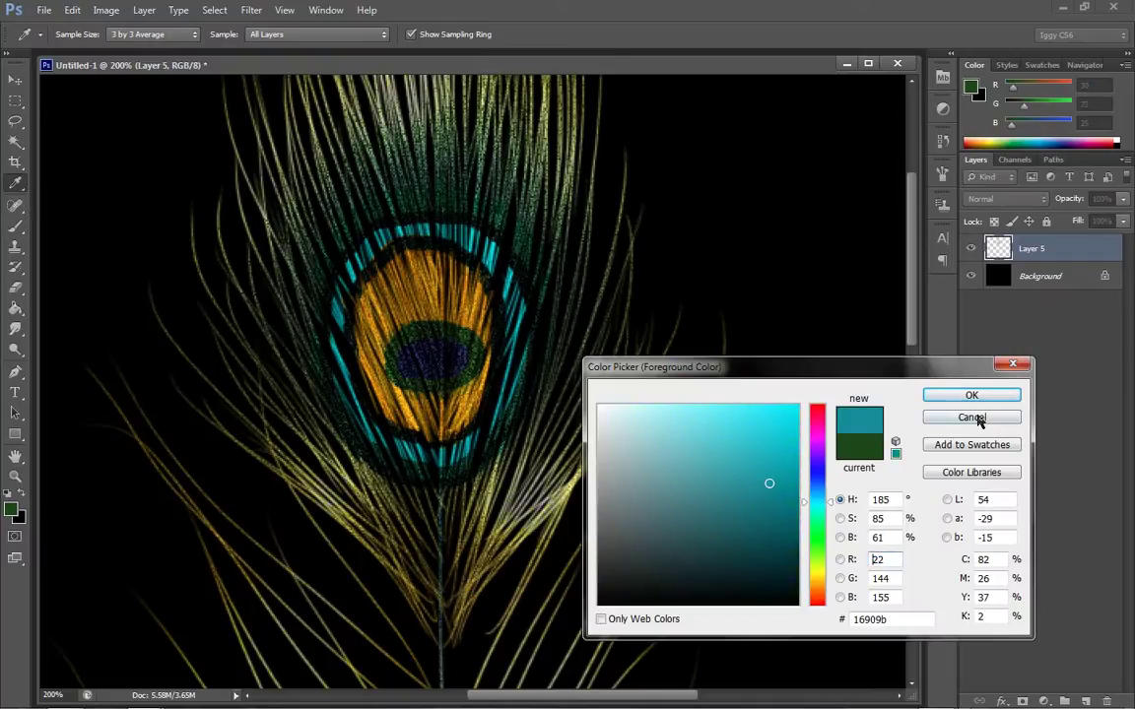
click(972, 395)
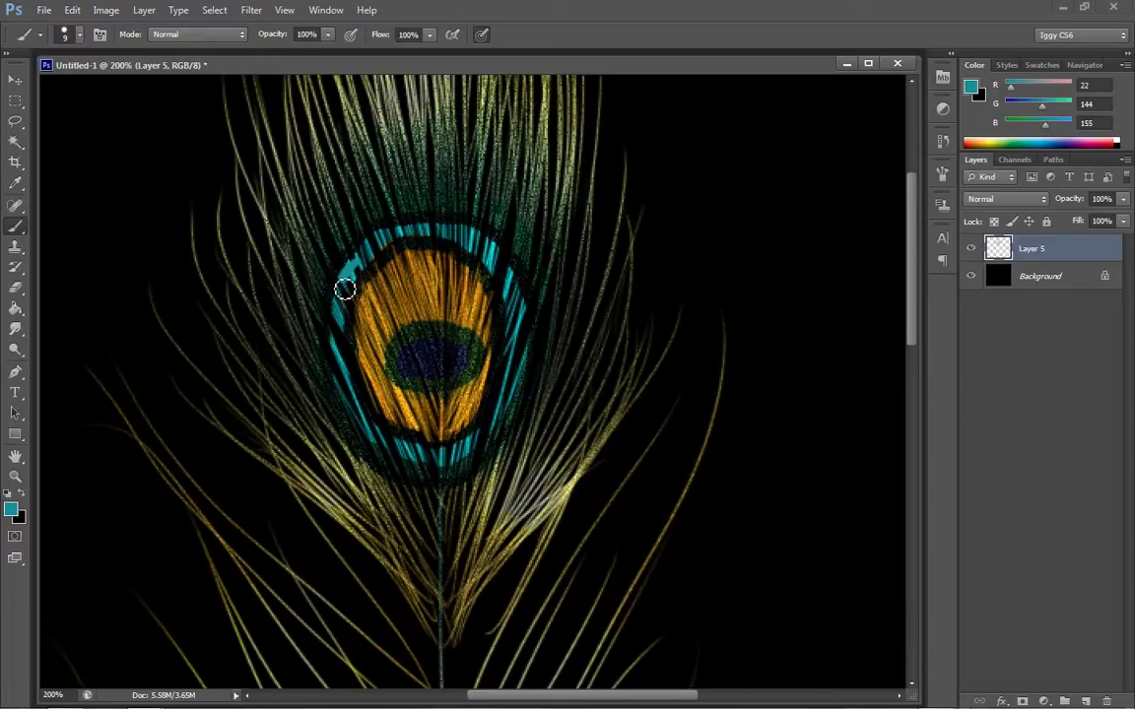
Step: Lock Layer 5's transparent pixels and paint teal over the sides and lower part of the eye's cyan ring
click(995, 221)
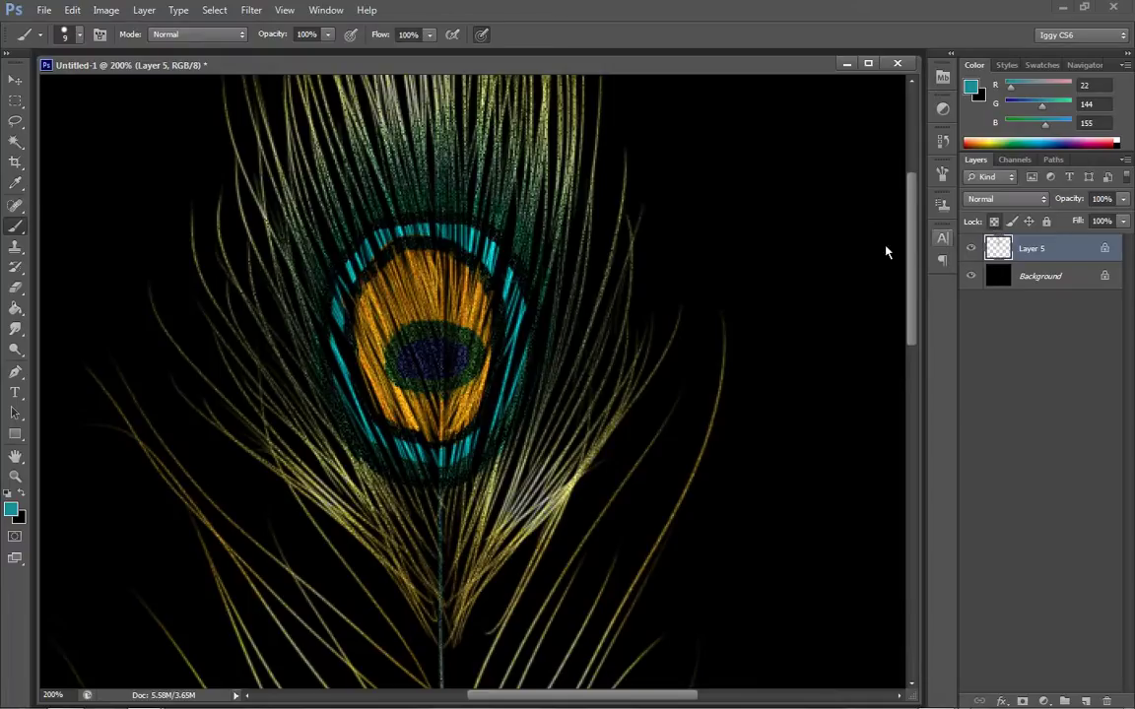
mouse_move(370, 258)
mouse_down()
mouse_move(340, 348)
mouse_move(370, 430)
mouse_move(345, 340)
mouse_move(384, 448)
mouse_move(397, 455)
mouse_move(372, 431)
mouse_move(405, 460)
mouse_move(442, 456)
mouse_move(403, 464)
mouse_move(426, 472)
mouse_move(414, 453)
mouse_move(434, 461)
mouse_move(397, 452)
mouse_move(449, 458)
mouse_move(416, 458)
mouse_move(484, 443)
mouse_move(463, 460)
mouse_move(481, 450)
mouse_move(520, 381)
mouse_move(490, 439)
mouse_up()
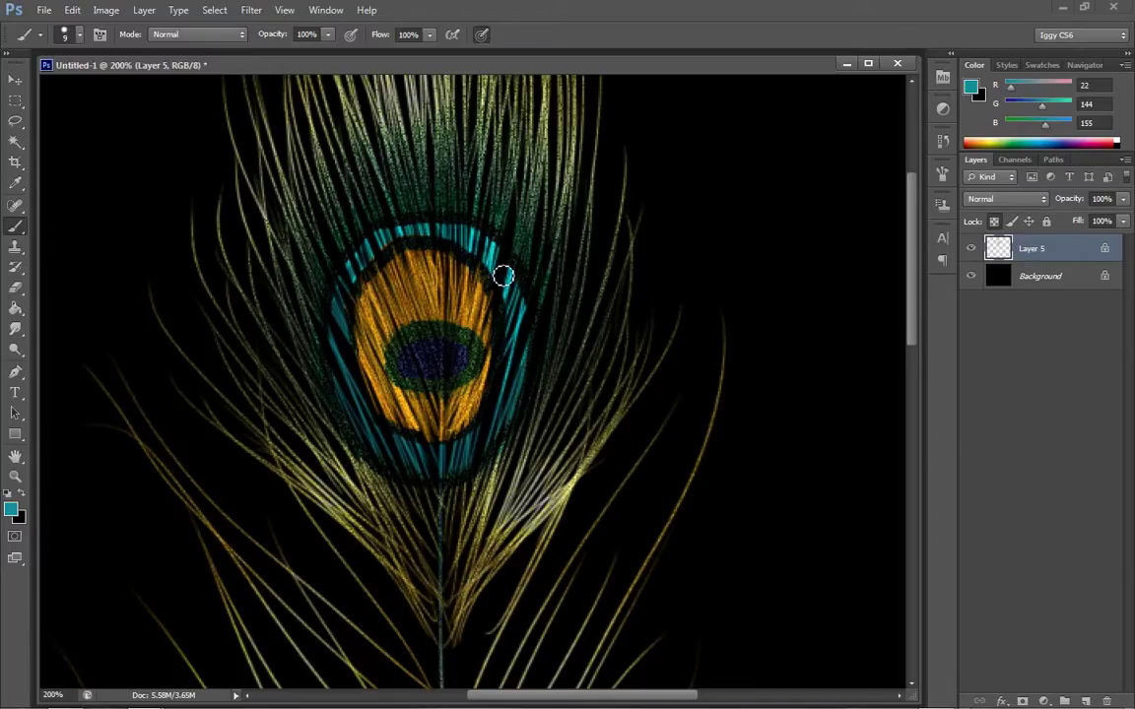
mouse_move(486, 257)
mouse_down()
mouse_move(528, 344)
mouse_move(501, 389)
mouse_up()
mouse_move(513, 303)
mouse_down()
mouse_move(516, 351)
mouse_move(487, 417)
mouse_up()
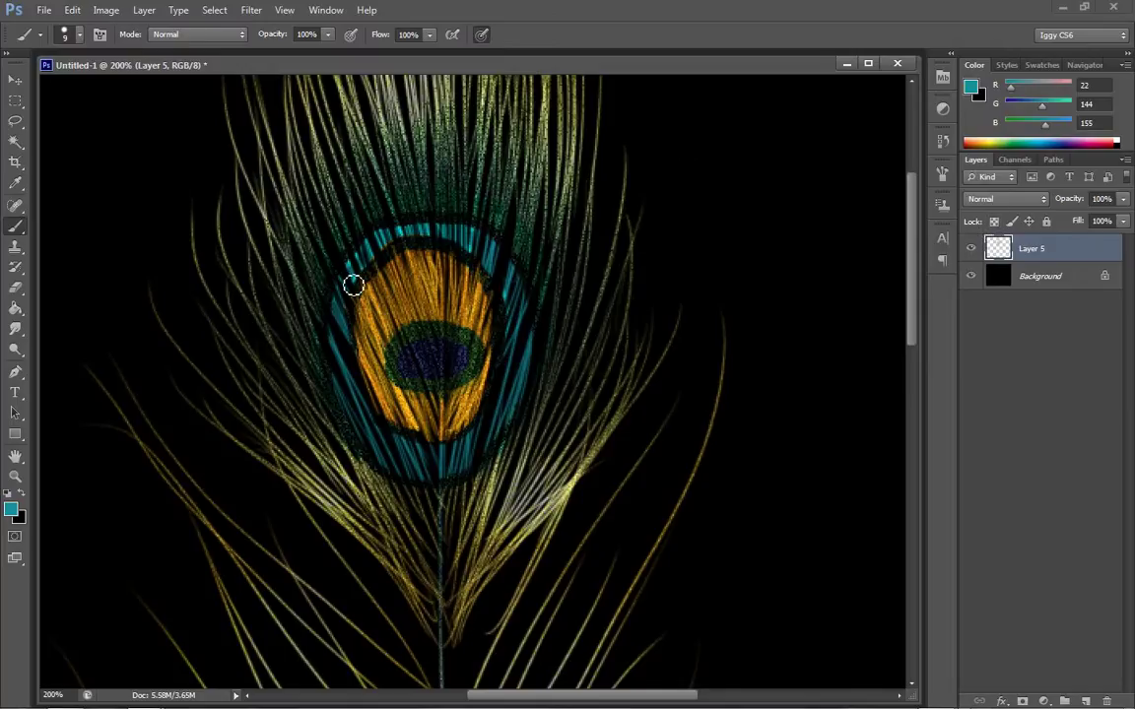
Step: Reduce the brush to 4 px and paint fine teal strands to fill the gaps all around the eye's ring
key(bracketleft)
key(bracketleft)
key(bracketleft)
key(bracketleft)
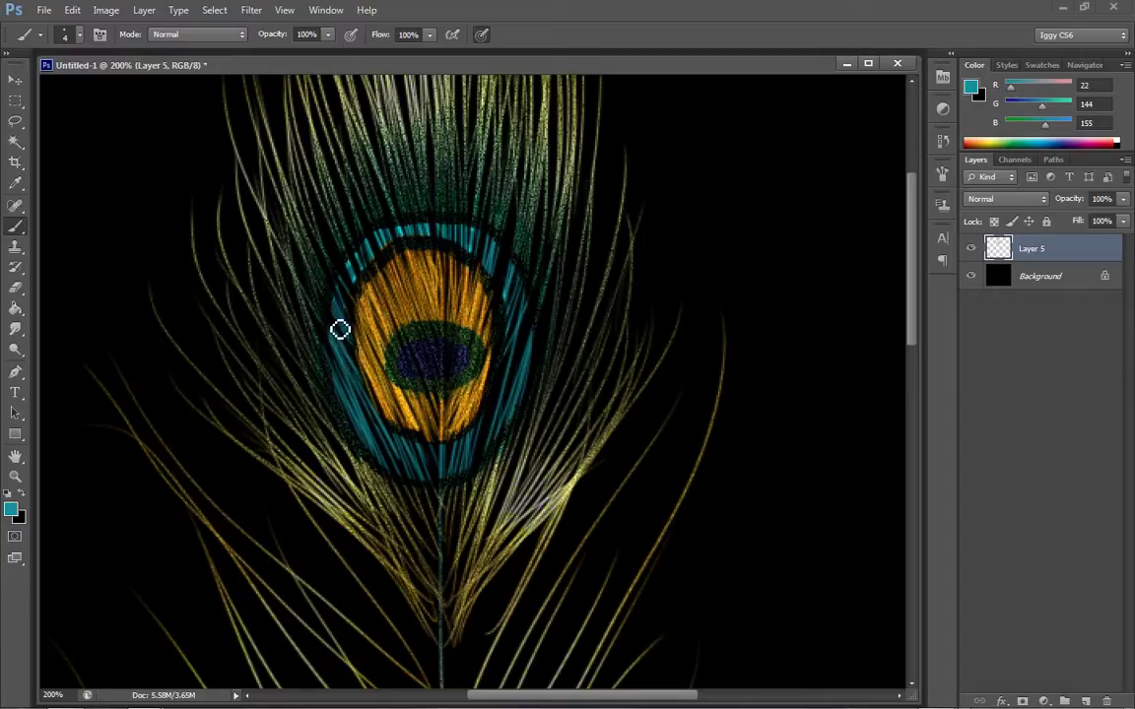
mouse_move(363, 398)
mouse_down()
mouse_move(394, 468)
mouse_move(440, 473)
mouse_move(445, 485)
mouse_move(444, 465)
mouse_up()
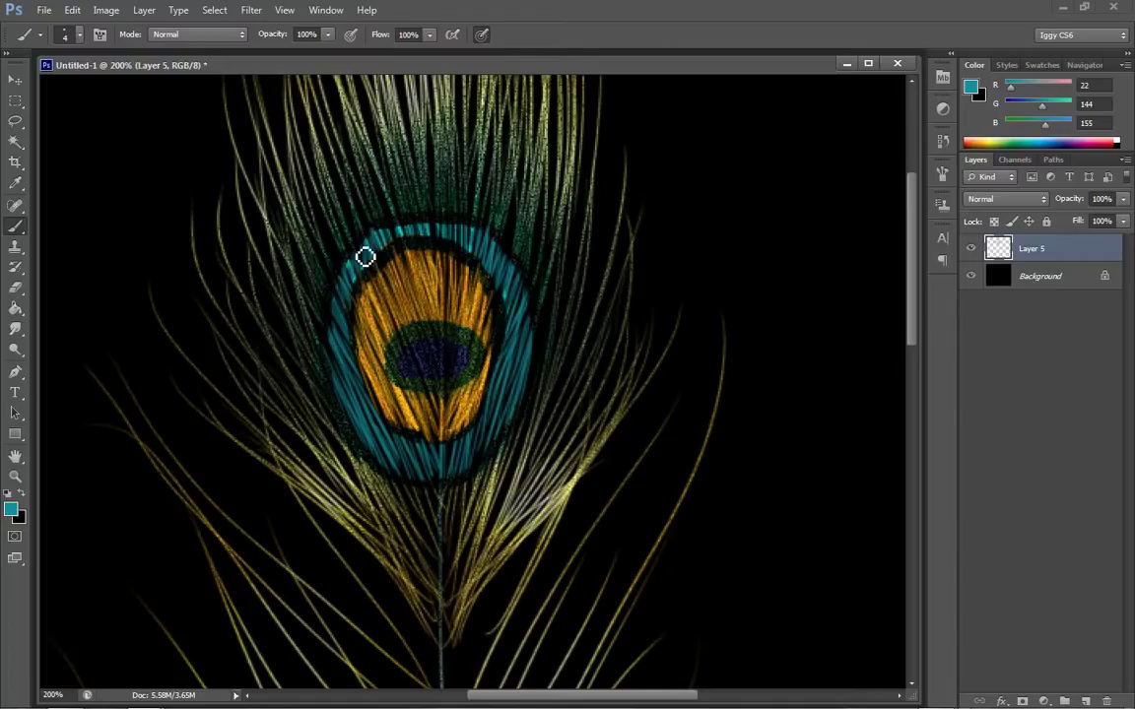
drag(440, 245, 442, 227)
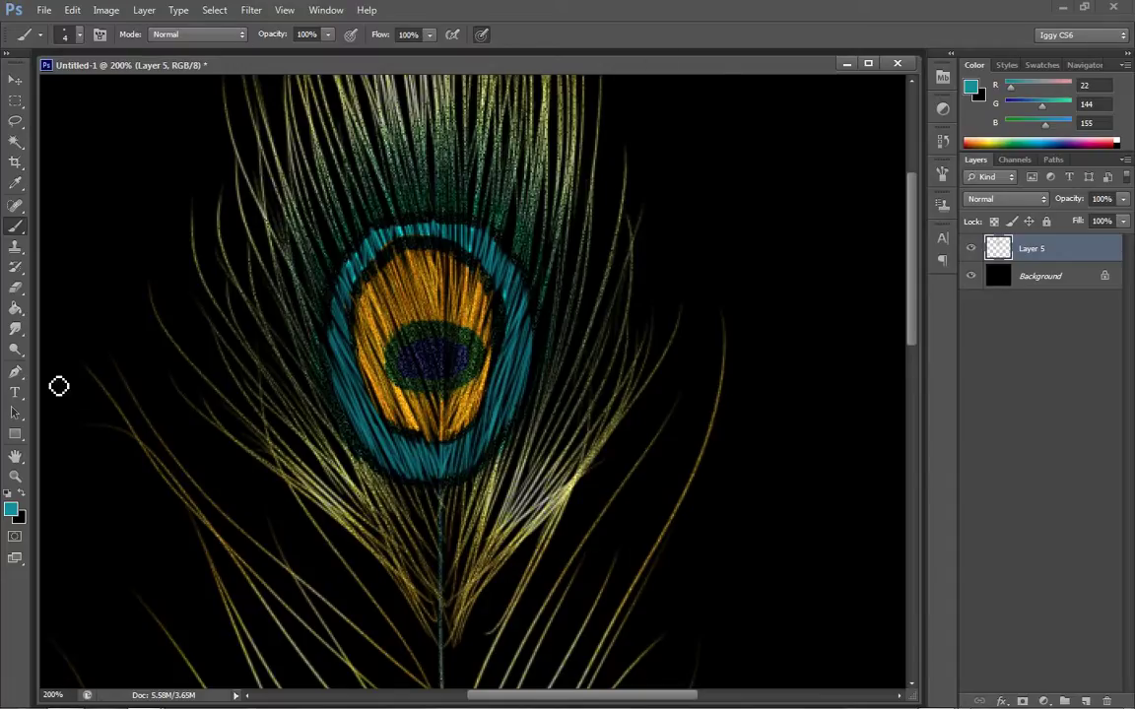
Step: Dodge the highlights of the teal ring and the upper golden area of the eye, reducing the brush from 70 to 25 px
click(16, 349)
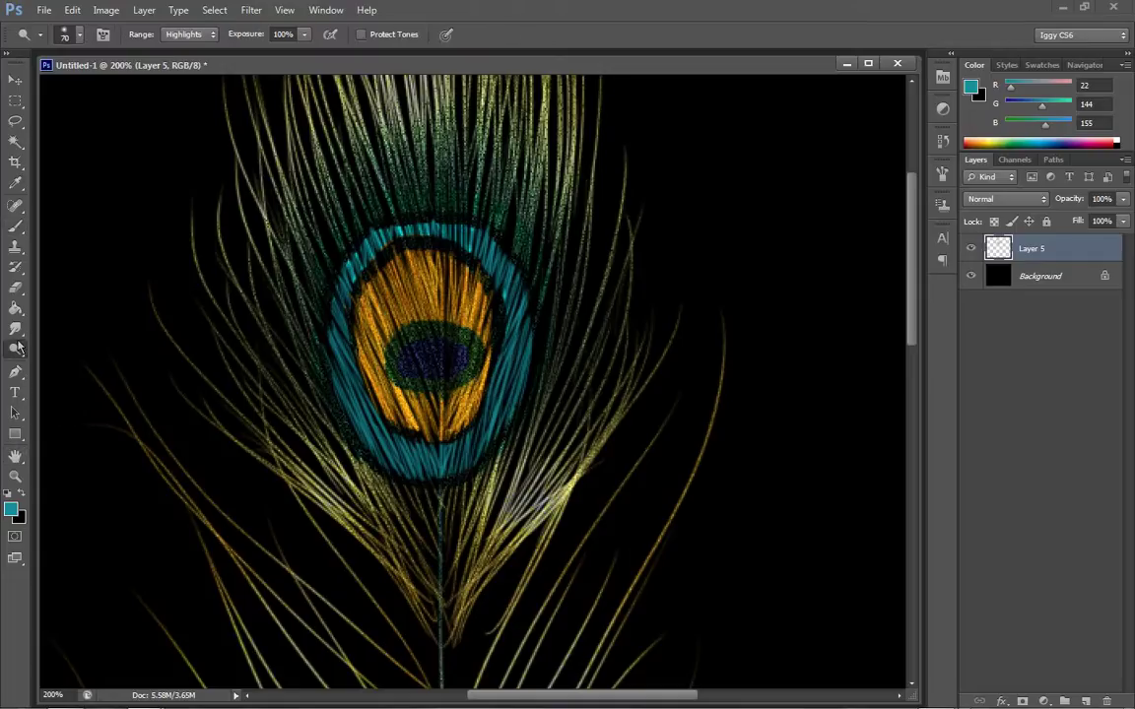
mouse_move(319, 232)
mouse_down()
mouse_move(308, 314)
mouse_move(318, 376)
mouse_move(379, 425)
mouse_up()
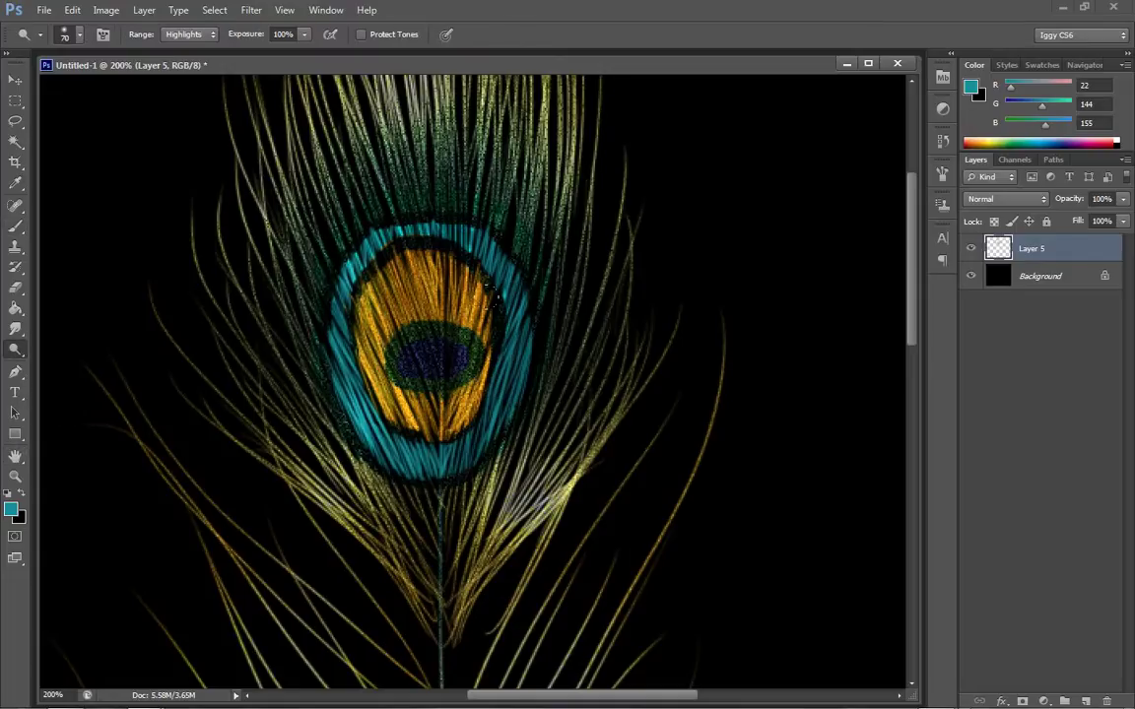
drag(458, 344, 476, 315)
drag(511, 361, 510, 364)
mouse_move(502, 284)
mouse_down()
mouse_move(470, 251)
mouse_move(335, 228)
mouse_move(310, 252)
mouse_move(343, 399)
mouse_move(430, 459)
mouse_move(420, 406)
mouse_up()
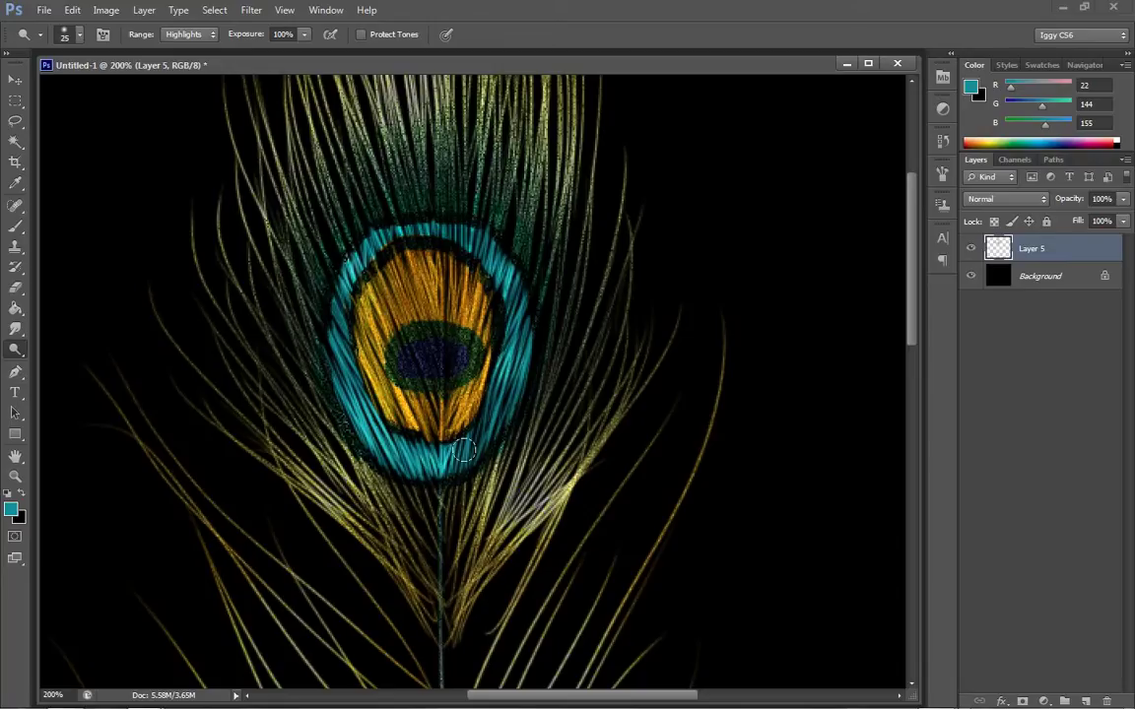
mouse_move(426, 227)
mouse_down()
mouse_move(432, 335)
mouse_move(415, 274)
mouse_move(415, 382)
mouse_up()
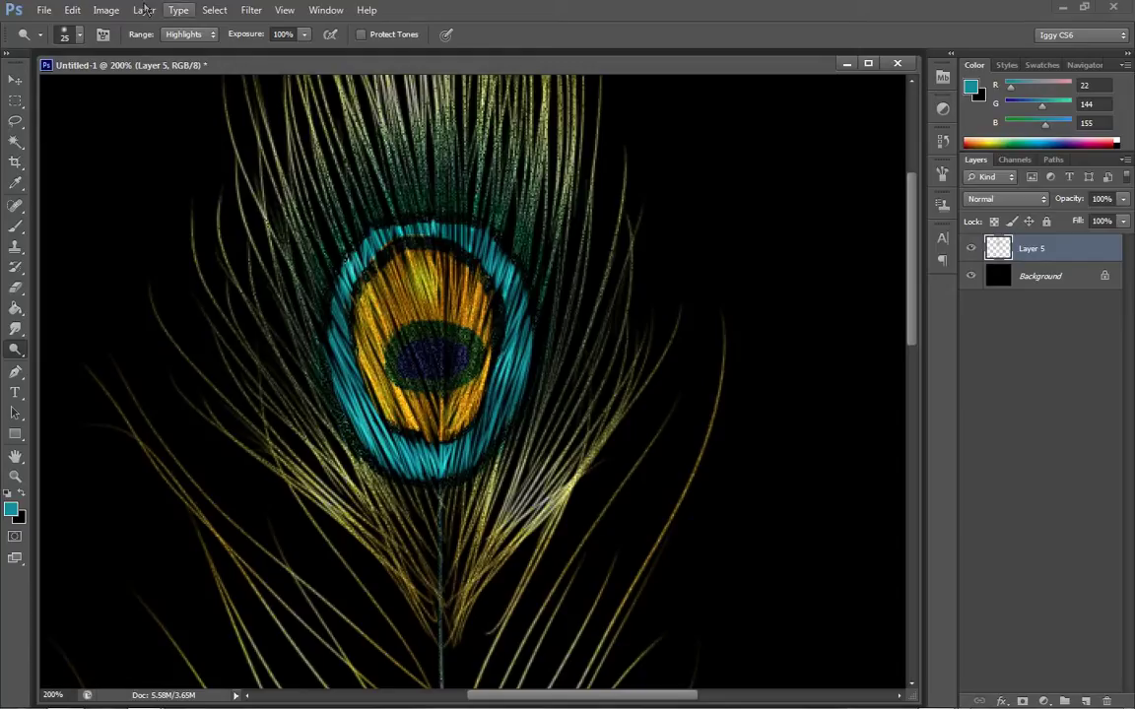
Step: Apply the Sharpen filter to Layer 5
click(251, 9)
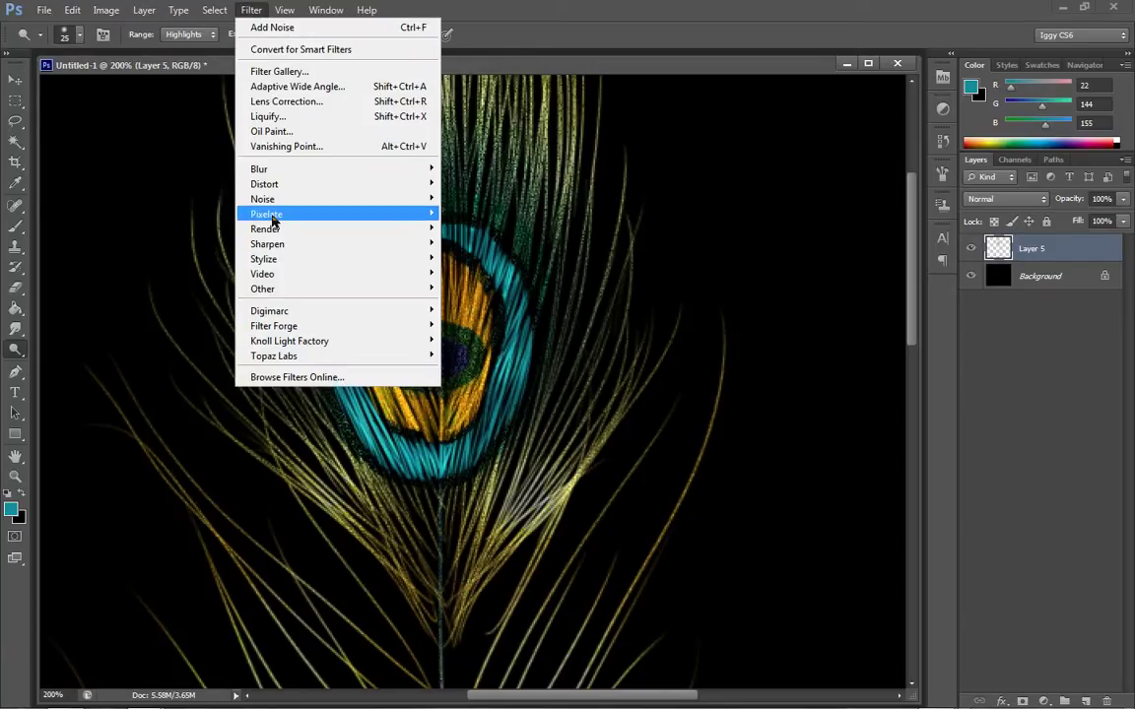
mouse_move(285, 243)
click(219, 244)
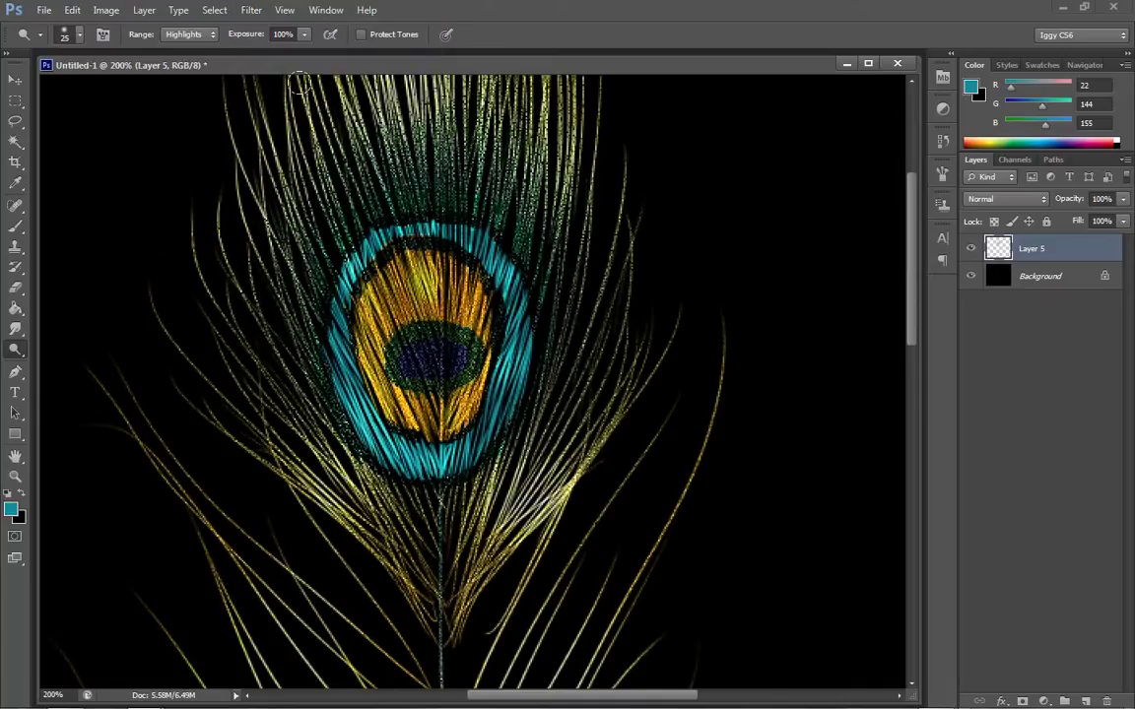
Step: Apply a Gaussian Blur with a 4.5-pixel radius to the feather on Layer 5
click(15, 476)
right_click(522, 326)
click(579, 333)
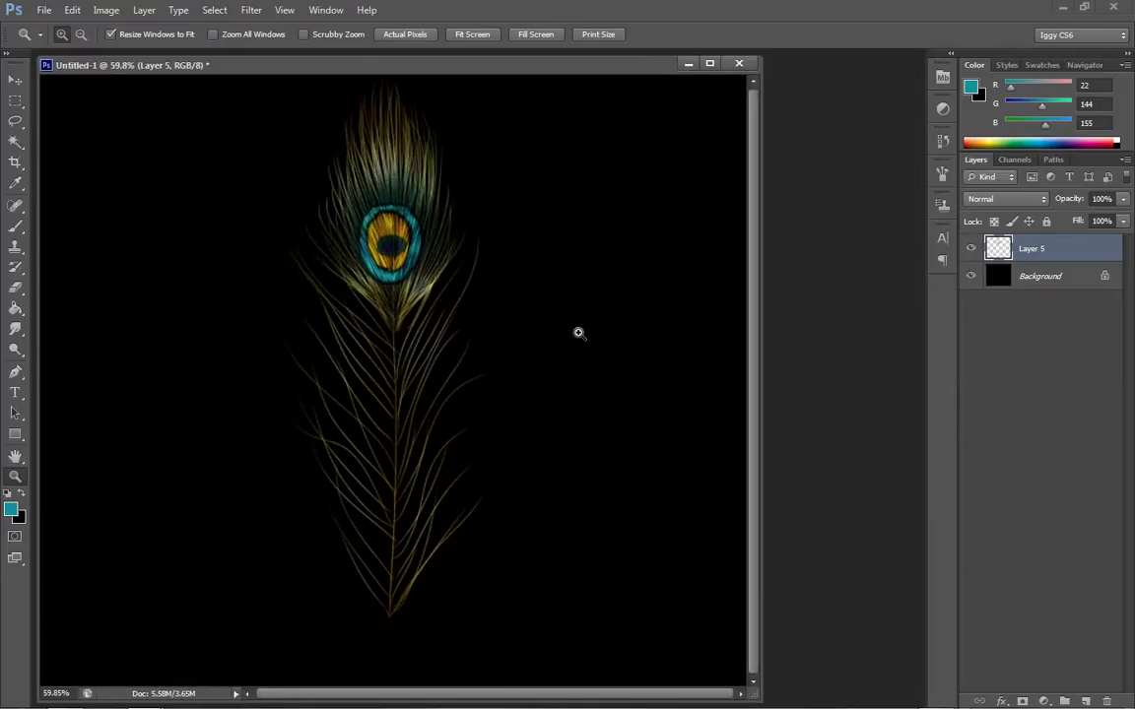
click(443, 298)
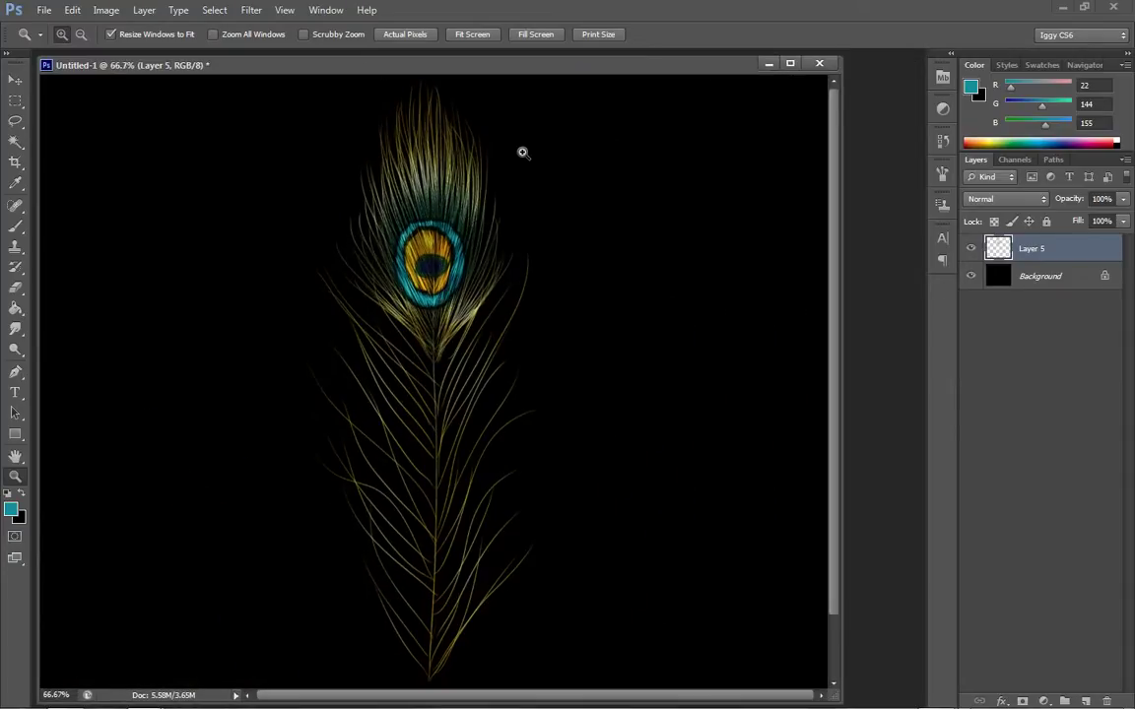
click(251, 10)
mouse_move(276, 168)
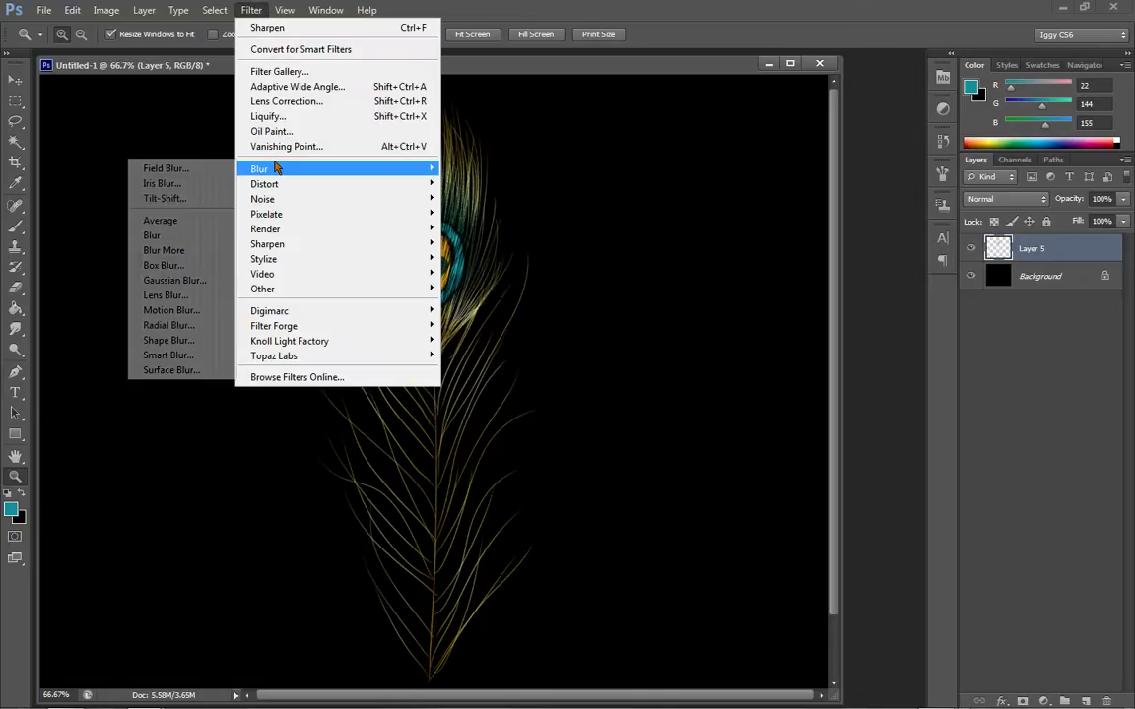
click(177, 281)
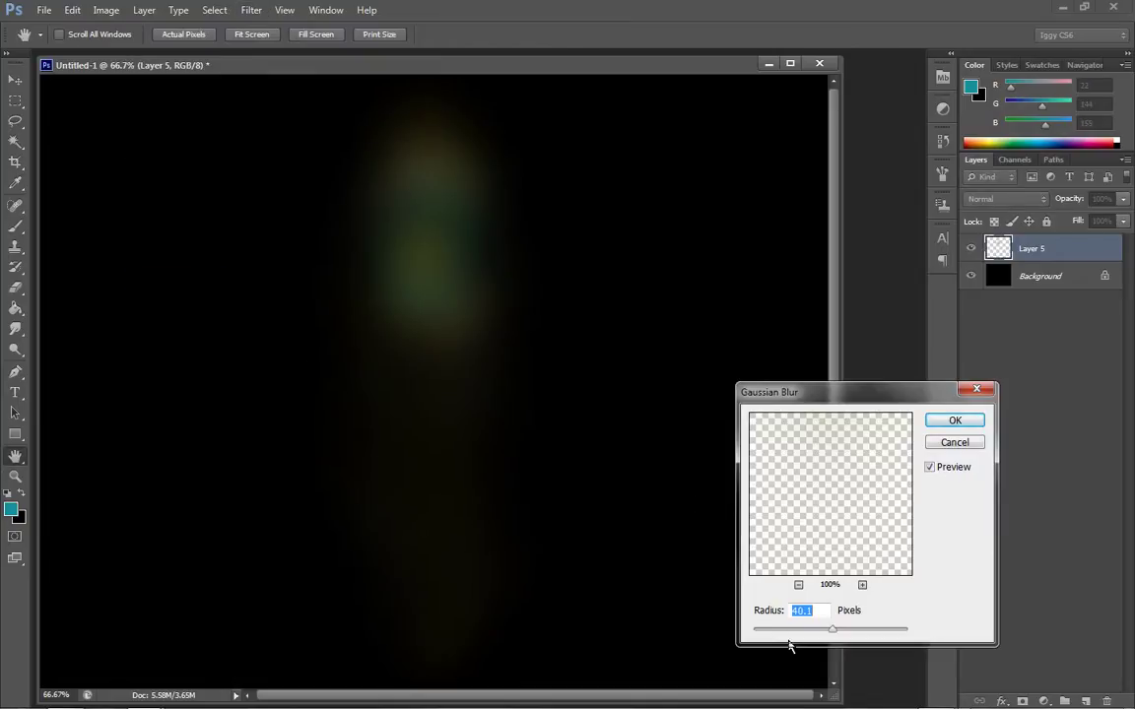
text(4.5)
click(950, 423)
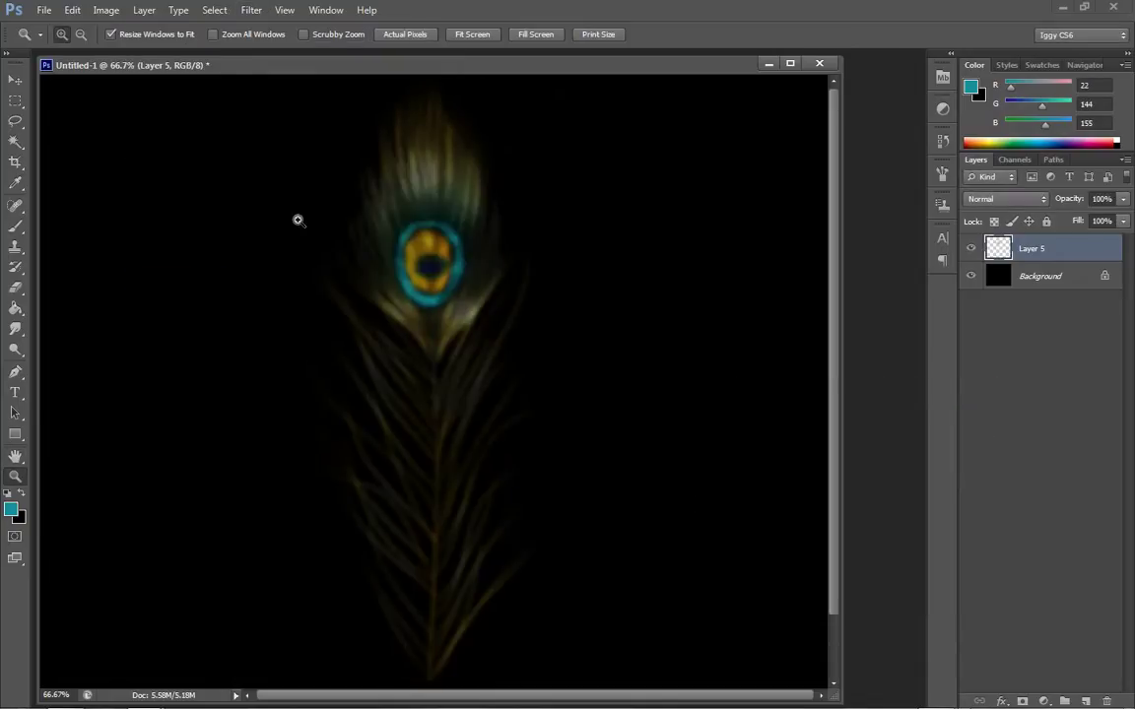
Step: Start fading the Gaussian Blur and try Screen mode at different opacities, returning to 100%
click(72, 10)
click(98, 79)
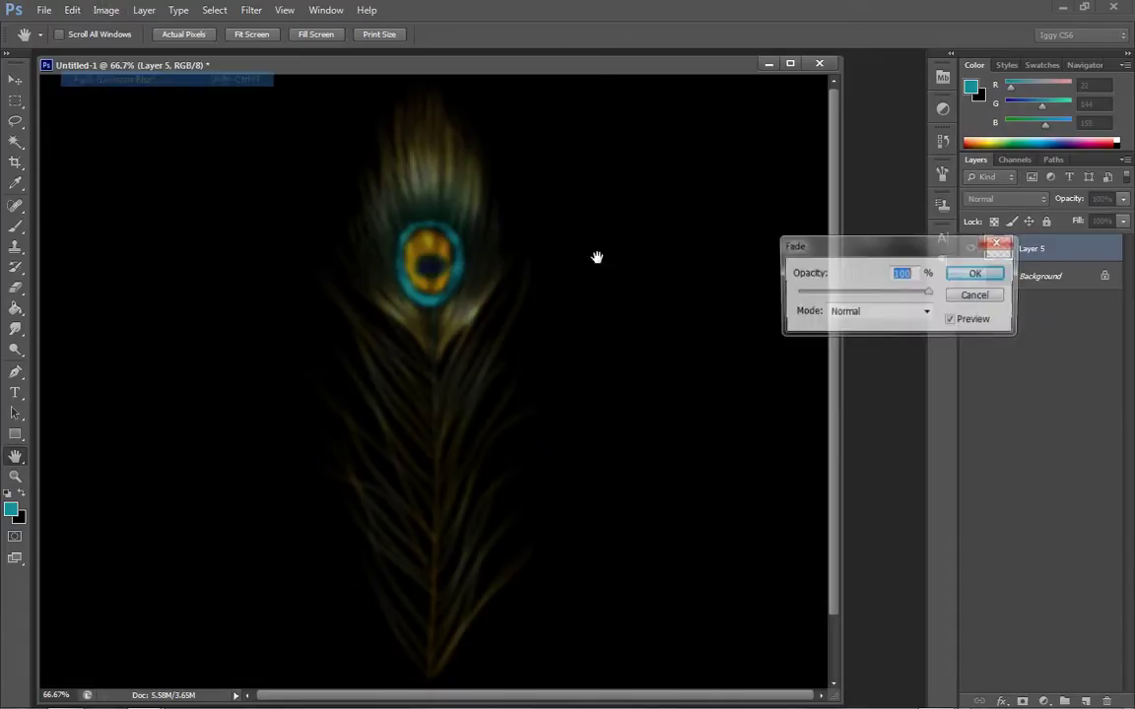
click(885, 310)
click(871, 132)
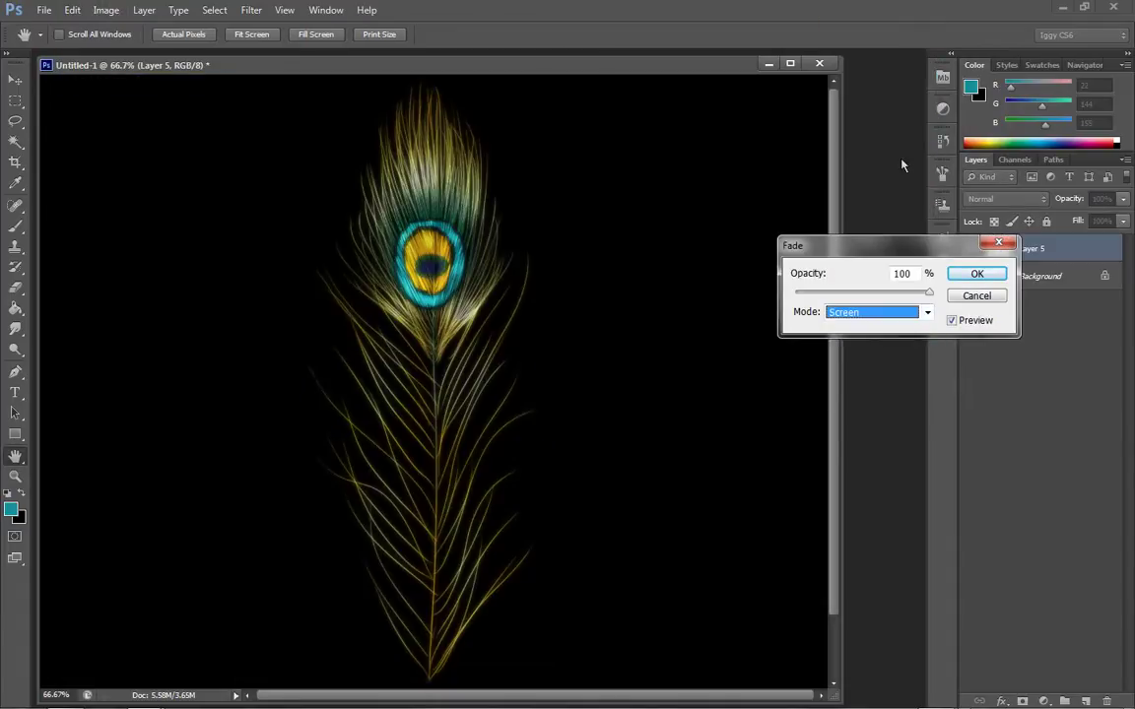
drag(803, 285, 668, 265)
drag(886, 293, 1005, 293)
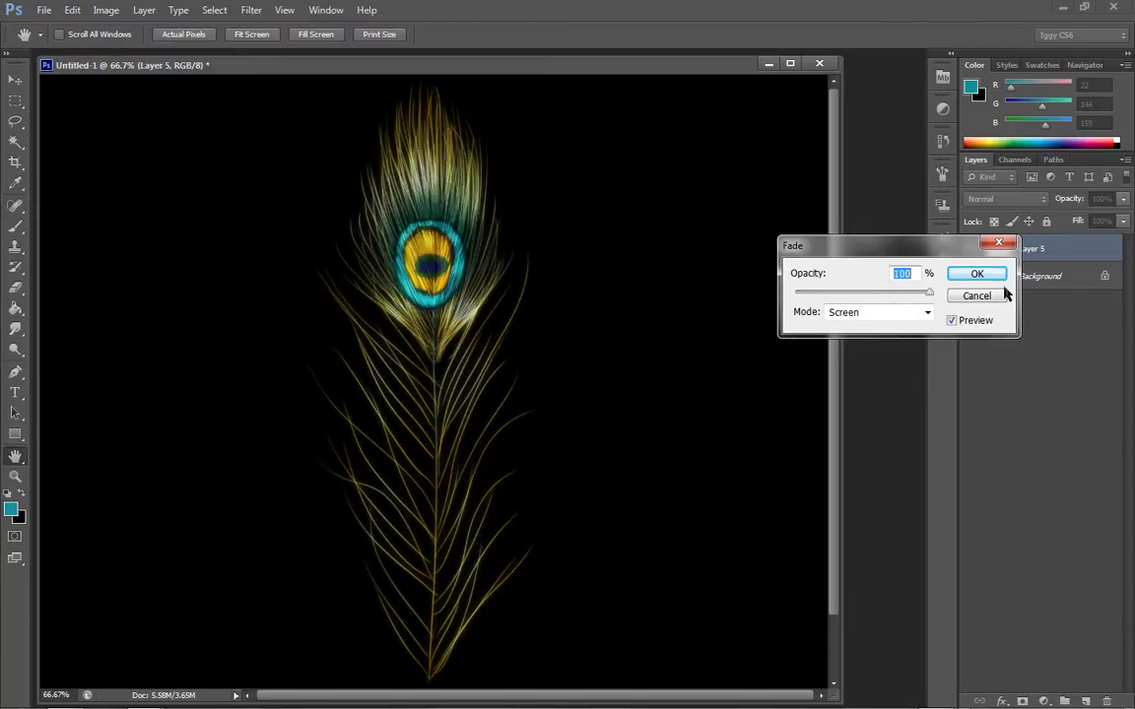
Step: Try Soft Light, Linear Burn and Multiply as the fade's blending mode
click(882, 324)
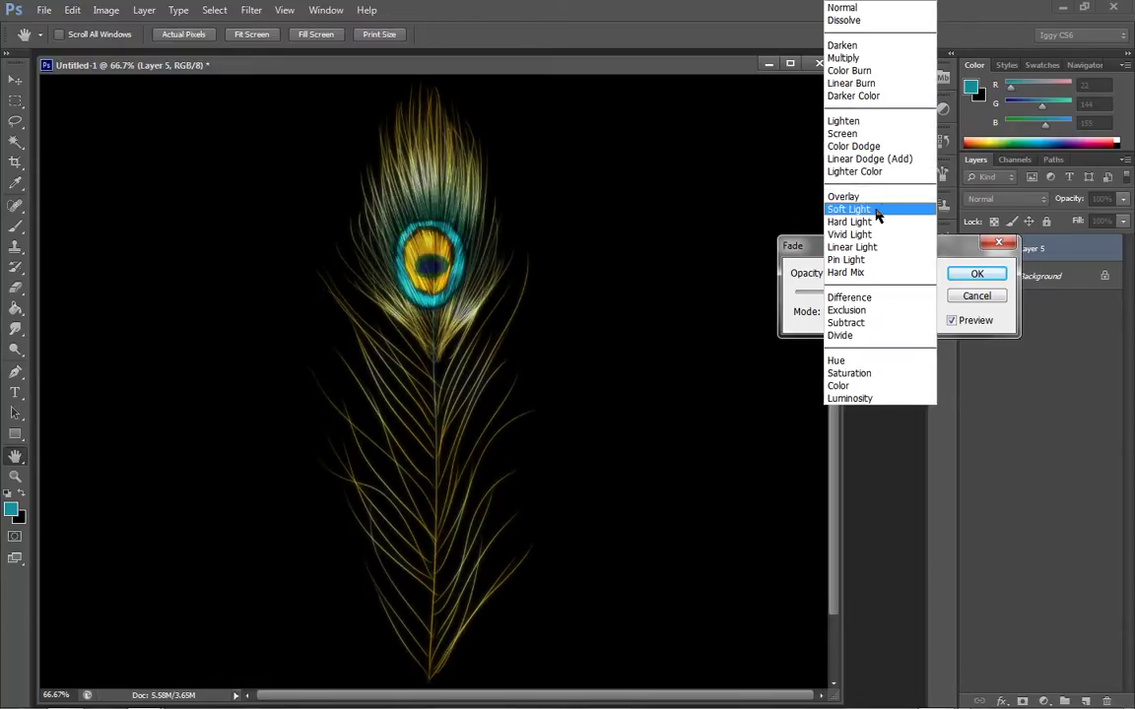
click(815, 212)
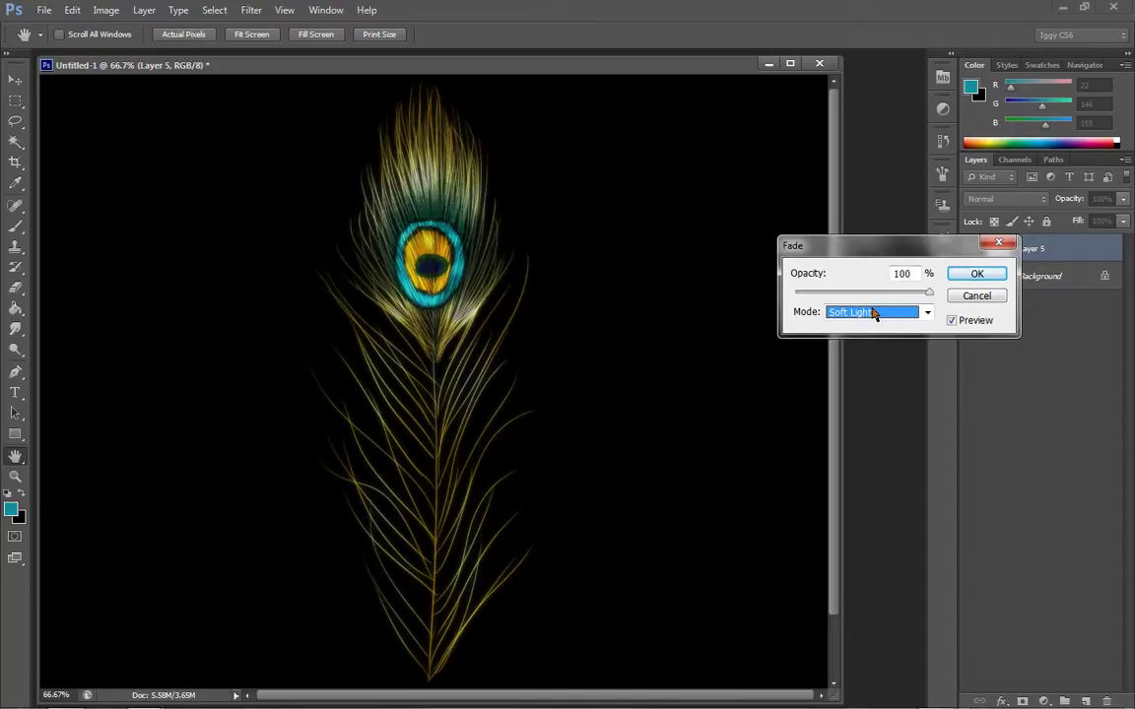
scroll(873, 314, up, 7)
scroll(873, 314, up, 3)
scroll(870, 313, down, 1)
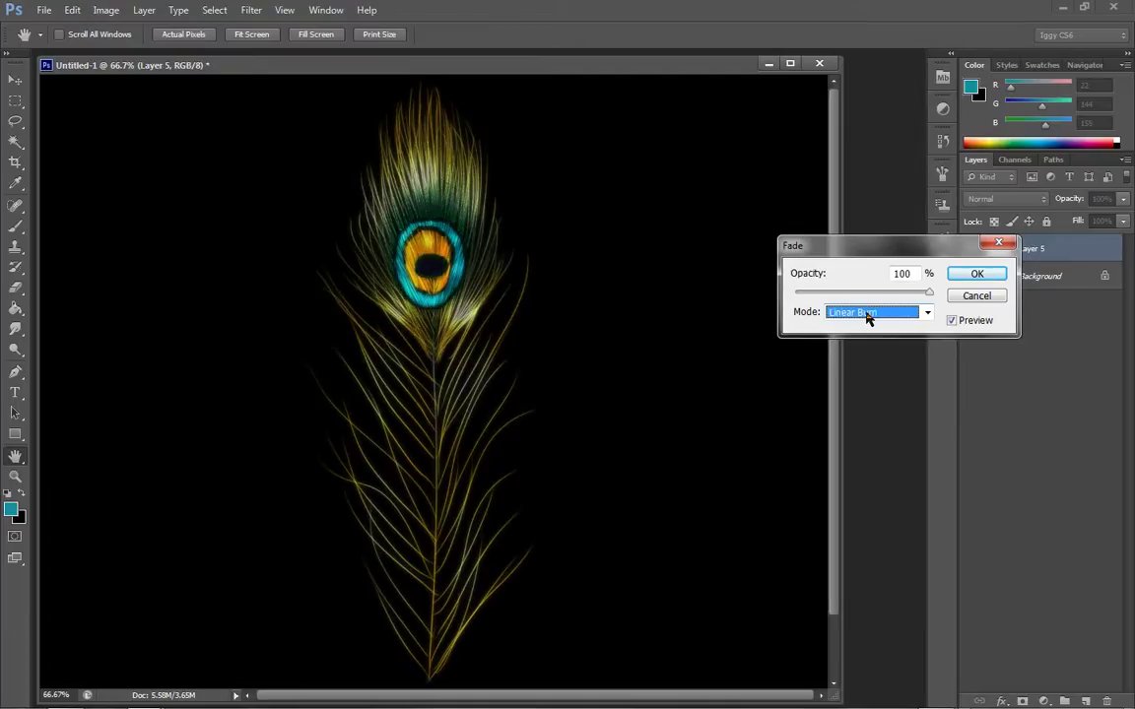
scroll(868, 317, down, 1)
click(867, 315)
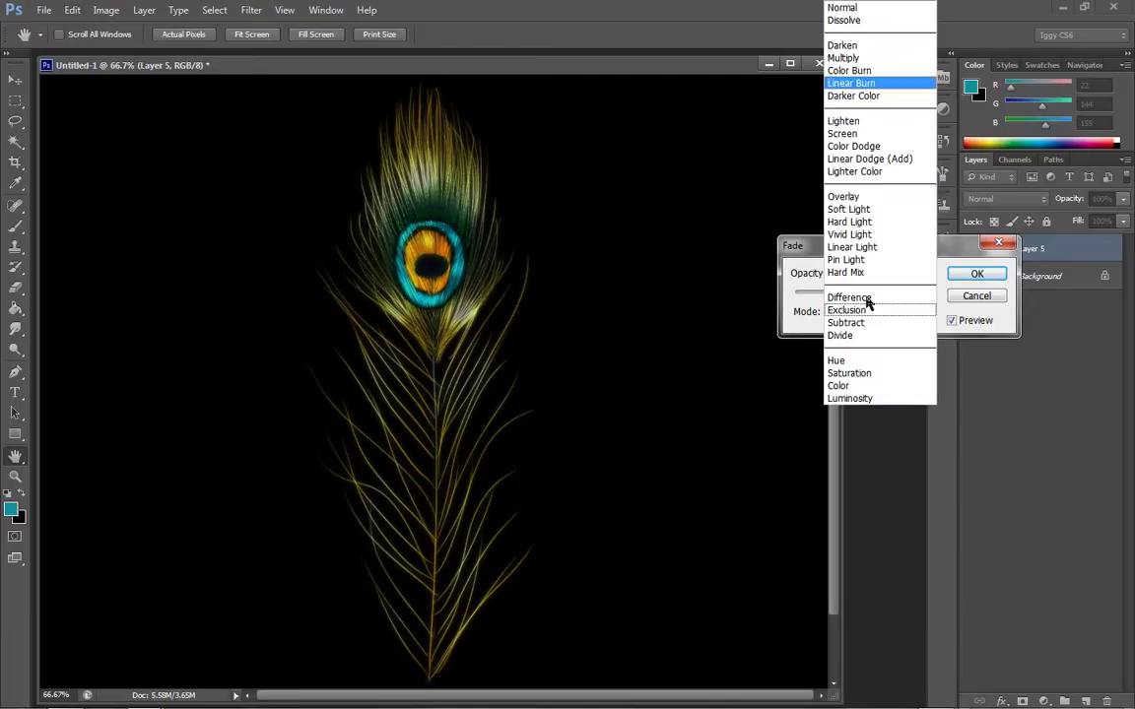
click(859, 58)
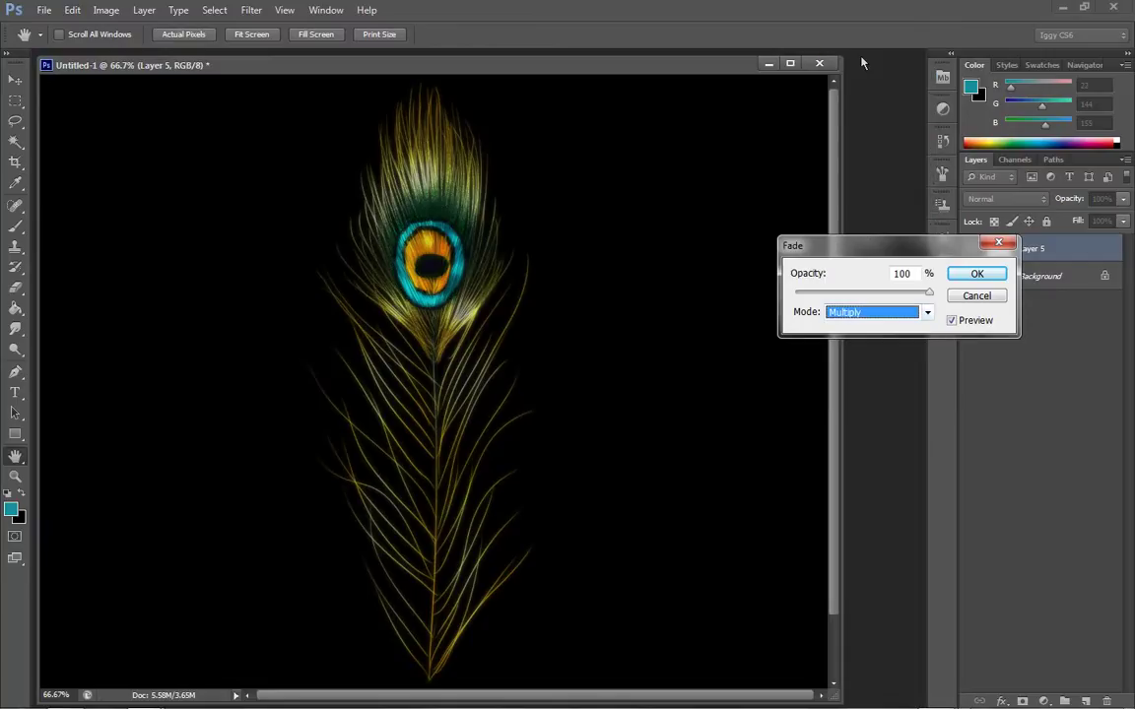
Step: Try further blending modes for the fade, including Vivid Light, Subtract, Divide and Luminosity
click(889, 324)
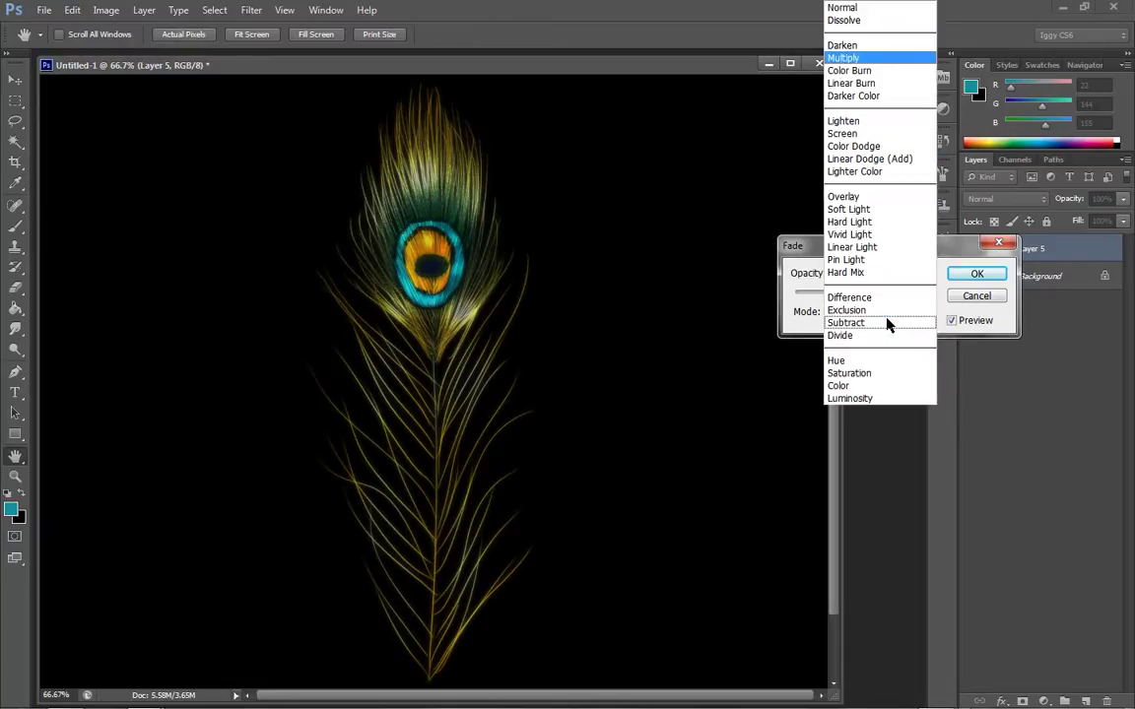
click(855, 222)
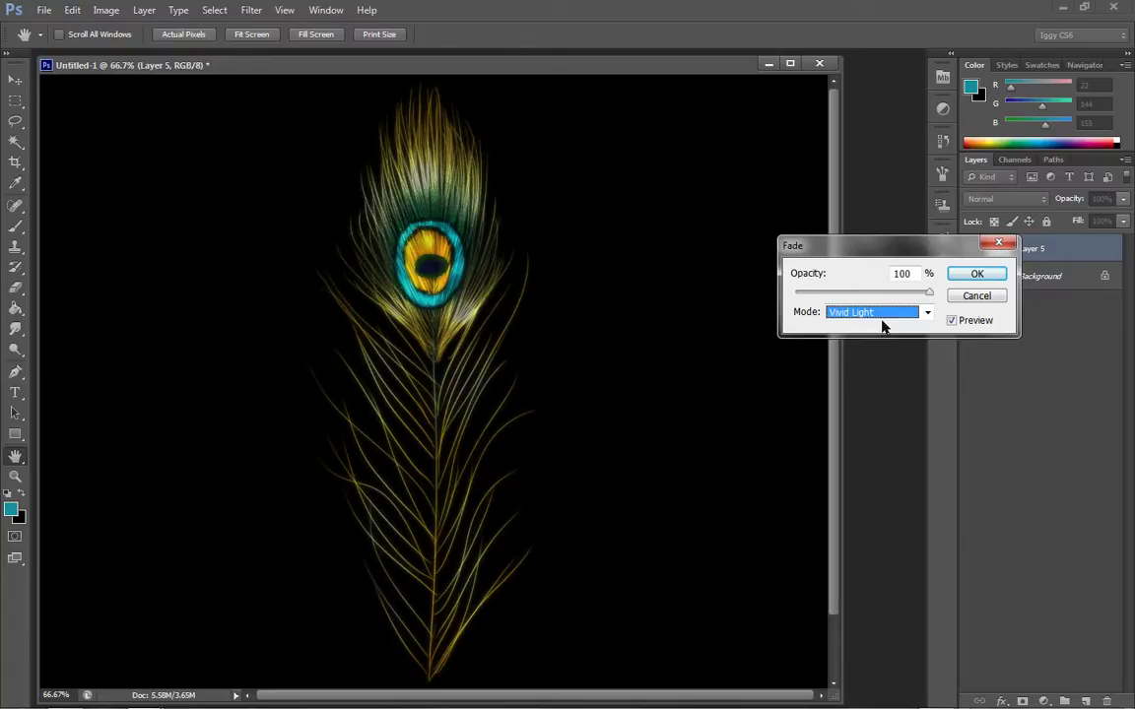
key(Down)
key(Down)
key(Down)
key(Down)
key(Down)
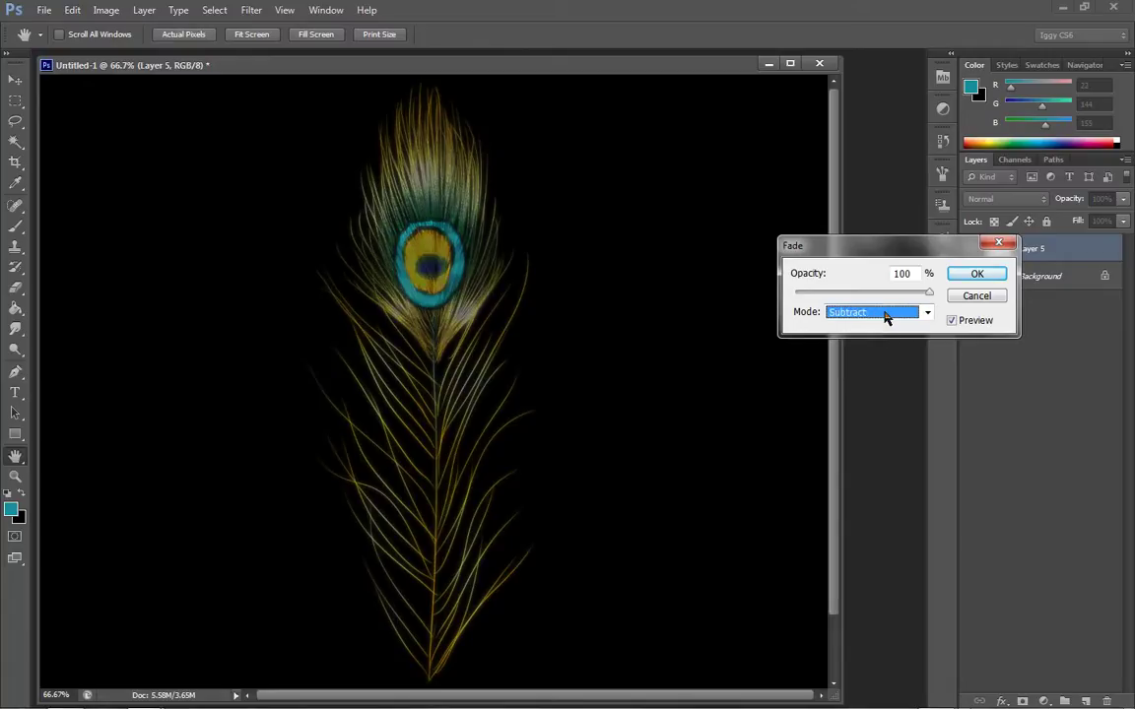
key(Up)
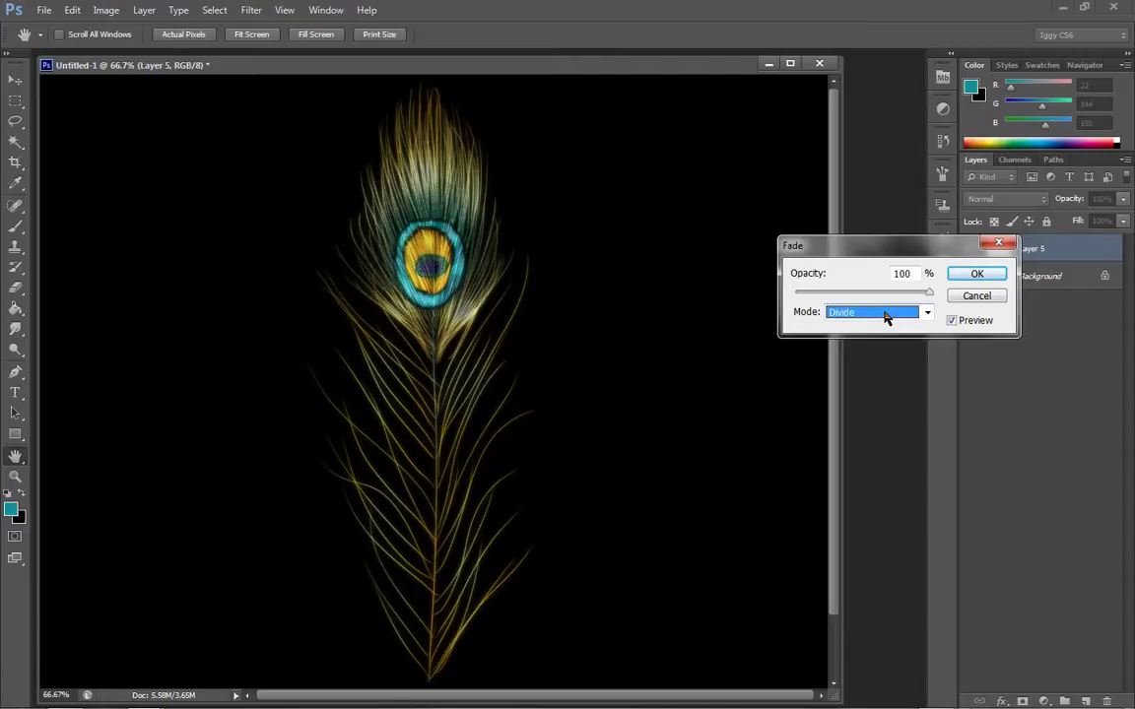
key(Down)
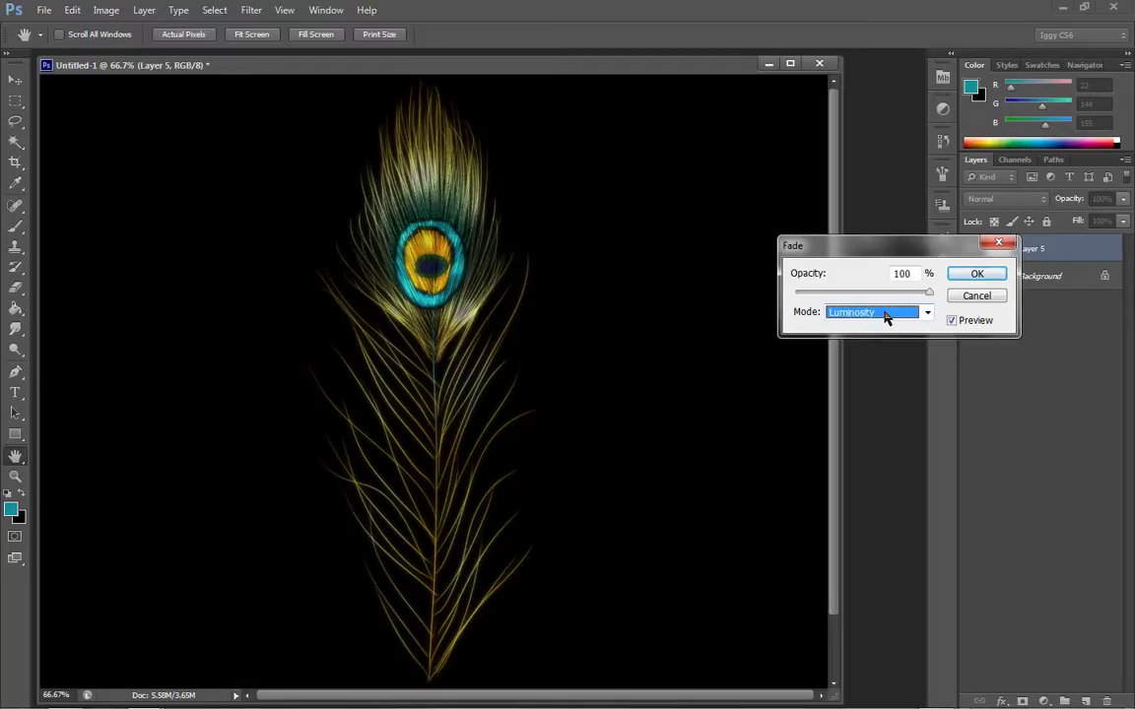
Step: Compare Linear Burn and Darker Color for the fade, and apply it in Multiply mode at 100% opacity
scroll(884, 317, up, 20)
key(Down)
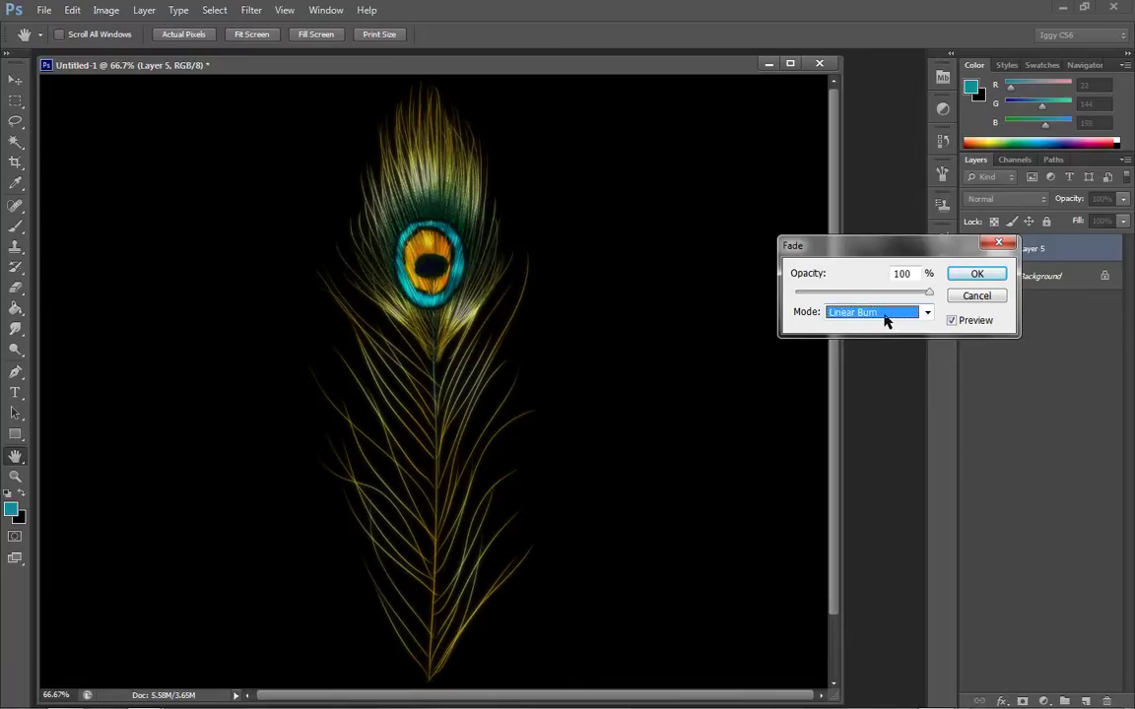
key(Down)
key(Down)
key(Up)
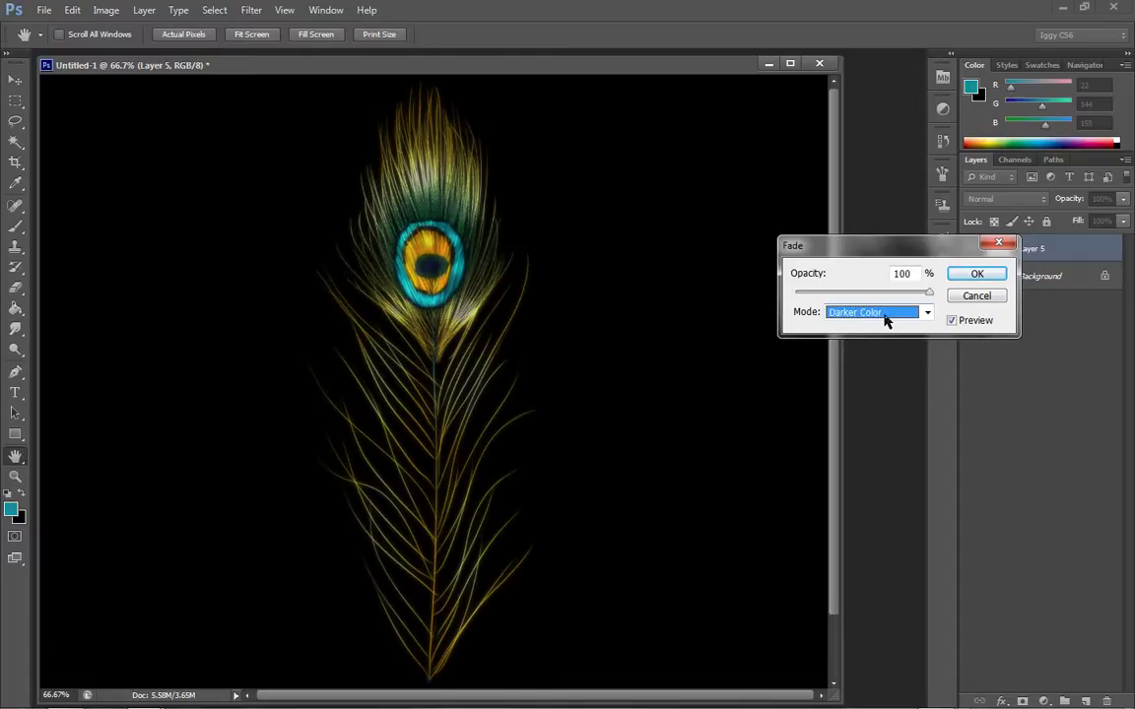
key(Up)
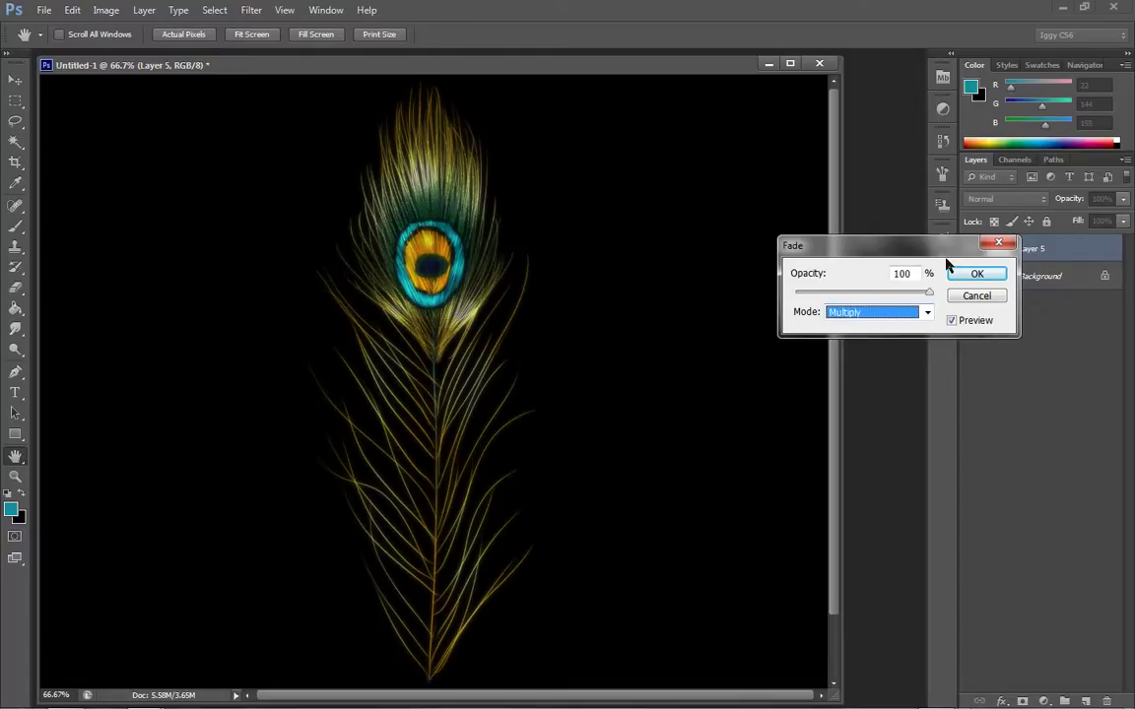
click(975, 273)
Step: Inspect the feather's eye and upper barbs up close, and duplicate Layer 5 to intensify the feather
key(z)
click(489, 276)
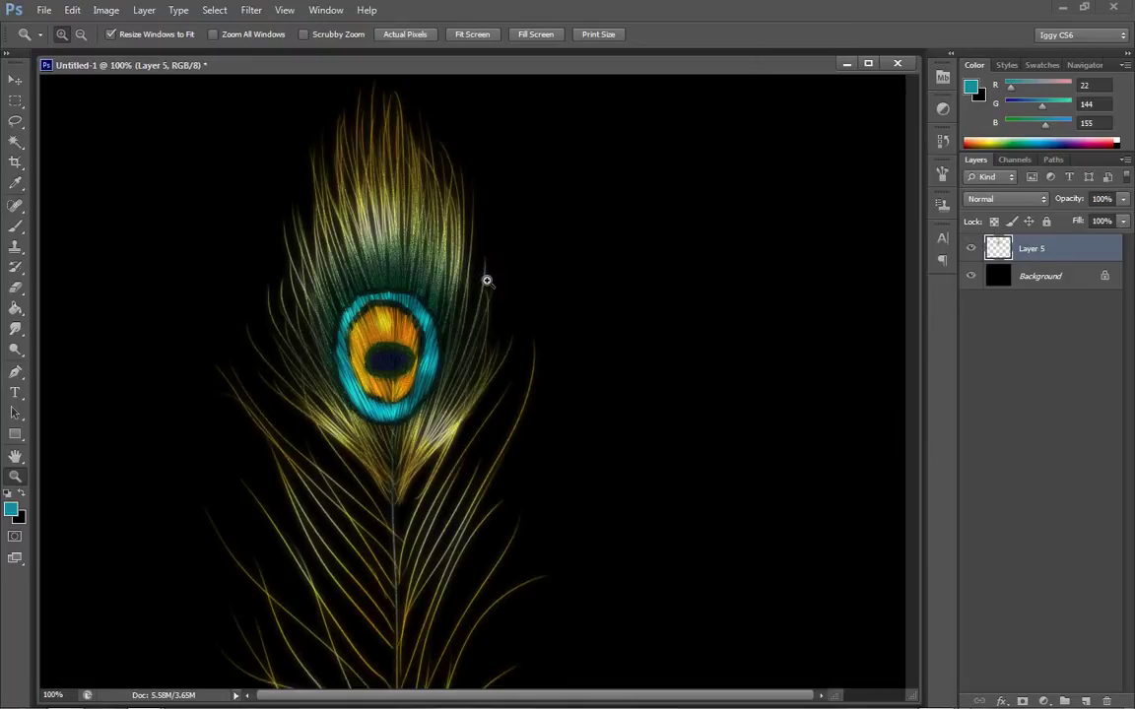
click(377, 353)
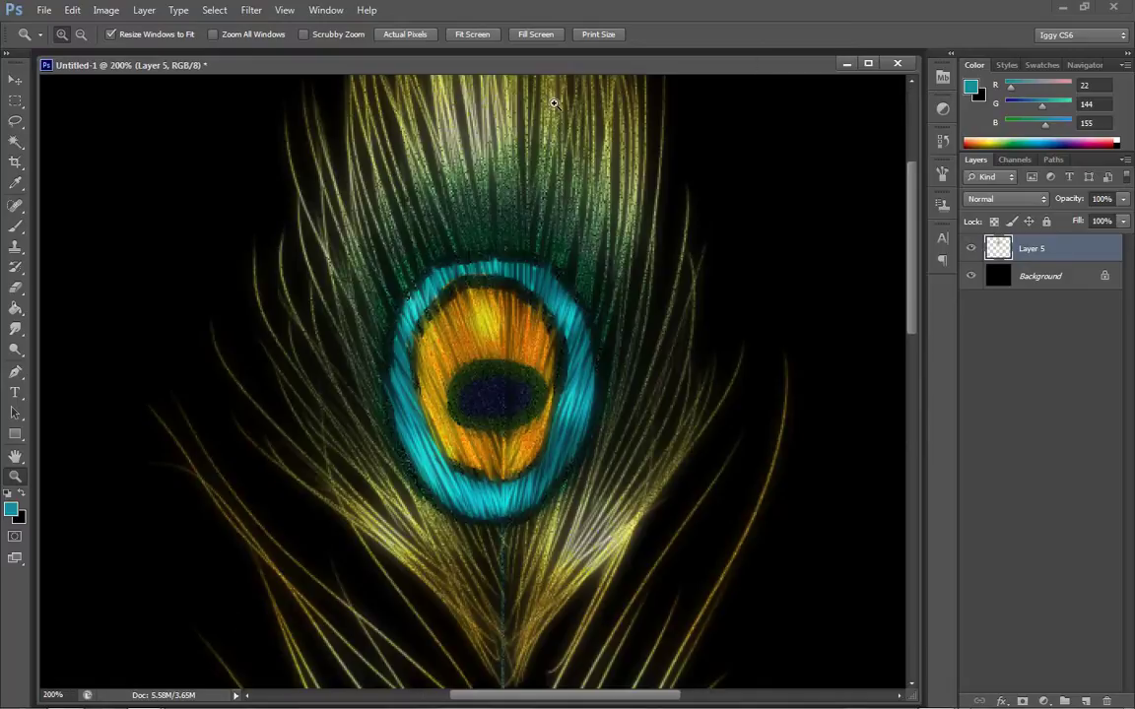
scroll(572, 246, up, 4)
right_click(578, 249)
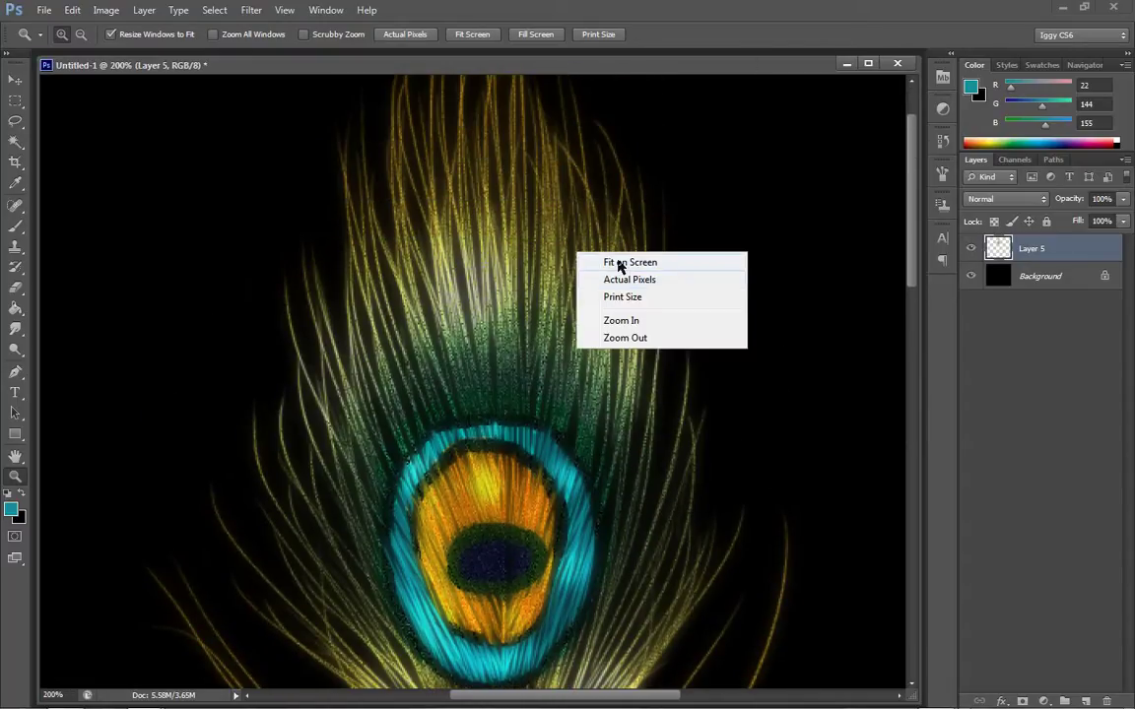
click(613, 259)
right_click(1068, 250)
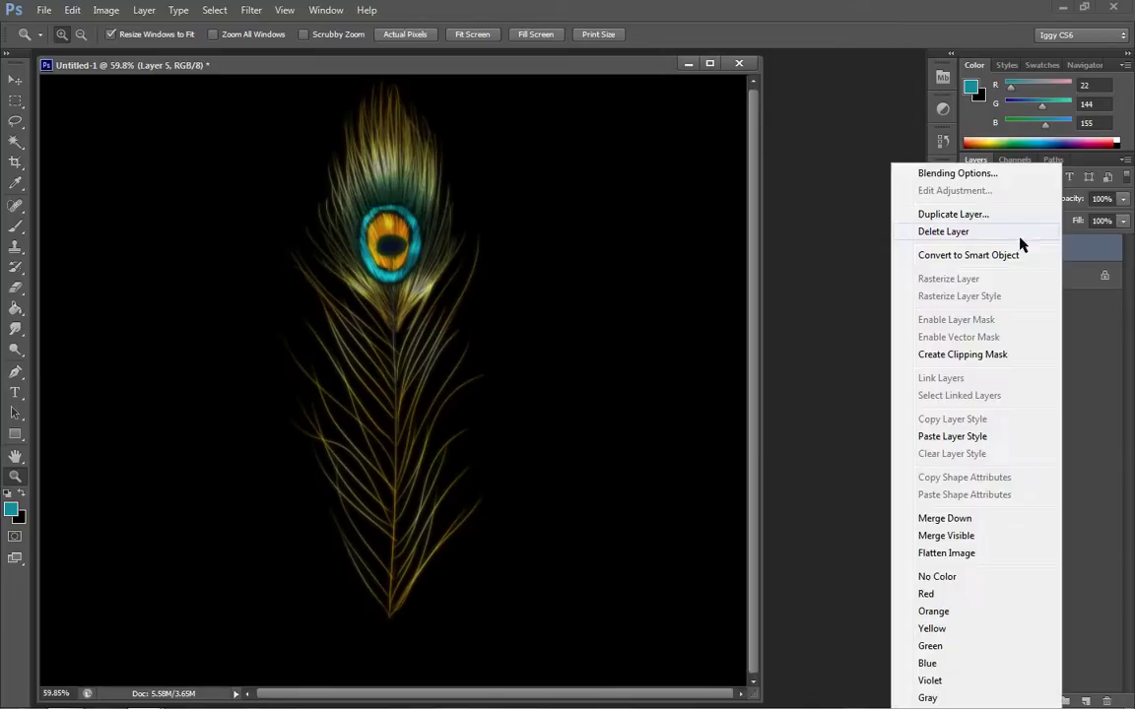
click(976, 218)
click(703, 211)
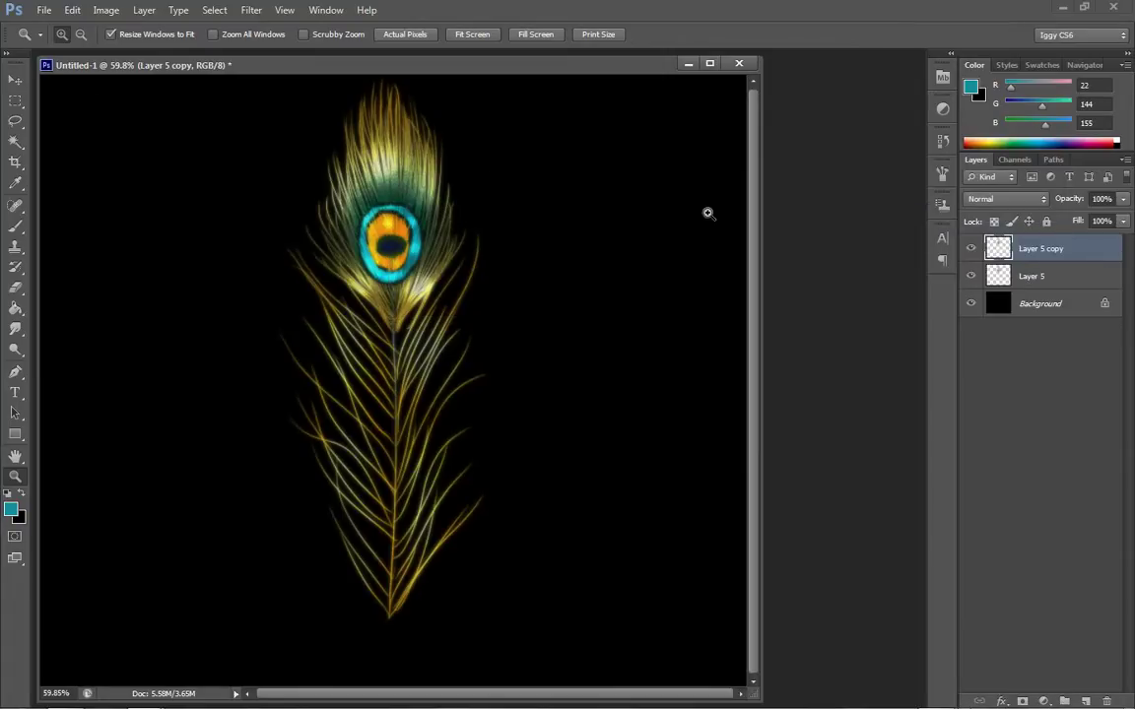
Step: Undo the duplication of Layer 5 and fit the whole feather on screen
click(510, 374)
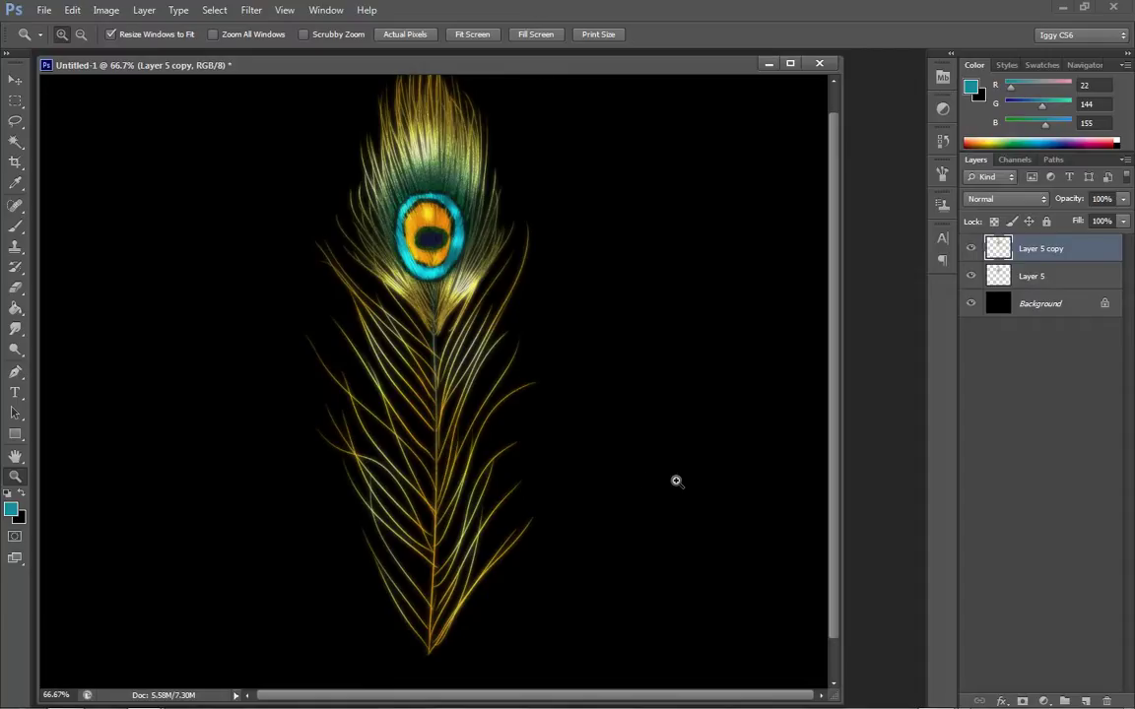
key(ctrl+z)
right_click(562, 254)
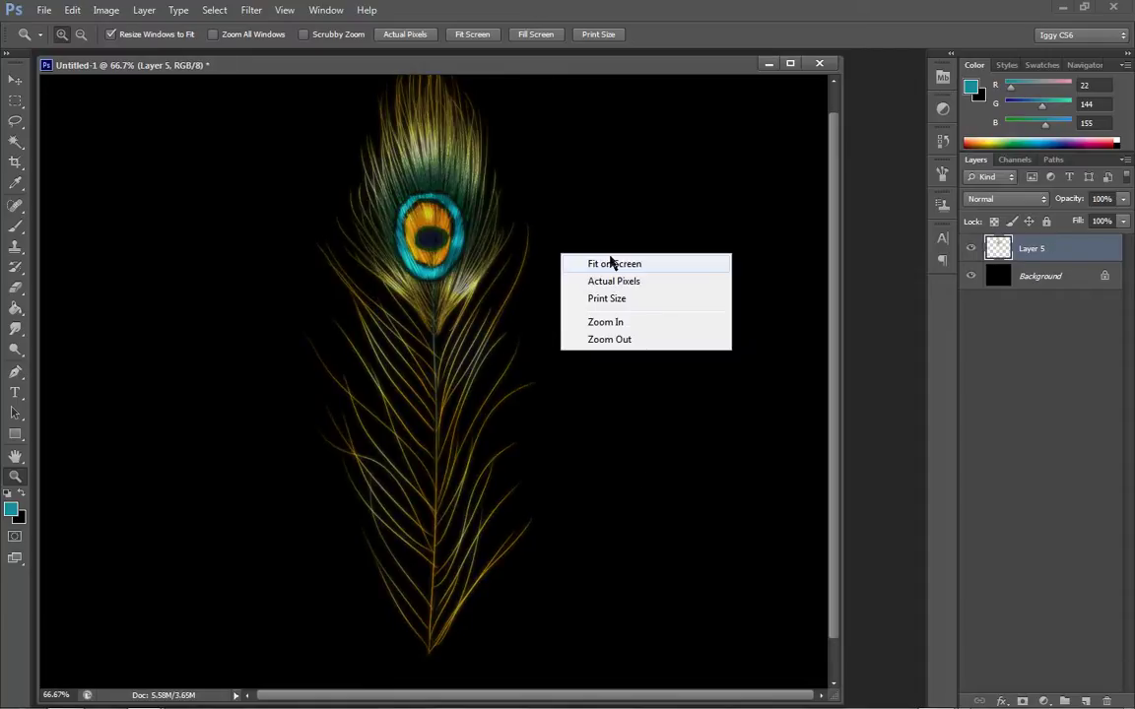
click(612, 263)
Step: Try different brightness and contrast values on Layer 5, first normally and again with Use Legacy, and discard them
click(108, 10)
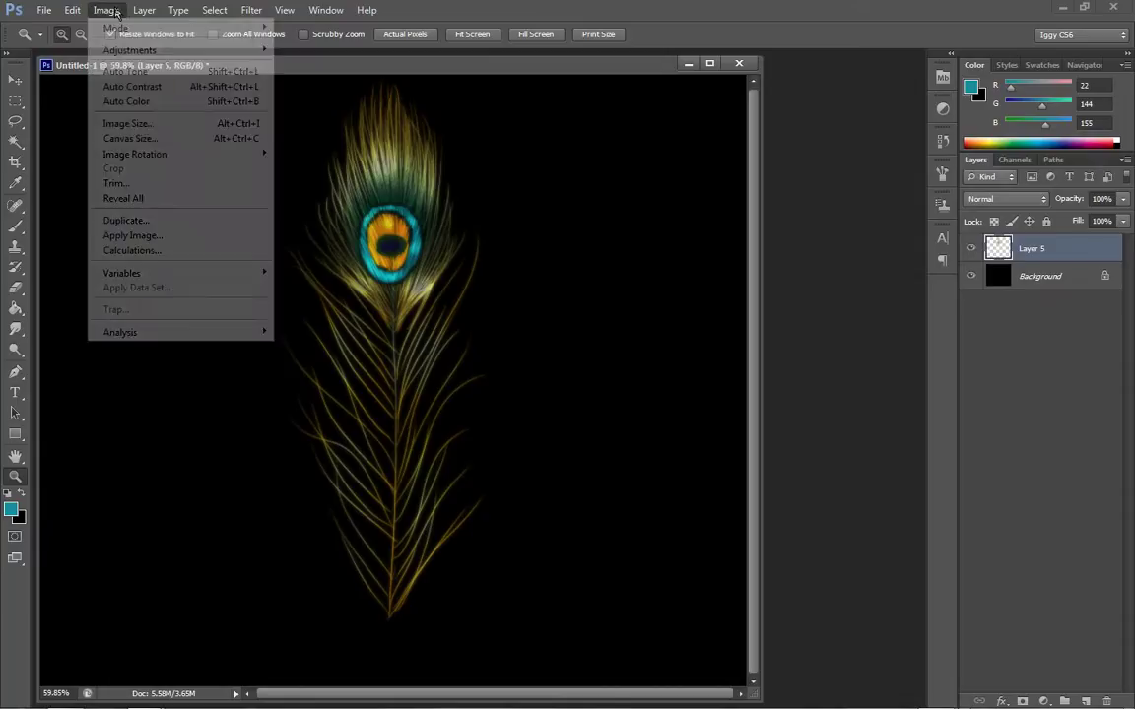
mouse_move(118, 50)
click(293, 48)
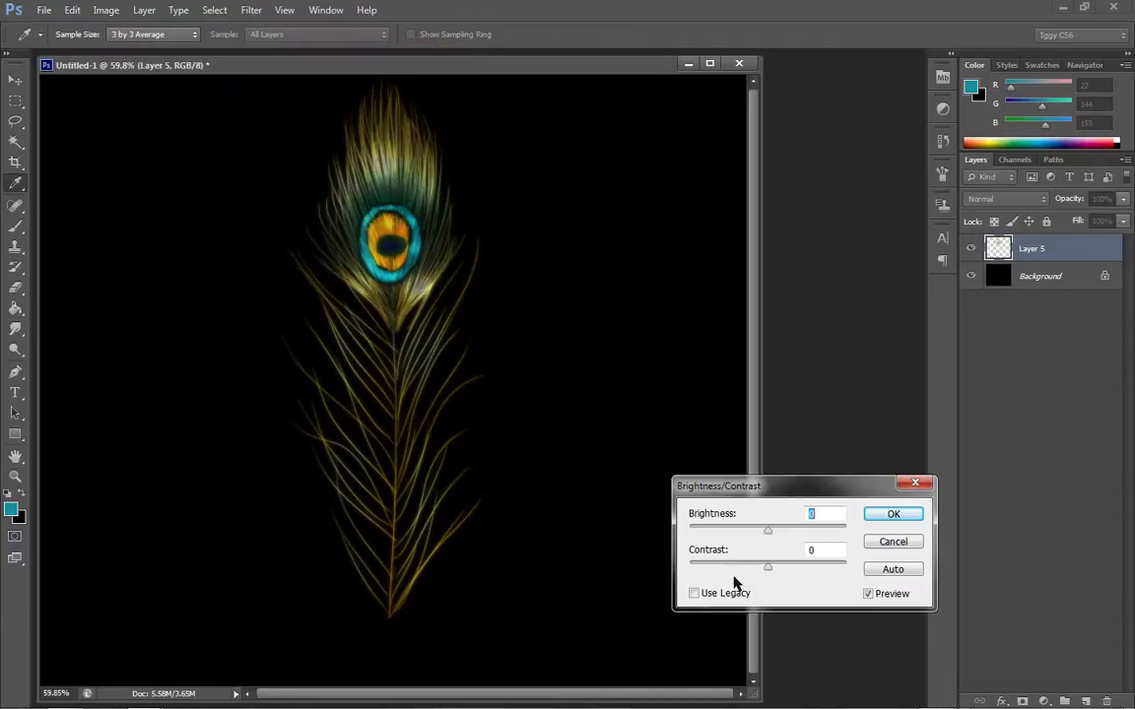
drag(767, 568, 782, 538)
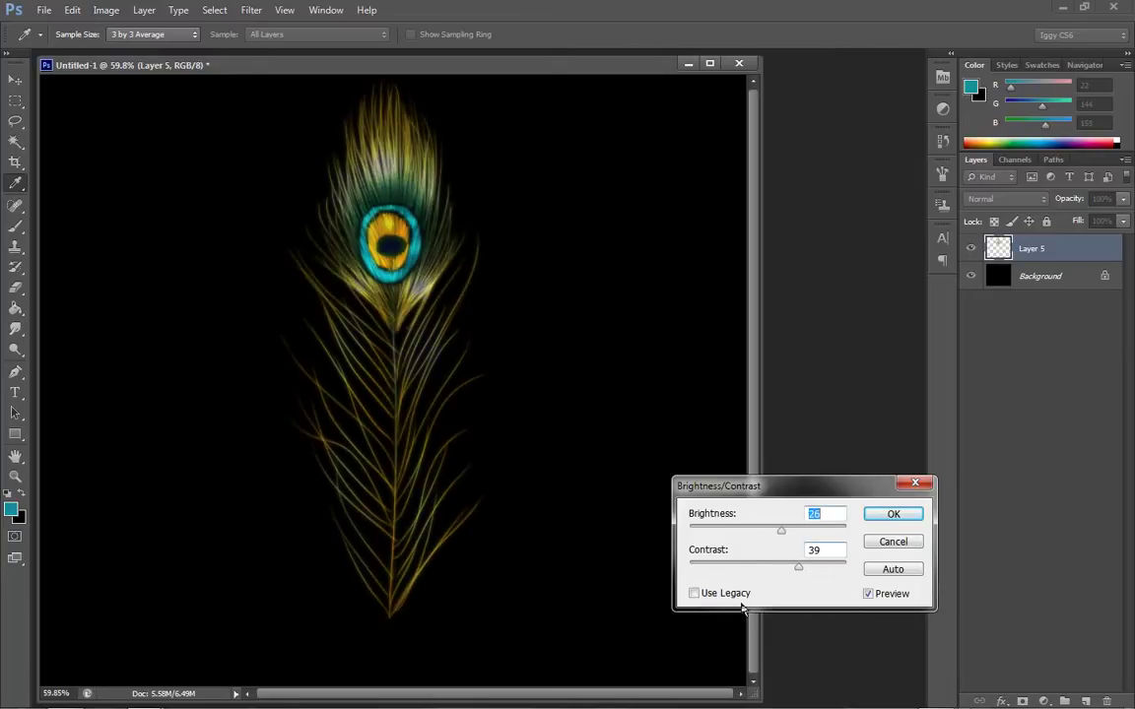
click(710, 595)
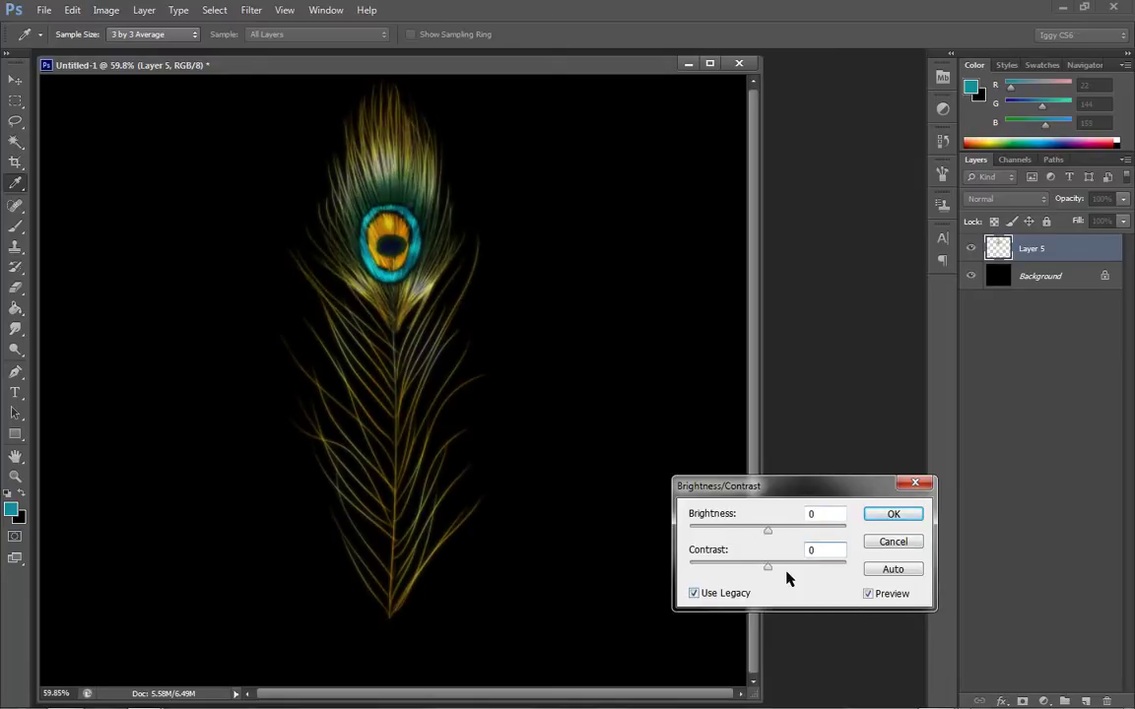
drag(798, 576, 760, 529)
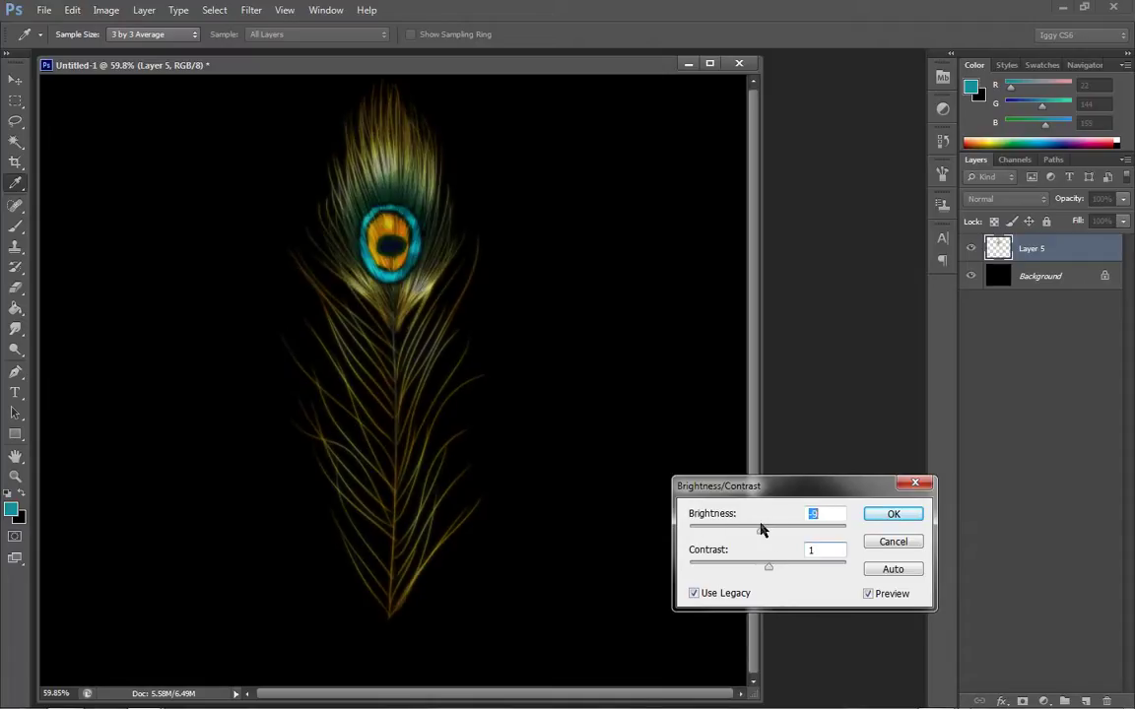
click(893, 543)
key(z)
click(105, 10)
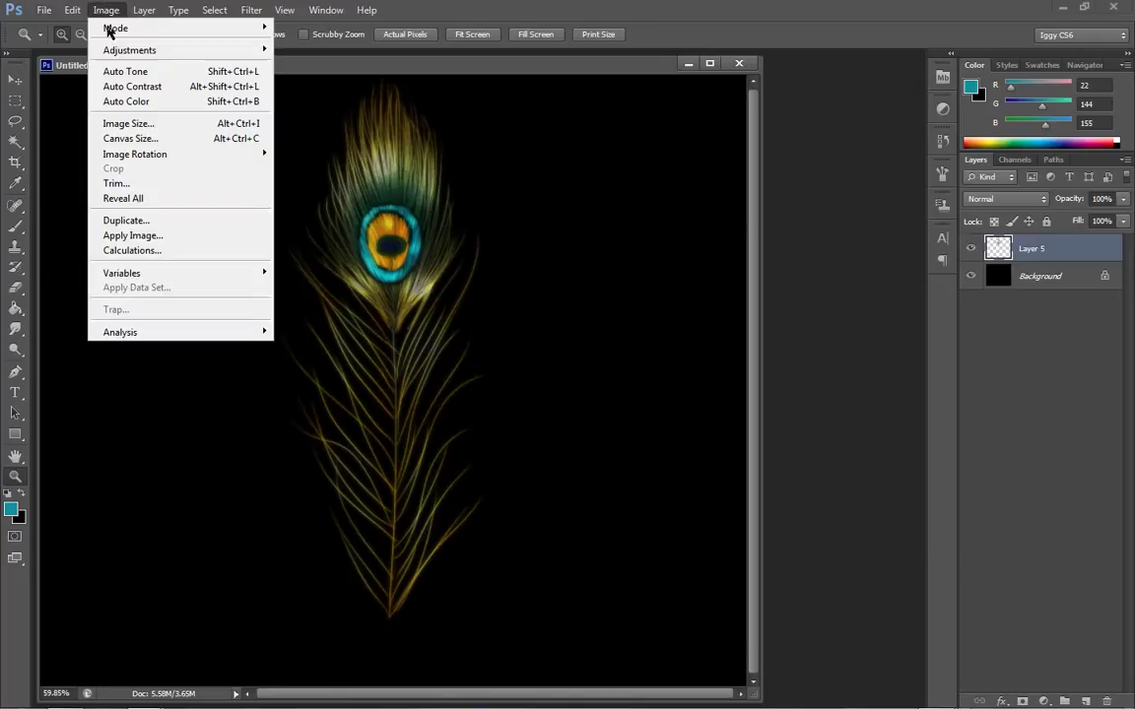
mouse_move(117, 45)
click(296, 45)
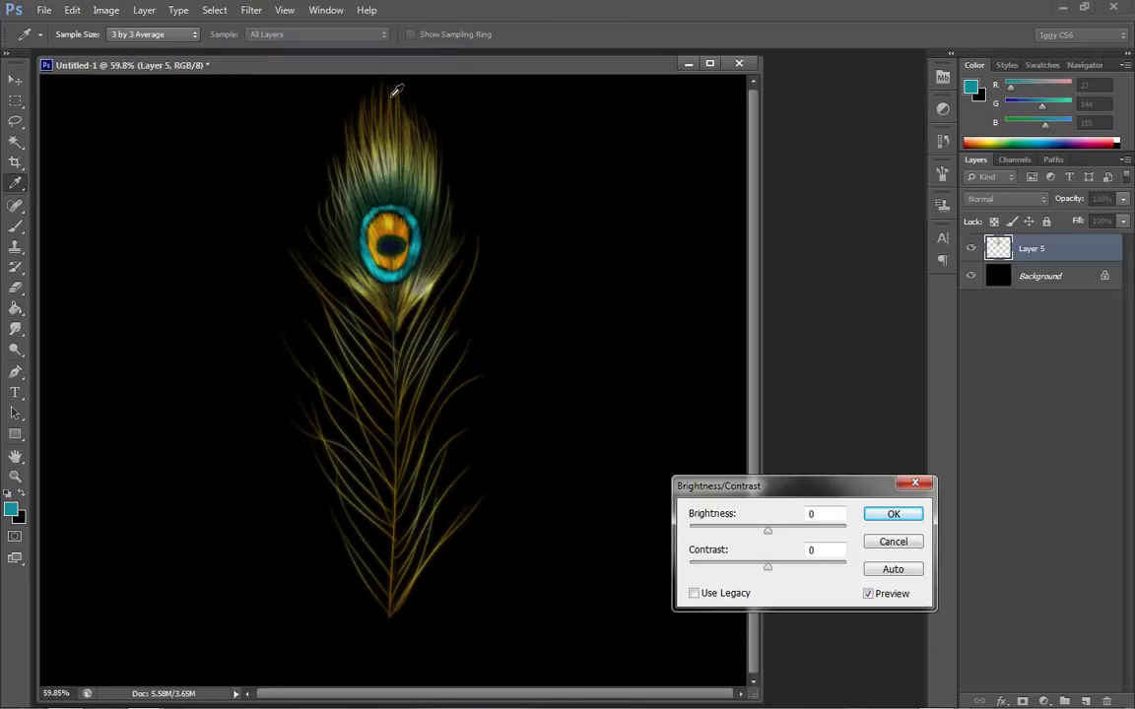
click(890, 544)
Step: Try shifting the midtones of Layer 5 with Color Balance, and discard the adjustment
click(105, 10)
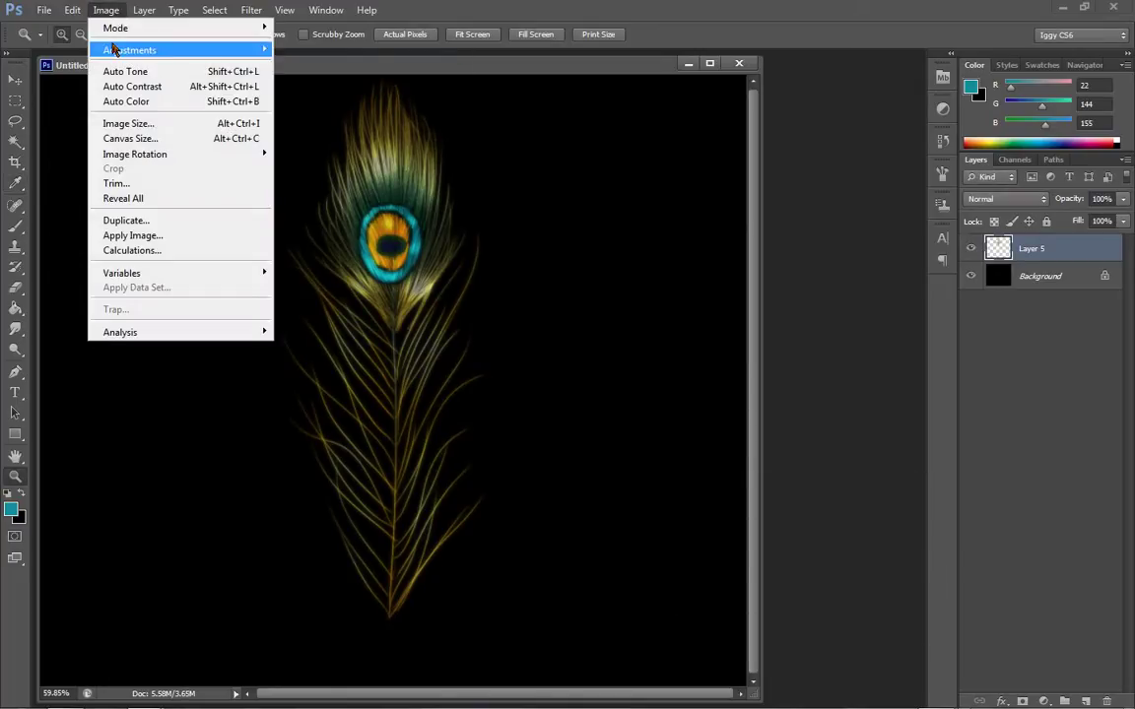
mouse_move(113, 49)
click(360, 147)
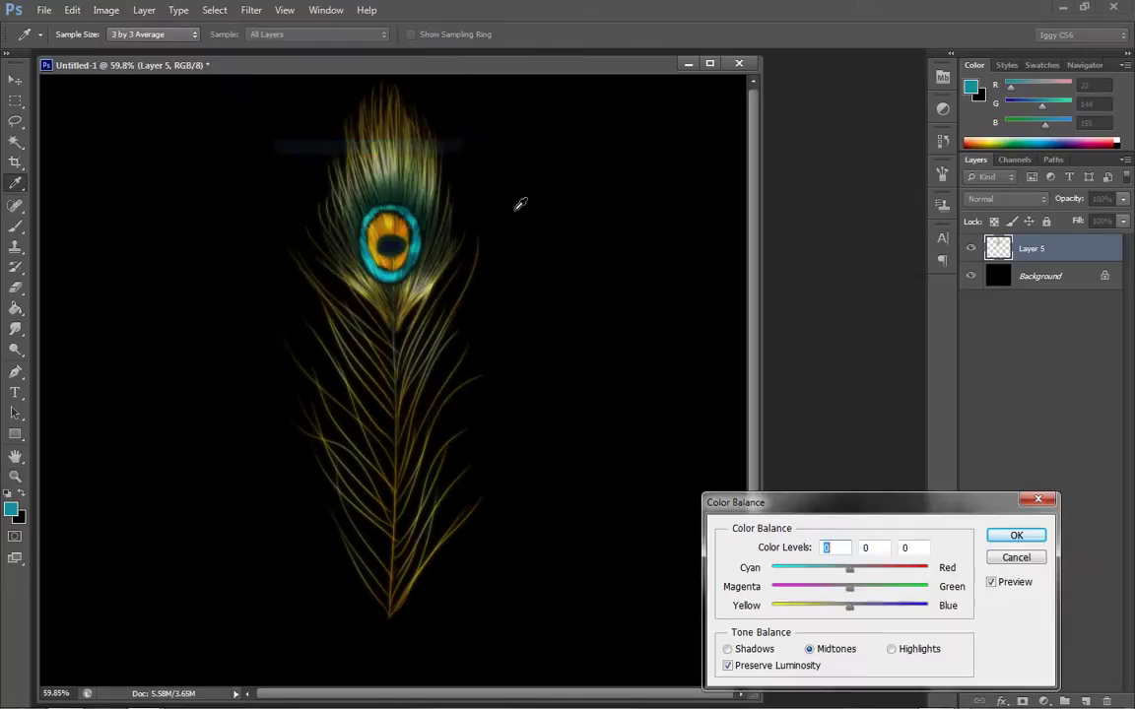
mouse_move(869, 570)
mouse_down()
mouse_move(927, 570)
mouse_move(735, 576)
mouse_move(882, 582)
mouse_move(860, 581)
mouse_up()
click(1016, 558)
key(z)
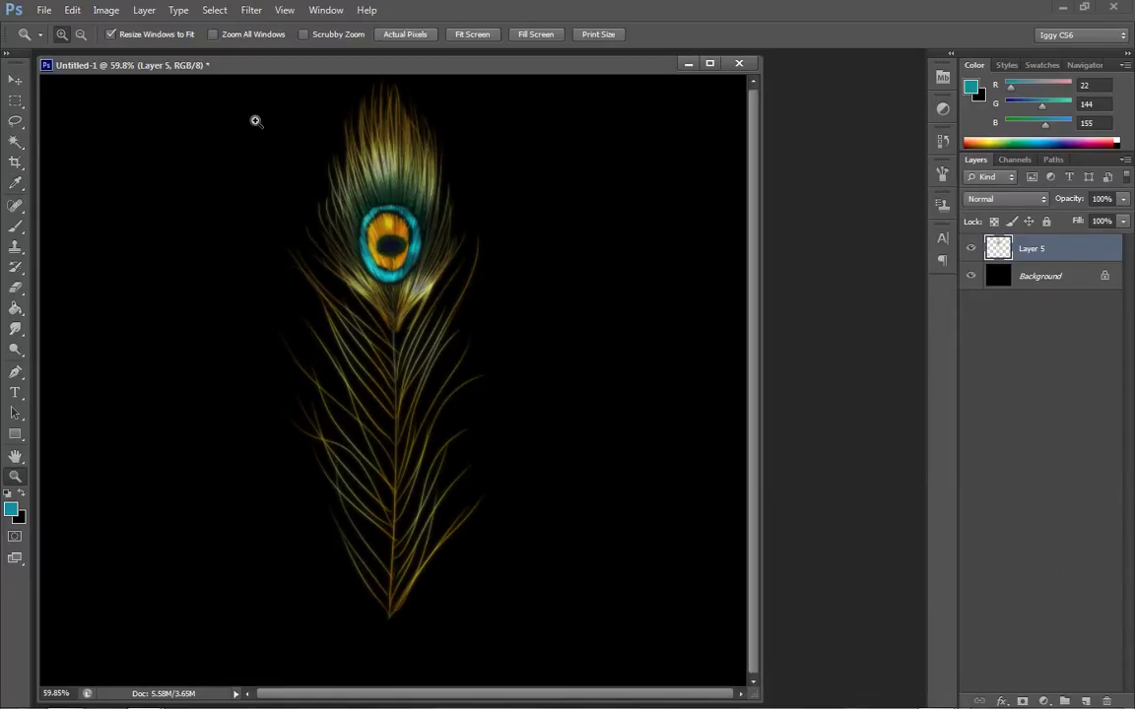
Step: Try desaturating the whole feather on Layer 5
click(106, 9)
mouse_move(129, 49)
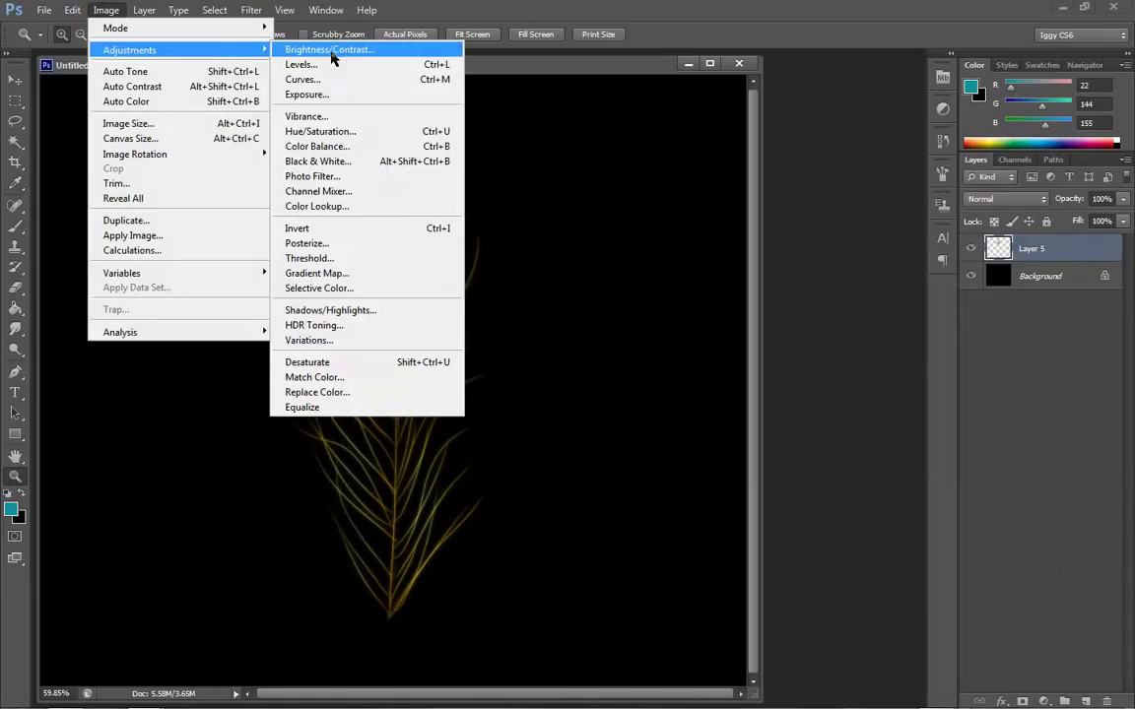
click(318, 362)
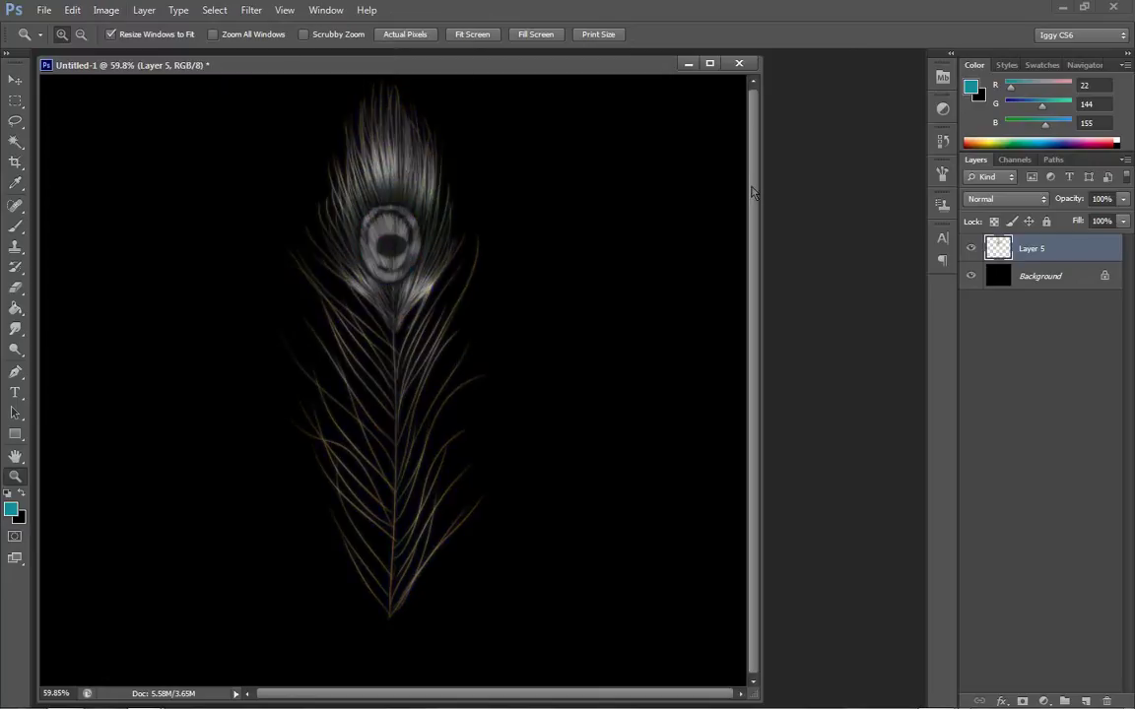
Step: Try brightness 150 and contrast 92 on the grey feather, discard them, and undo the desaturation
click(106, 9)
mouse_move(114, 45)
click(380, 48)
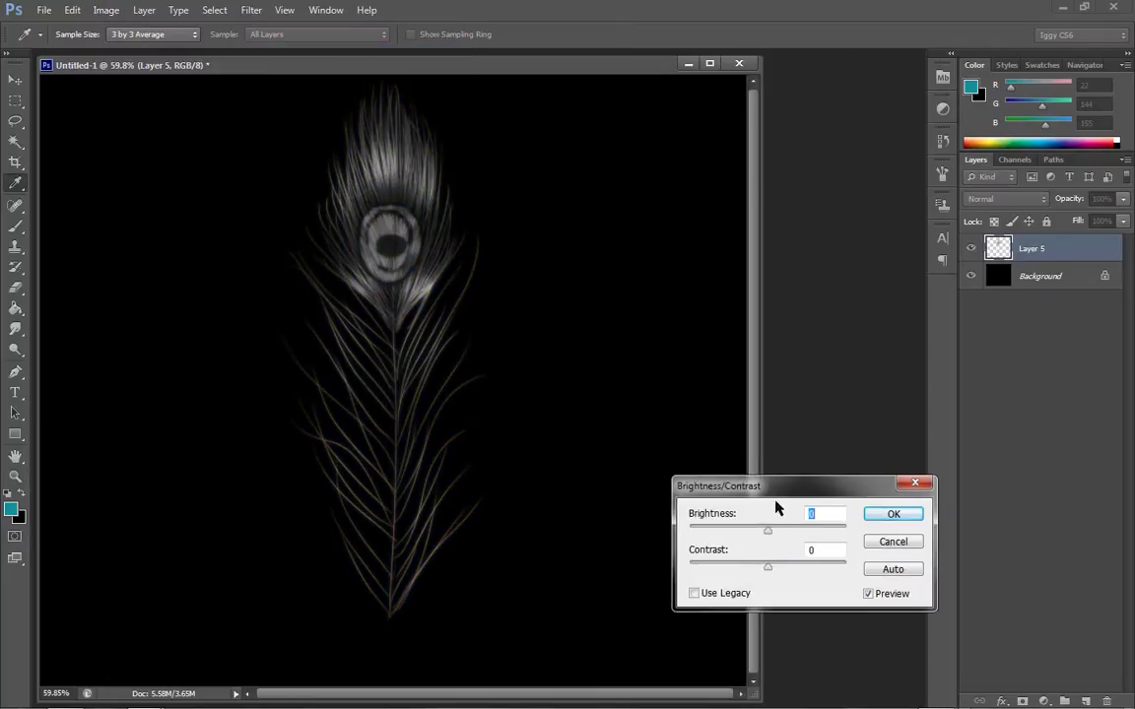
drag(768, 530, 873, 540)
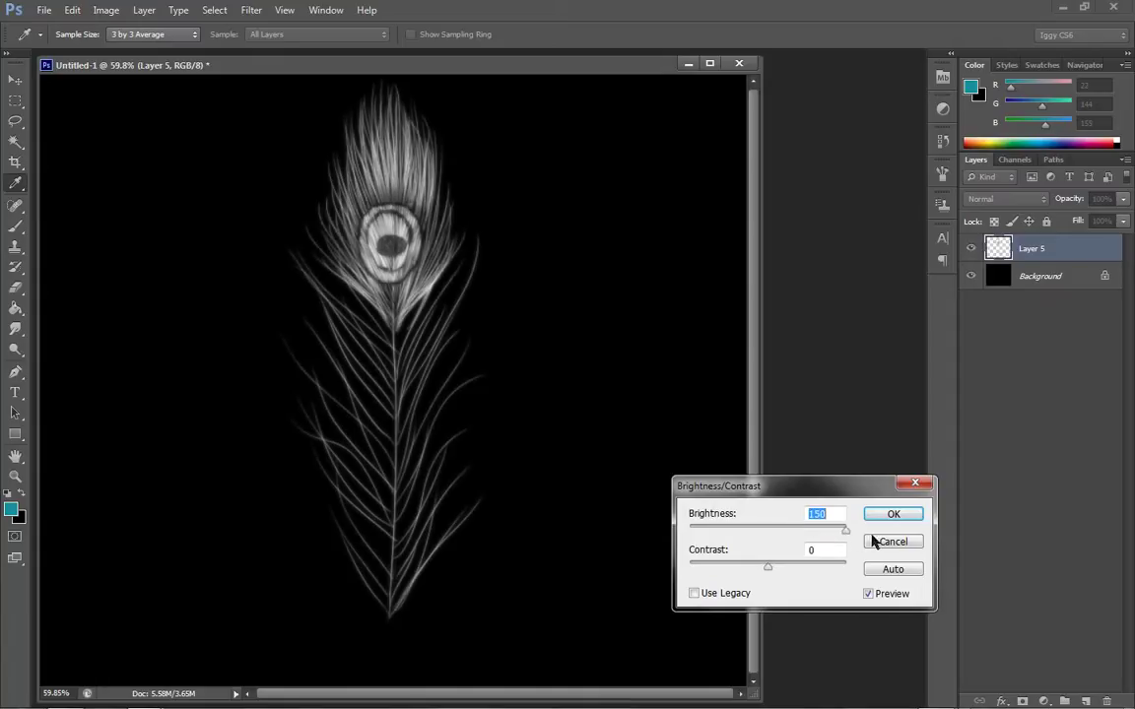
drag(778, 569, 839, 569)
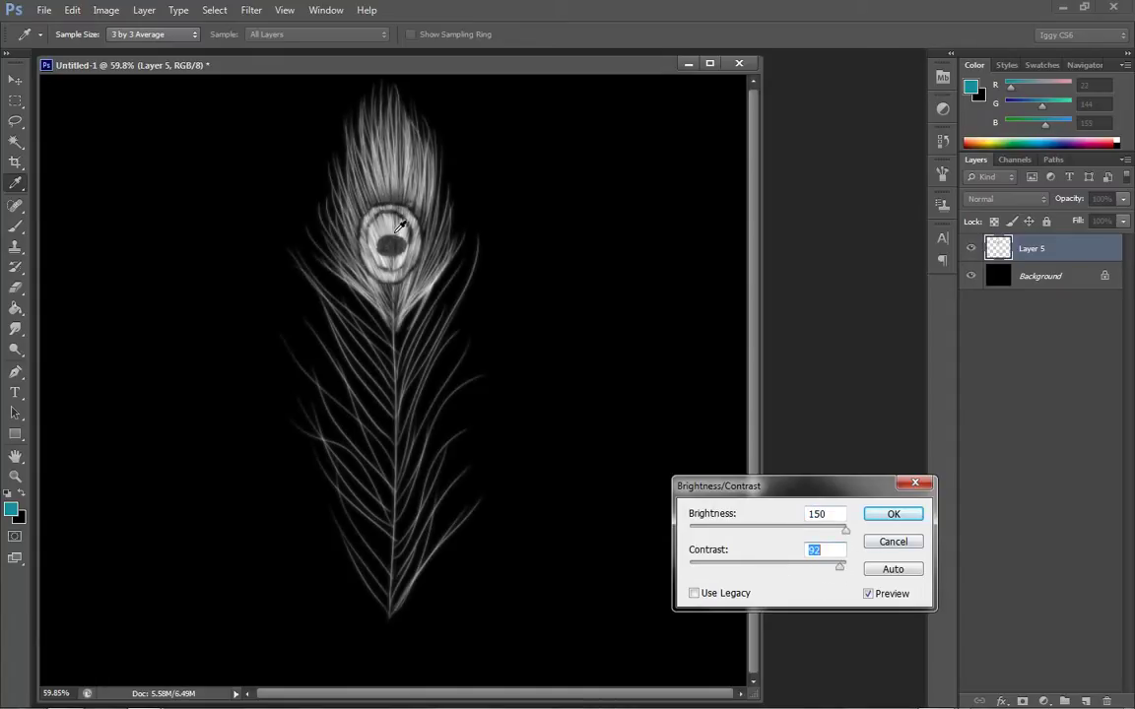
click(891, 543)
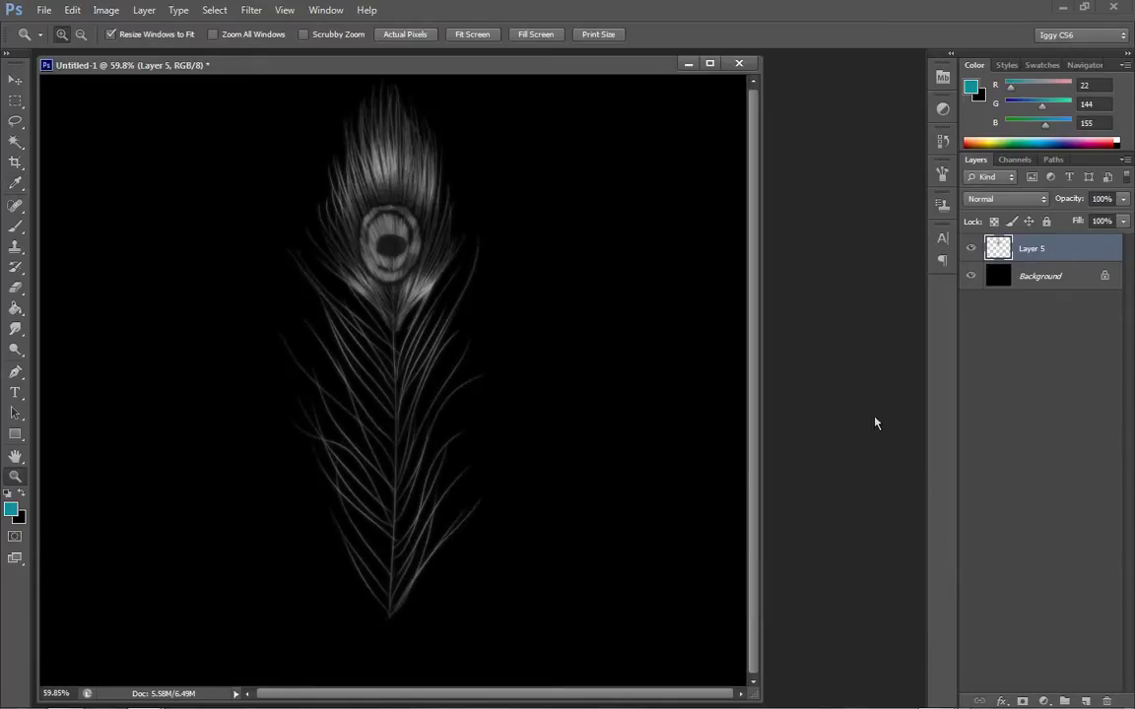
key(ctrl+z)
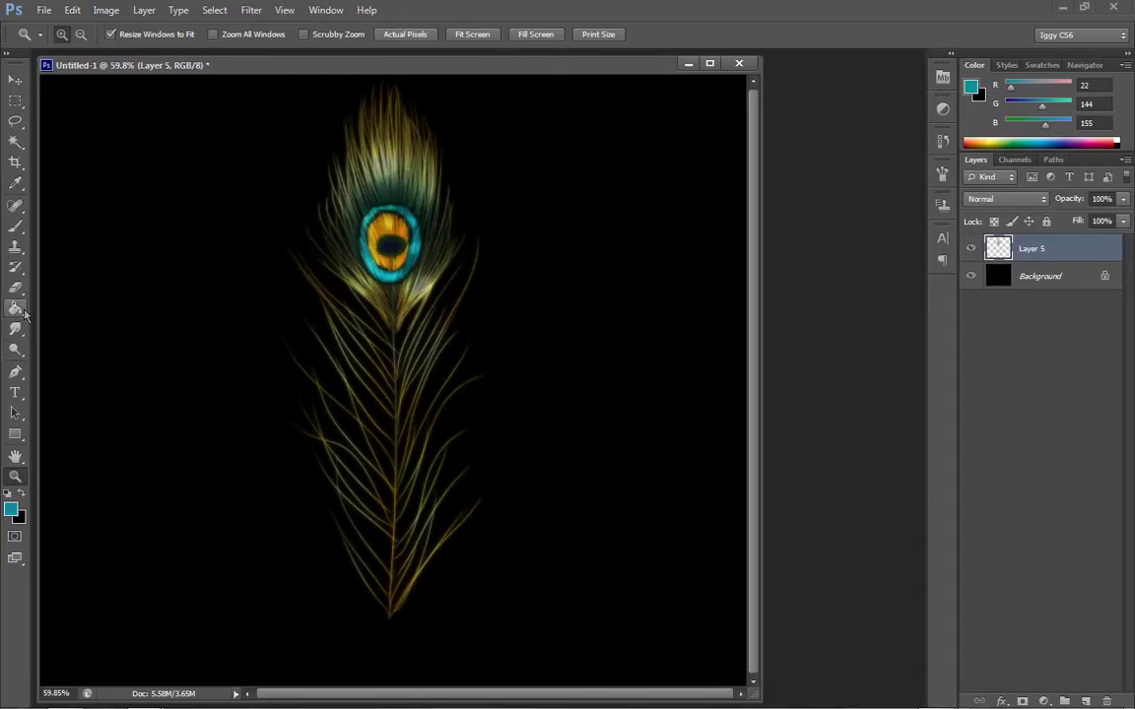
Step: Desaturate all the barbs and the shaft around the coloured eye using the Sponge tool in Desaturate mode at 100% flow
mouse_move(15, 328)
mouse_down()
mouse_move(52, 348)
mouse_move(31, 365)
mouse_up()
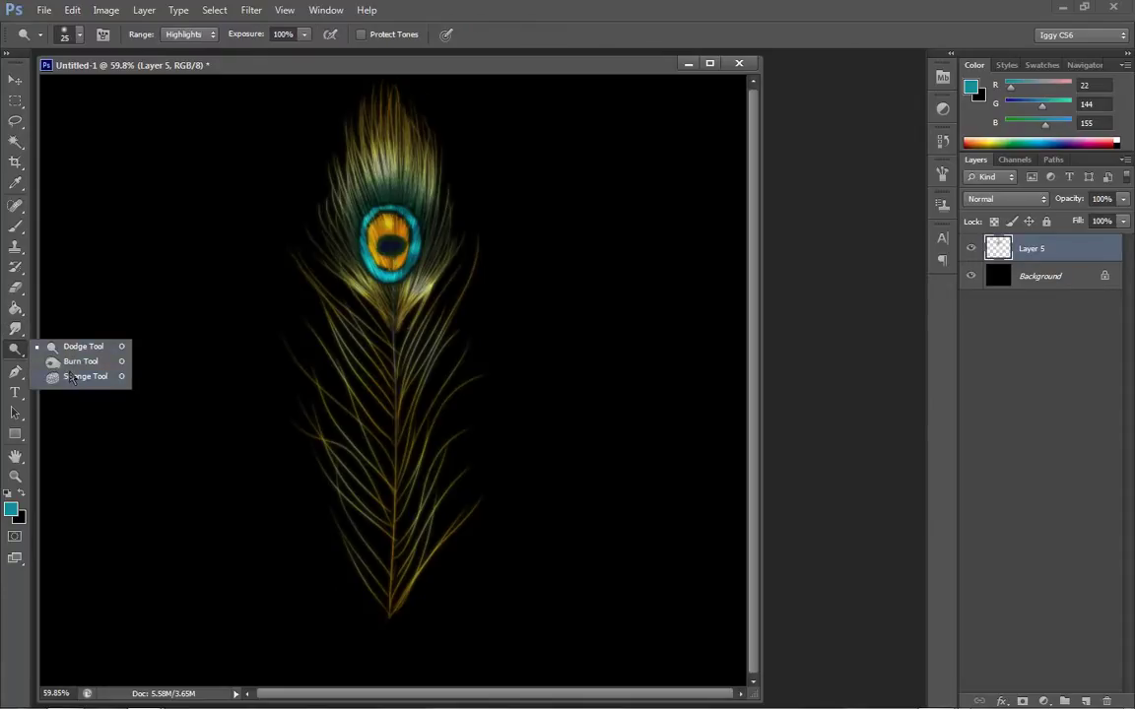
click(61, 376)
key(bracketright)
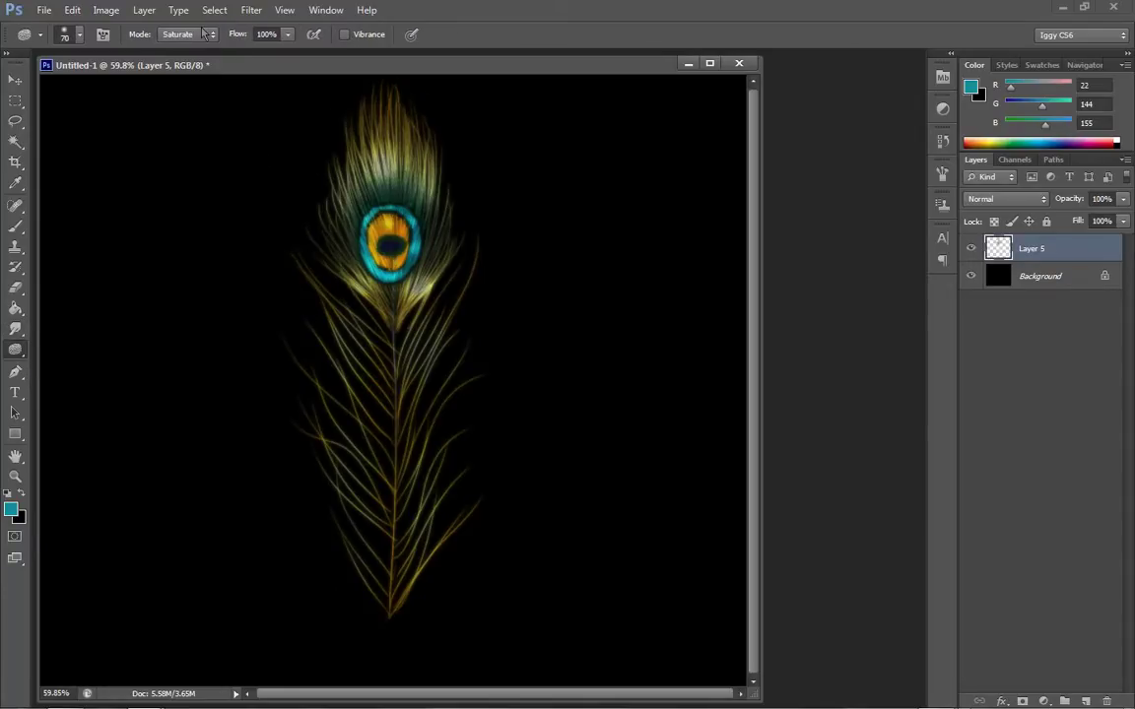
click(188, 34)
click(179, 50)
key(bracketright)
key(bracketright)
key(bracketright)
key(bracketright)
key(bracketright)
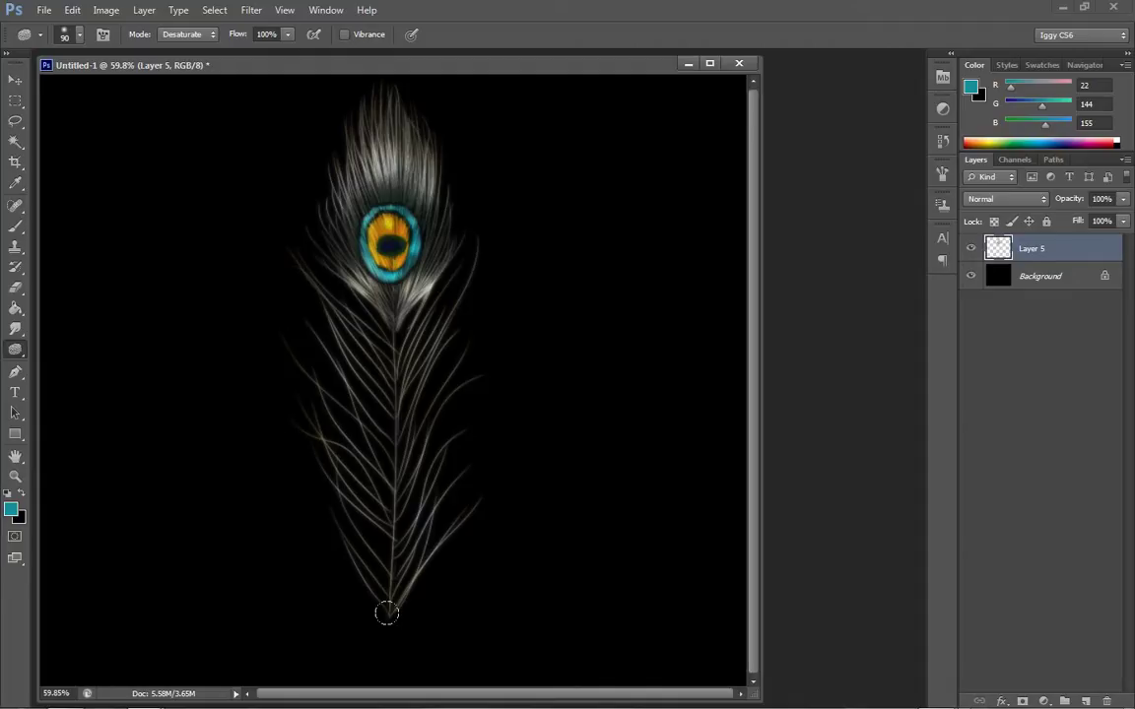
Step: Brighten Layer 5 with a Brightness/Contrast adjustment so the barbs look whiter
click(108, 10)
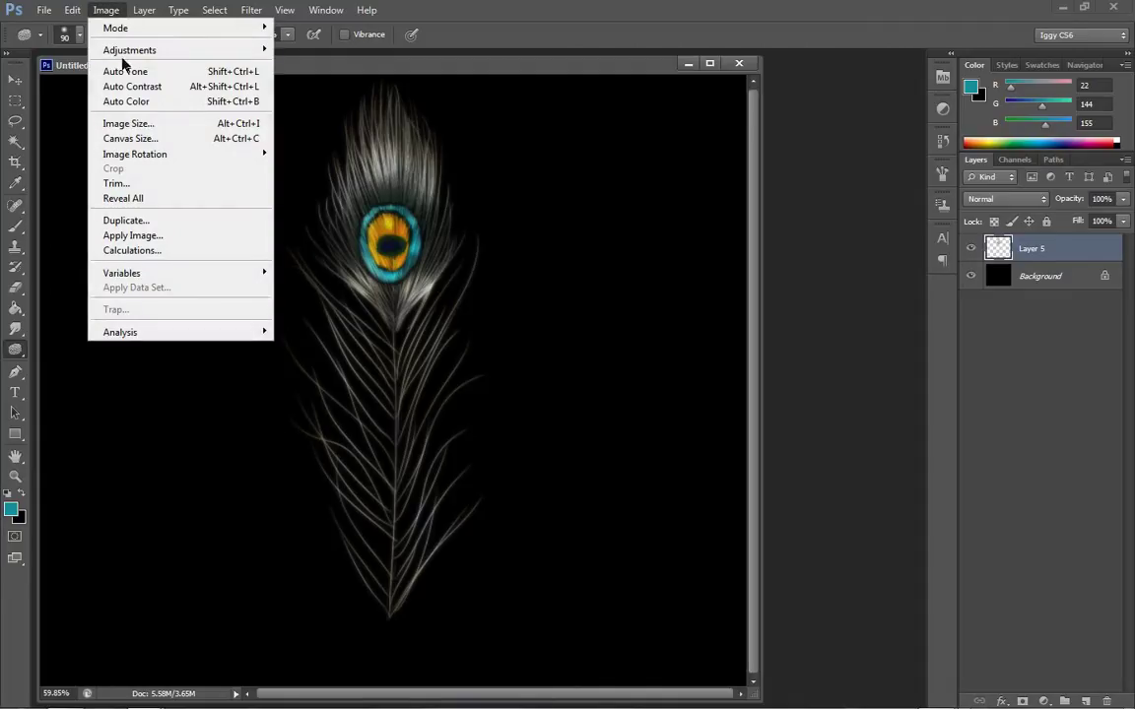
mouse_move(152, 51)
click(329, 49)
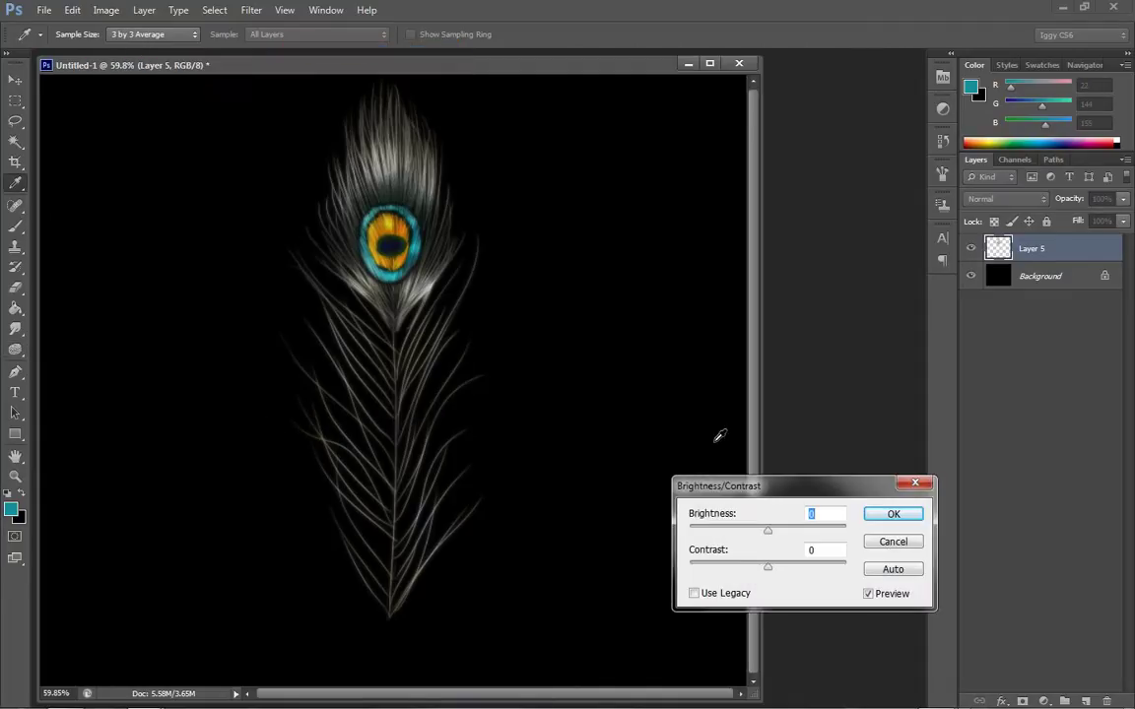
drag(775, 532, 813, 533)
click(893, 513)
key(o)
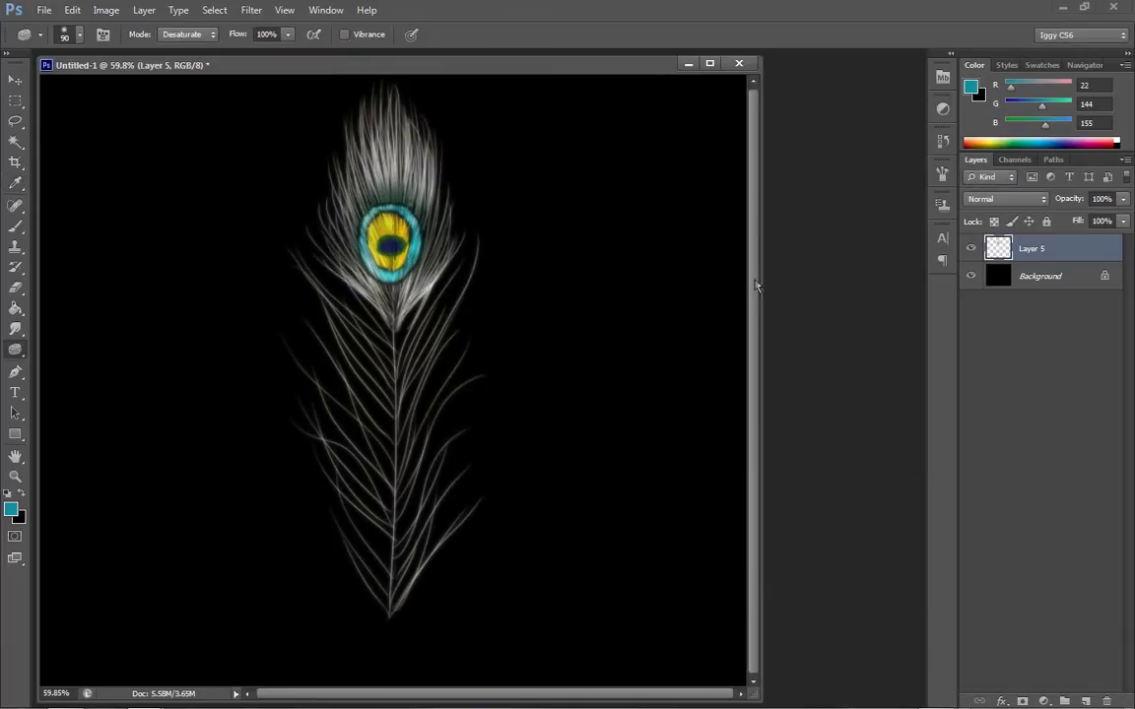
Step: Open Replace Color for Layer 5 and sample the yellow of the feather's eye at 100% zoom
click(15, 475)
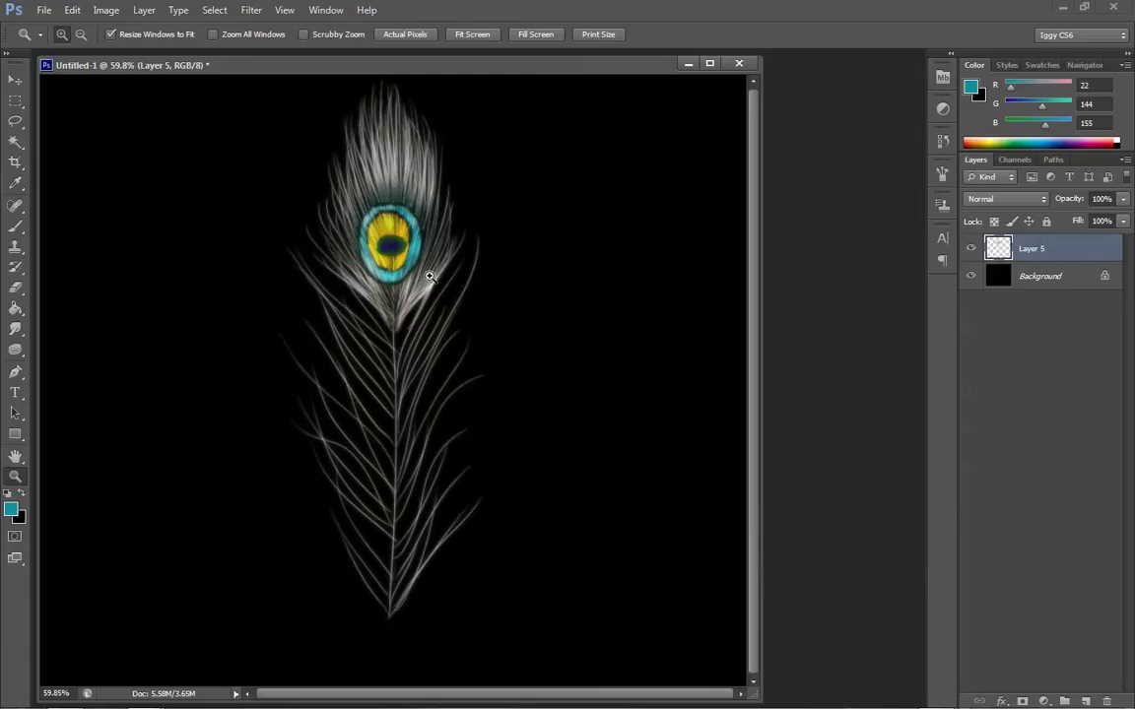
click(429, 272)
click(471, 264)
click(105, 10)
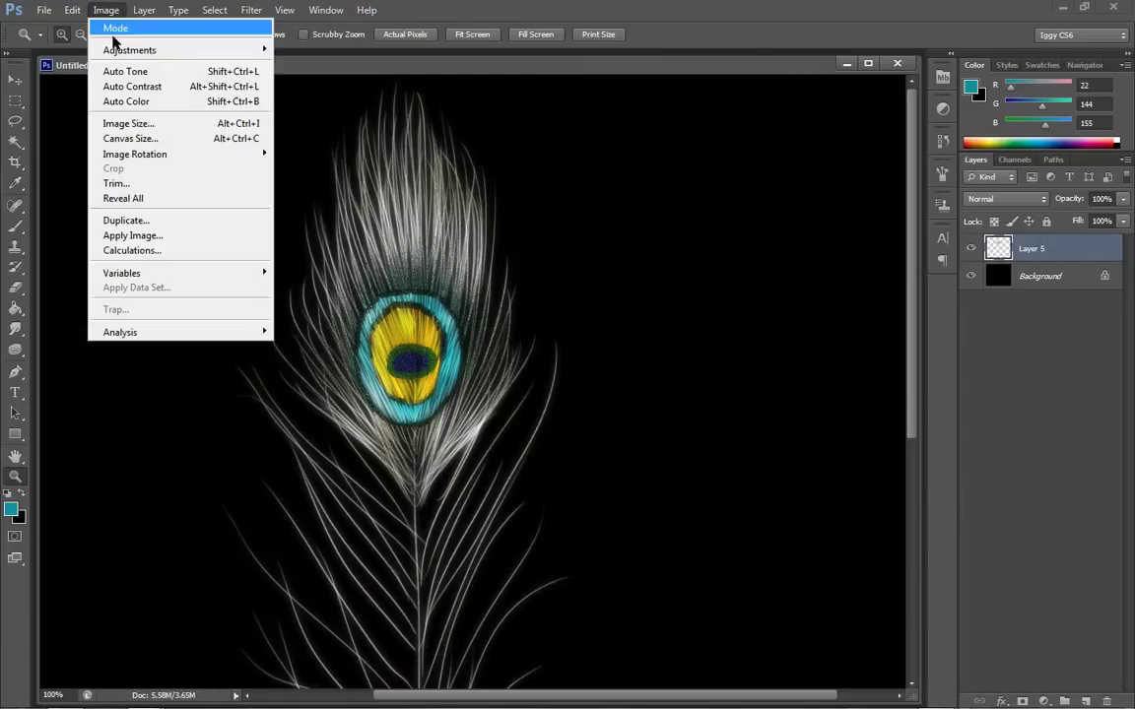
mouse_move(233, 51)
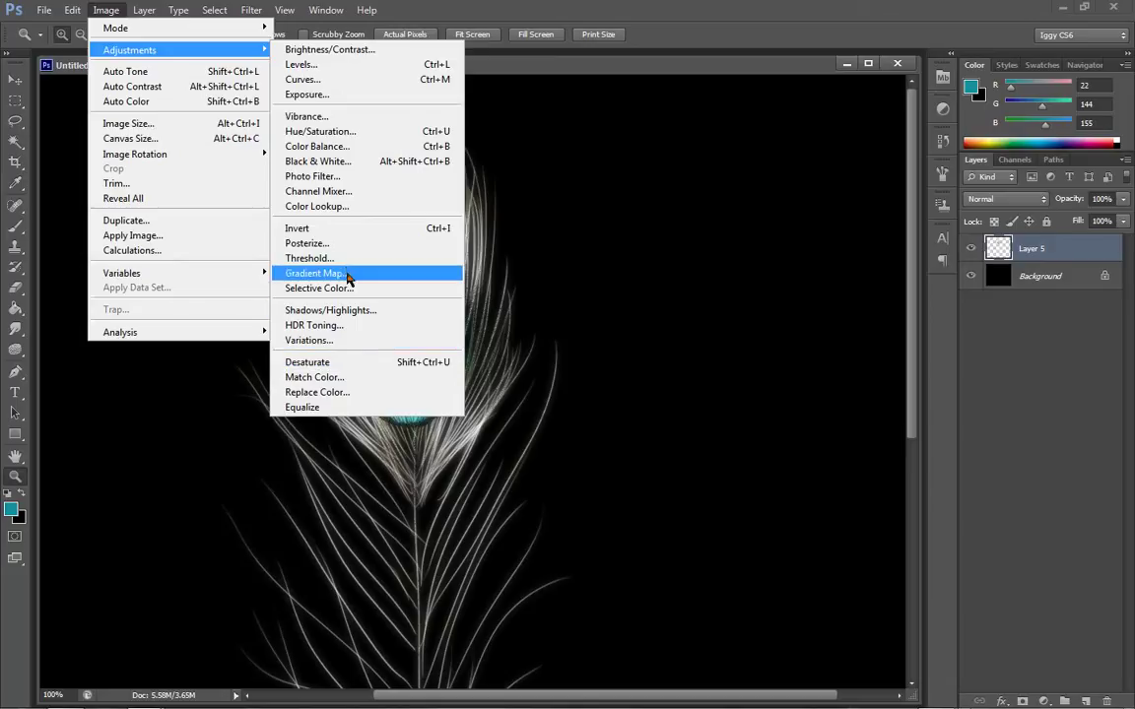
click(331, 394)
click(414, 320)
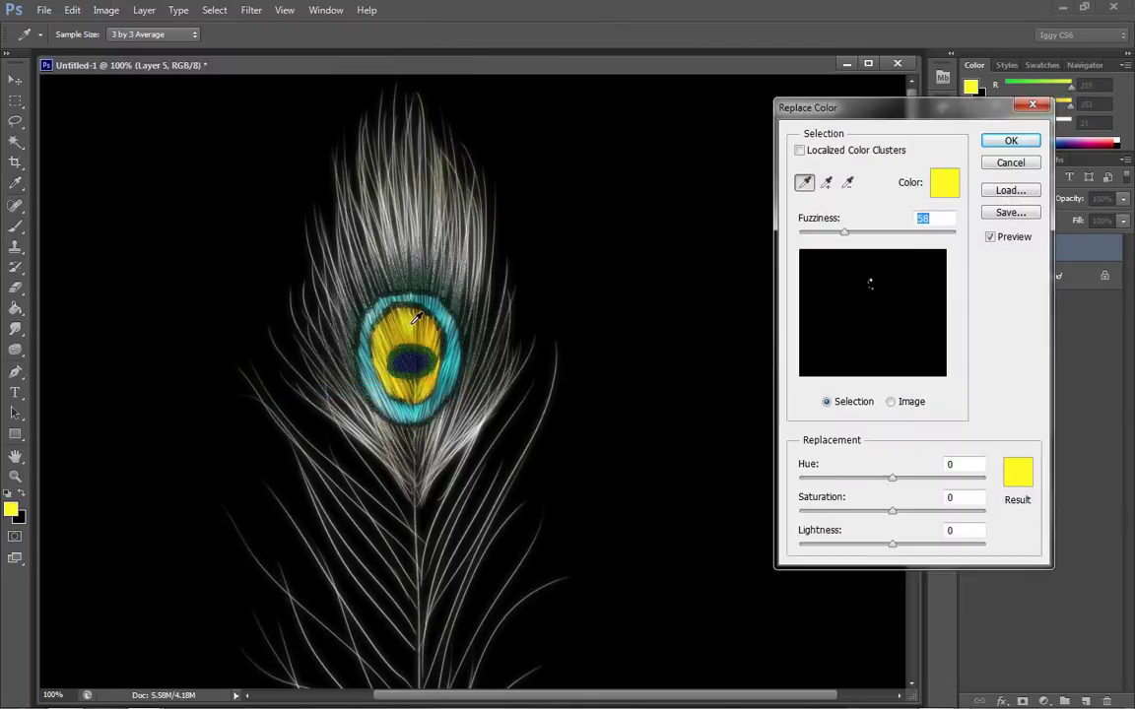
Step: Try replacing the eye's yellow with a darkened violet-blue, using fuzziness 200 and hue -165
drag(848, 237, 894, 237)
drag(890, 481, 806, 476)
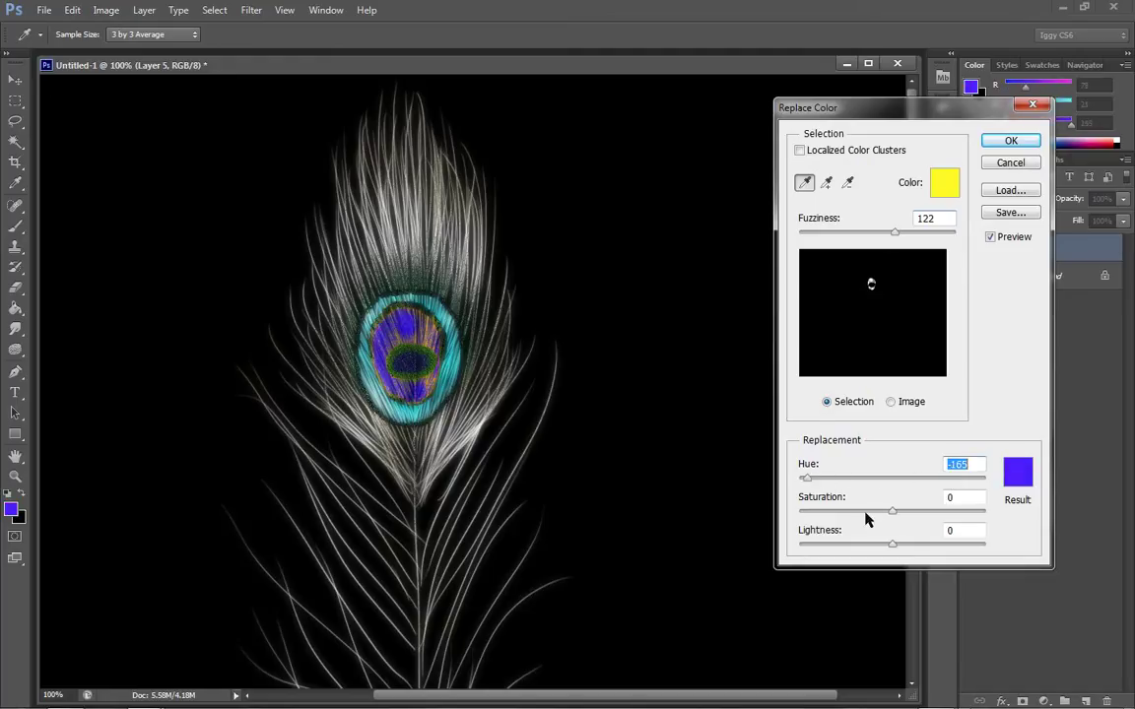
drag(894, 237, 937, 236)
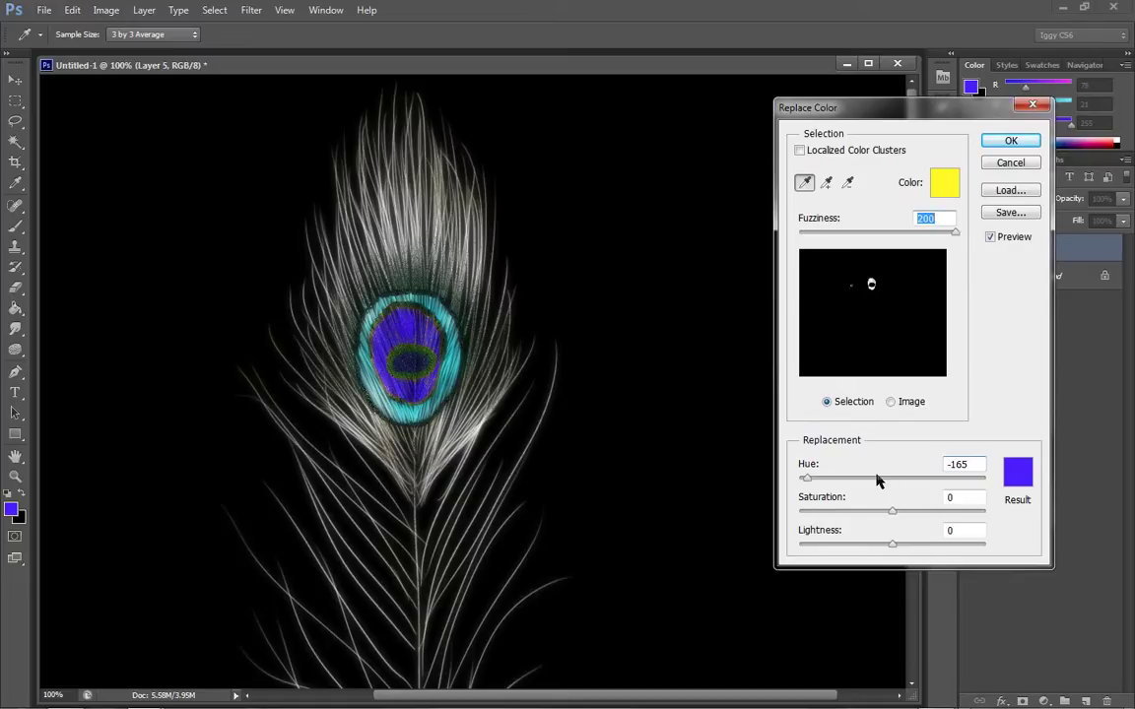
mouse_move(867, 555)
mouse_down()
mouse_move(817, 547)
mouse_move(876, 539)
mouse_up()
click(1011, 141)
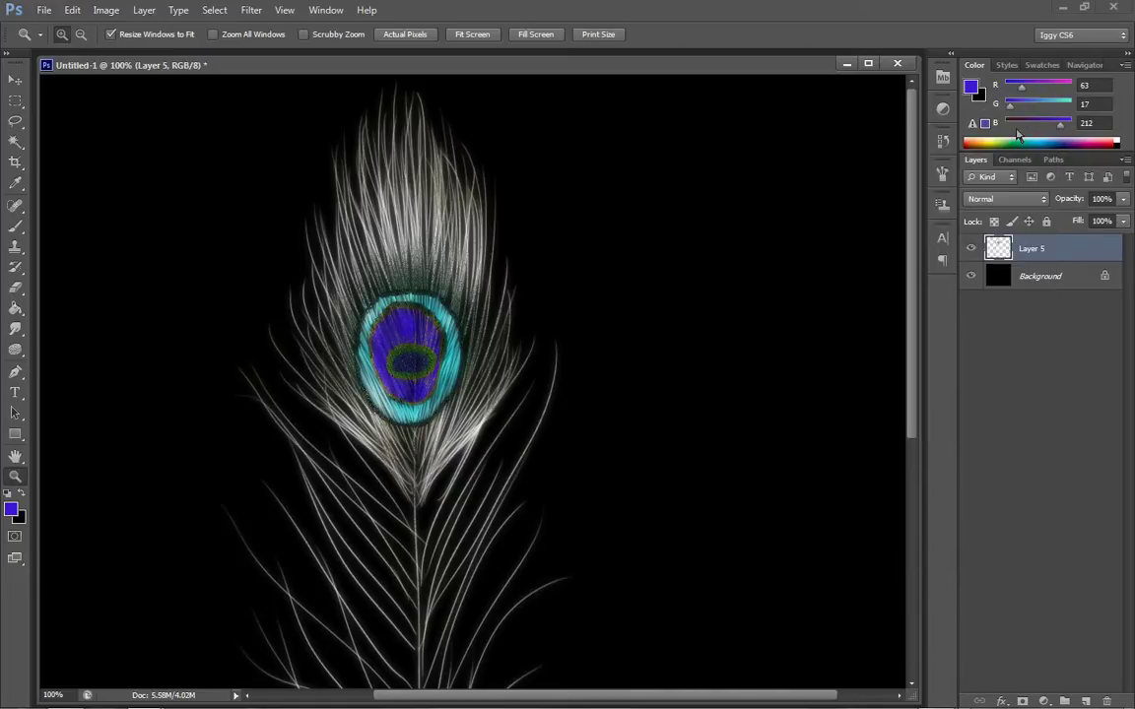
Step: Undo the eye's color replacement and prepare the Brush tool at size 25
click(16, 226)
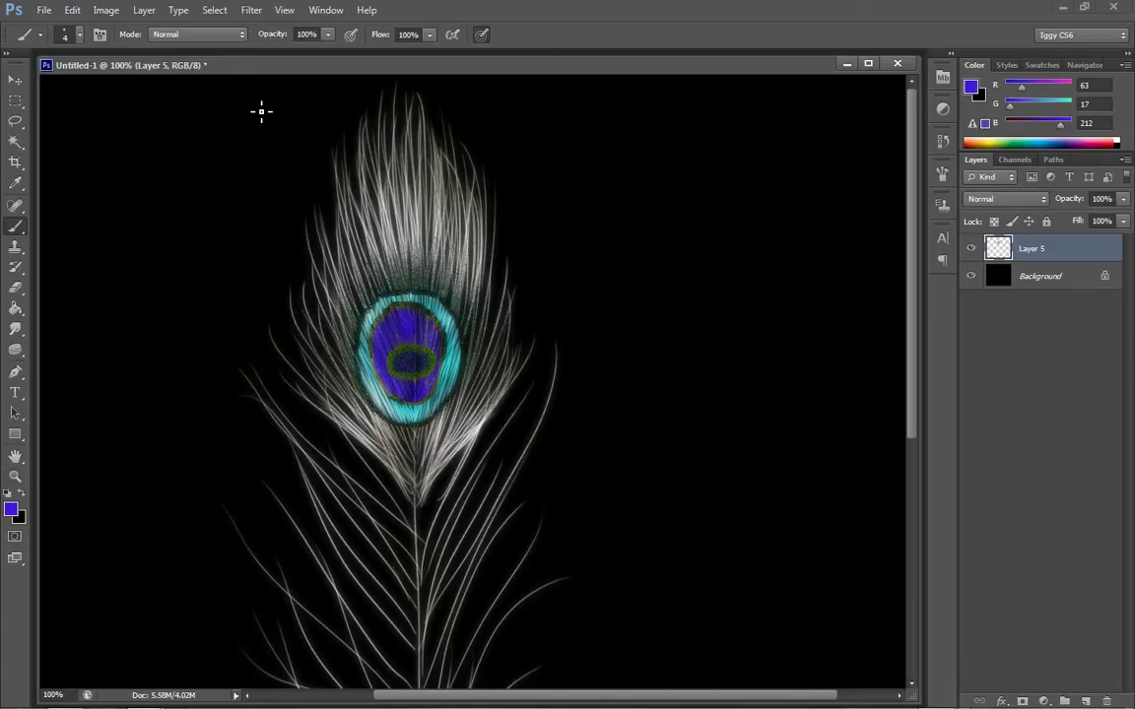
key(ctrl+z)
key(bracketright)
key(bracketright)
key(bracketright)
key(bracketright)
key(bracketright)
key(bracketright)
key(bracketright)
key(bracketright)
key(bracketright)
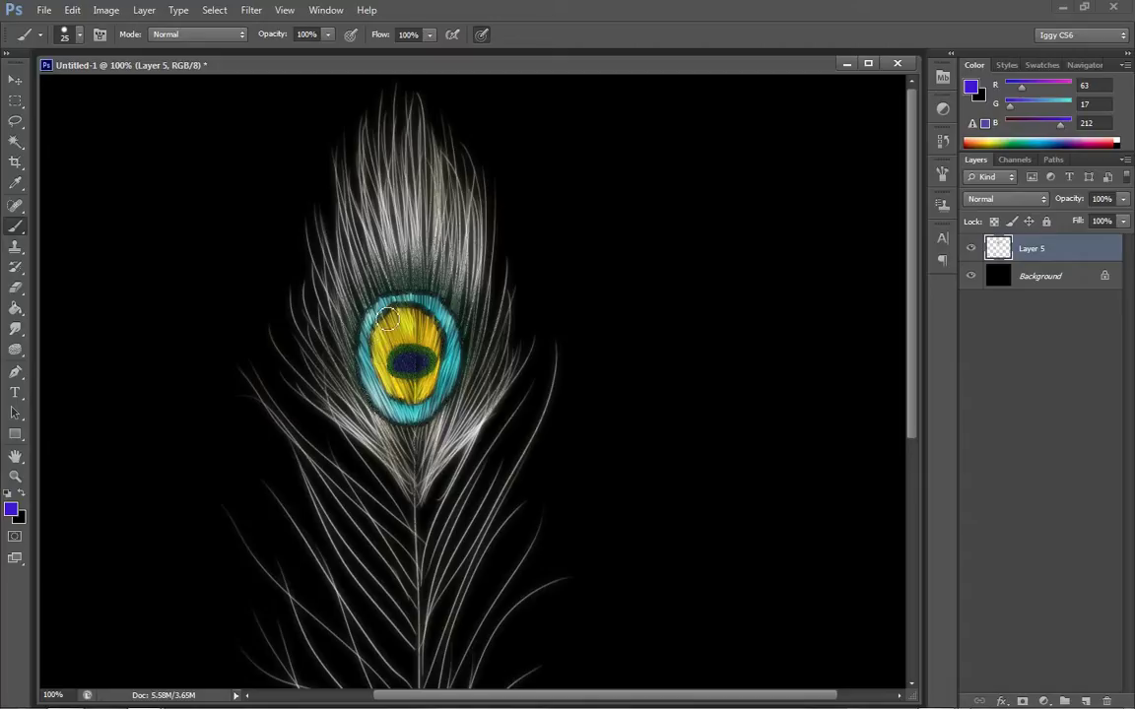
Step: Brush violet-blue over the yellow of the eye and set Layer 5's blending mode to Saturation
drag(392, 317, 388, 339)
click(1004, 199)
click(965, 544)
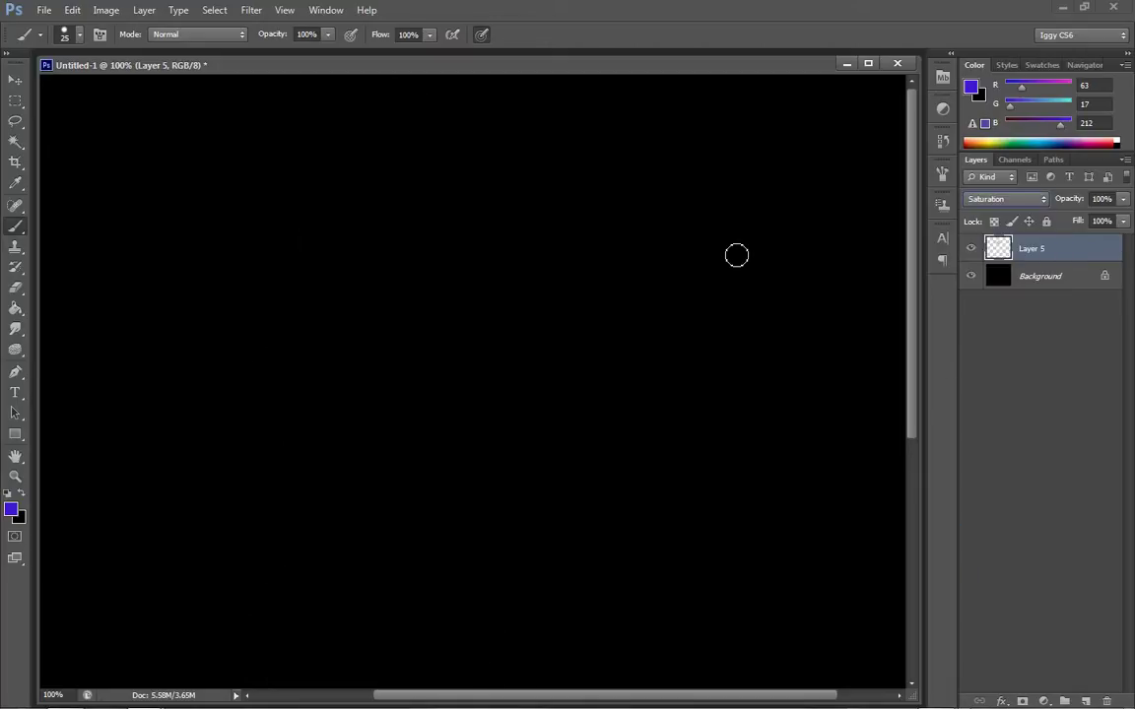
Step: Set Layer 5's blending mode back to Normal
click(1004, 199)
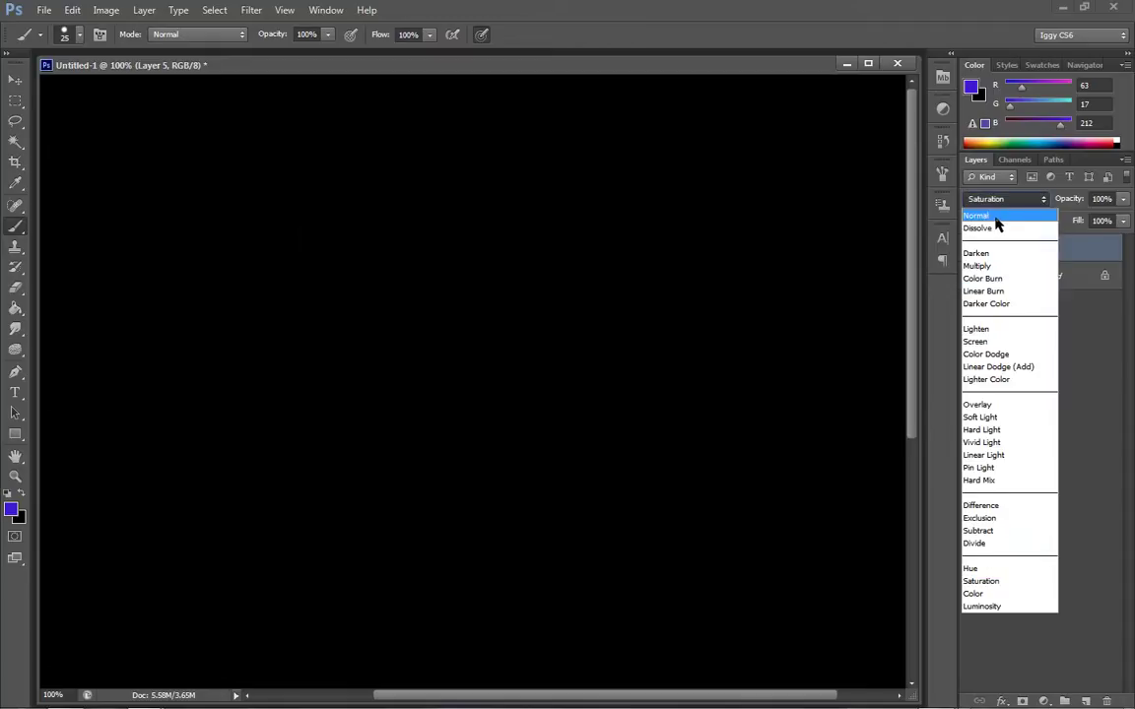
click(985, 219)
Step: Try brushing violet-blue over the yellow of the eye in Color and Multiply brush modes, undoing each stroke
click(197, 34)
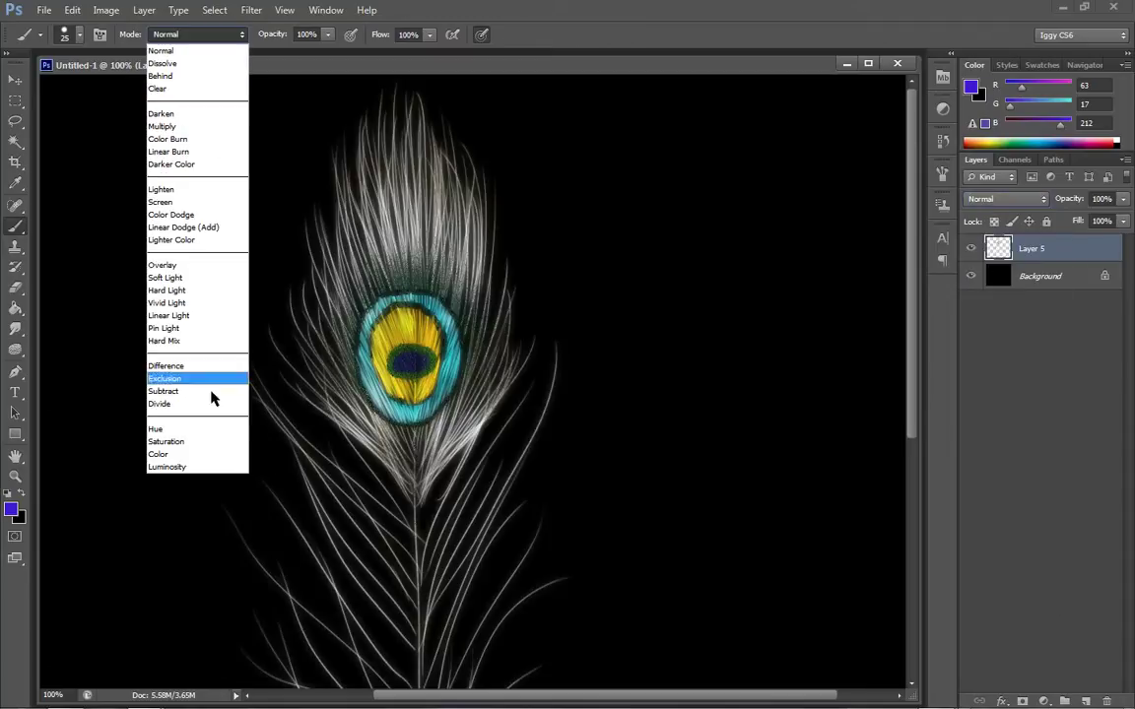
click(177, 455)
mouse_move(392, 321)
mouse_down()
mouse_move(392, 387)
mouse_move(425, 388)
mouse_up()
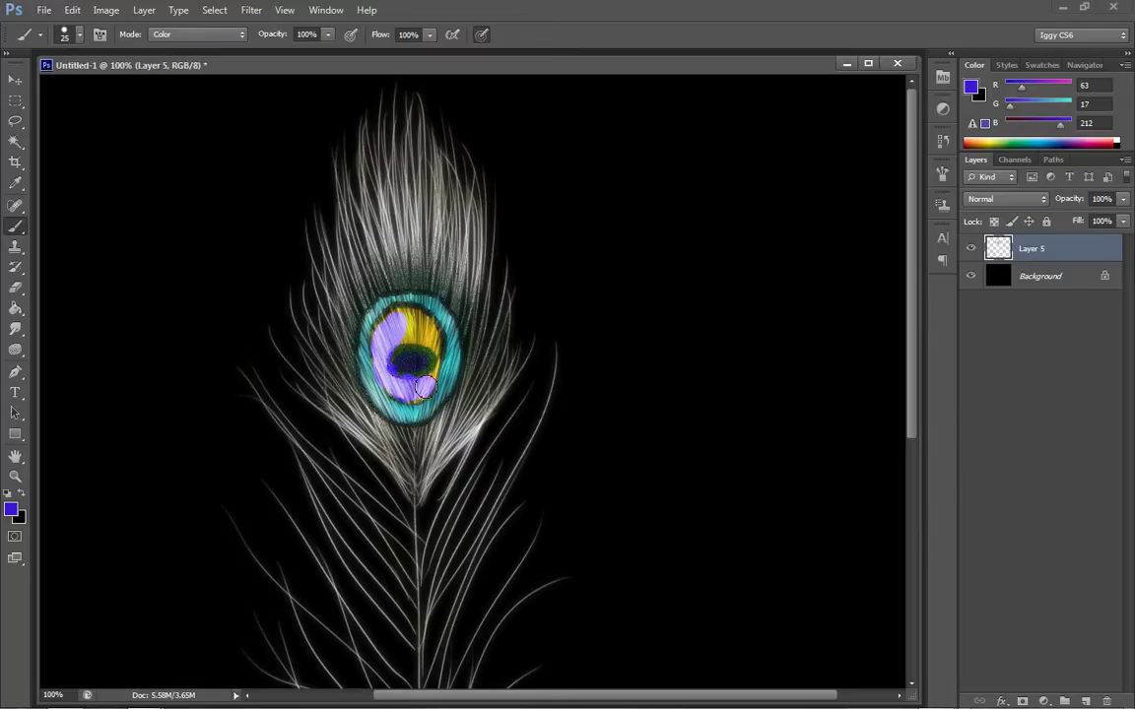
key(ctrl+z)
click(197, 34)
click(167, 116)
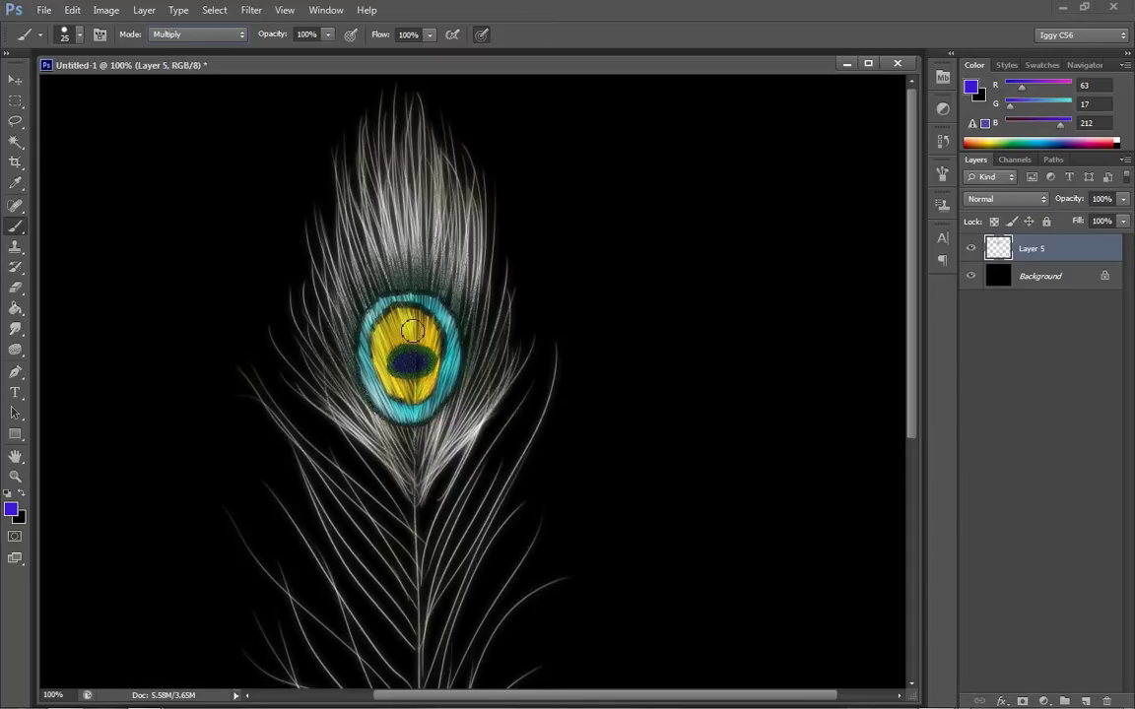
drag(411, 331, 398, 324)
key(ctrl+z)
Step: Try the violet-blue brush on the eye in Hue and Soft Light modes, undoing each stroke
click(197, 37)
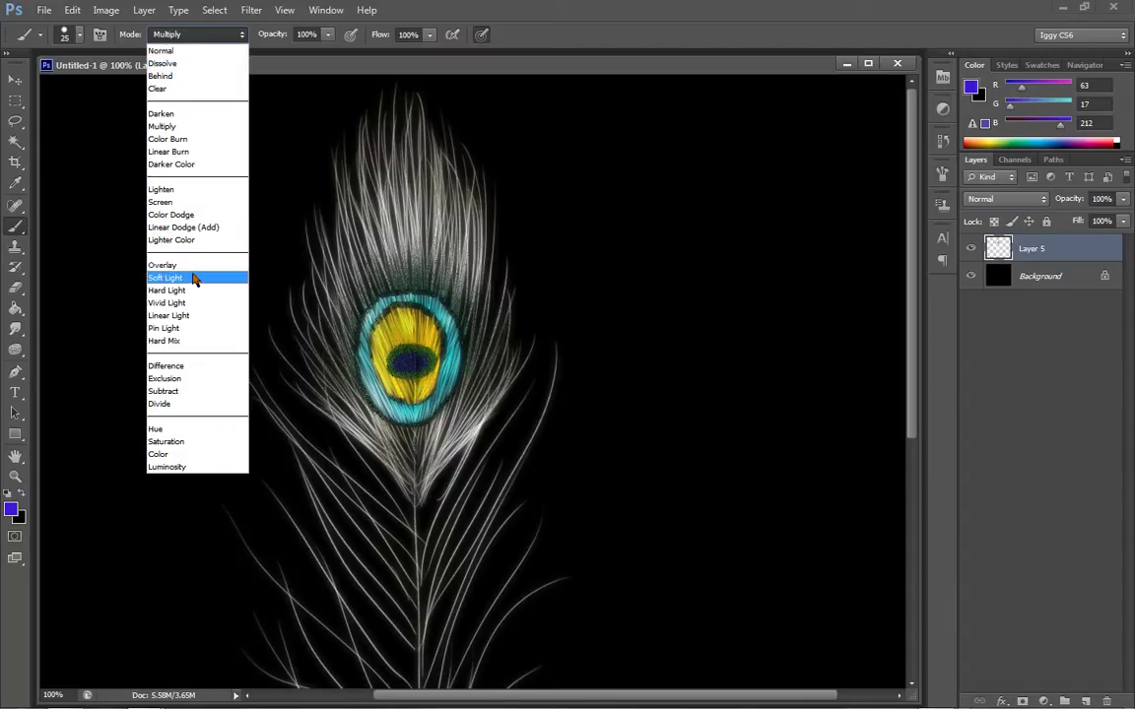
click(173, 429)
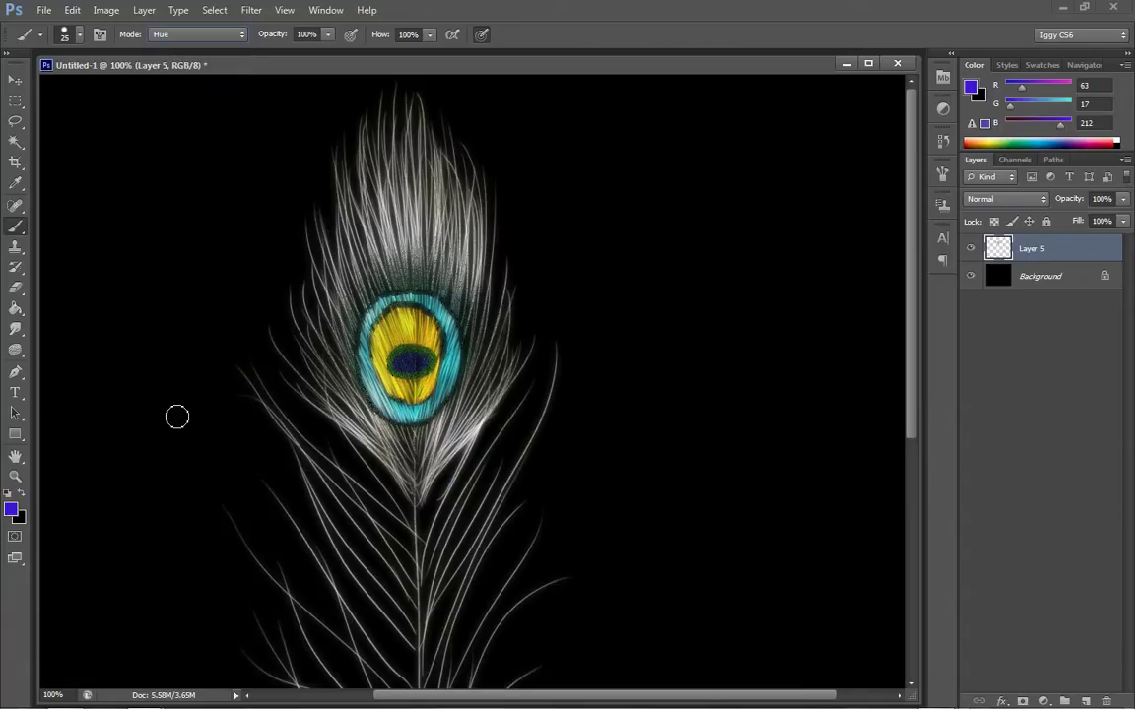
drag(405, 323, 385, 351)
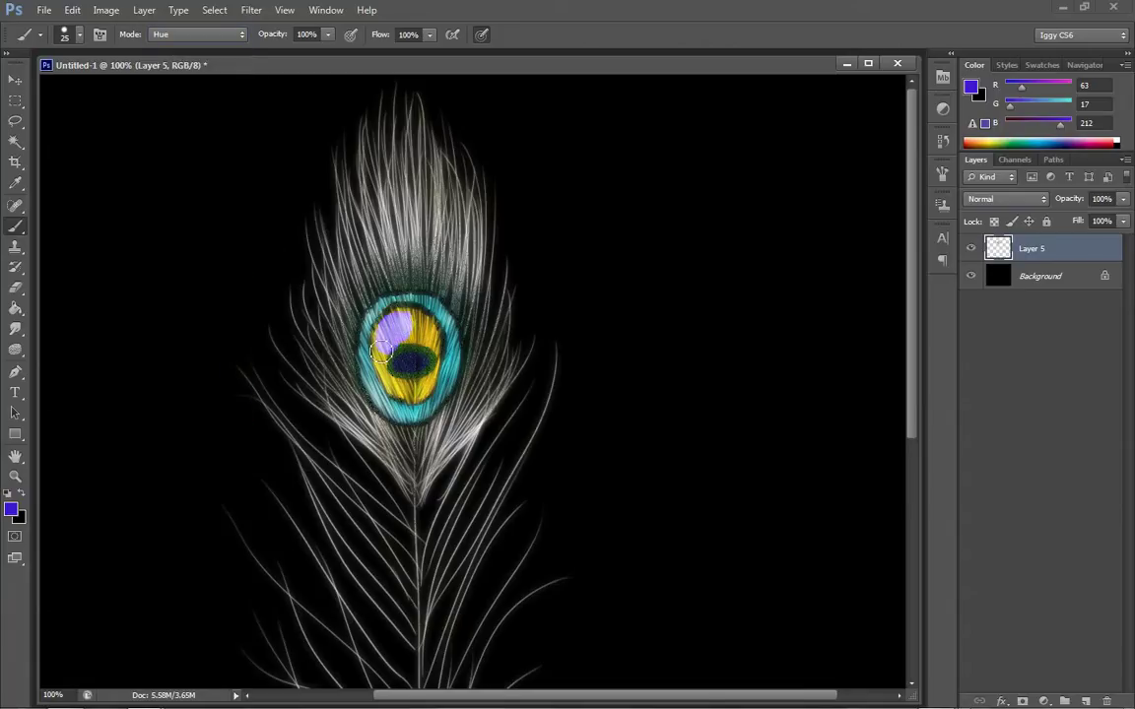
key(ctrl+z)
click(175, 38)
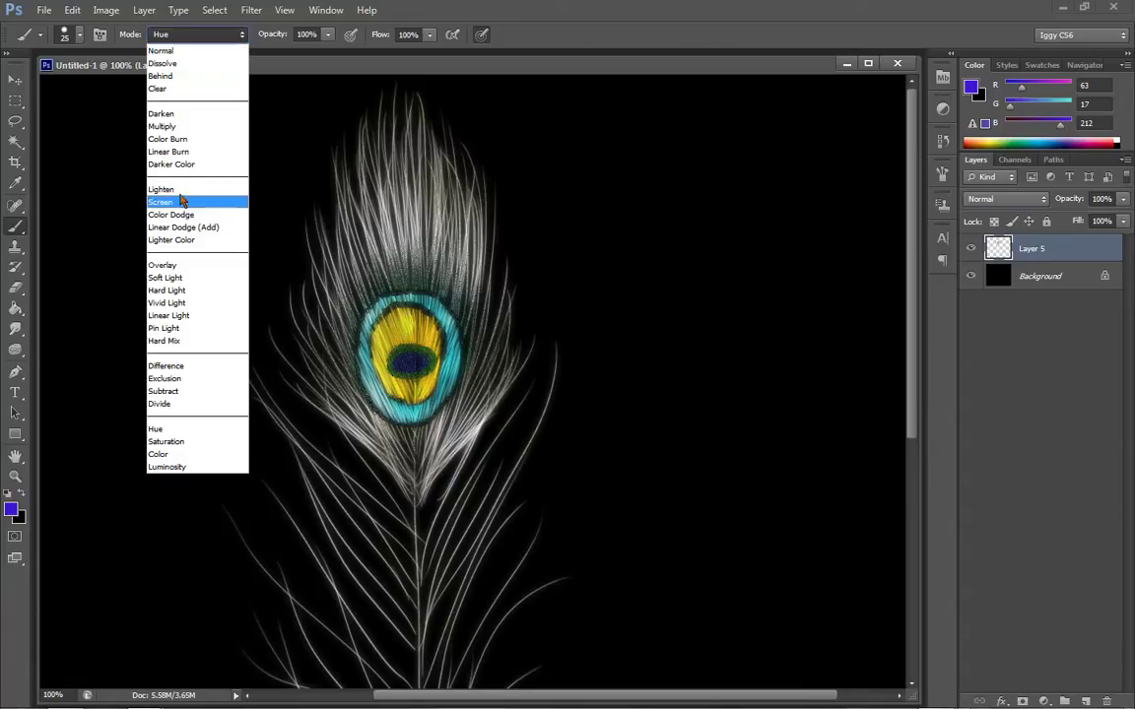
click(177, 281)
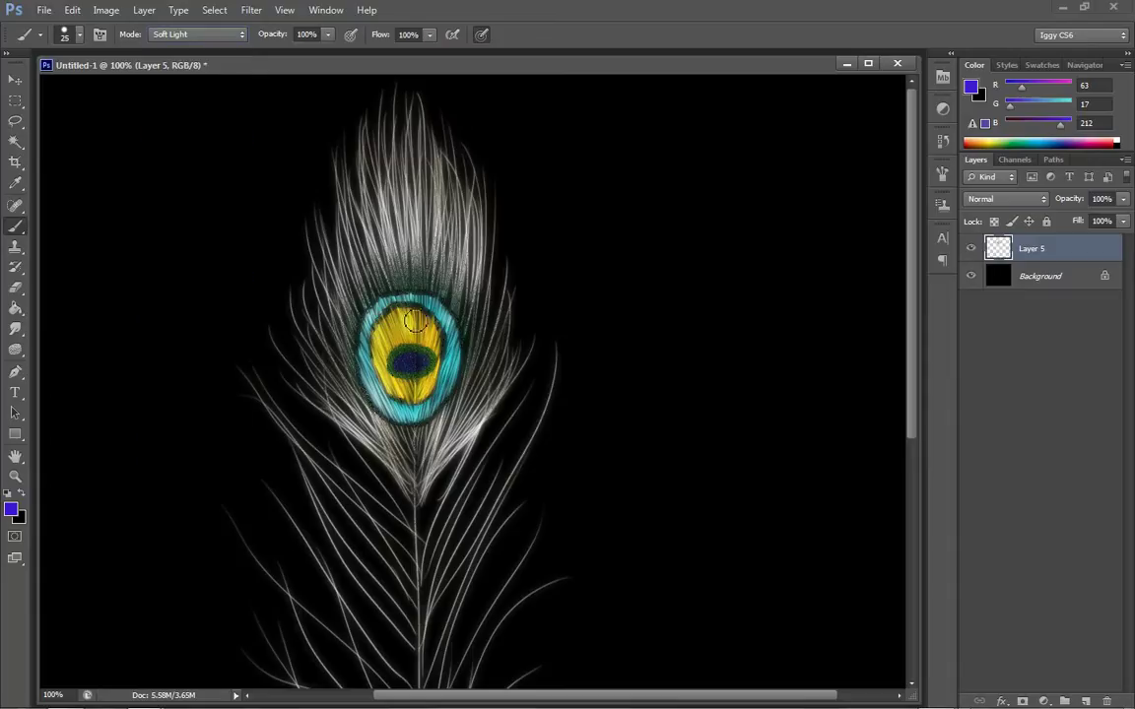
drag(384, 296, 415, 320)
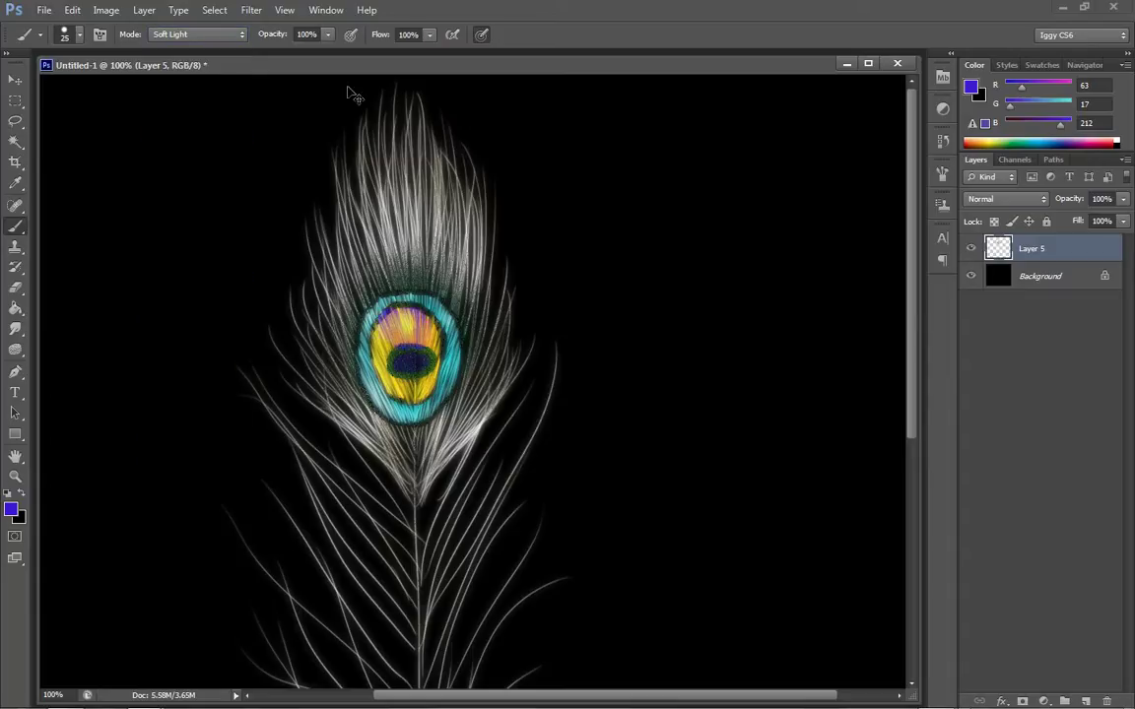
key(ctrl+z)
Step: Set the brush mode to Saturation and the foreground color to light blue, RGB 79, 145, 220
click(185, 33)
click(173, 441)
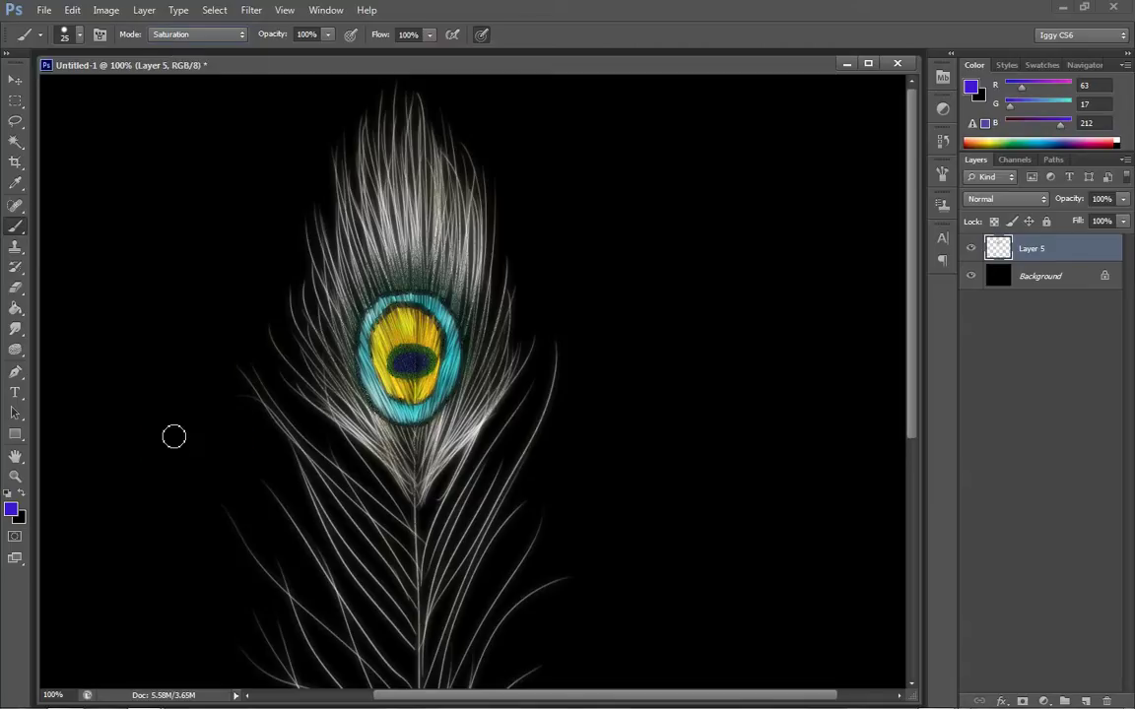
click(971, 87)
click(822, 489)
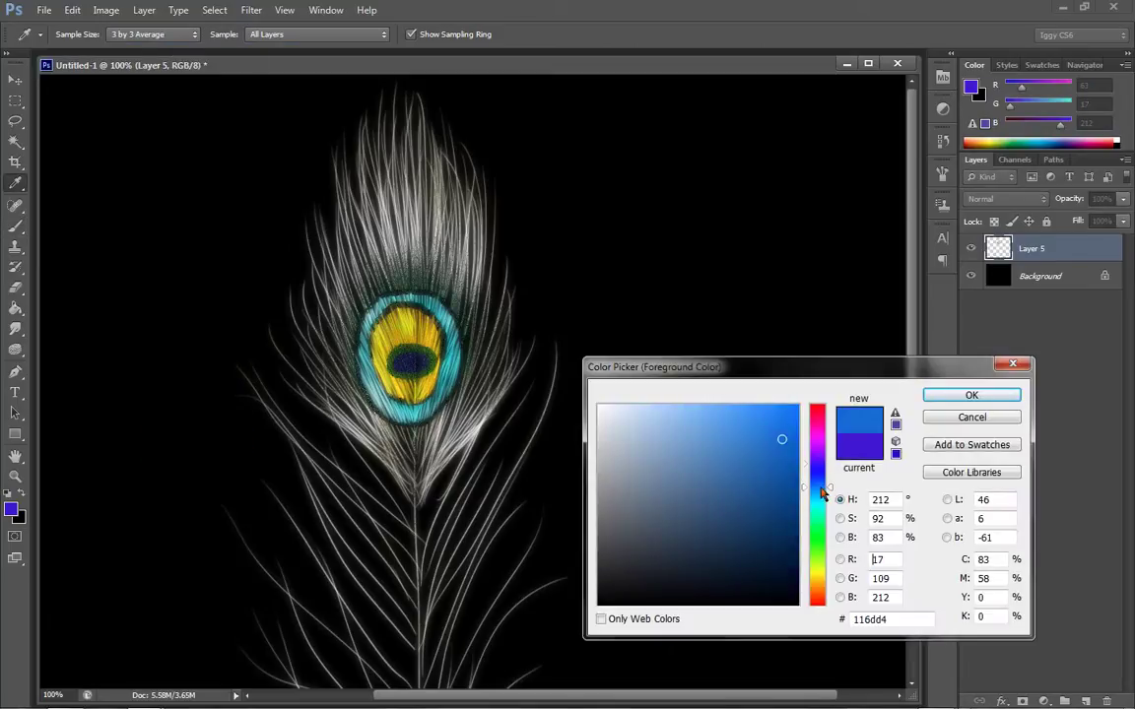
click(727, 430)
click(932, 398)
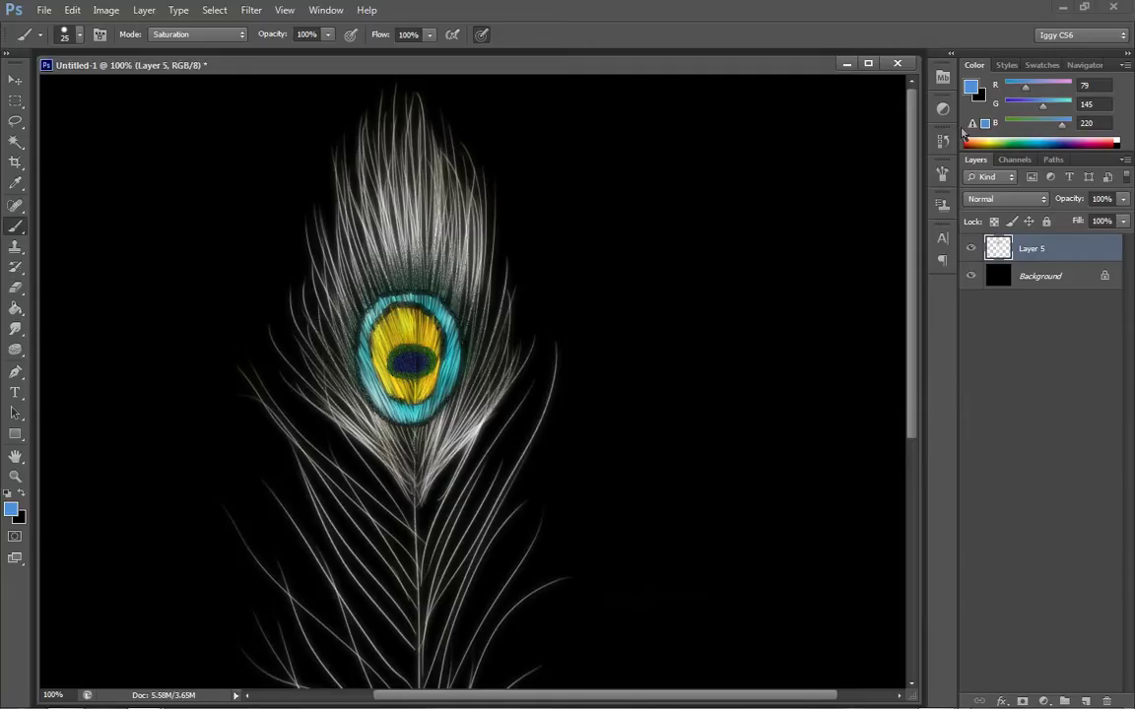
Step: Switch the brush mode to Color, try a light blue stroke over the yellow of the eye, and undo it
click(208, 39)
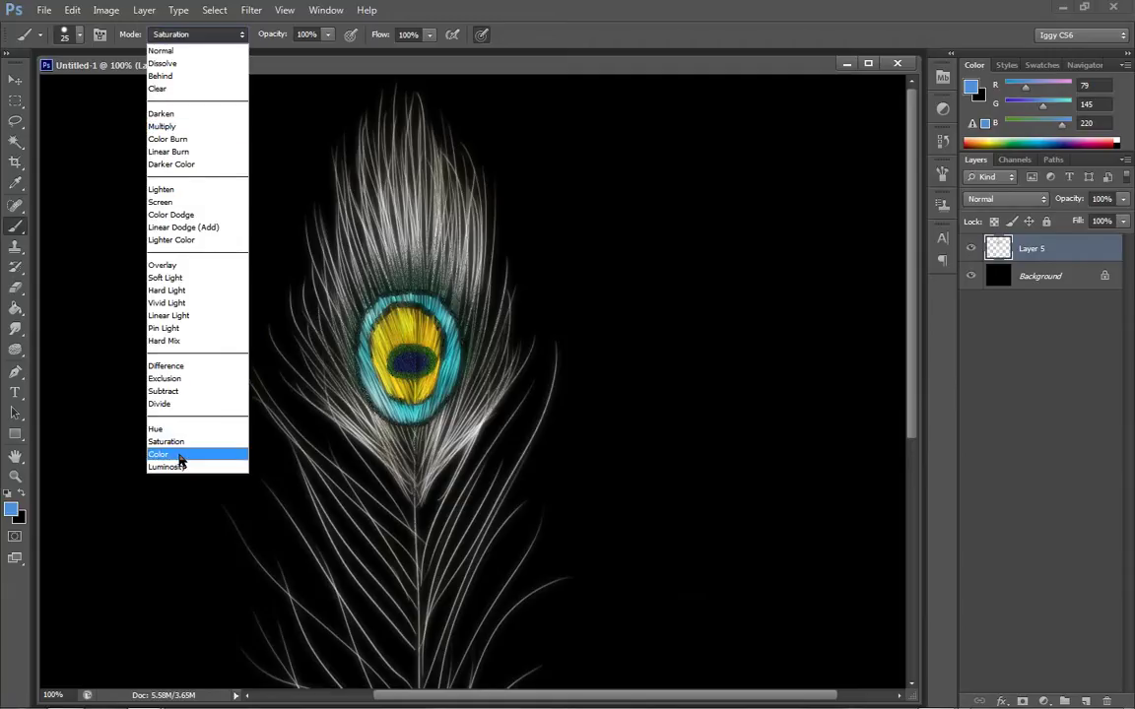
click(182, 457)
mouse_move(402, 313)
mouse_down()
mouse_move(394, 330)
mouse_move(387, 317)
mouse_move(376, 353)
mouse_move(396, 398)
mouse_move(415, 396)
mouse_move(398, 362)
mouse_move(412, 328)
mouse_move(377, 296)
mouse_move(399, 316)
mouse_move(389, 295)
mouse_up()
key(ctrl+z)
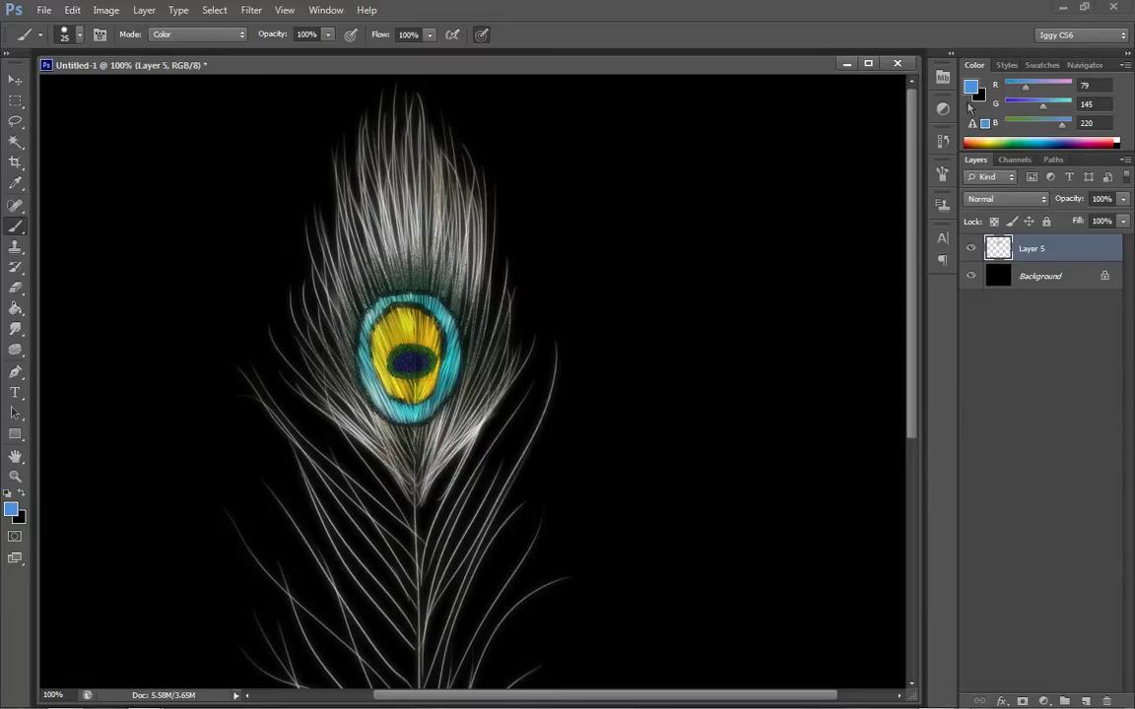
Step: Set the foreground to dark blue #112338 and brush over the yellow of the eye in Color mode
click(971, 88)
click(739, 561)
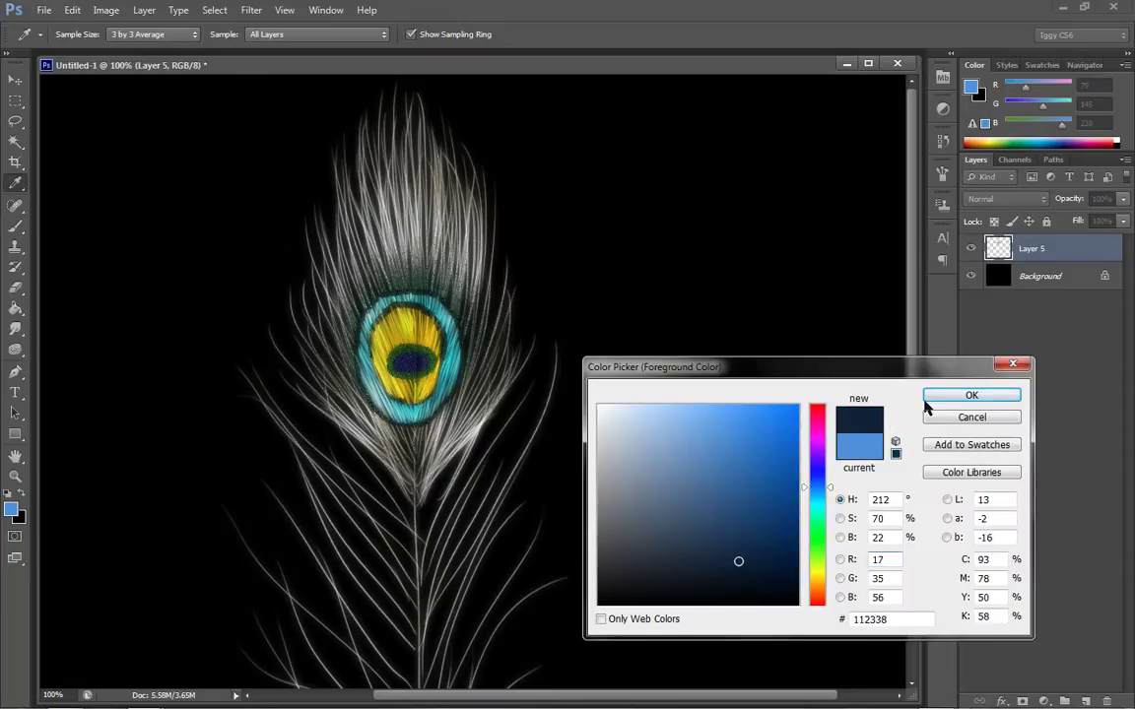
click(966, 396)
mouse_move(394, 336)
mouse_down()
mouse_move(392, 388)
mouse_move(430, 385)
mouse_move(440, 340)
mouse_move(408, 325)
mouse_move(416, 346)
mouse_move(411, 316)
mouse_move(427, 336)
mouse_move(381, 330)
mouse_move(405, 388)
mouse_move(432, 340)
mouse_move(428, 353)
mouse_move(427, 318)
mouse_move(434, 401)
mouse_up()
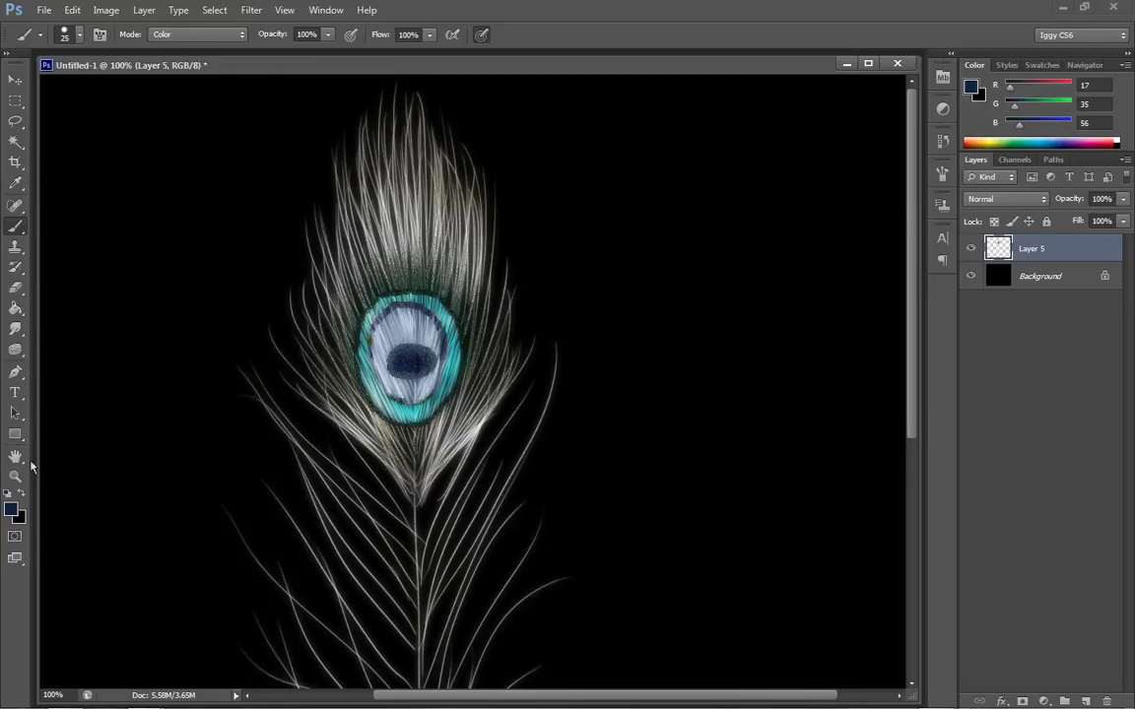
Step: Apply a Brightness/Contrast adjustment to Layer 5 with brightness 53 and contrast -4
click(15, 346)
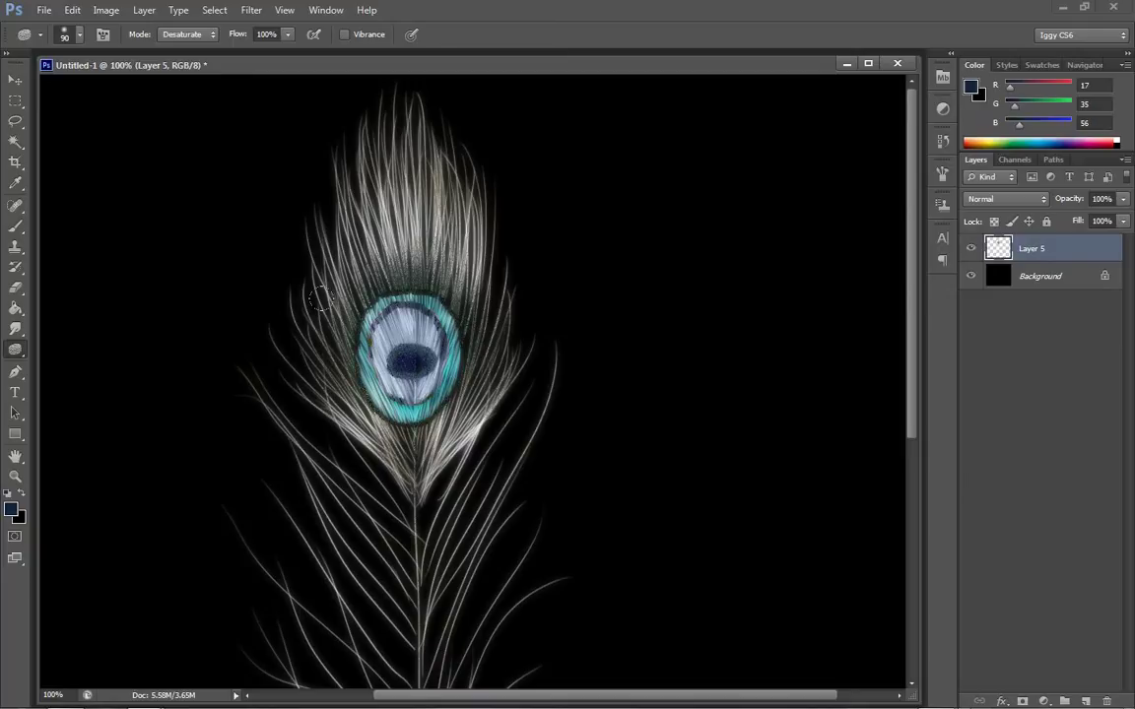
key(z)
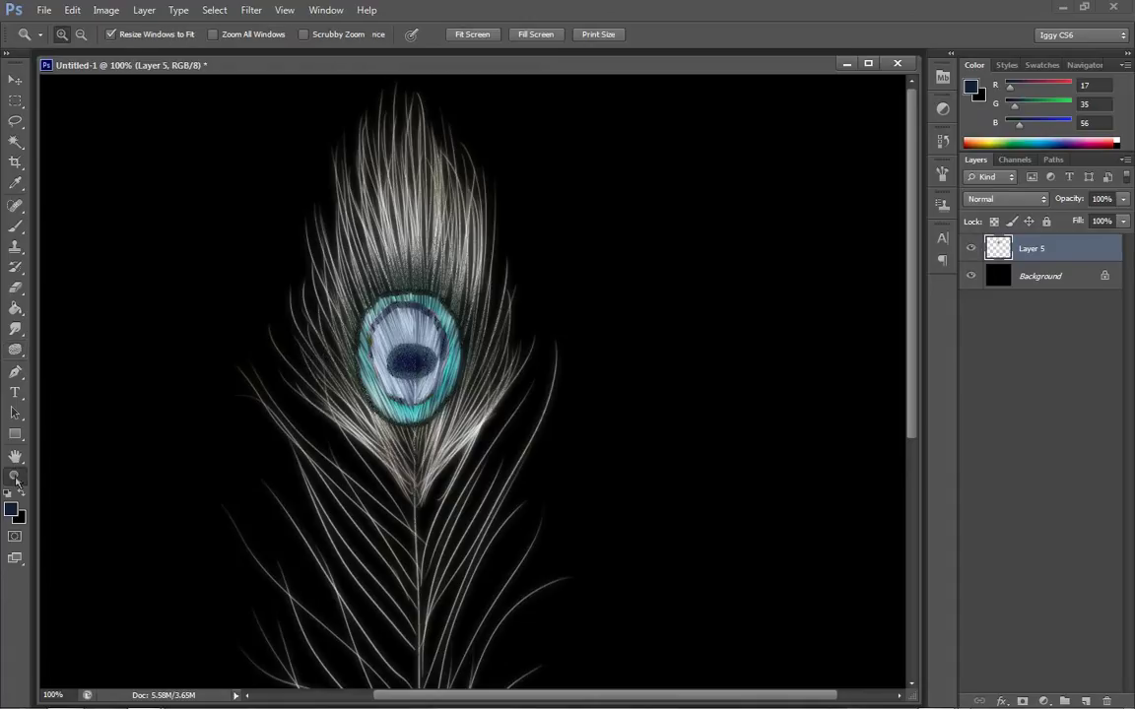
right_click(539, 286)
click(654, 294)
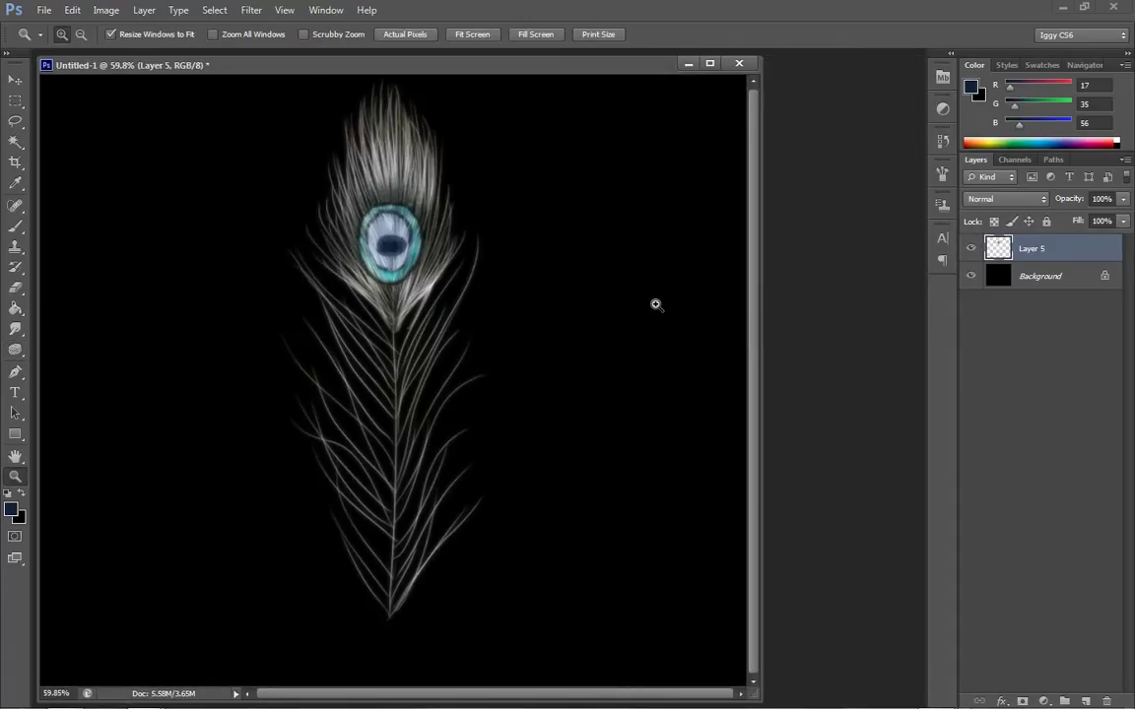
click(105, 10)
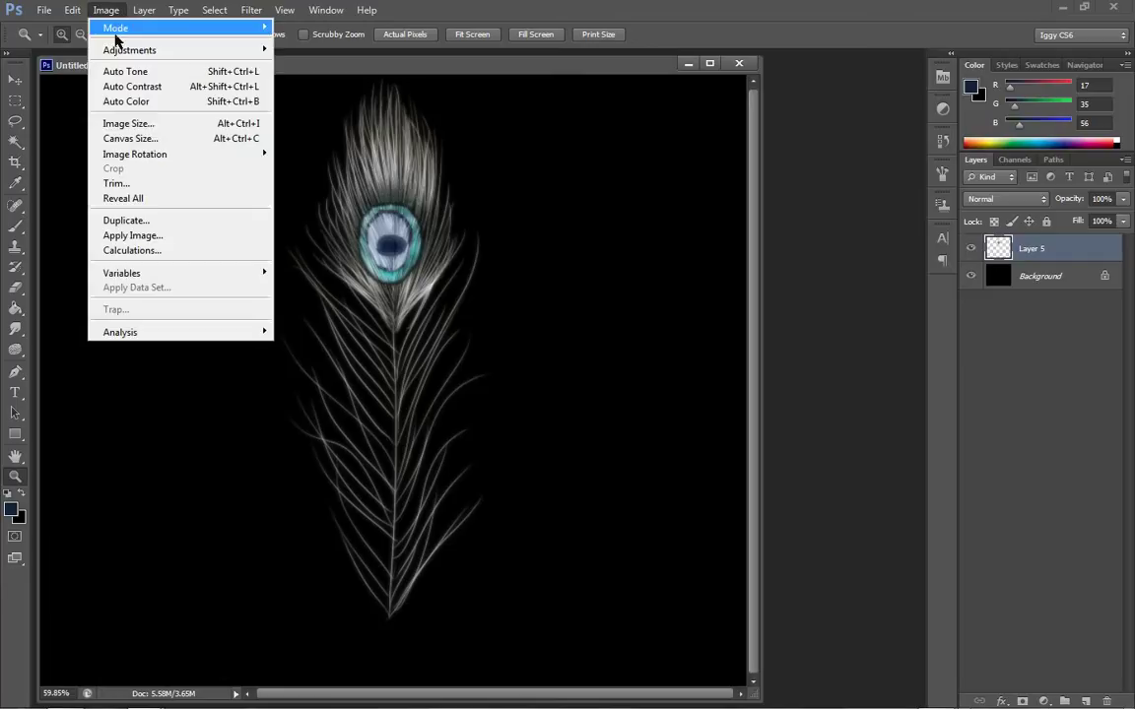
mouse_move(121, 61)
click(259, 51)
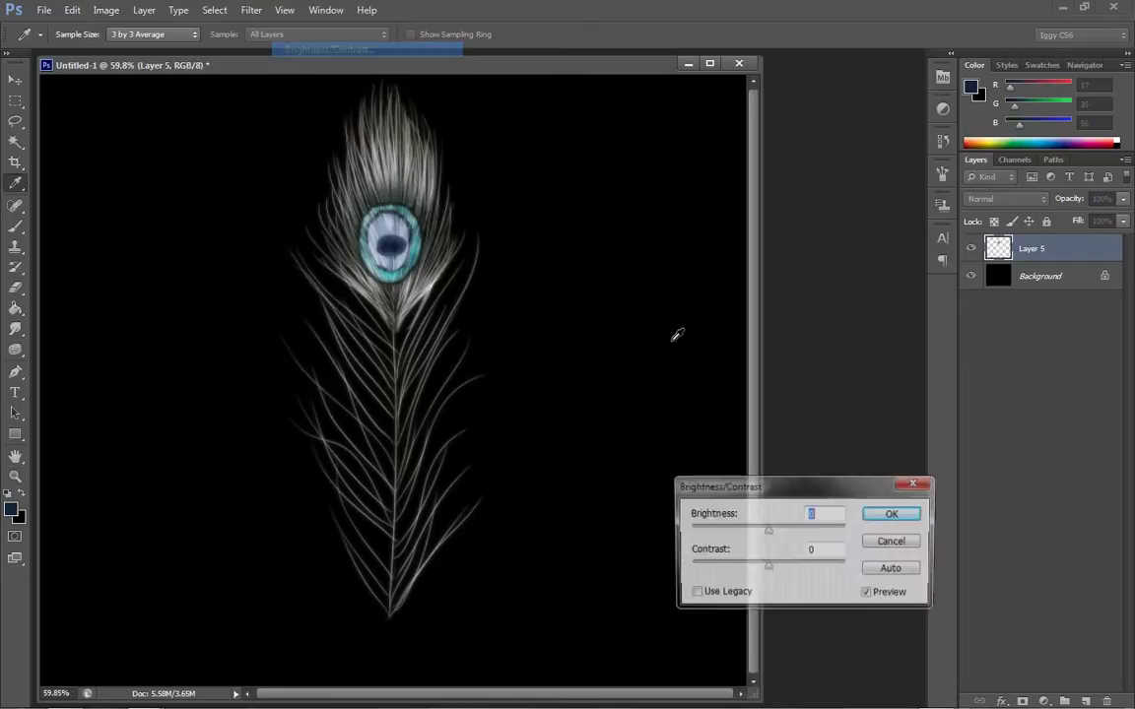
drag(795, 533, 809, 569)
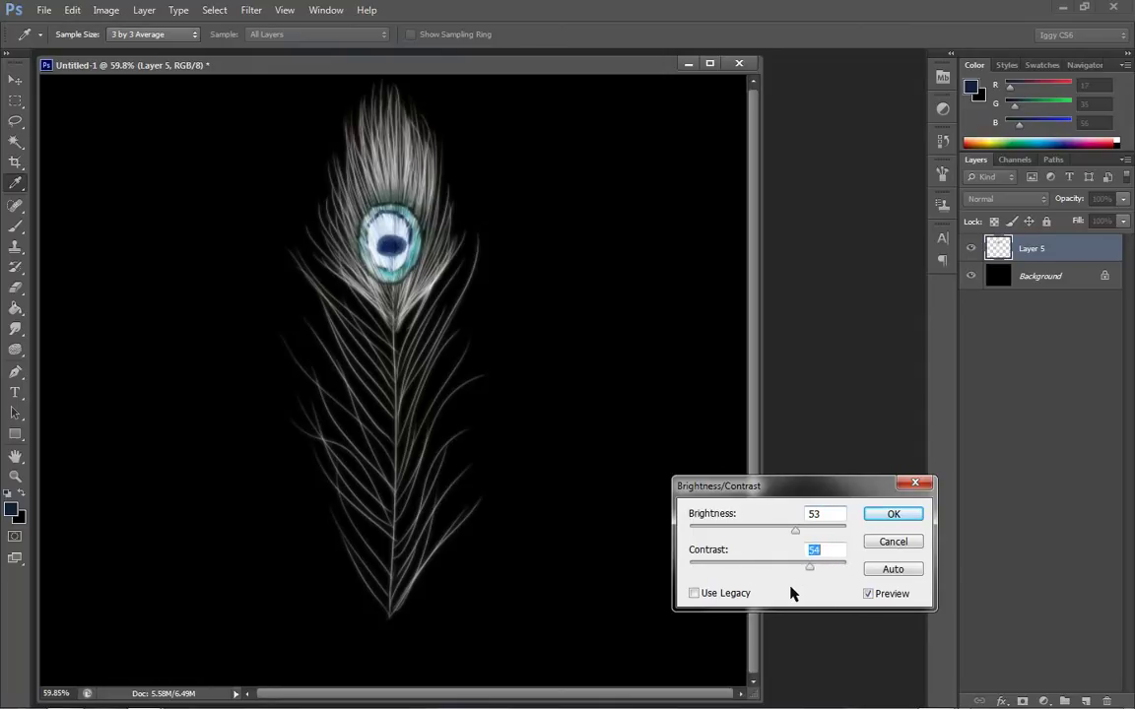
click(760, 569)
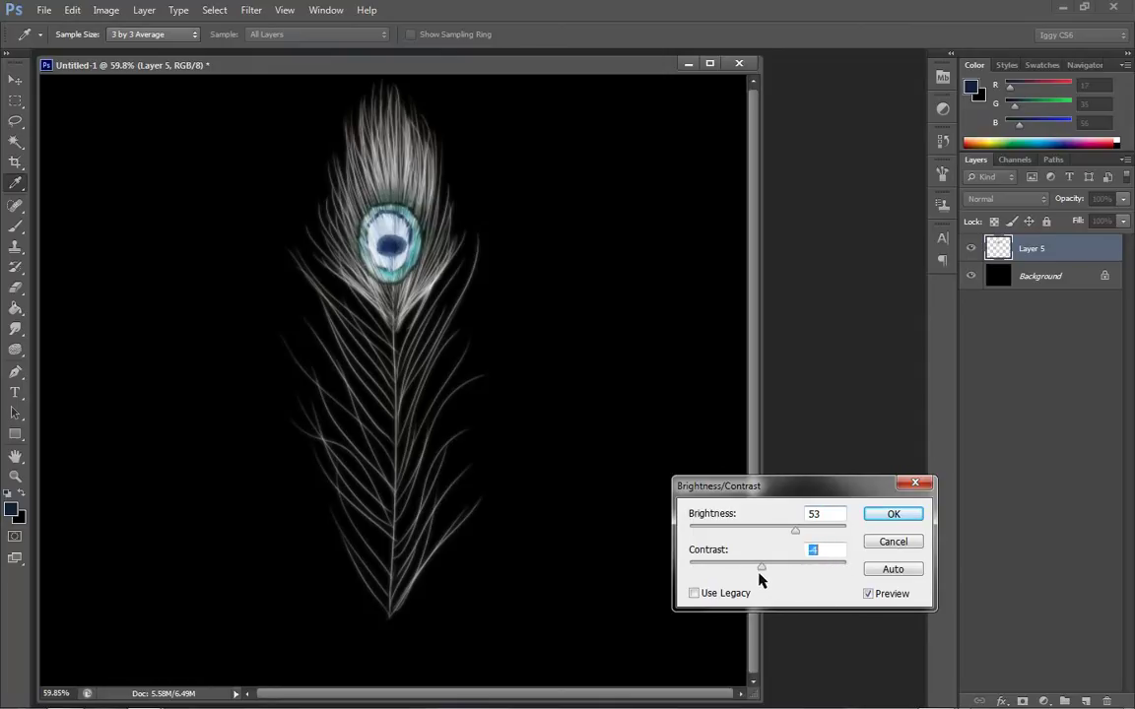
click(894, 513)
key(z)
Step: Apply a Gaussian Blur to the feather on Layer 5
click(254, 10)
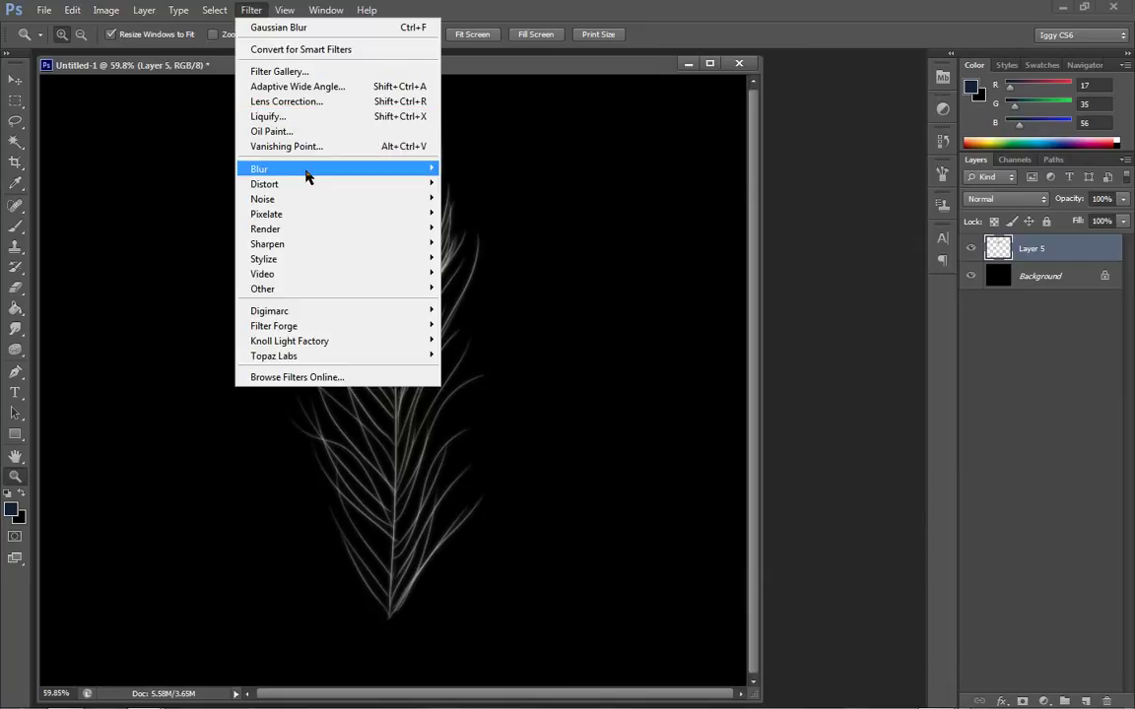
mouse_move(303, 171)
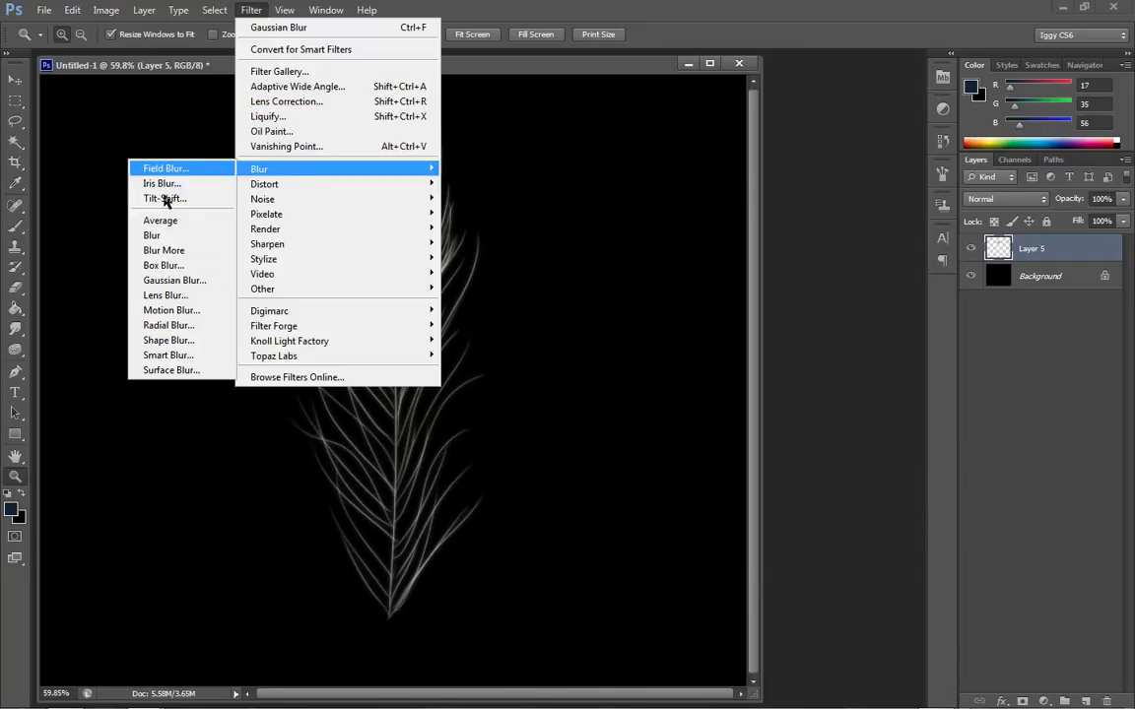
click(197, 280)
click(951, 421)
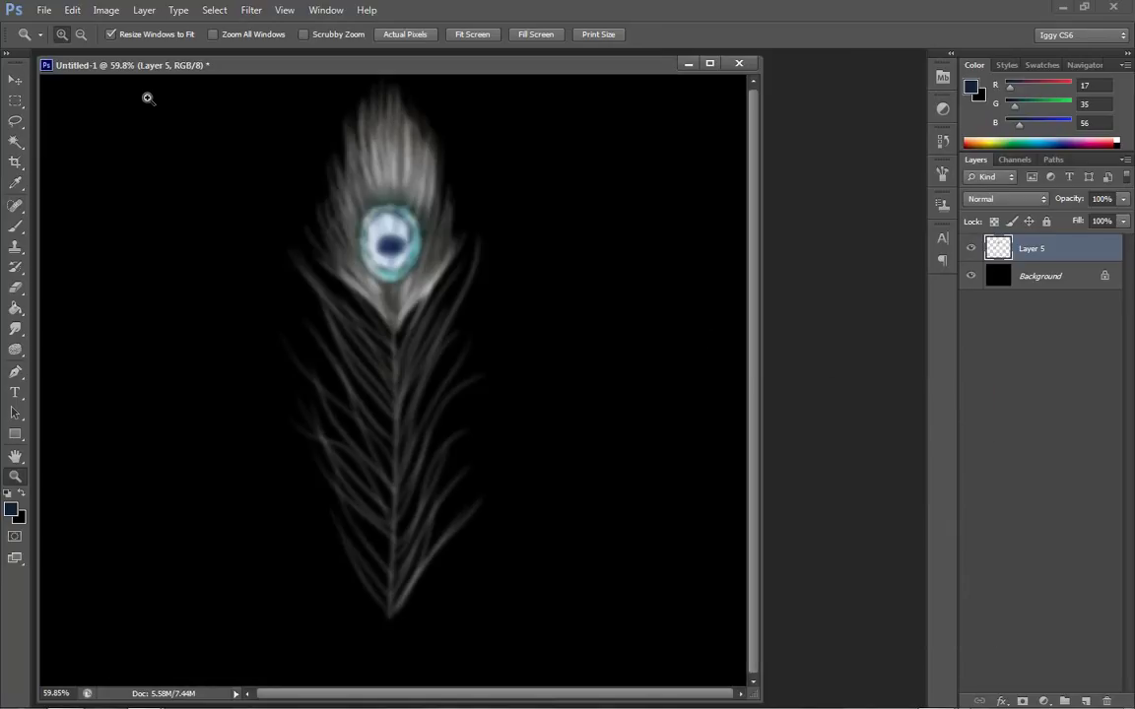
Step: Fade the Gaussian Blur on Layer 5 to 52% opacity in Screen mode
click(72, 9)
click(96, 80)
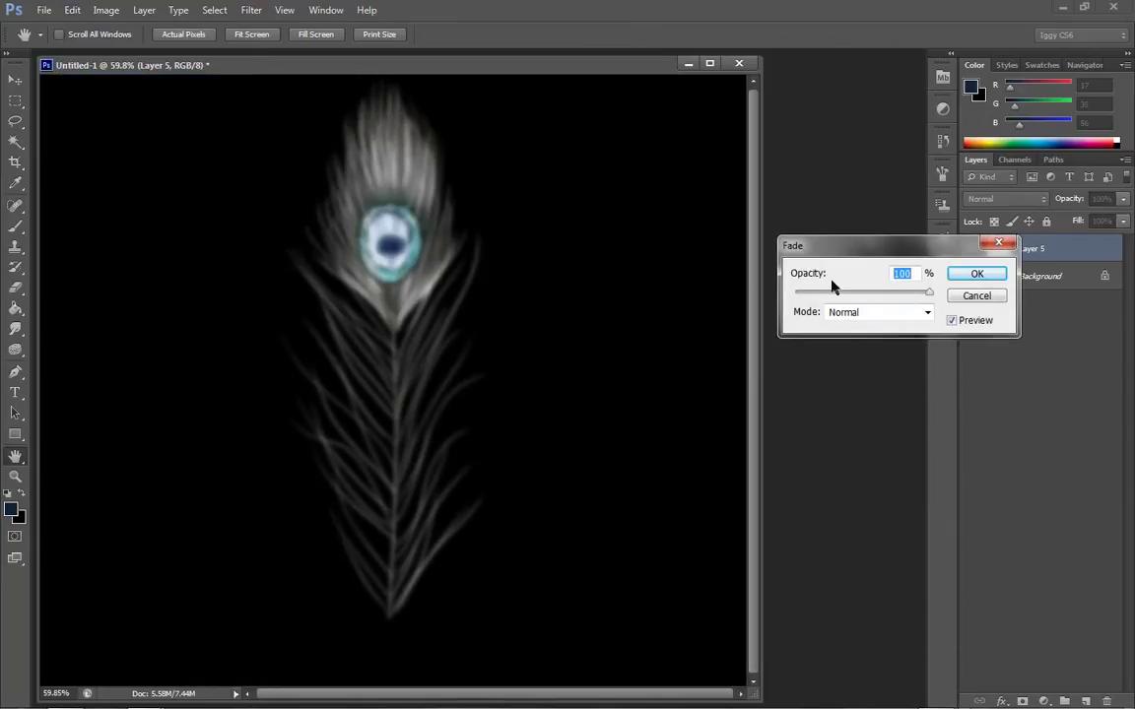
click(867, 311)
click(845, 133)
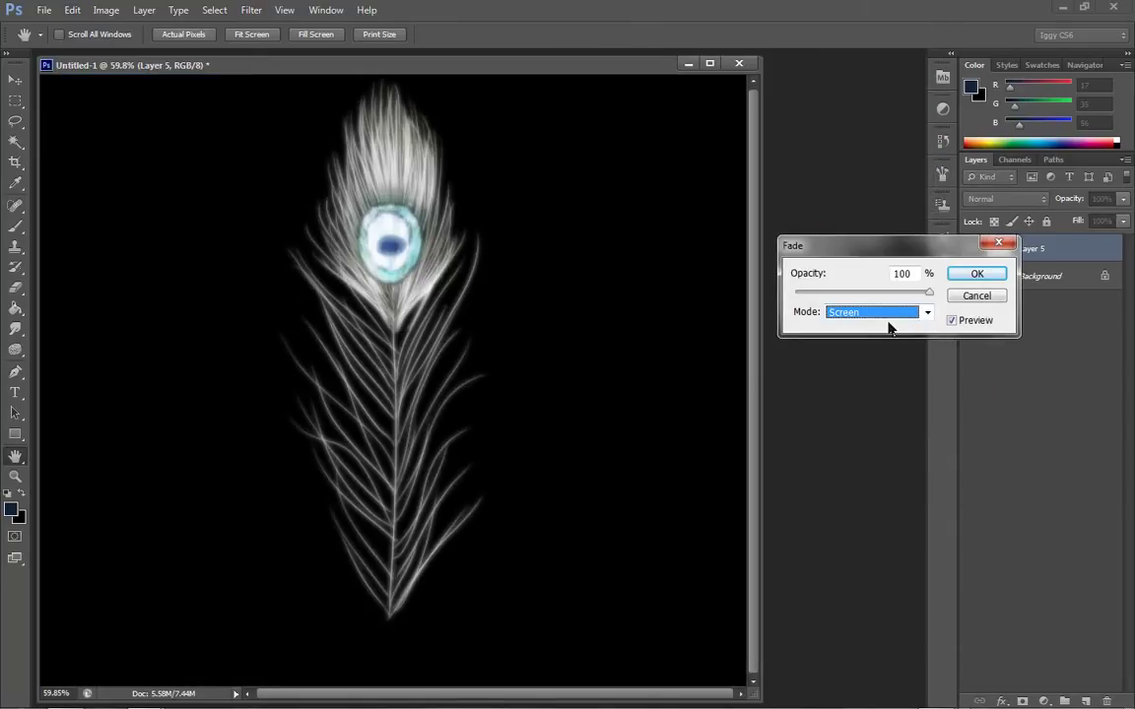
click(871, 293)
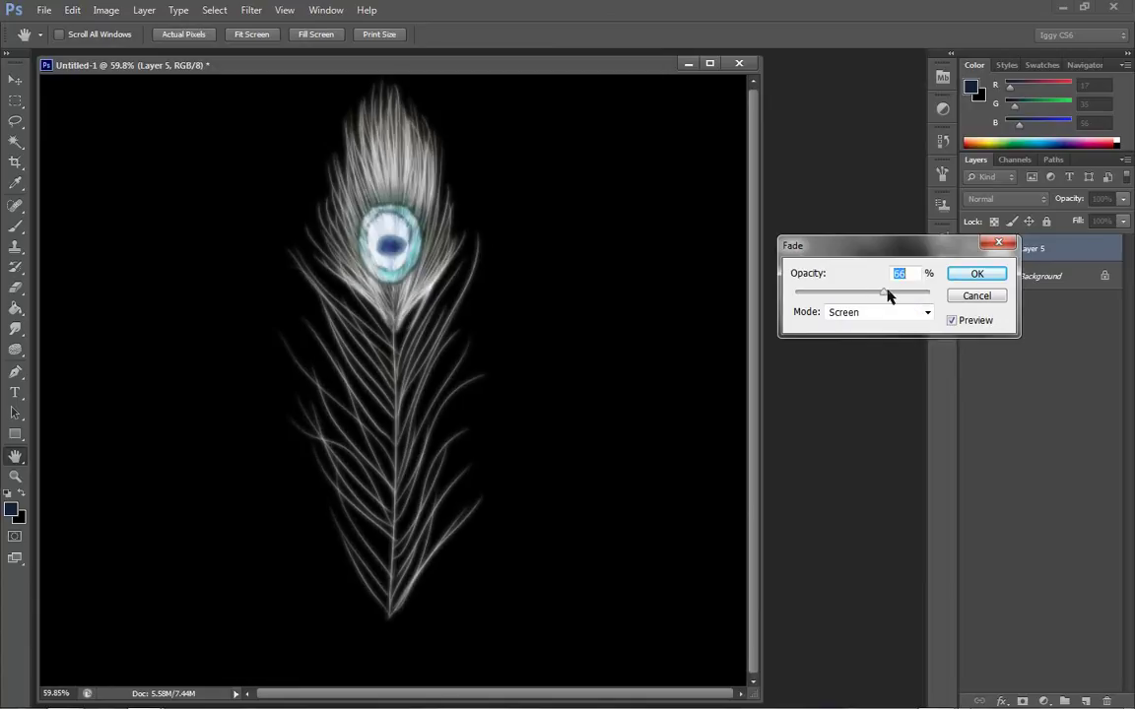
drag(886, 296, 864, 296)
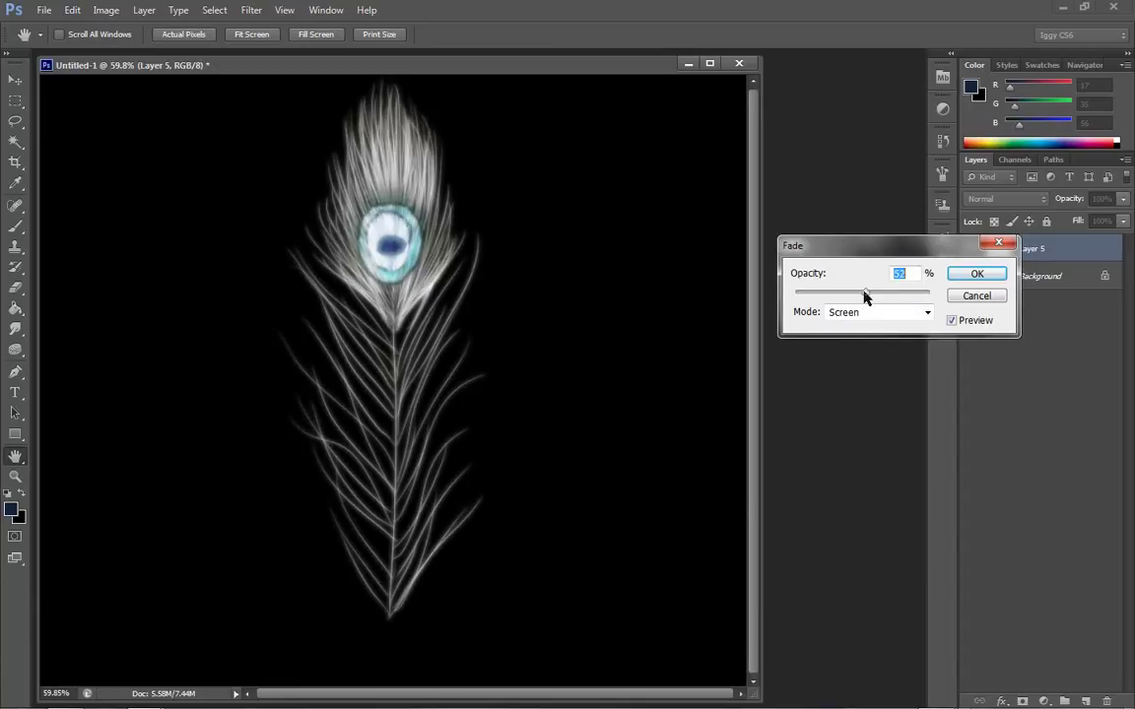
click(995, 274)
key(z)
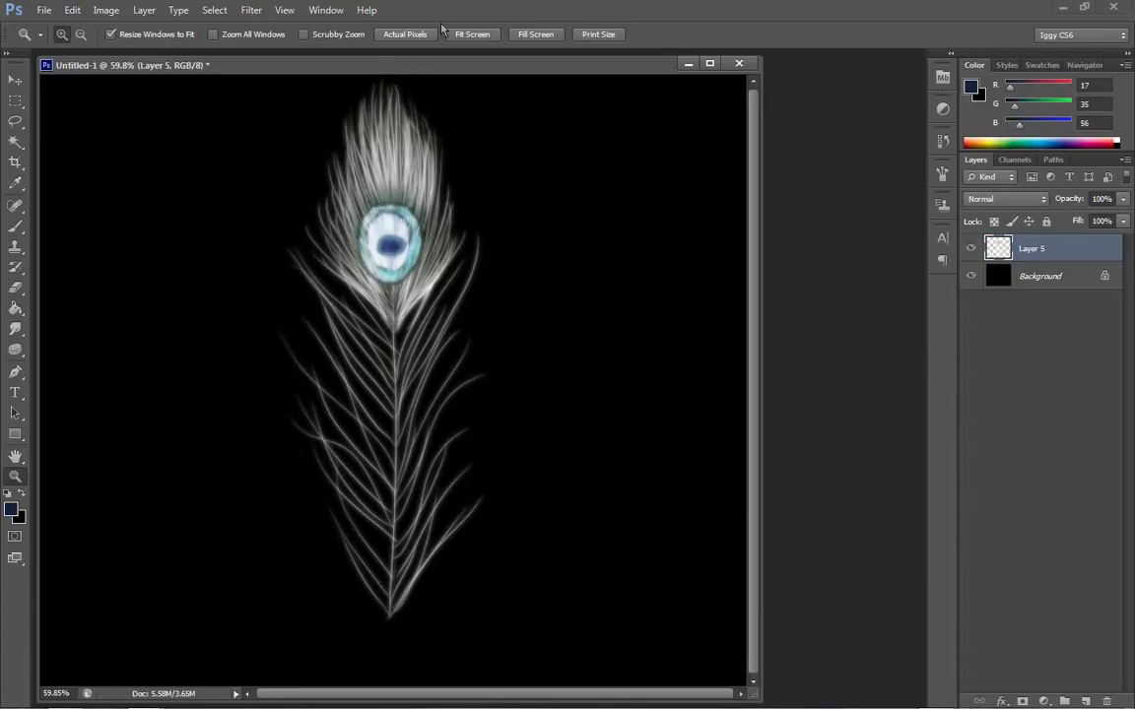